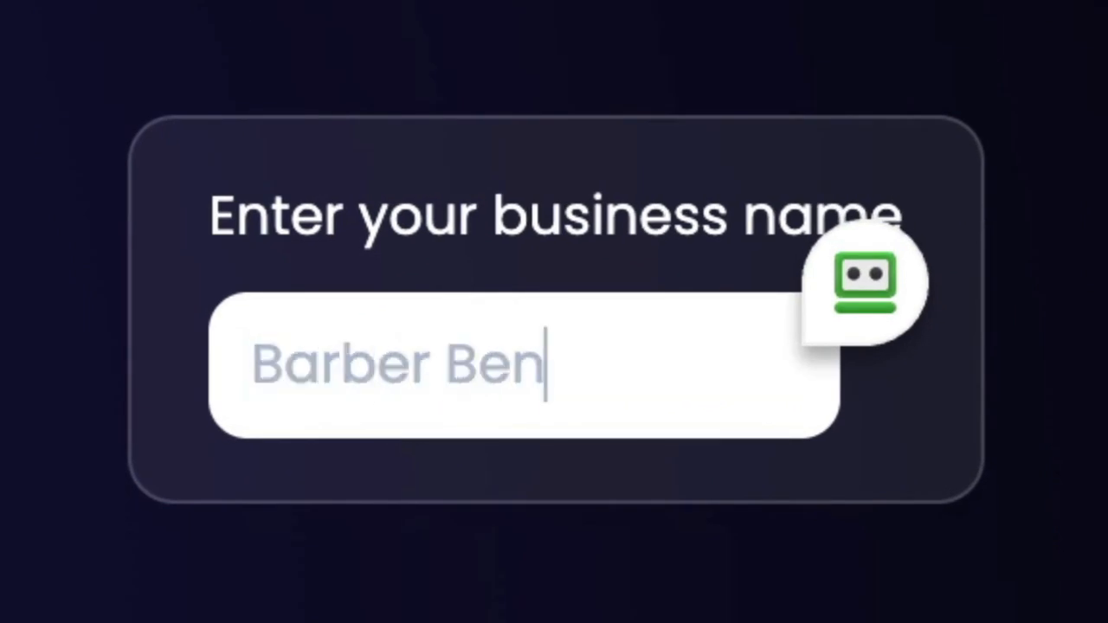
Submit Barber Ben as the business name and begin entering the website's topic
key(Return)
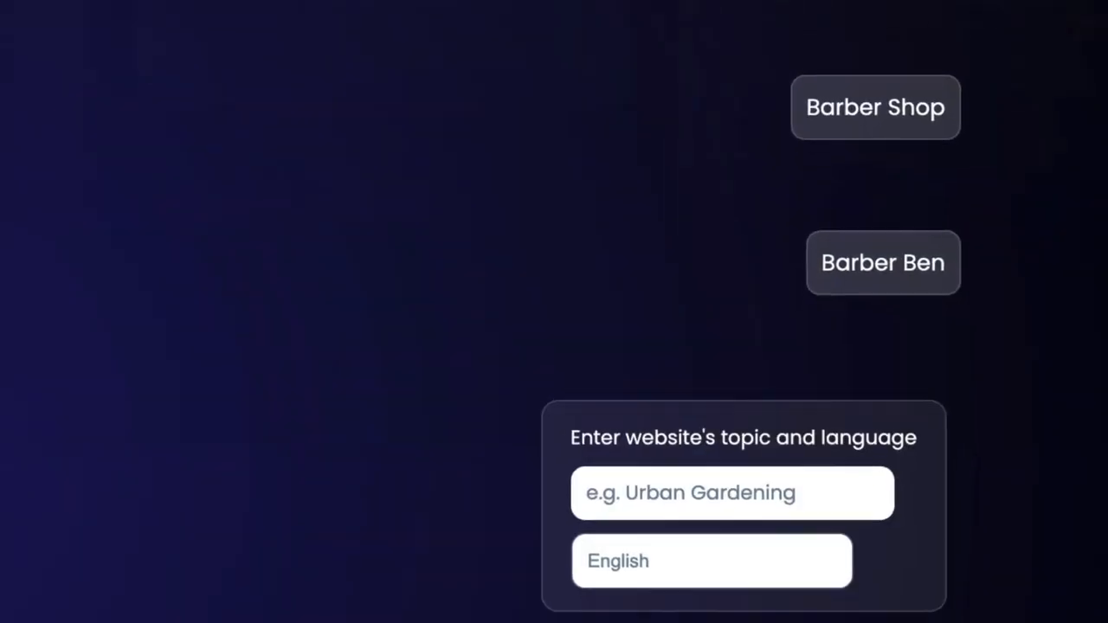
click(732, 493)
text(Ba)
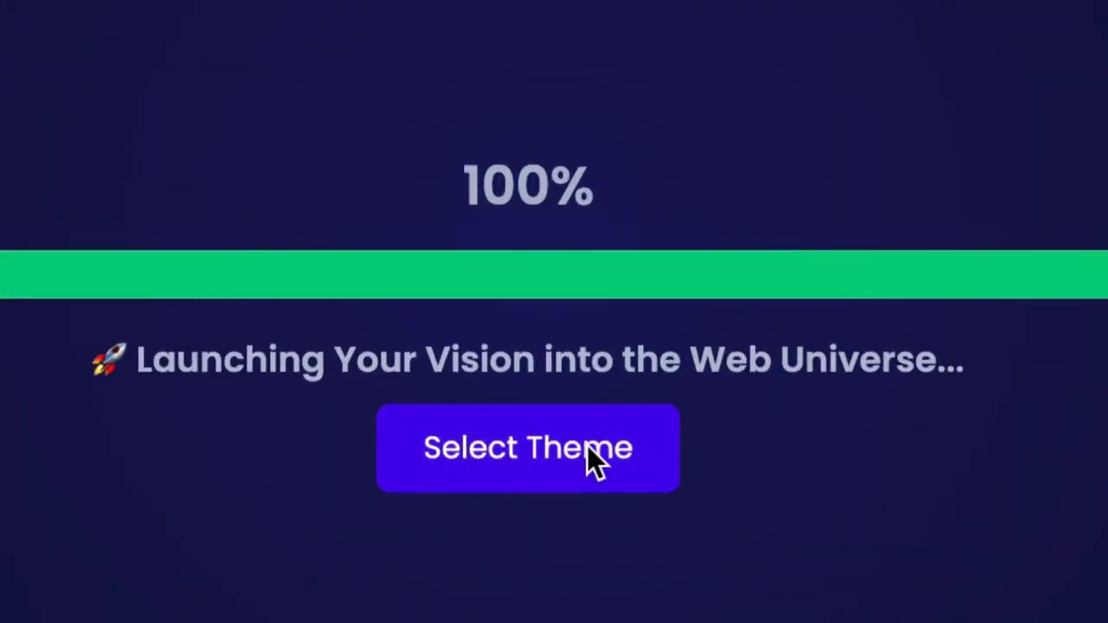
Apply the white food-delivery theme with the cyclist photo to the website and look over the generated barbershop page
click(587, 453)
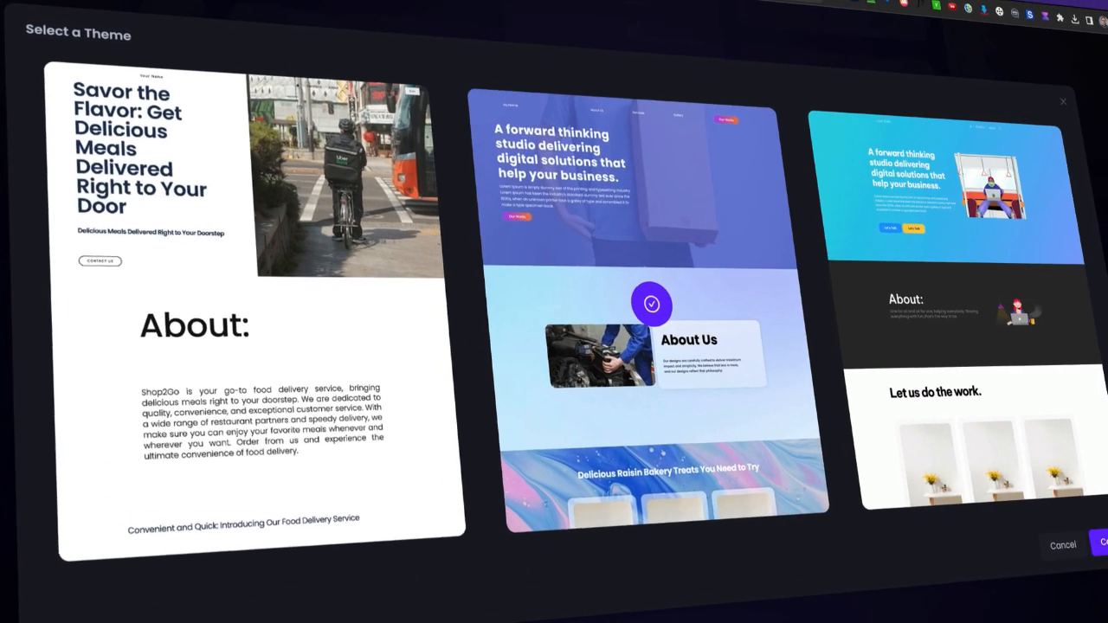
click(206, 282)
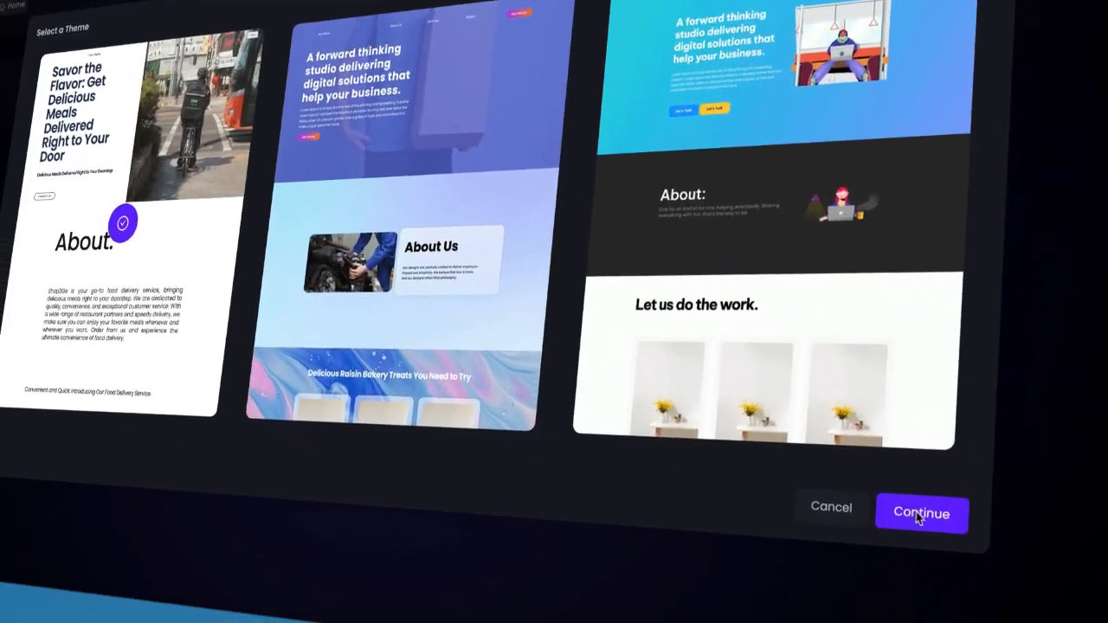
click(889, 509)
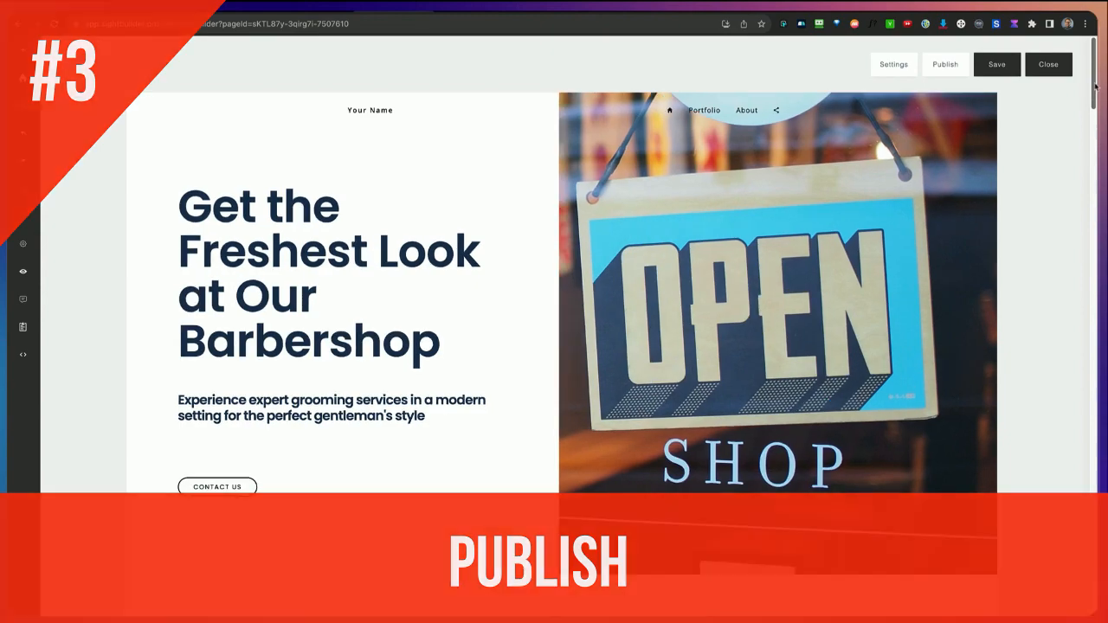
scroll(1092, 166, down, 7)
drag(1092, 166, 1093, 207)
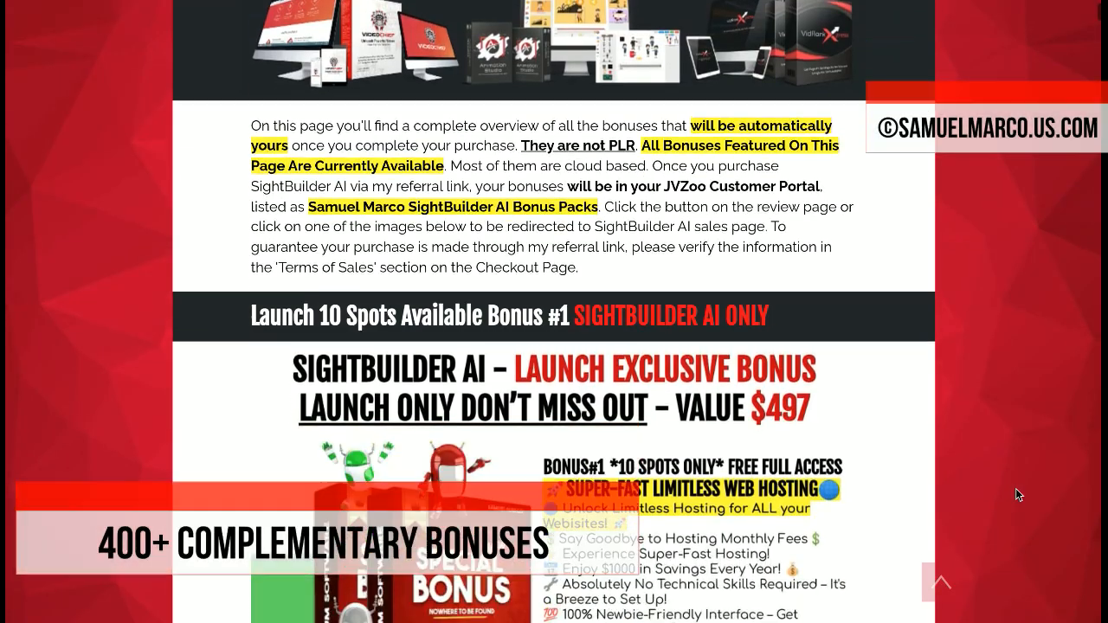
Examine the SightBuilder AI launch bonuses and the premium bonus packs listed on the bonus page
scroll(1018, 494, down, 10)
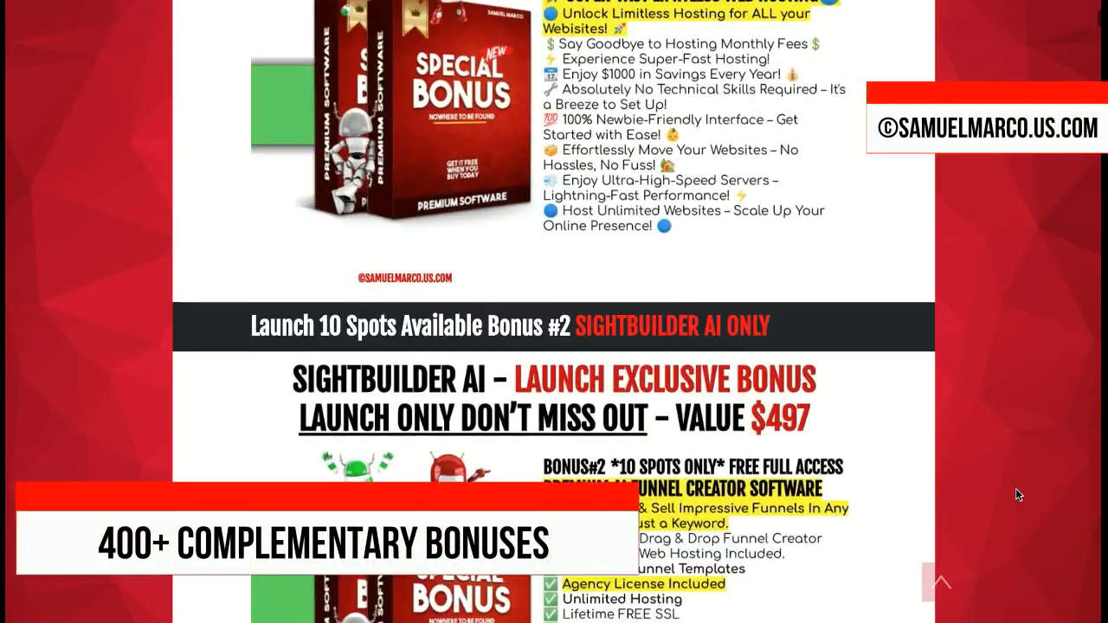
scroll(1017, 491, down, 20)
scroll(1018, 494, down, 20)
scroll(1017, 494, down, 20)
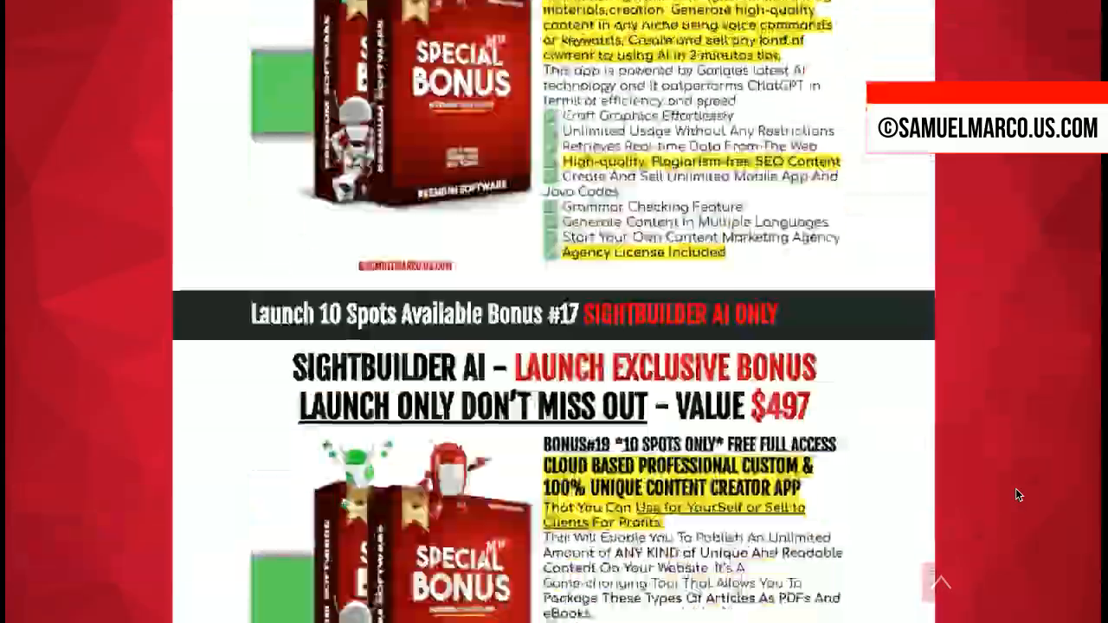
scroll(1018, 495, down, 20)
scroll(1018, 494, down, 20)
scroll(1018, 494, down, 20)
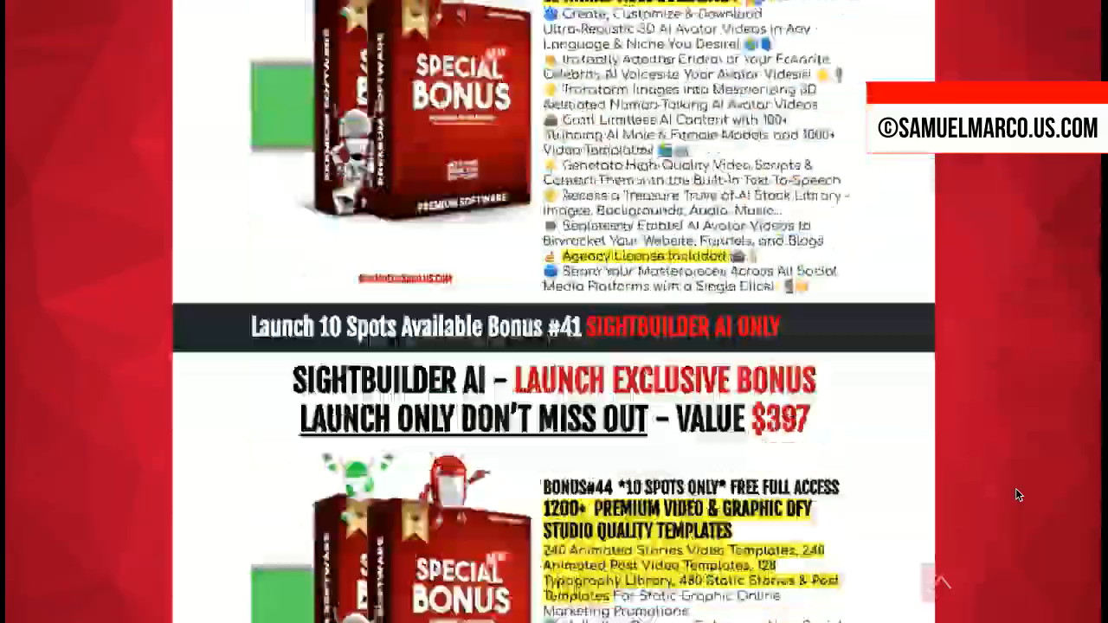
scroll(1018, 494, down, 20)
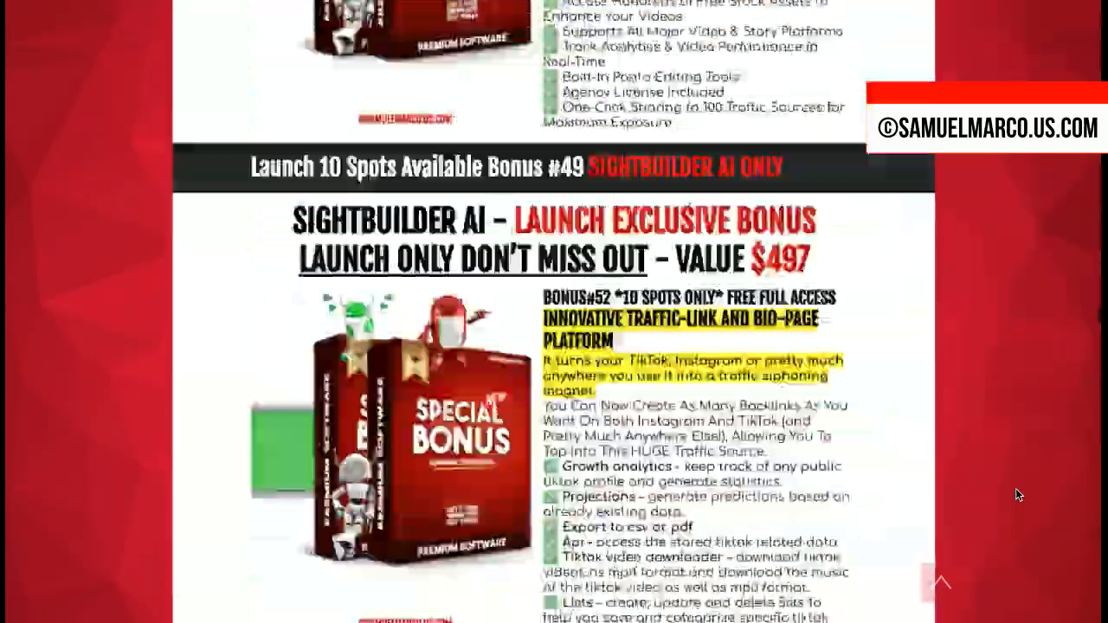
scroll(1018, 494, down, 20)
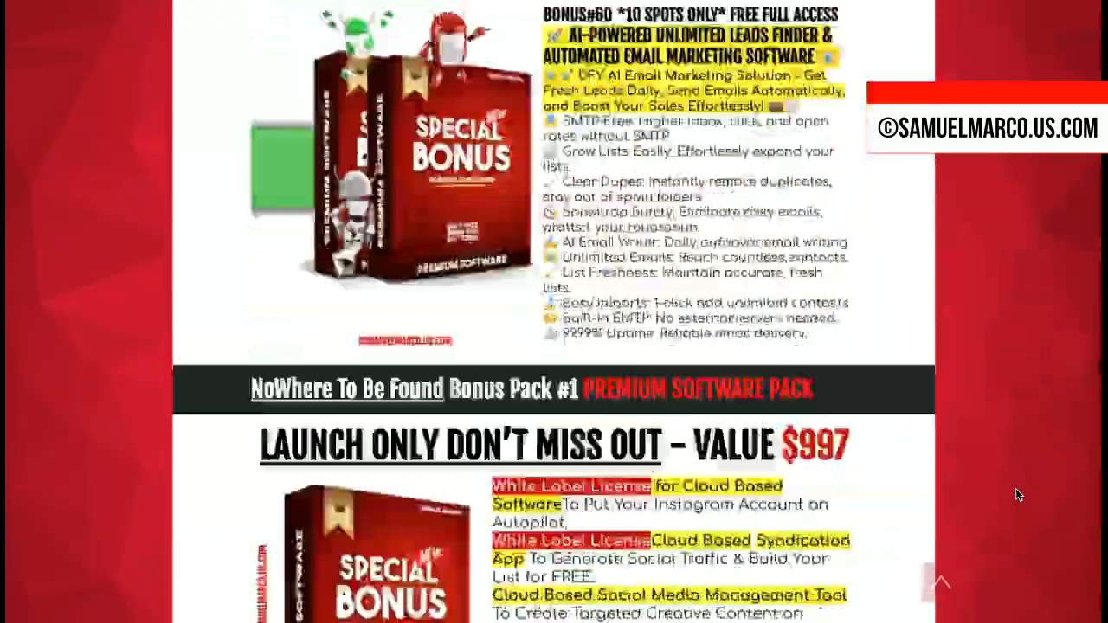
scroll(1017, 494, down, 20)
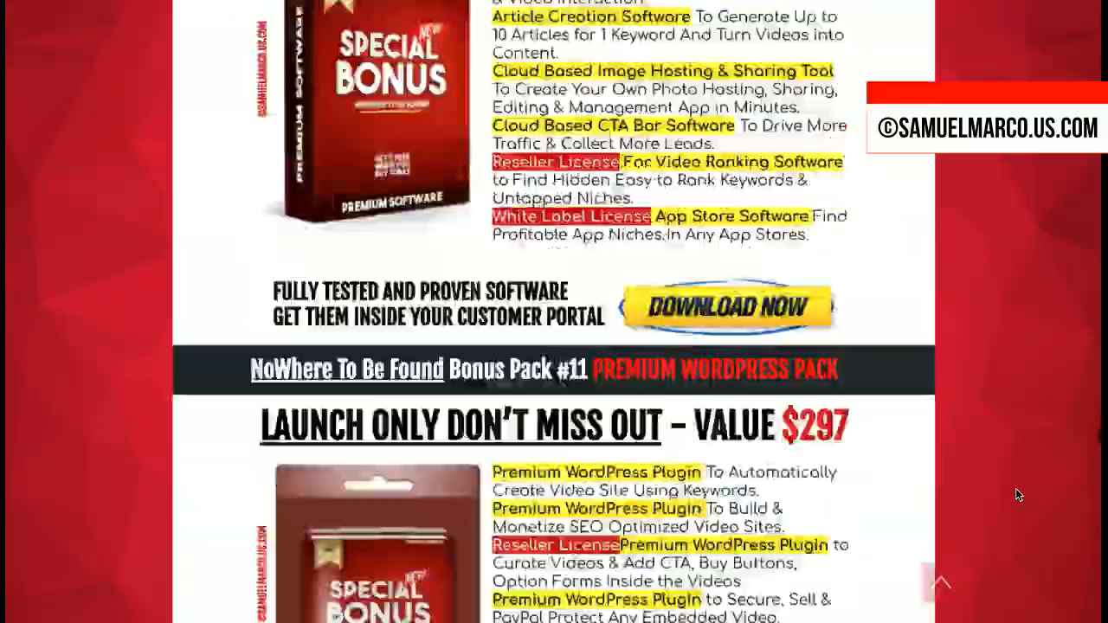
scroll(1017, 494, down, 20)
scroll(1018, 494, down, 20)
scroll(1017, 491, down, 20)
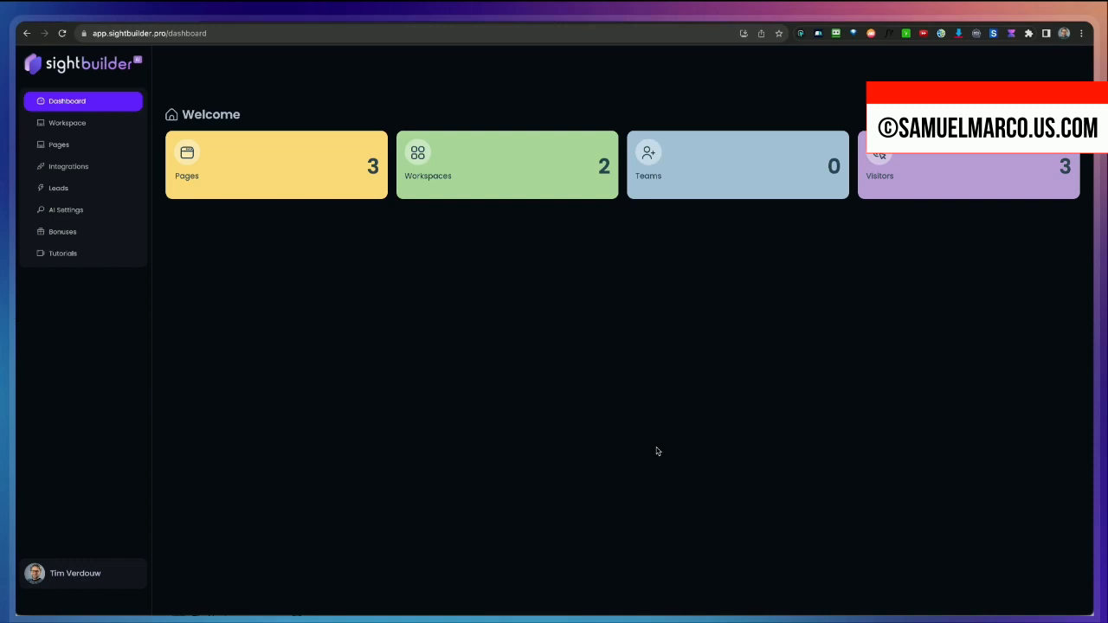
Create a workspace named My Website Pages with company name Timternational and subdomain timternational
click(49, 127)
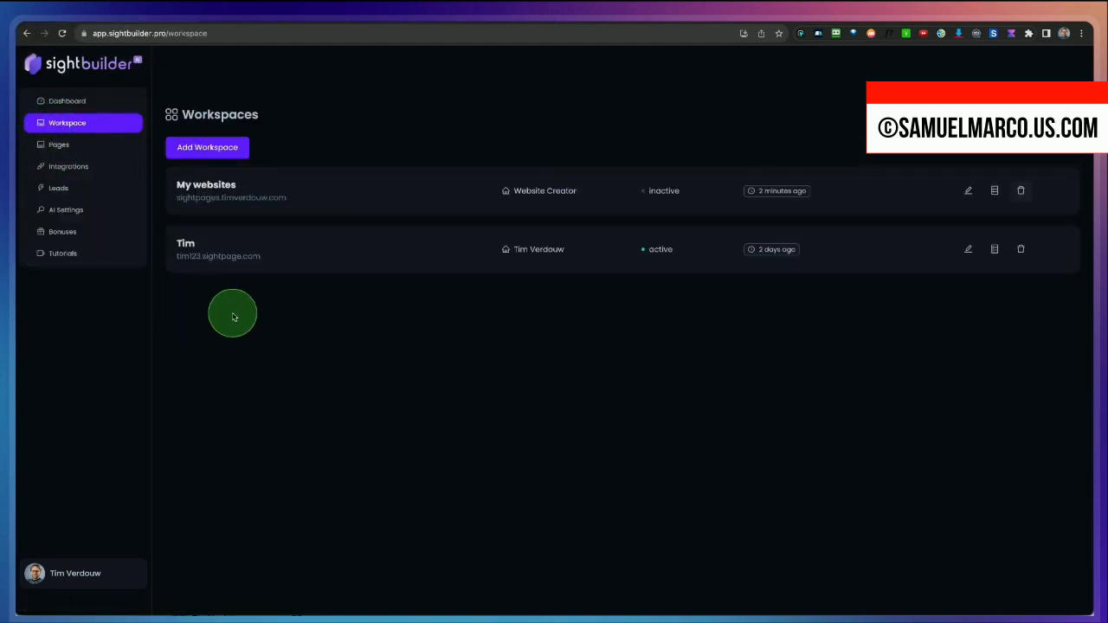
click(204, 148)
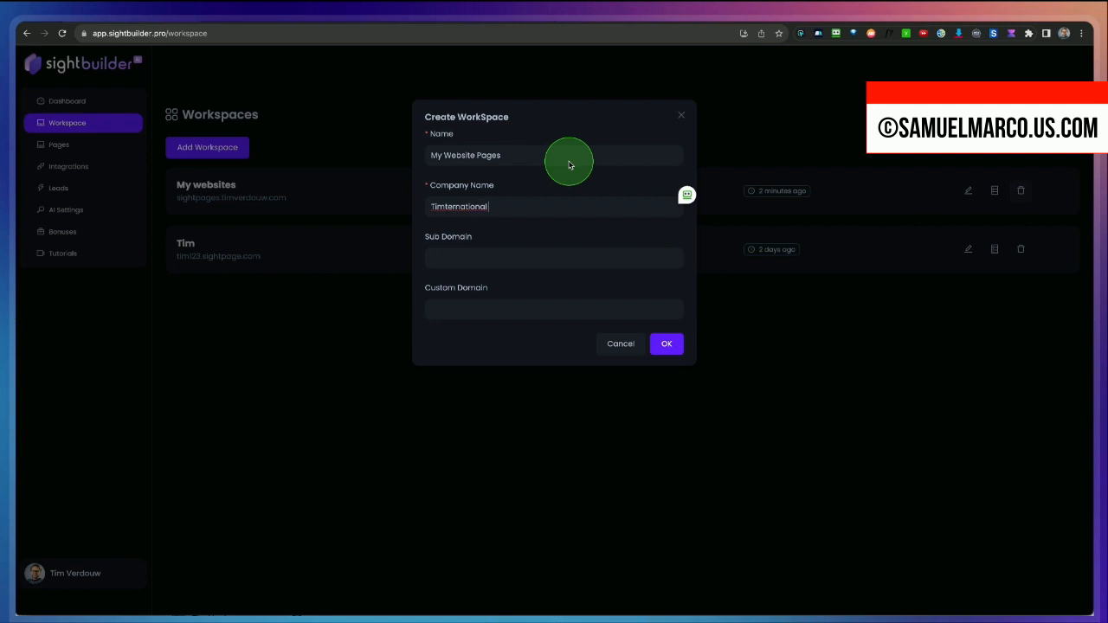
click(446, 260)
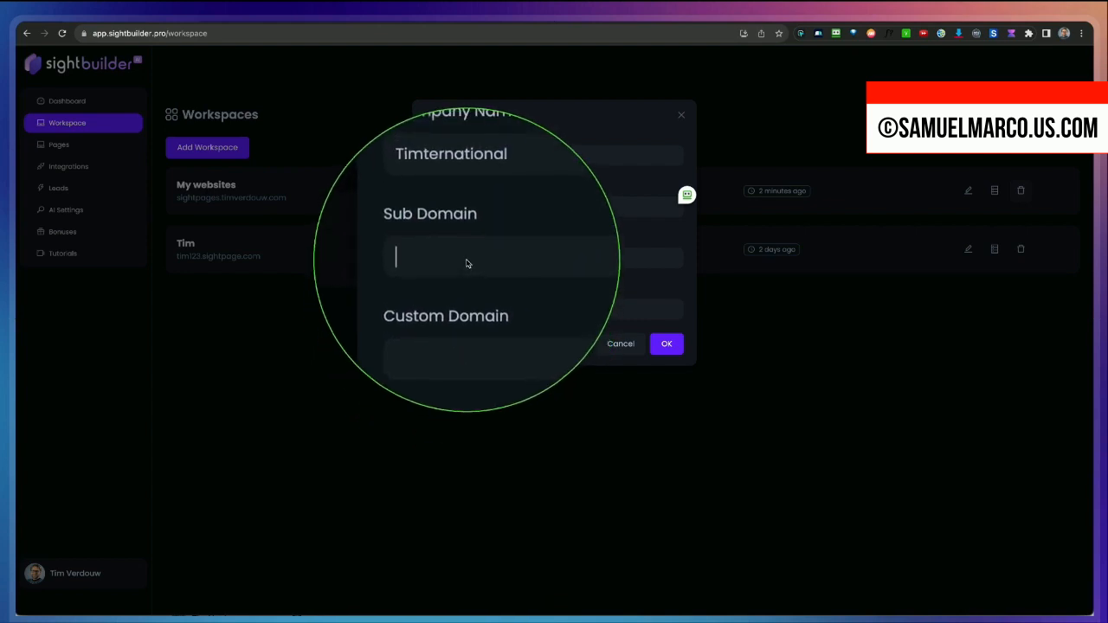
click(467, 263)
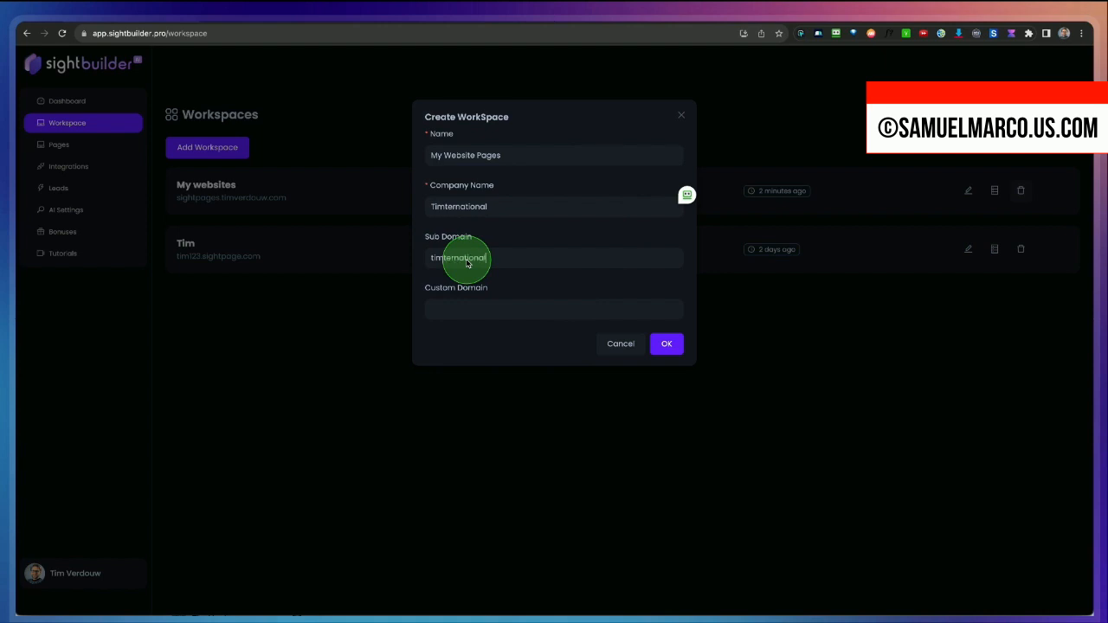
click(665, 343)
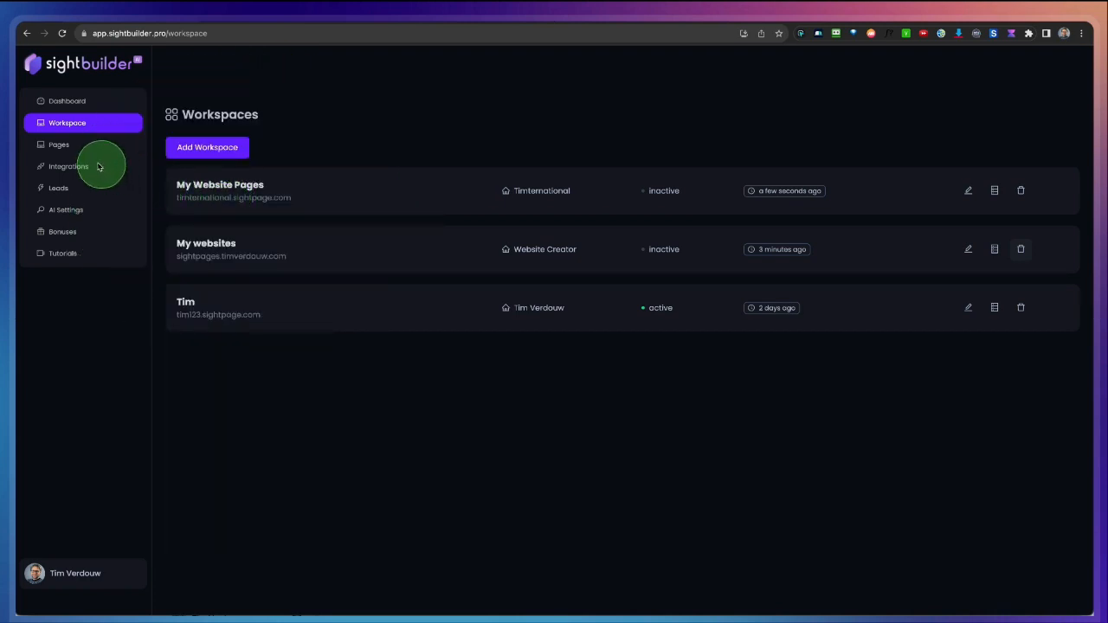
Start a new page with AI and submit Coffee Shop as the business type
click(51, 147)
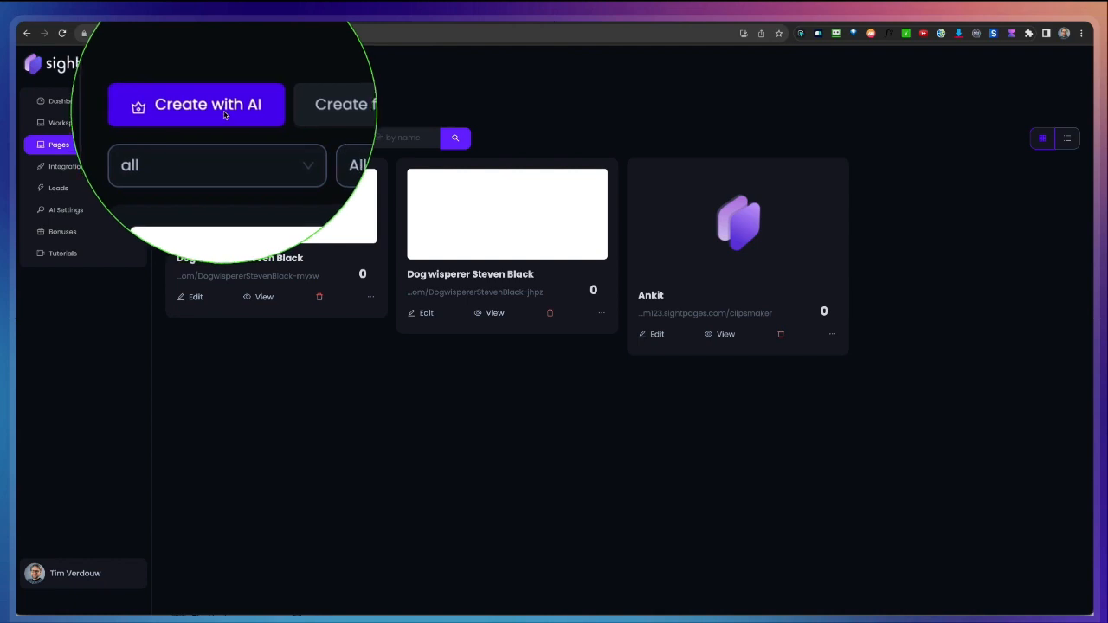
click(224, 113)
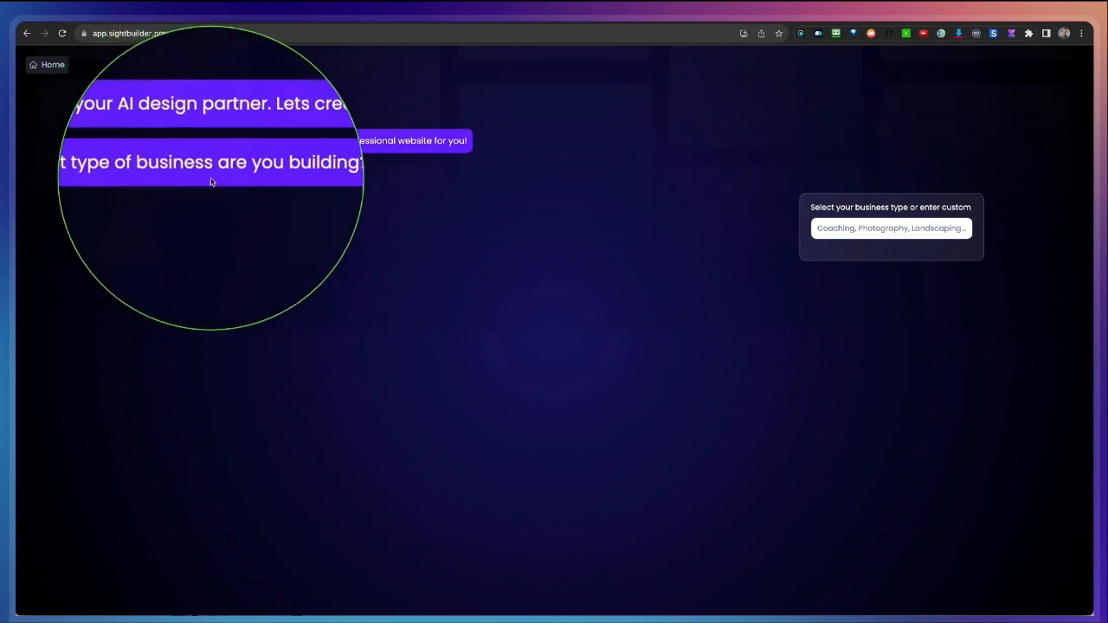
click(857, 229)
scroll(845, 294, down, 5)
scroll(848, 313, down, 2)
scroll(848, 314, down, 3)
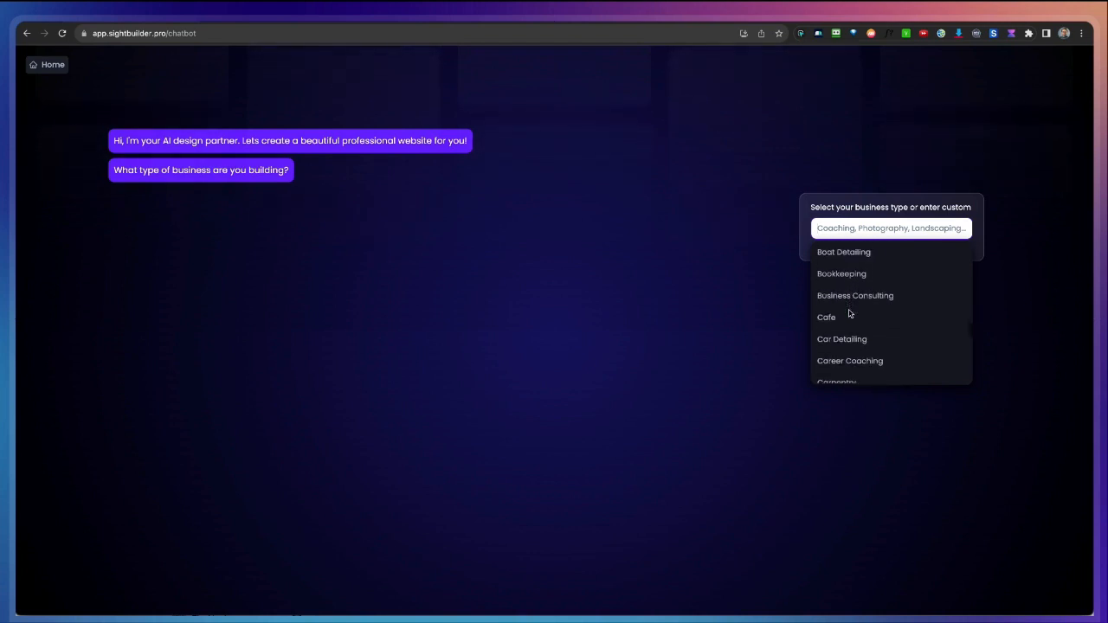
scroll(848, 313, down, 5)
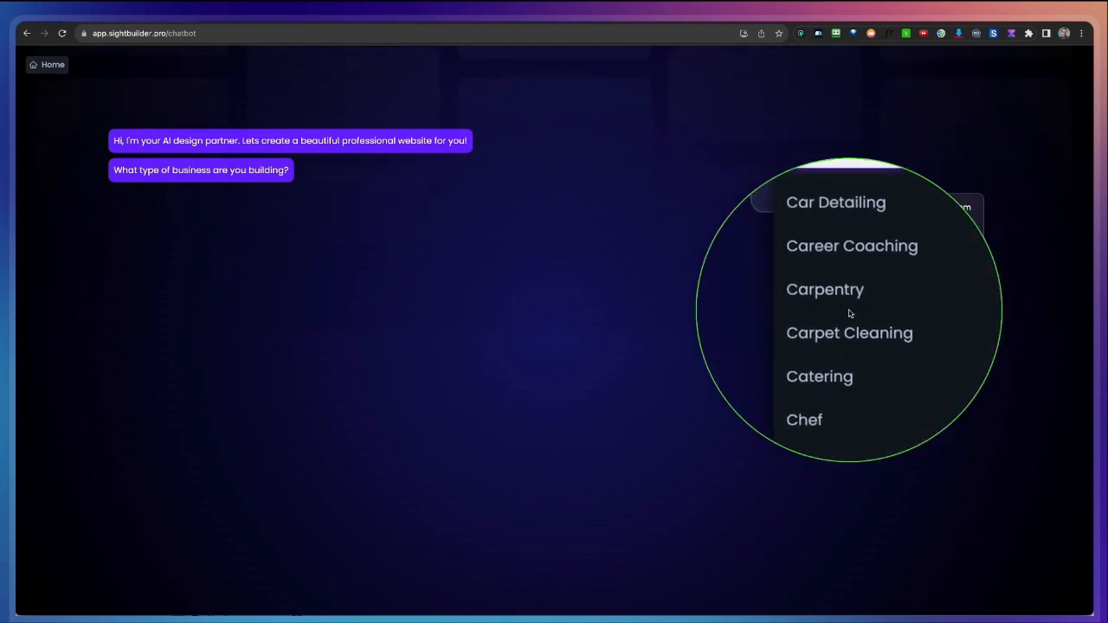
scroll(849, 313, down, 2)
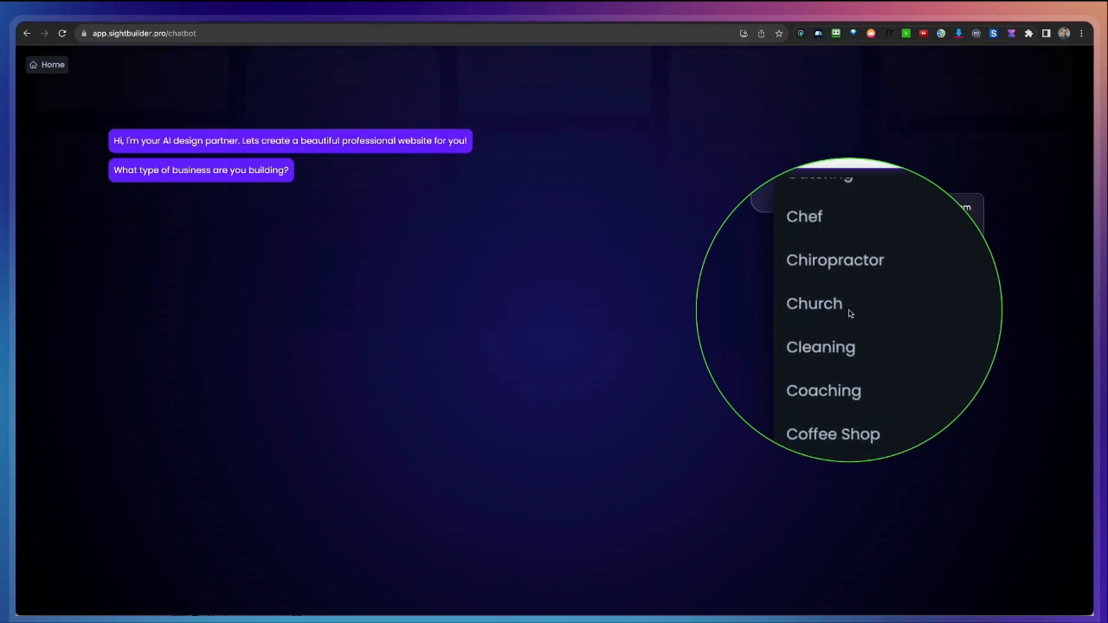
scroll(849, 313, down, 2)
scroll(848, 349, up, 4)
scroll(846, 355, down, 3)
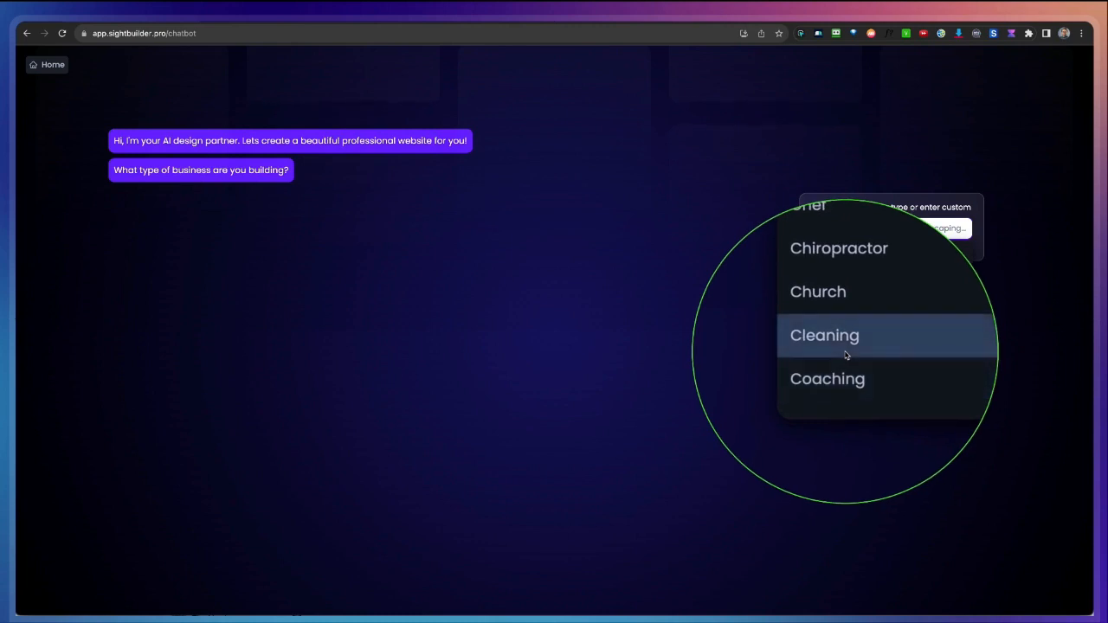
click(845, 381)
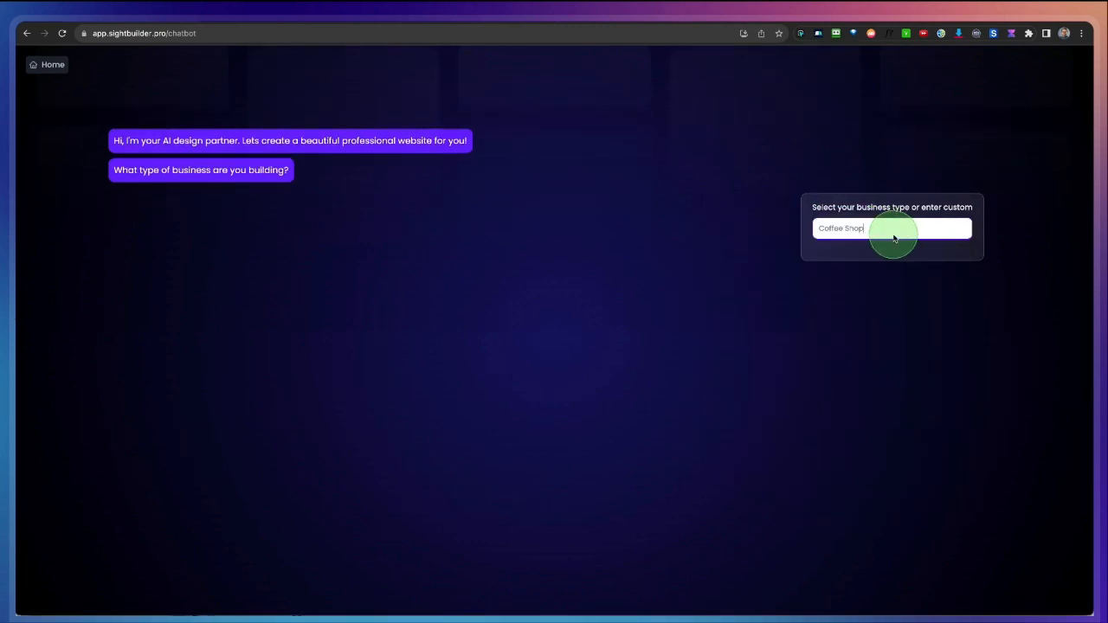
key(Return)
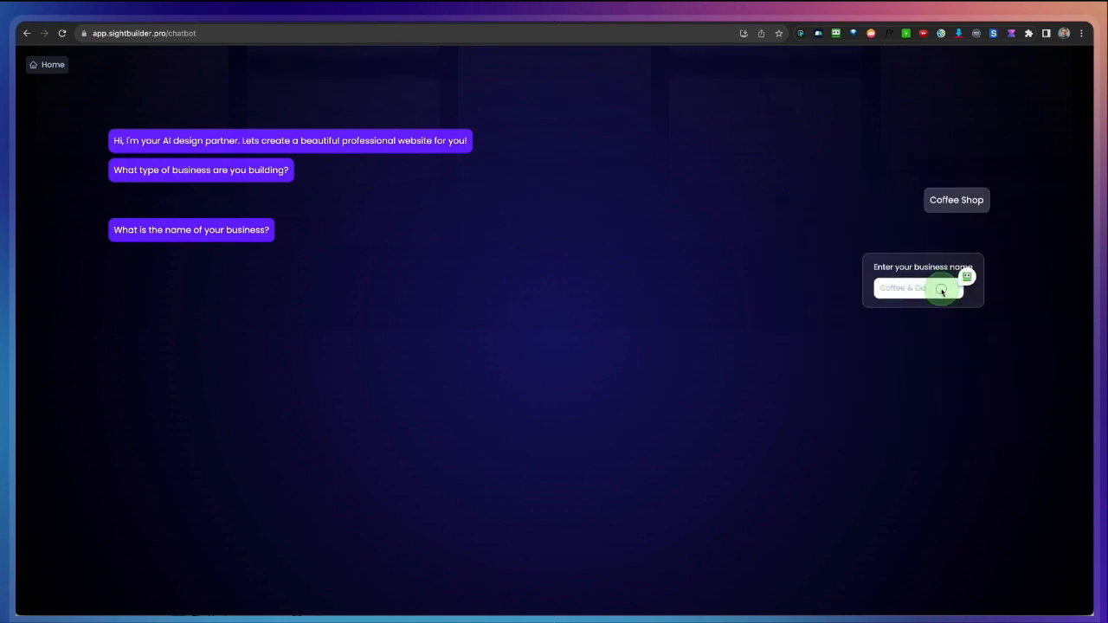
Name the business Coffee & Go and enter Coffee Bar Website as the topic, keeping English as the language
click(939, 292)
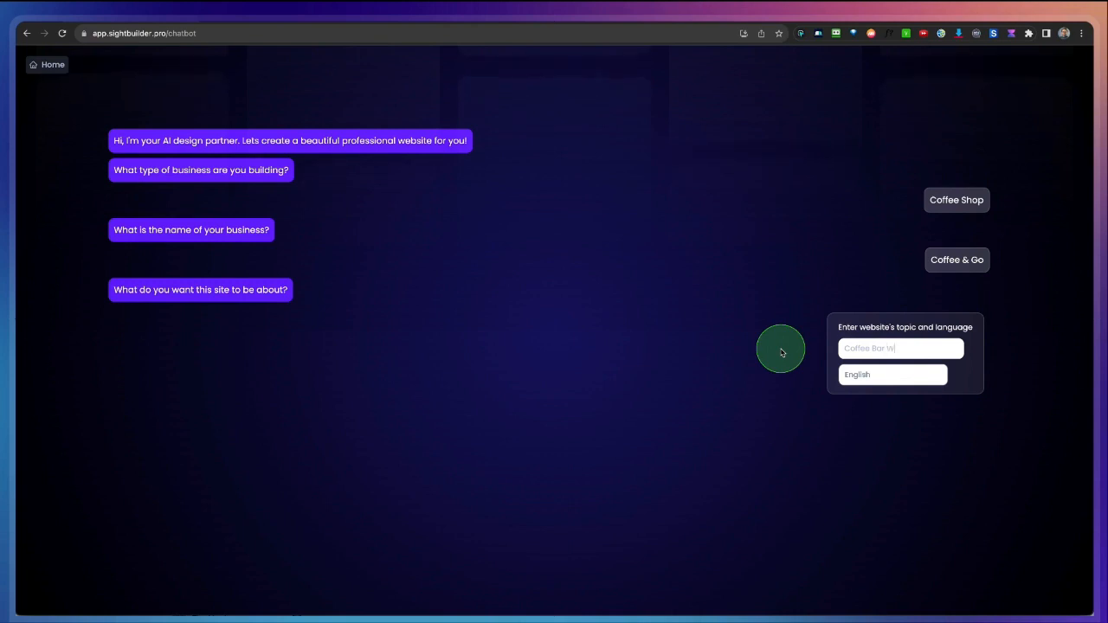
click(875, 377)
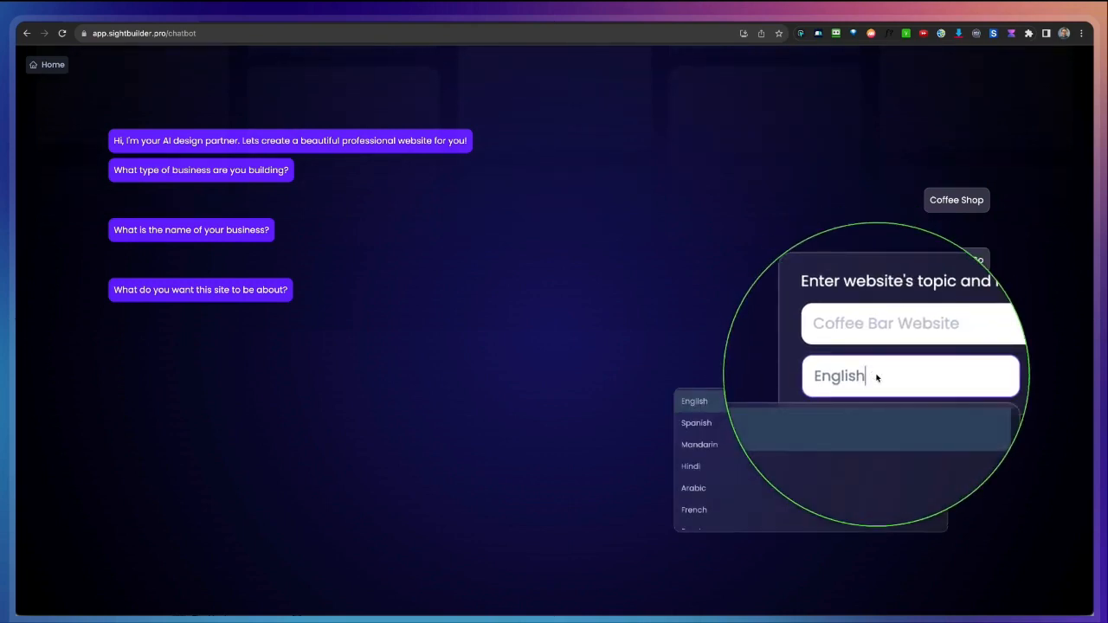
scroll(721, 470, down, 5)
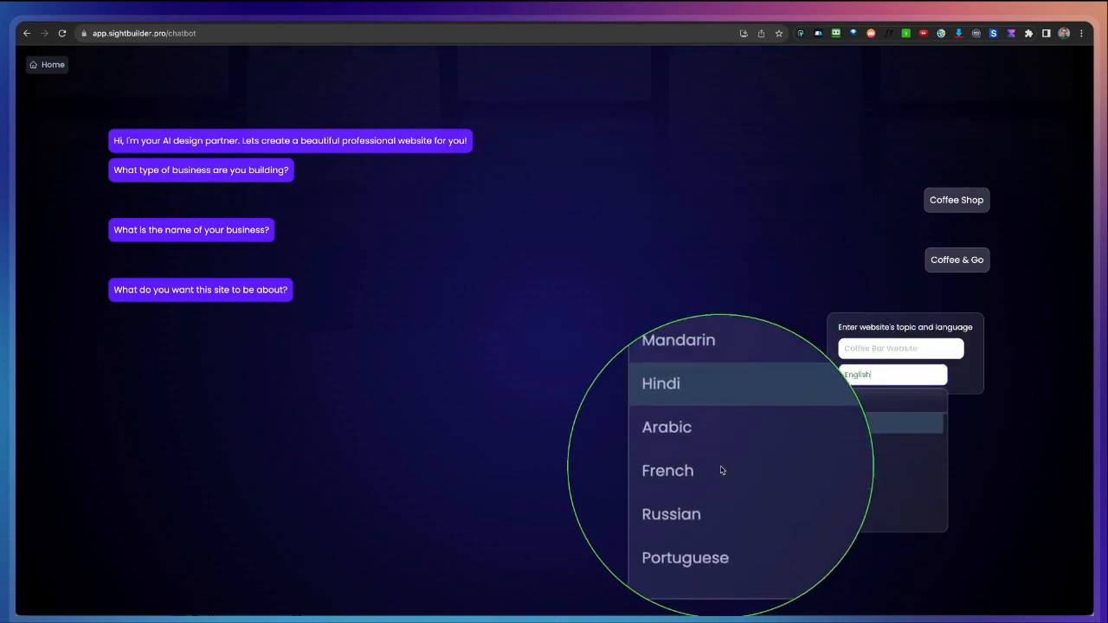
scroll(721, 470, down, 5)
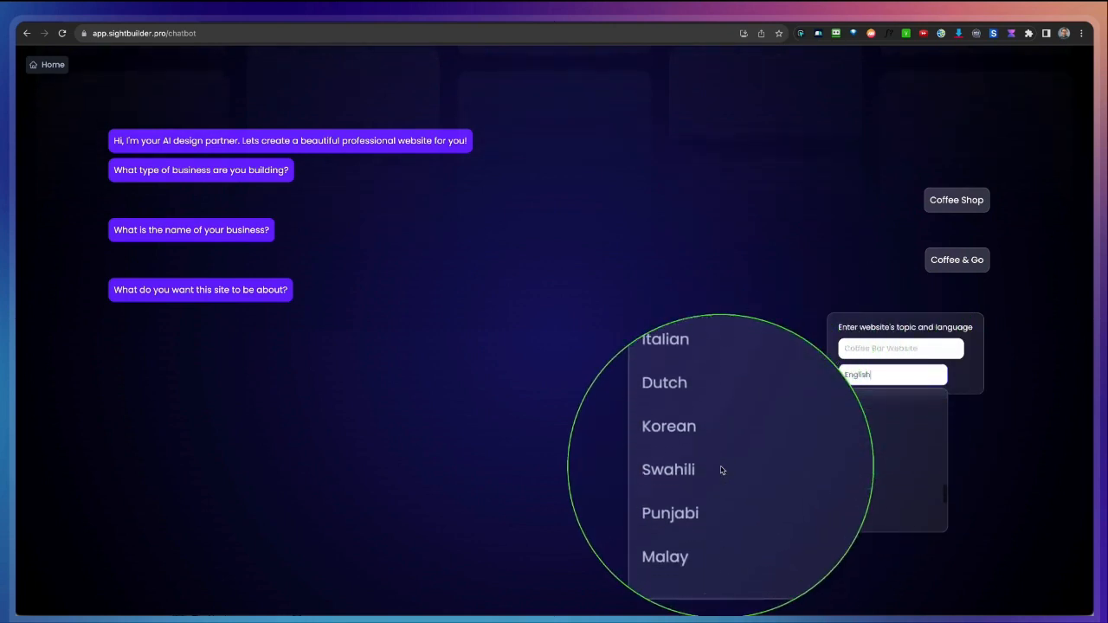
scroll(721, 470, up, 10)
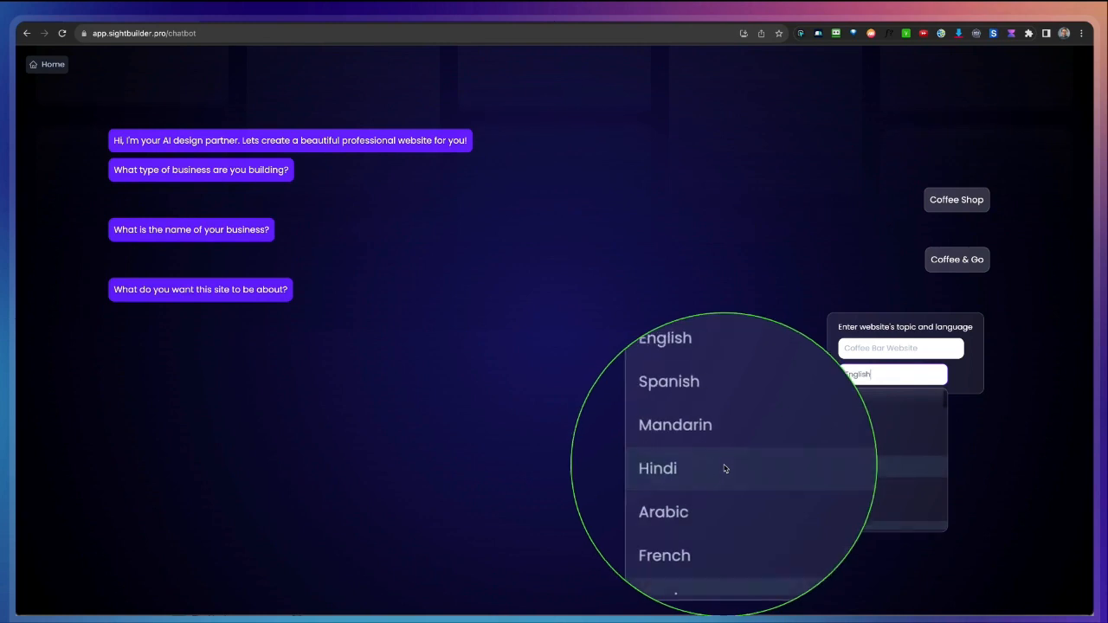
click(908, 365)
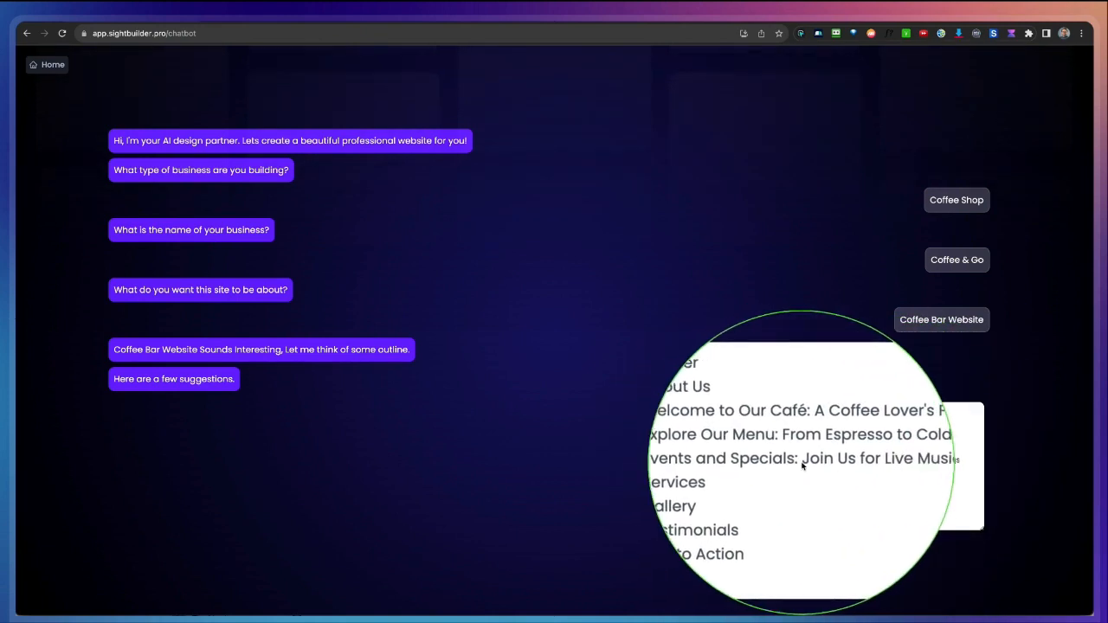
Submit the suggested Coffee Bar Website outline to start building the site
drag(805, 462, 964, 462)
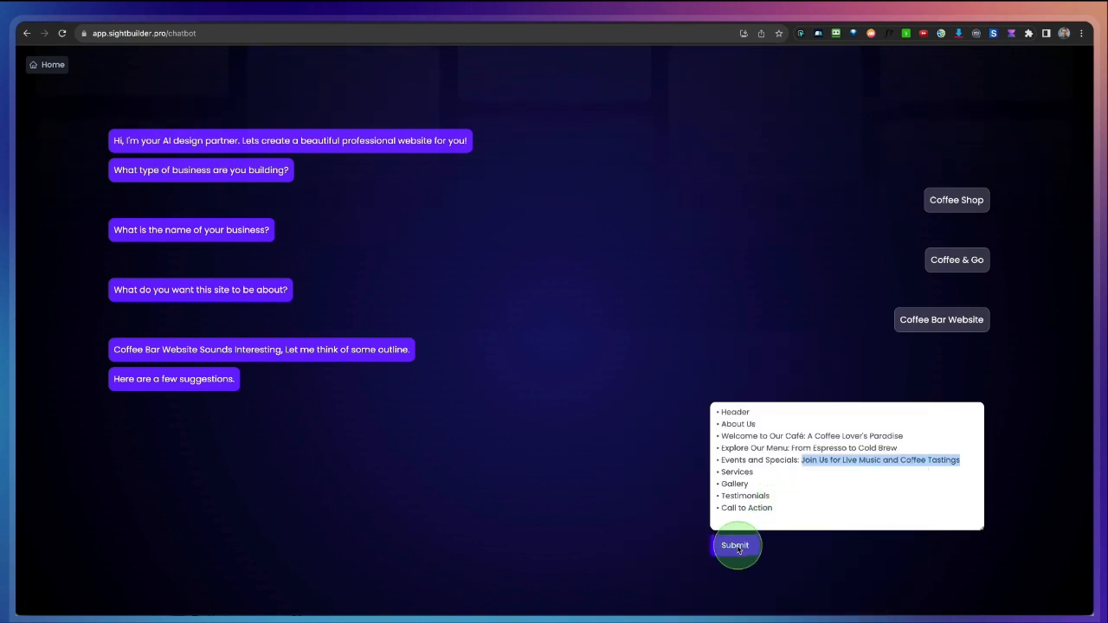
click(734, 545)
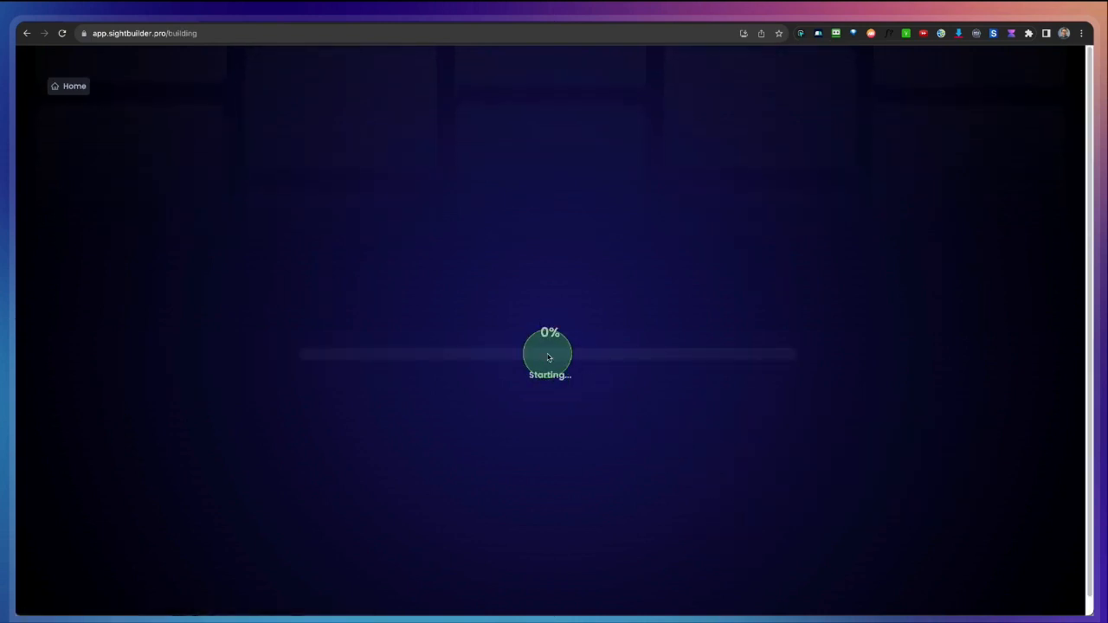
key(super+Tab)
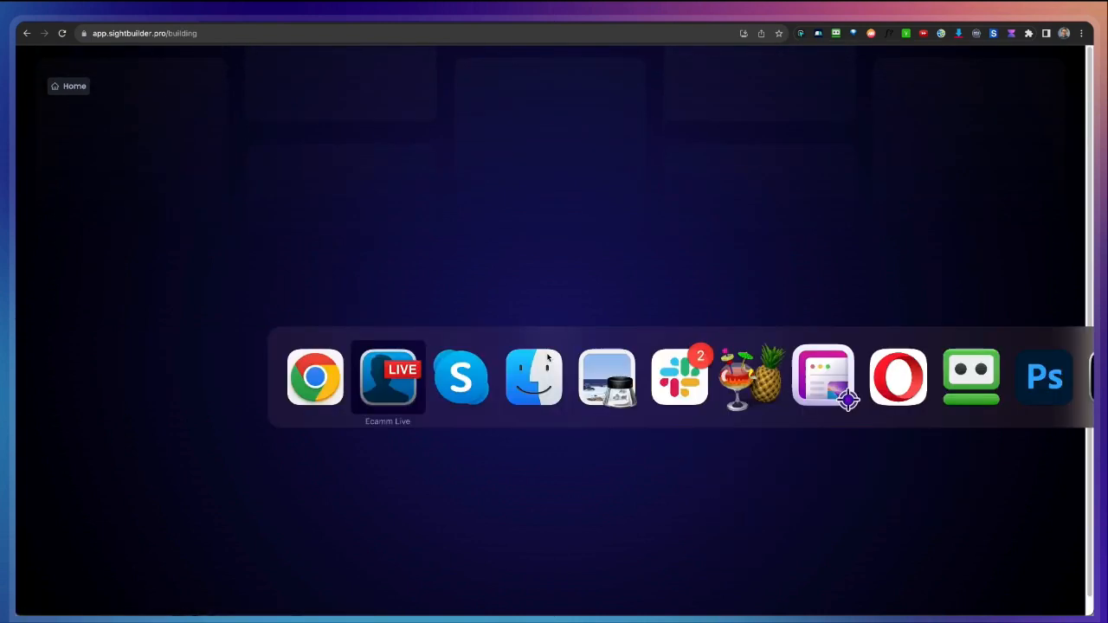
key(super+q)
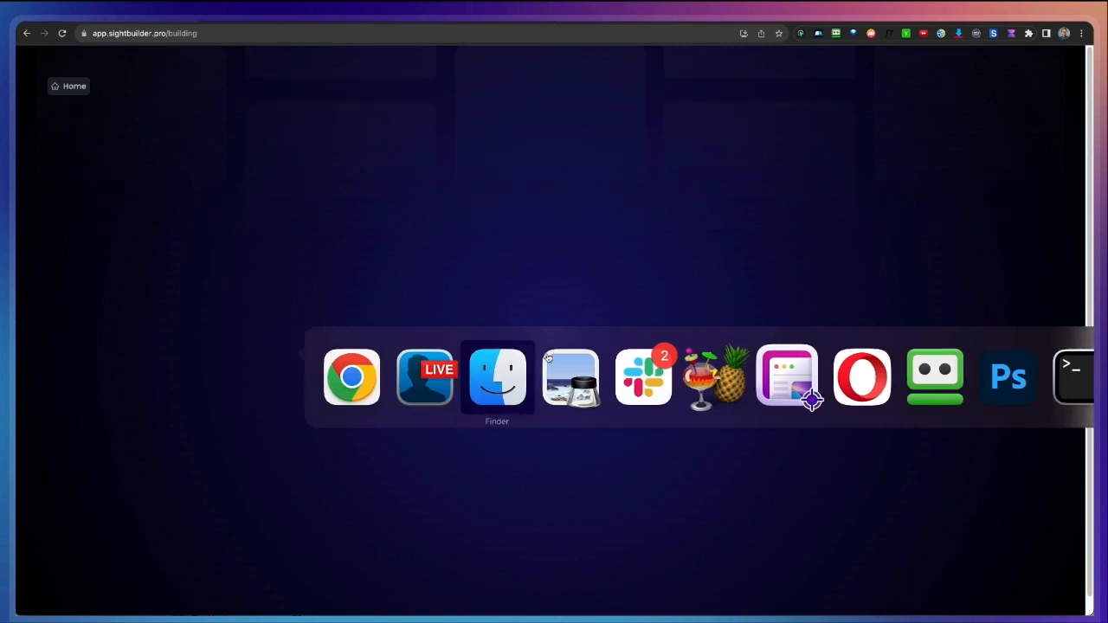
click(350, 377)
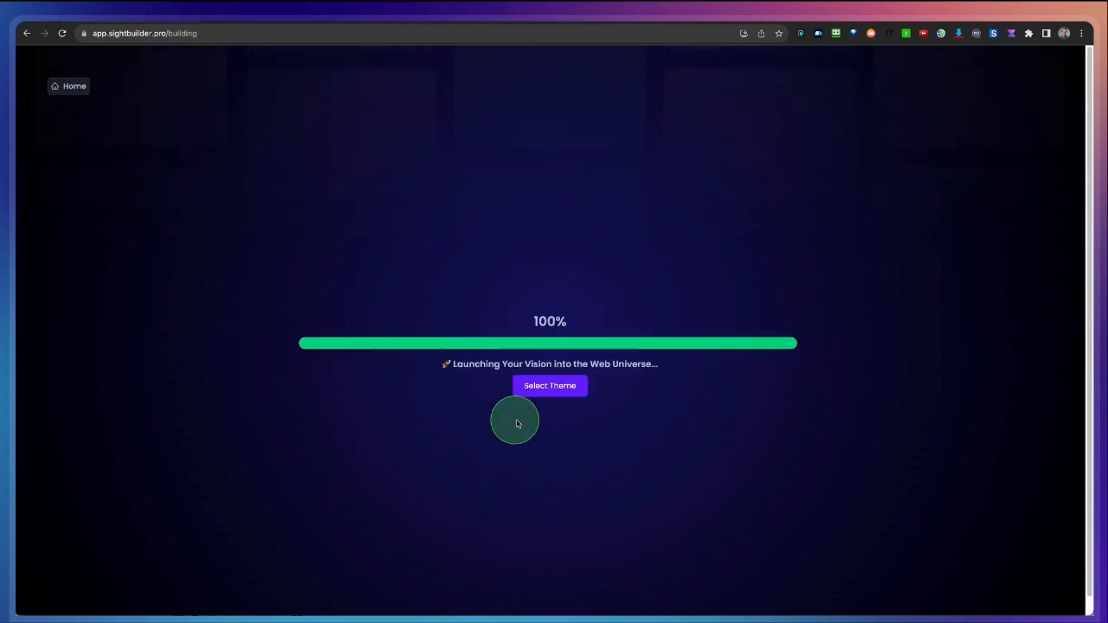
Open the theme selection for the built site and continue with the white "Savor the Flavor" theme
click(549, 388)
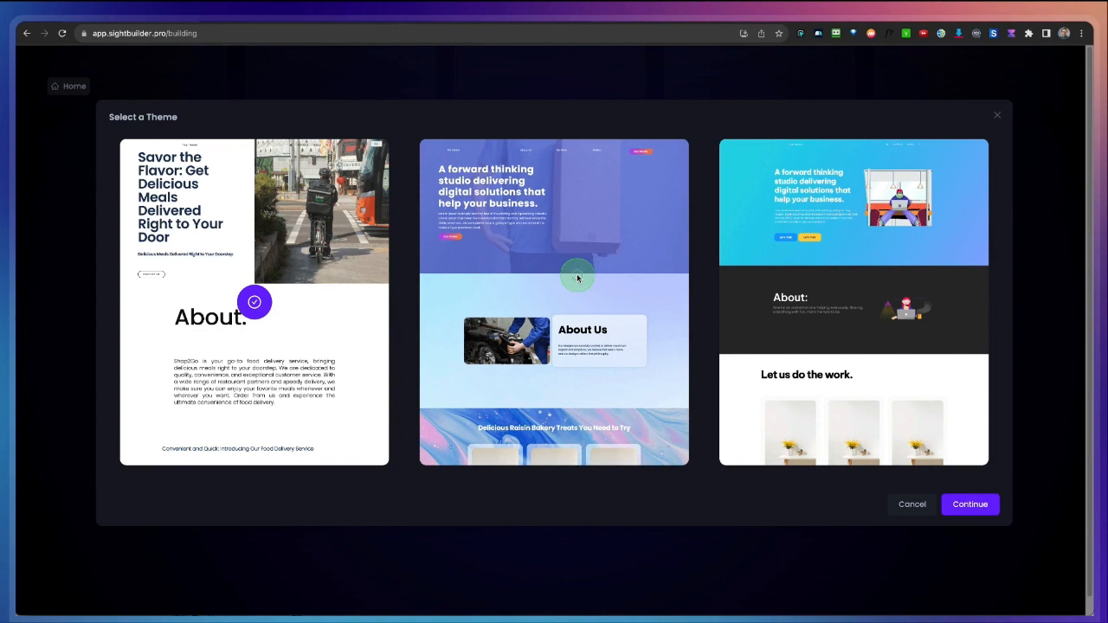
click(818, 297)
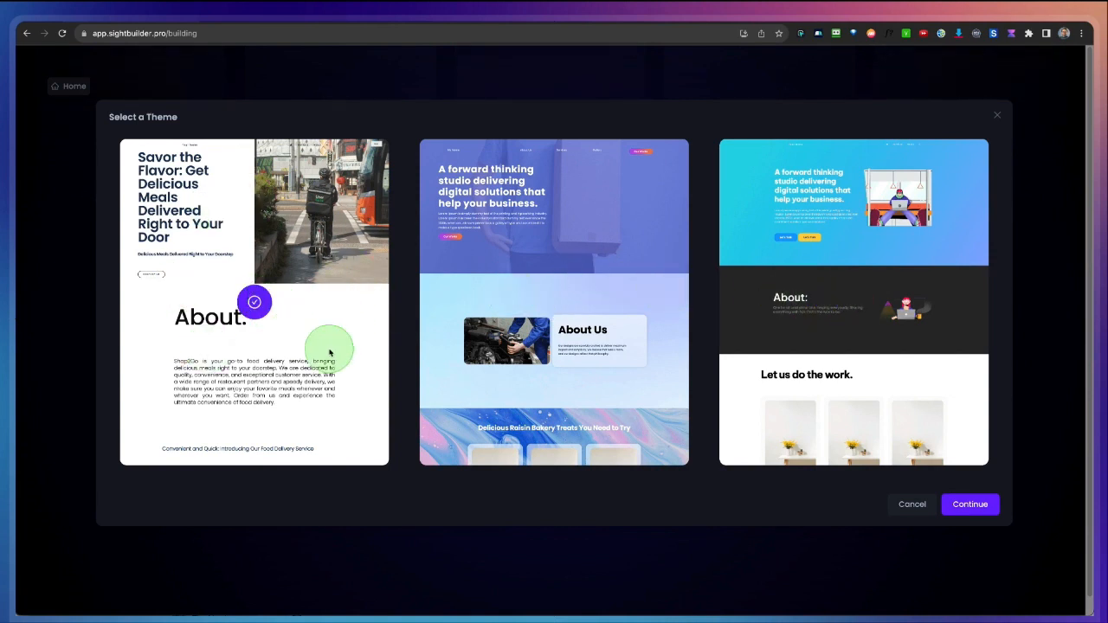
click(965, 509)
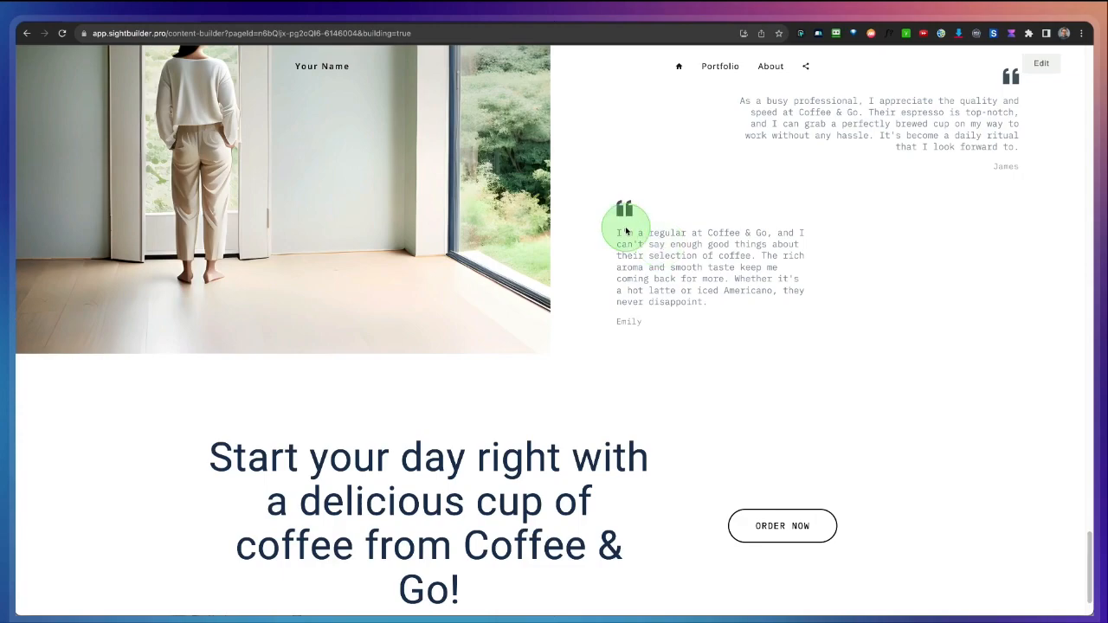
Review the generated coffee bar page back up to its hero section and open it for editing
scroll(658, 234, up, 15)
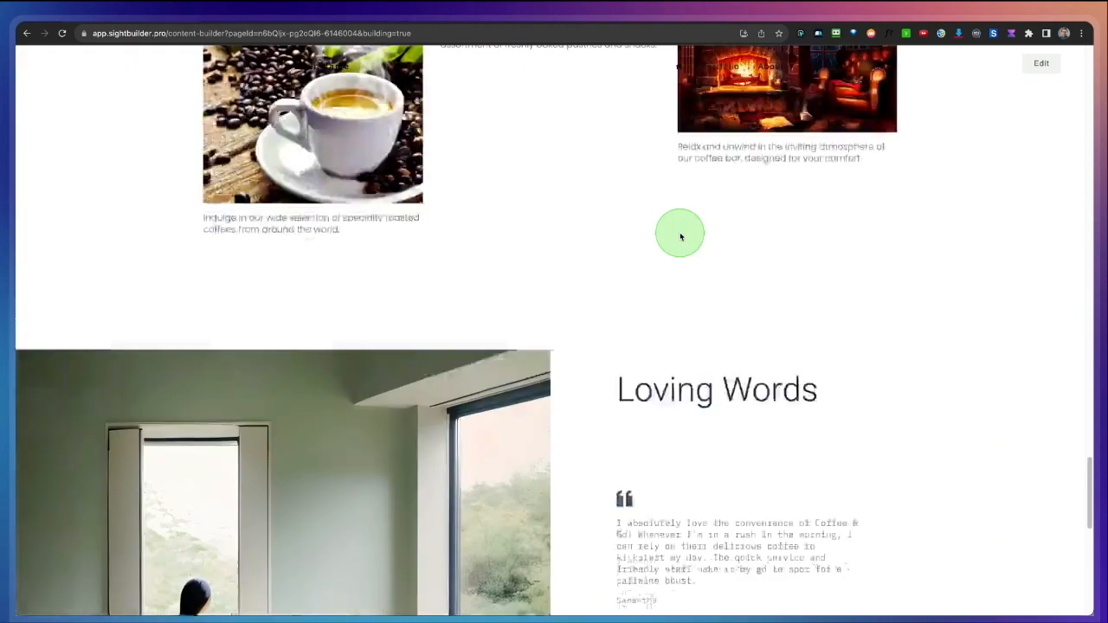
scroll(680, 236, up, 15)
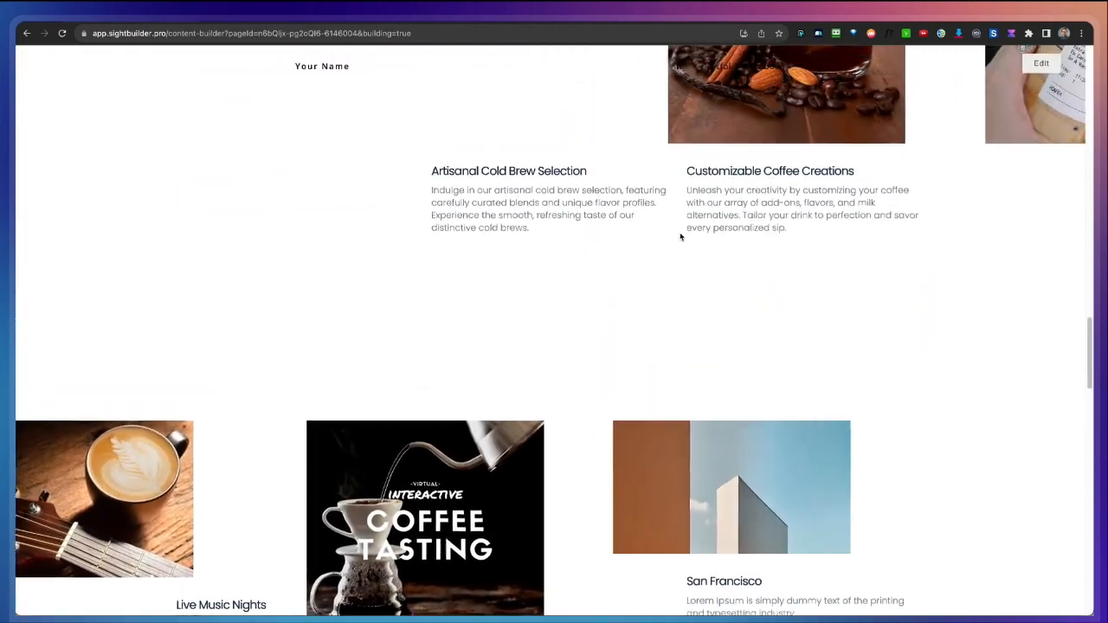
scroll(680, 237, up, 15)
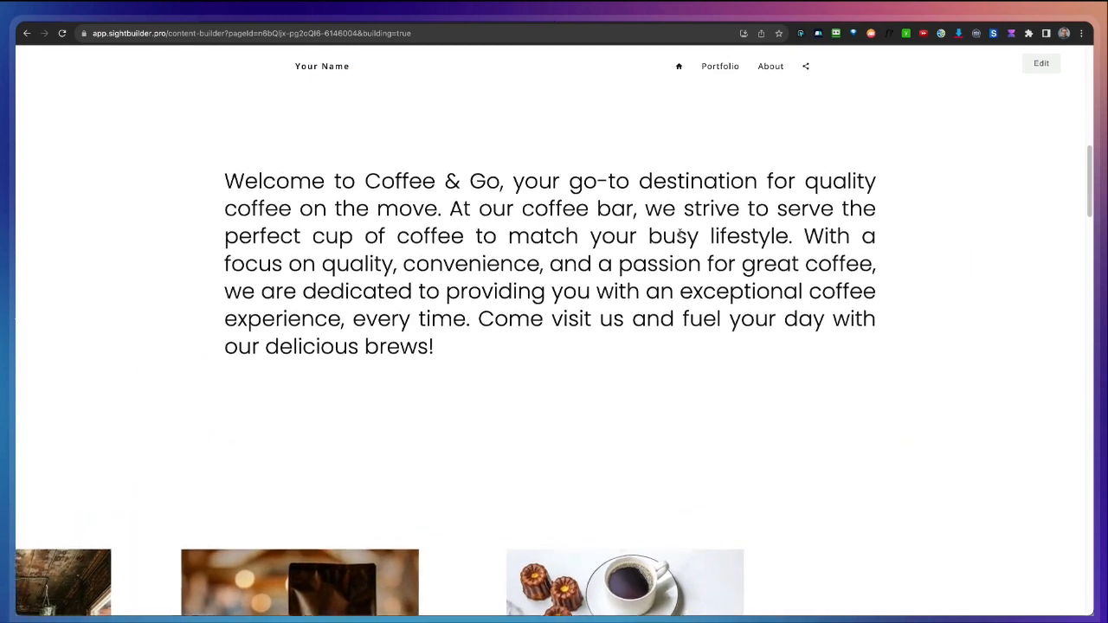
scroll(679, 232, up, 3)
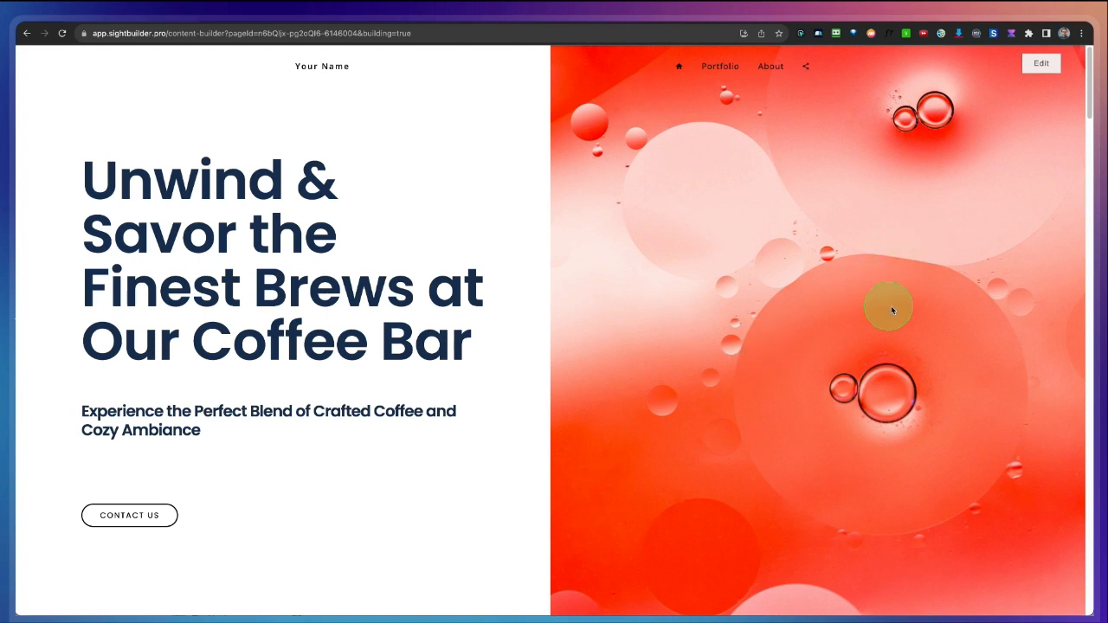
click(1041, 64)
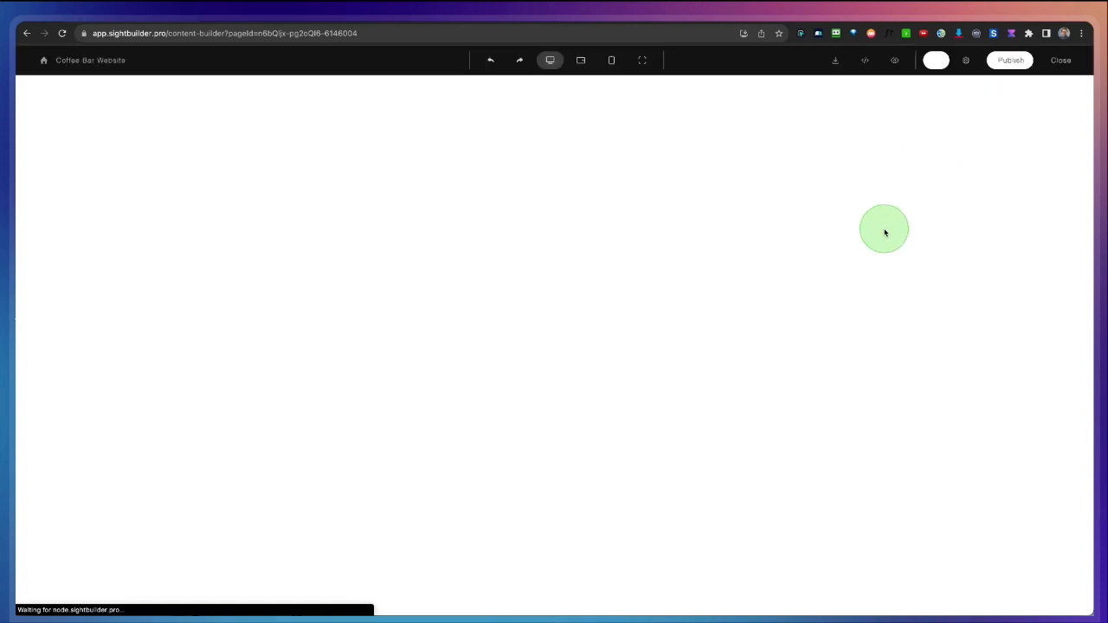
Select the hero section's red image box and show its background image settings
scroll(609, 258, down, 3)
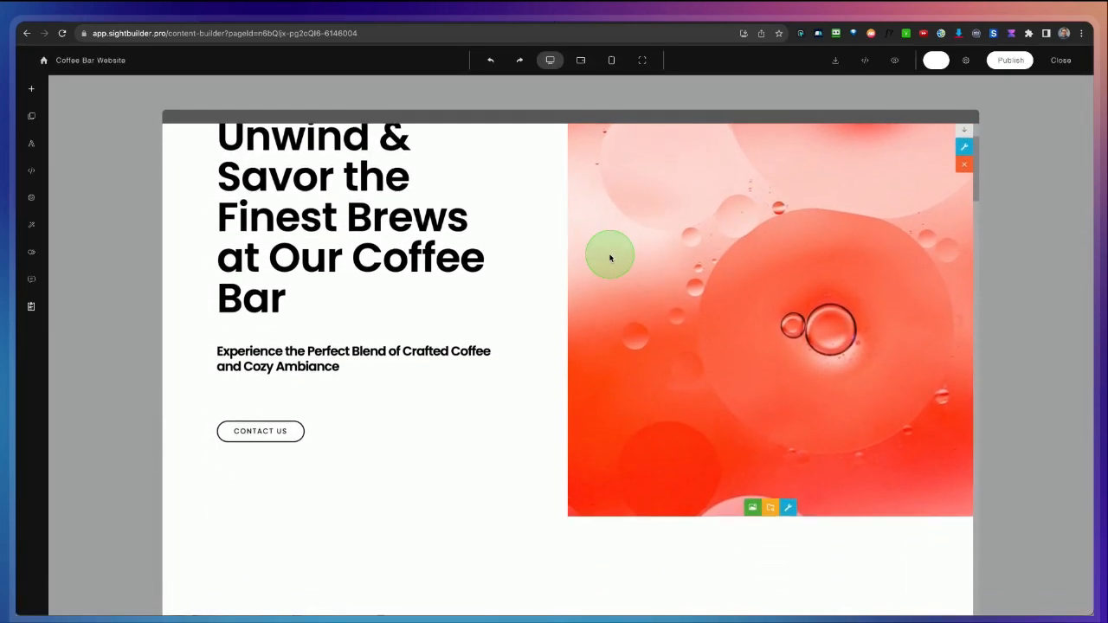
scroll(609, 258, up, 3)
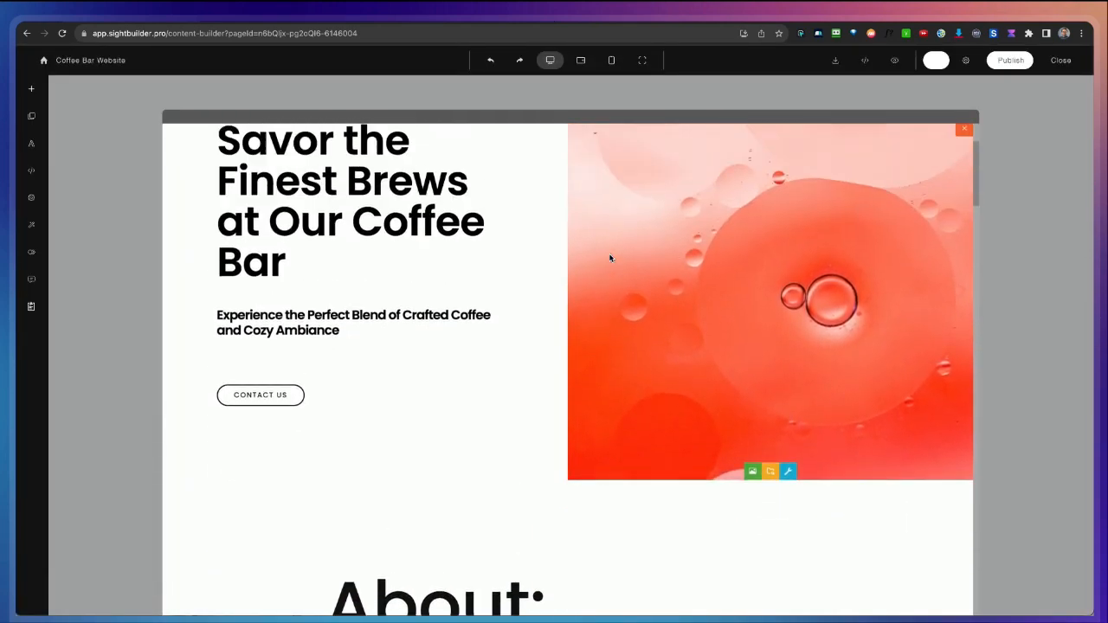
click(605, 236)
click(304, 294)
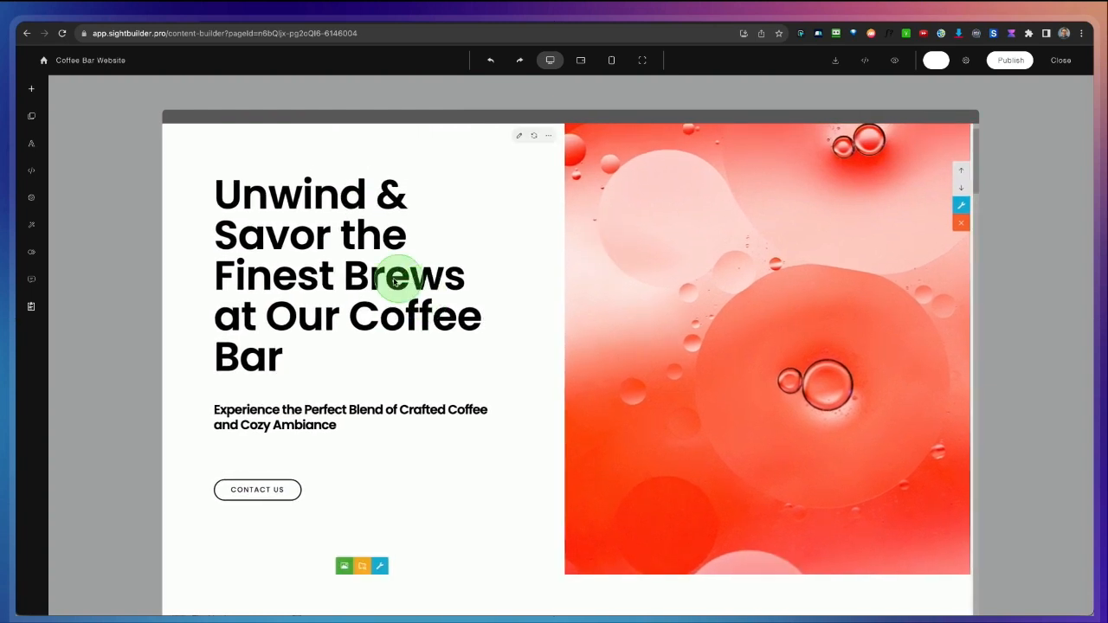
scroll(508, 280, up, 1)
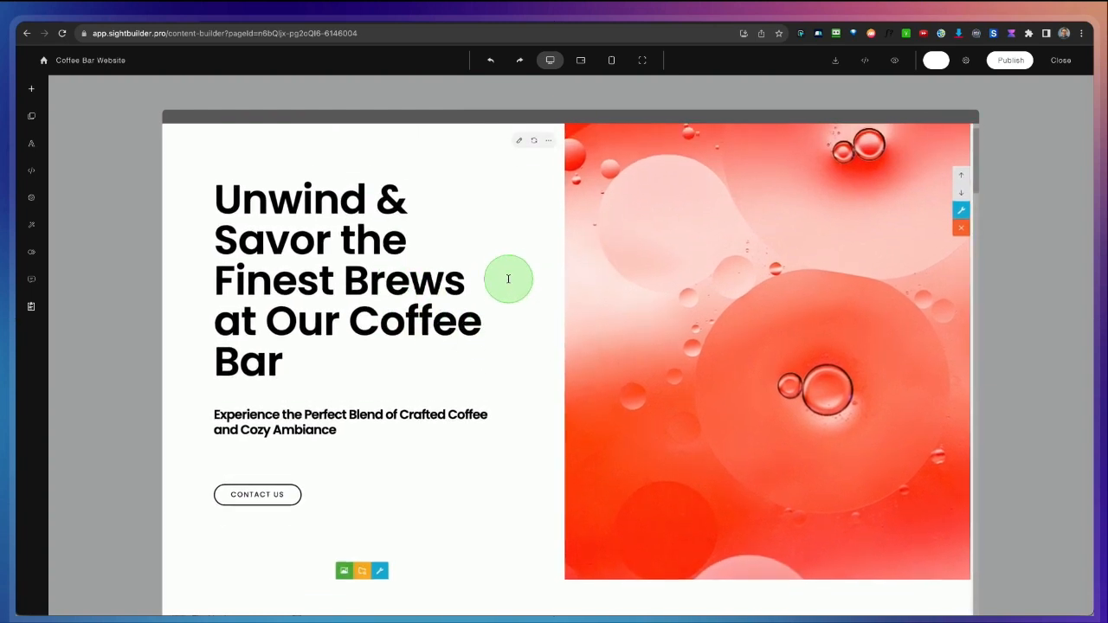
scroll(509, 283, down, 1)
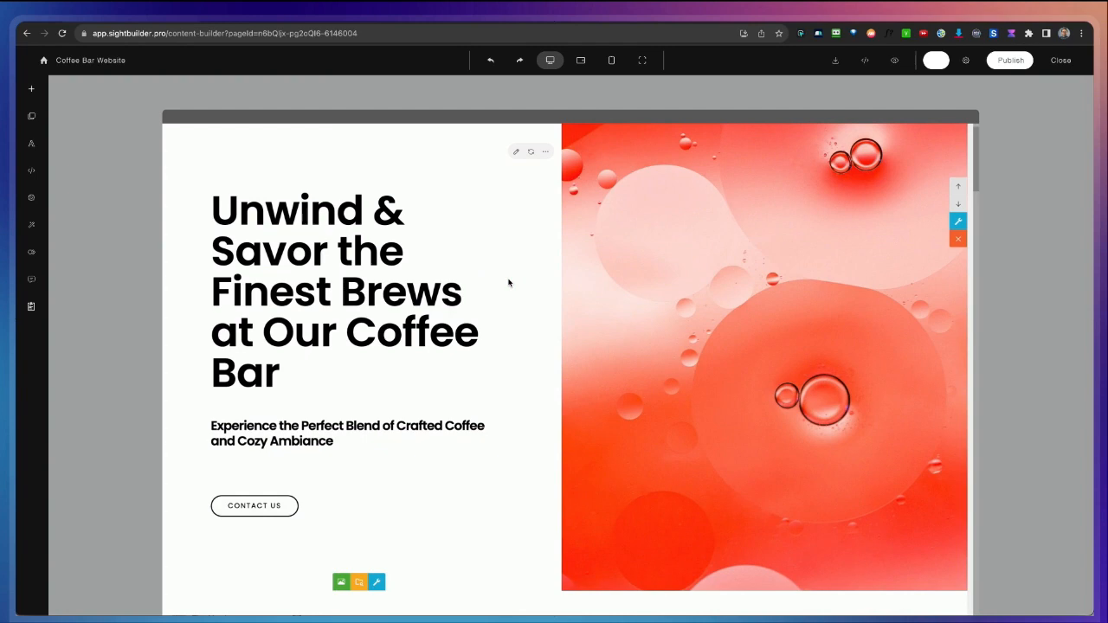
scroll(507, 282, up, 1)
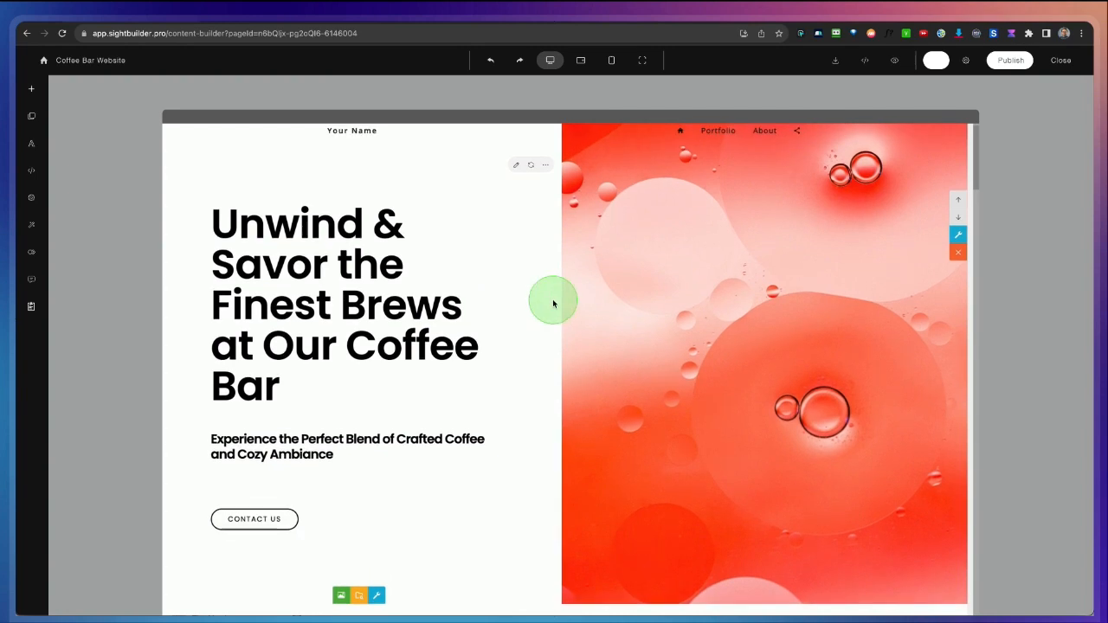
click(609, 383)
click(610, 383)
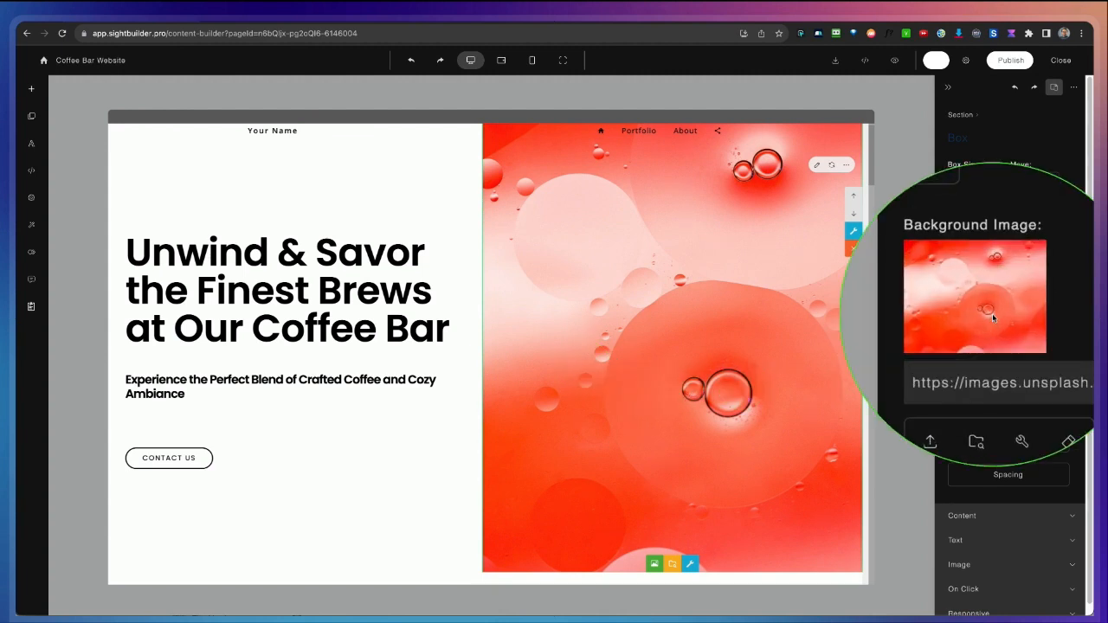
click(987, 339)
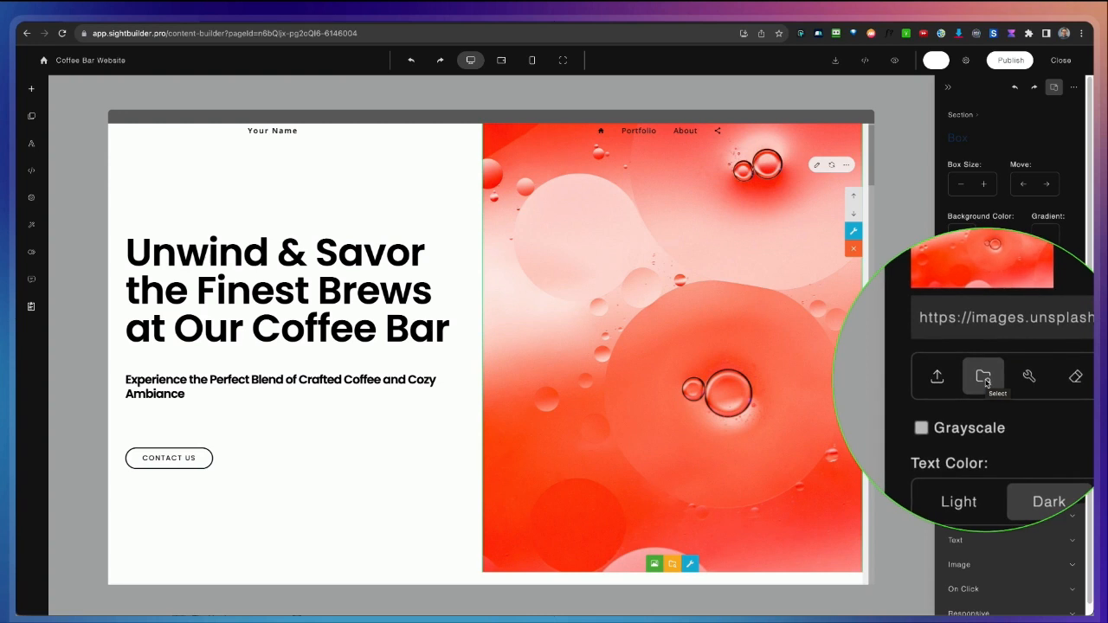
Open the image picker for the hero background and search the media library for coffee
click(984, 377)
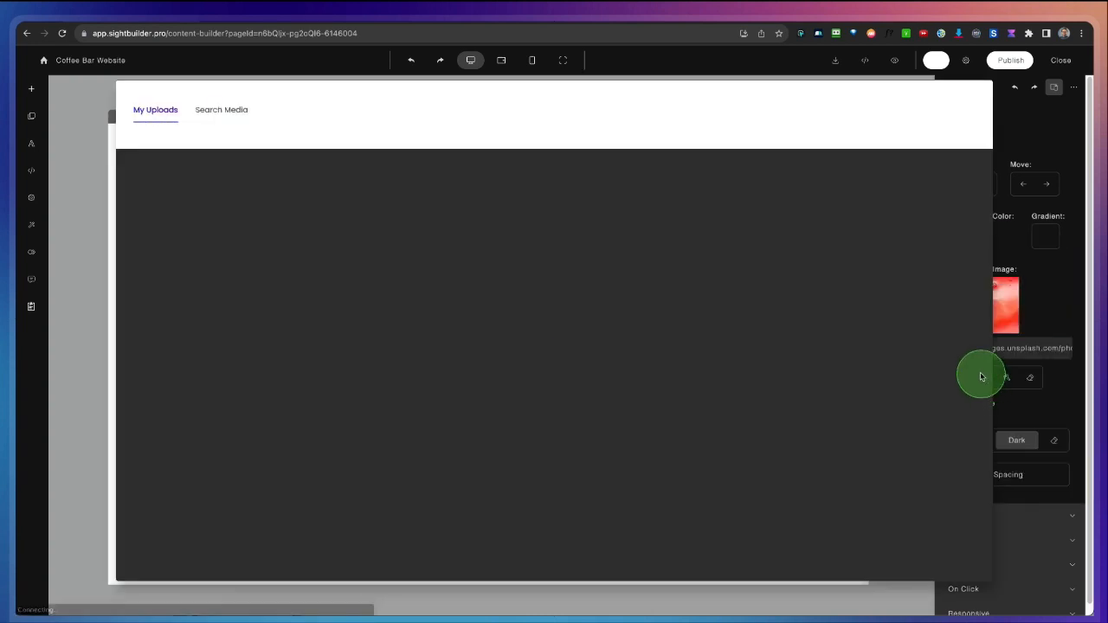
click(223, 114)
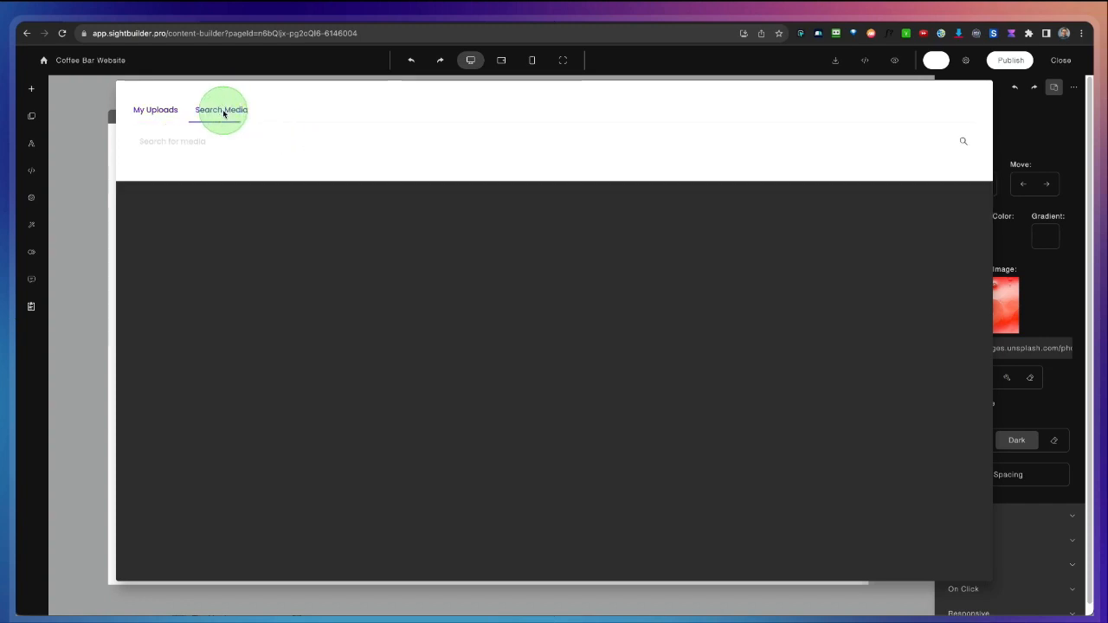
click(204, 152)
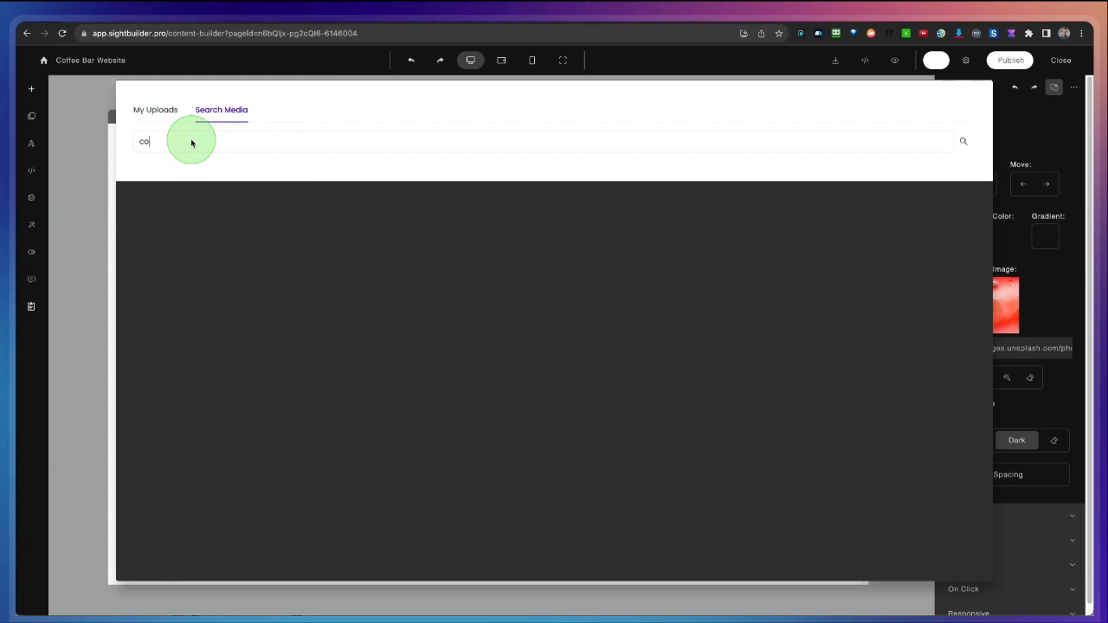
key(Return)
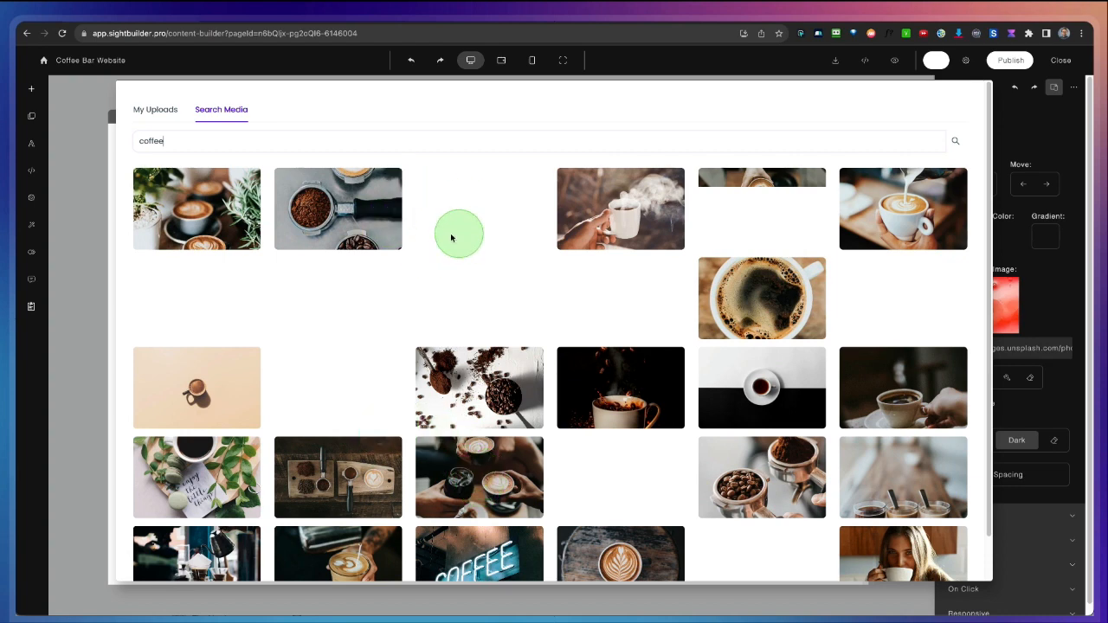
Set the hero background to the photo of two latte art cups on a round wooden table among green leaves
scroll(466, 260, down, 1)
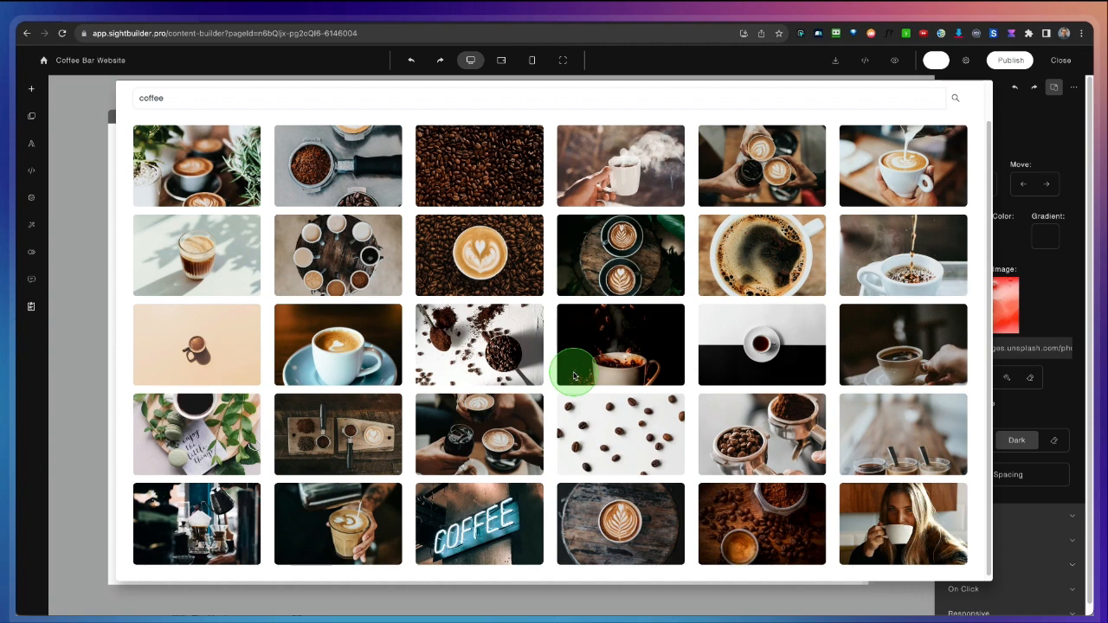
scroll(491, 308, down, 1)
scroll(434, 334, up, 1)
scroll(437, 337, down, 1)
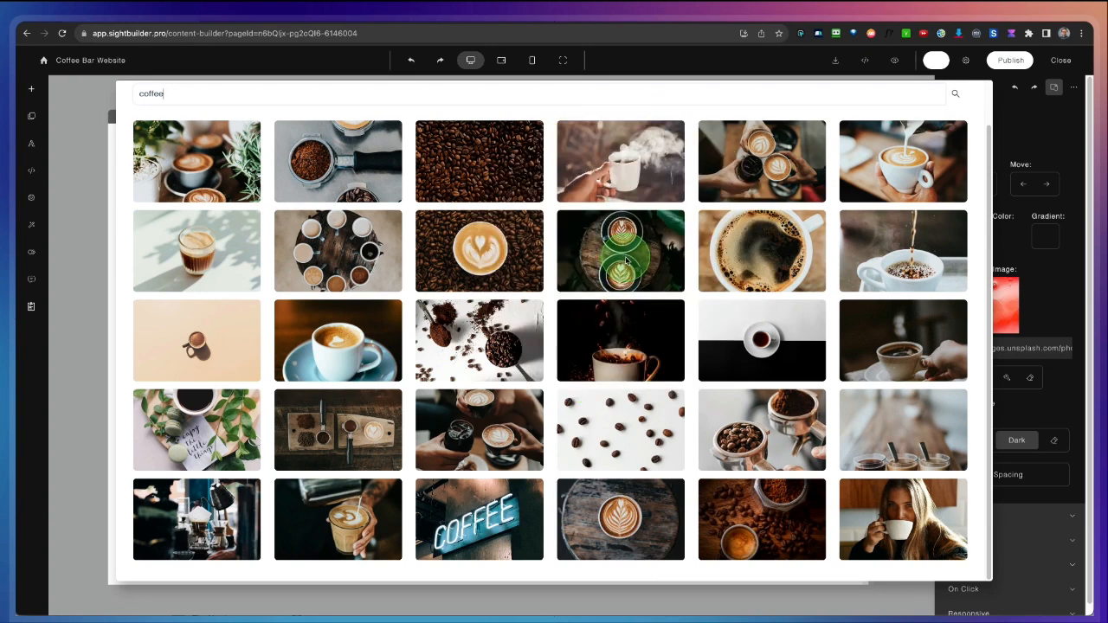
click(626, 260)
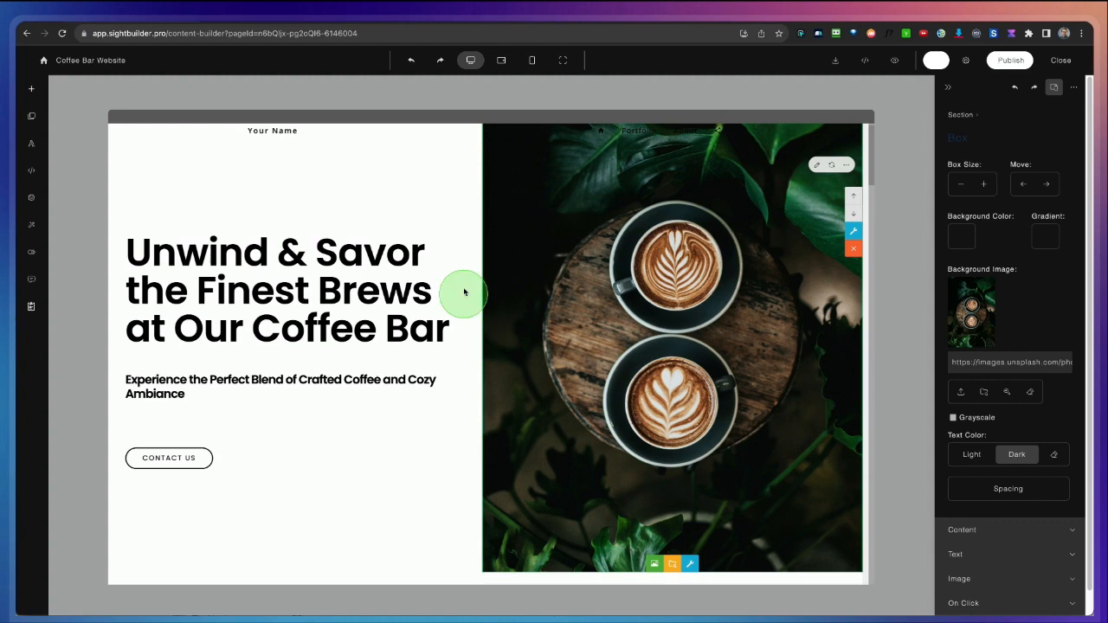
Replace the Cozy Atmosphere image with the coffee photo of milk being poured into a glass of latte
scroll(500, 324, down, 4)
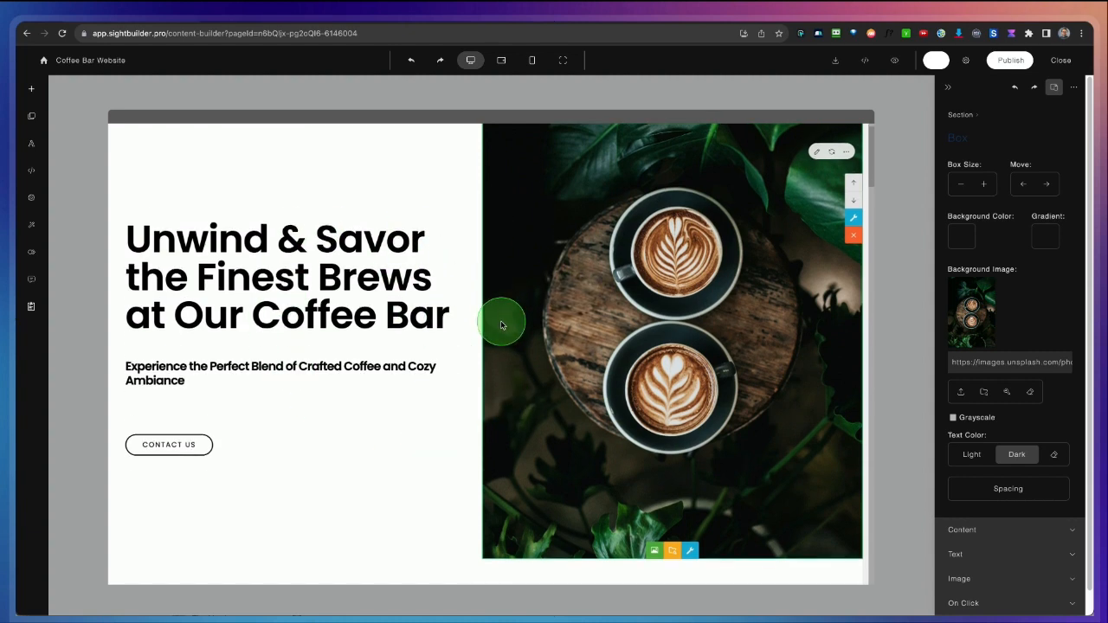
scroll(501, 325, down, 5)
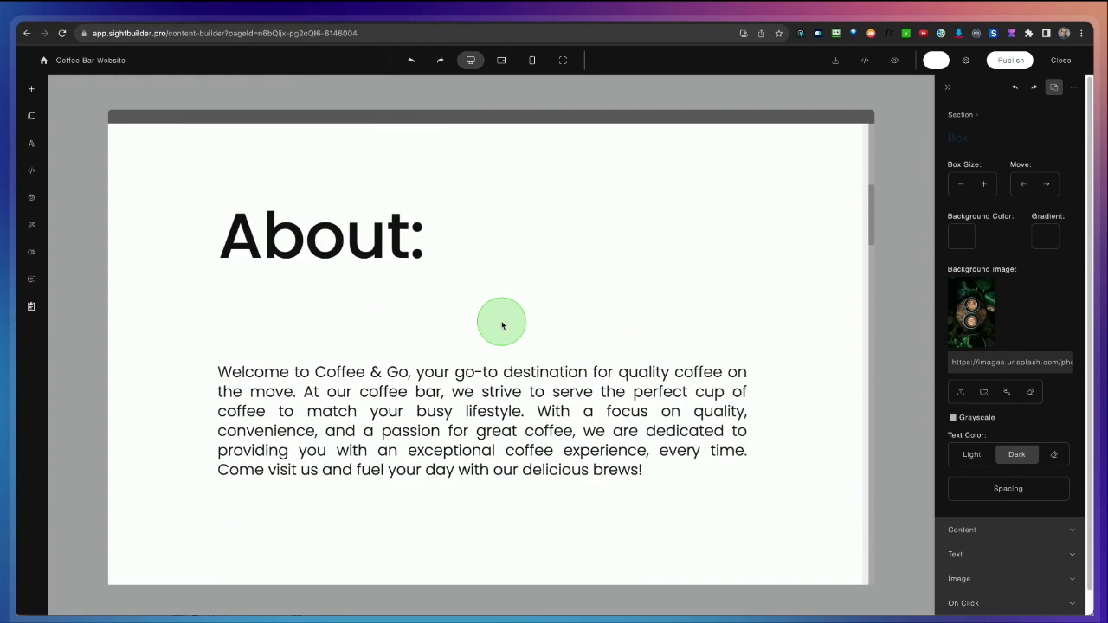
scroll(501, 325, down, 5)
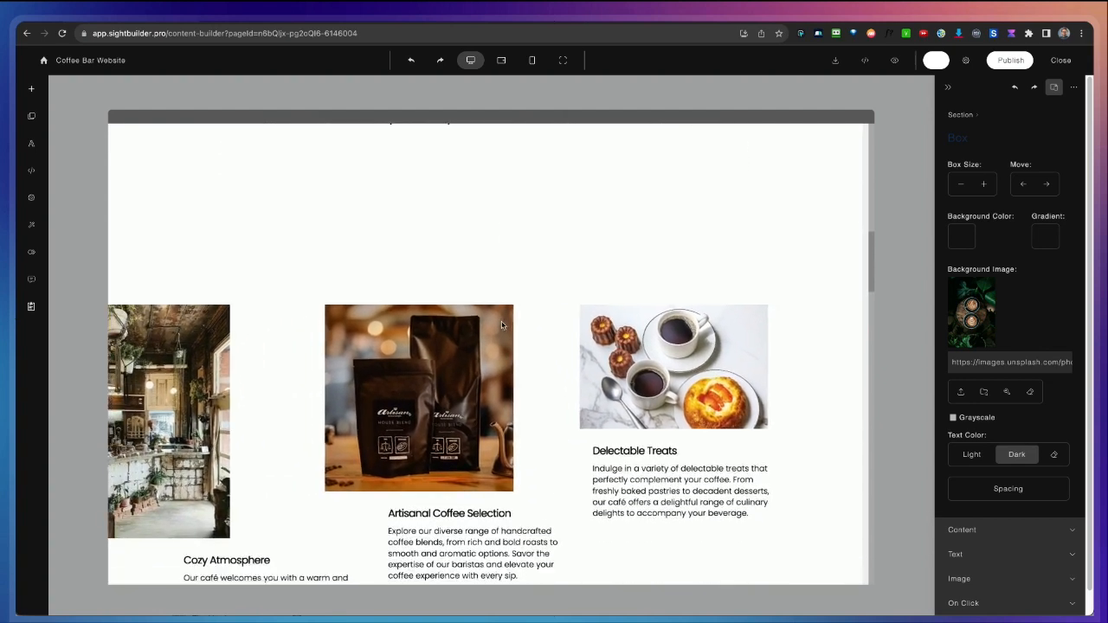
click(839, 448)
scroll(838, 448, up, 1)
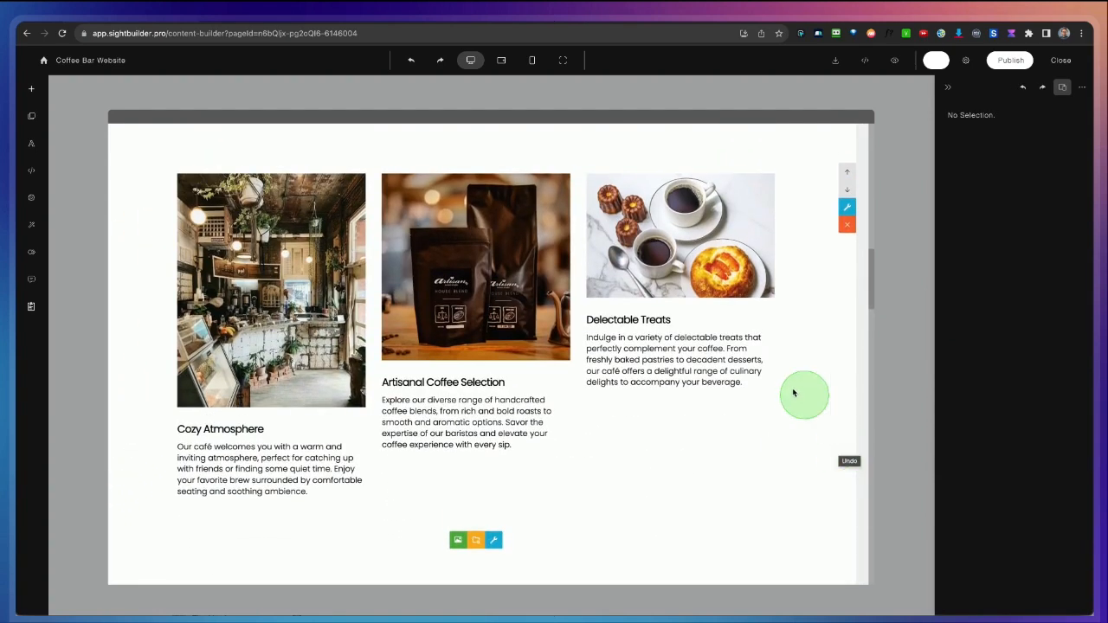
click(303, 320)
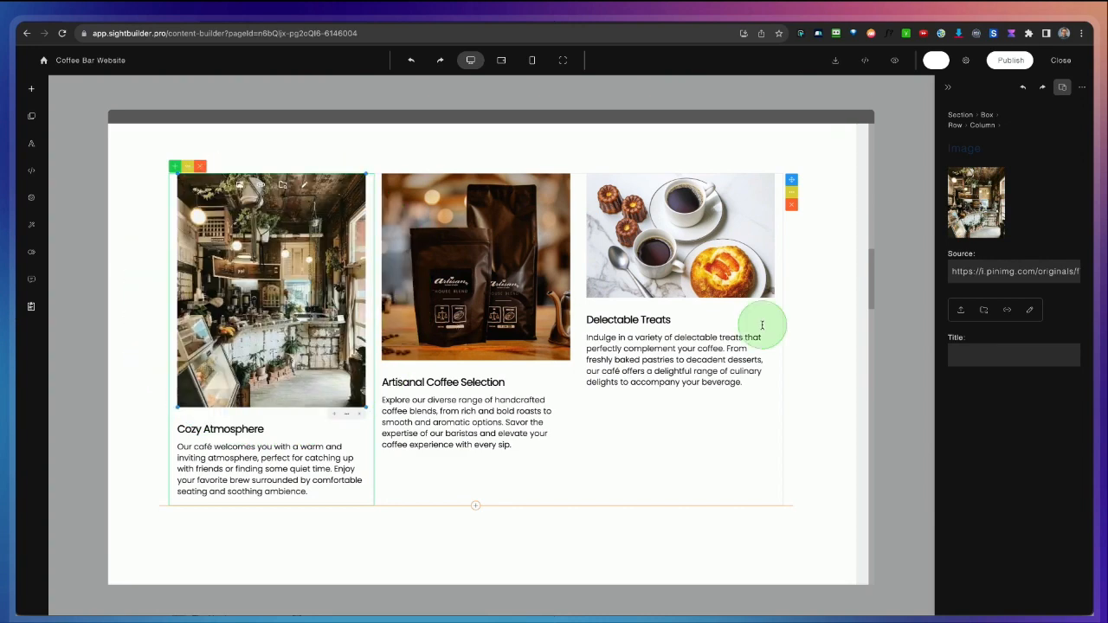
click(986, 313)
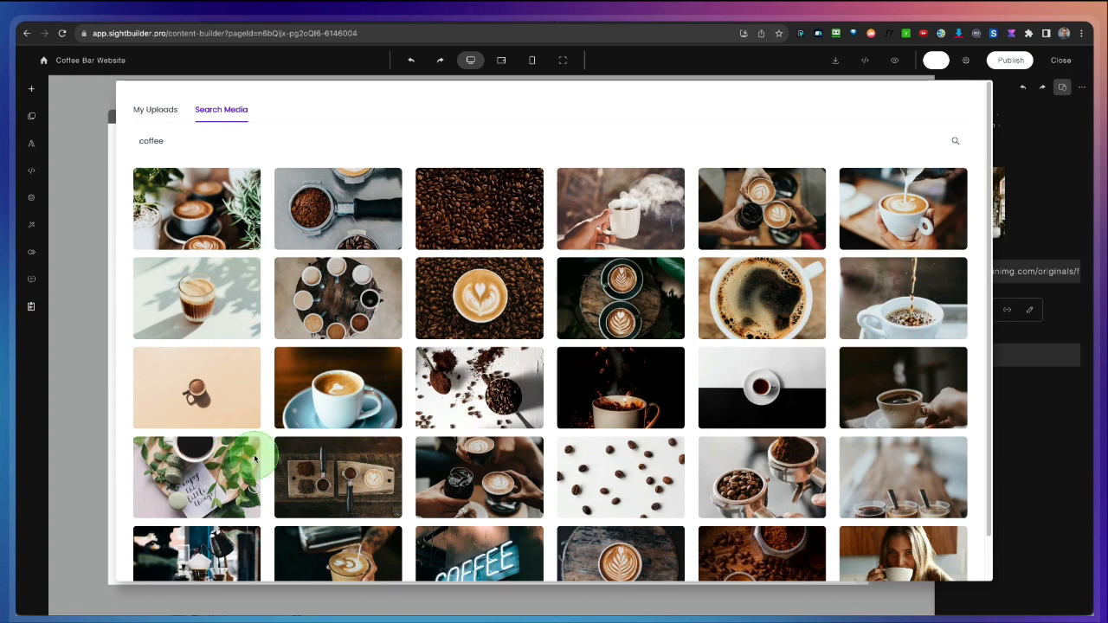
scroll(254, 460, down, 1)
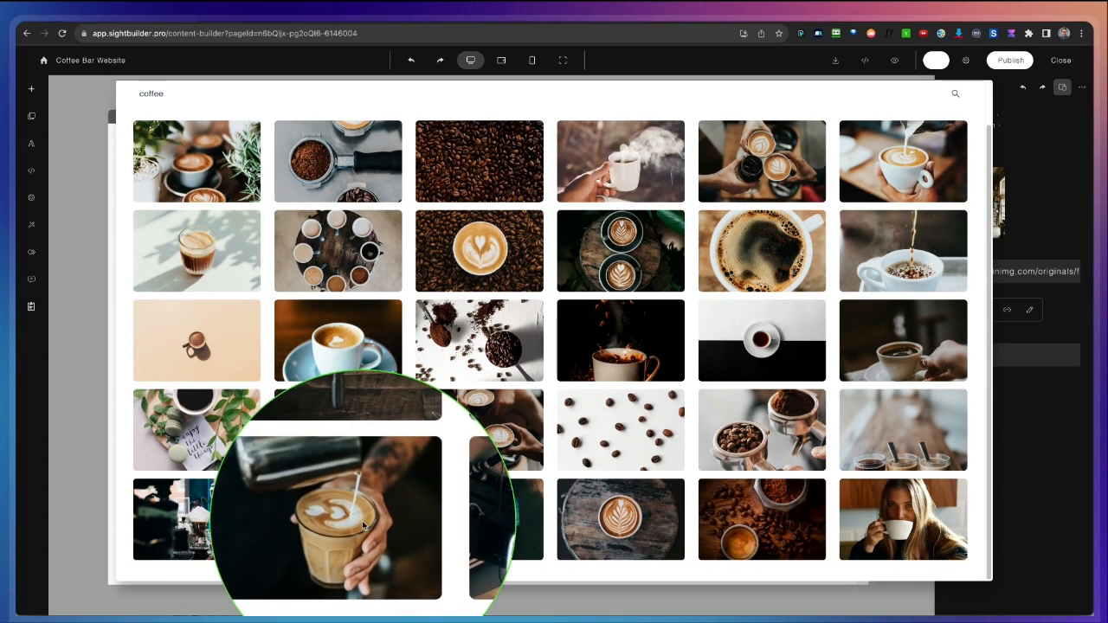
click(397, 506)
Select the Artisanal Coffee Selection image and review the page from the three-column feature row up to the hero and About sections
scroll(374, 472, up, 1)
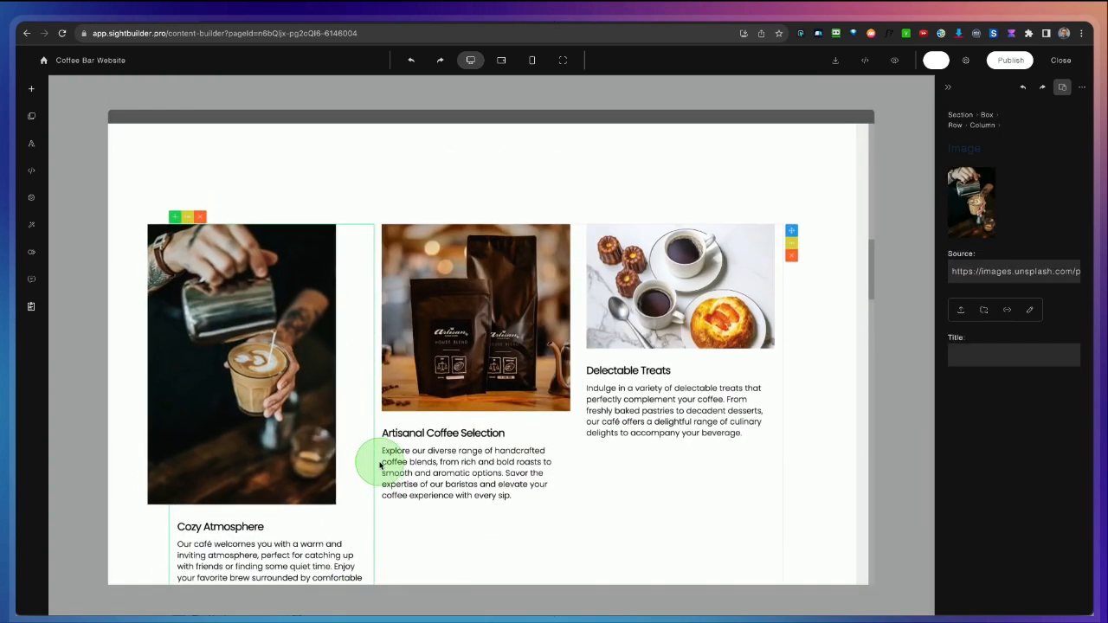
scroll(291, 426, down, 1)
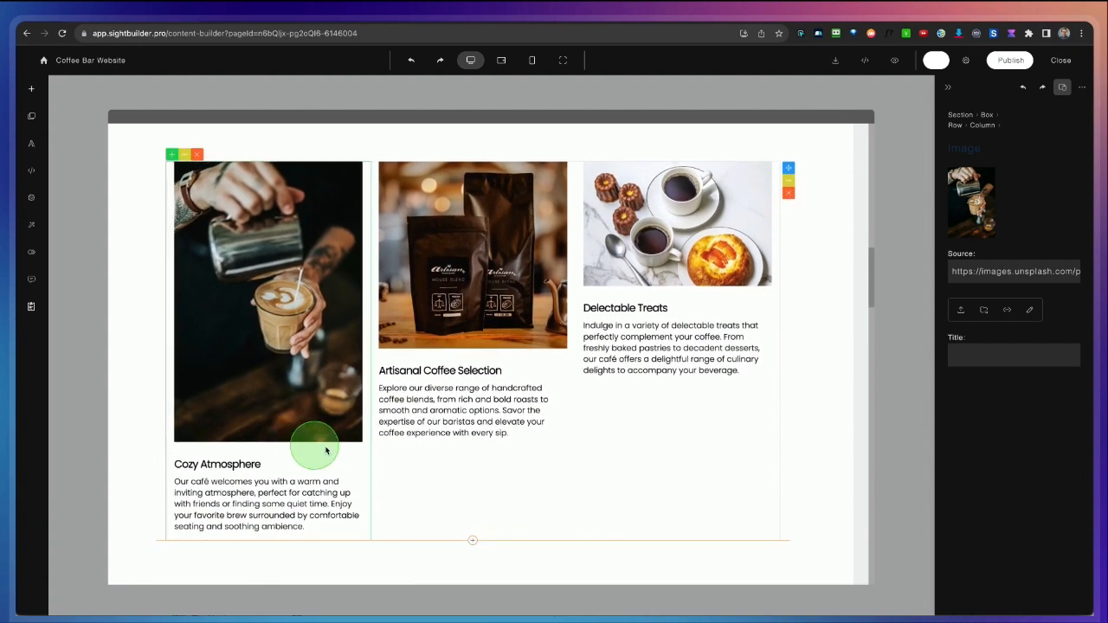
click(486, 283)
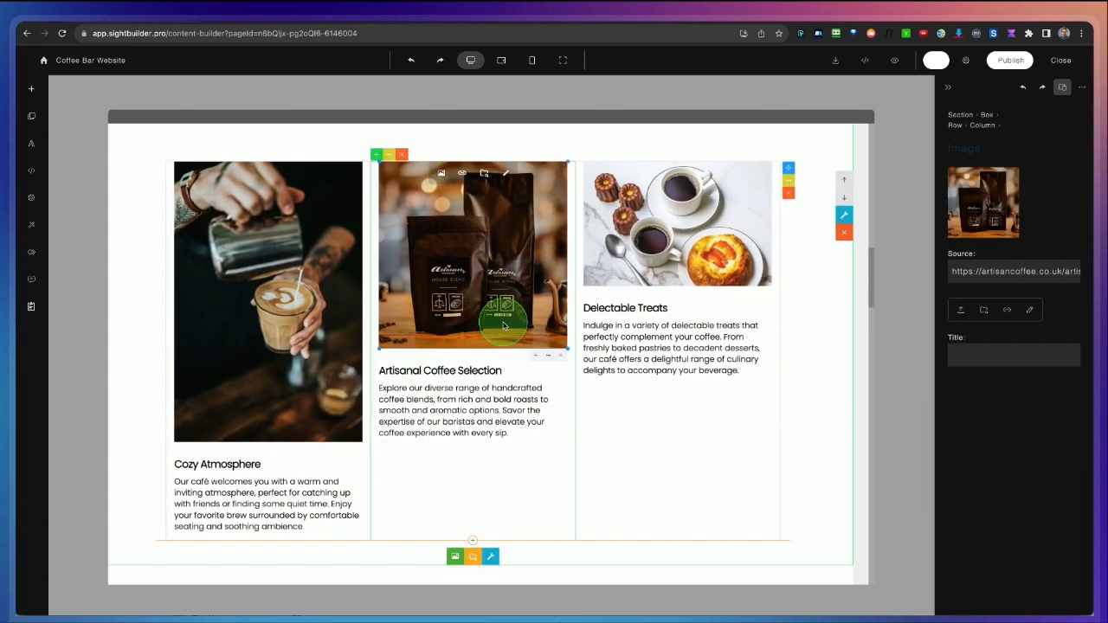
scroll(484, 390, down, 2)
scroll(458, 433, up, 5)
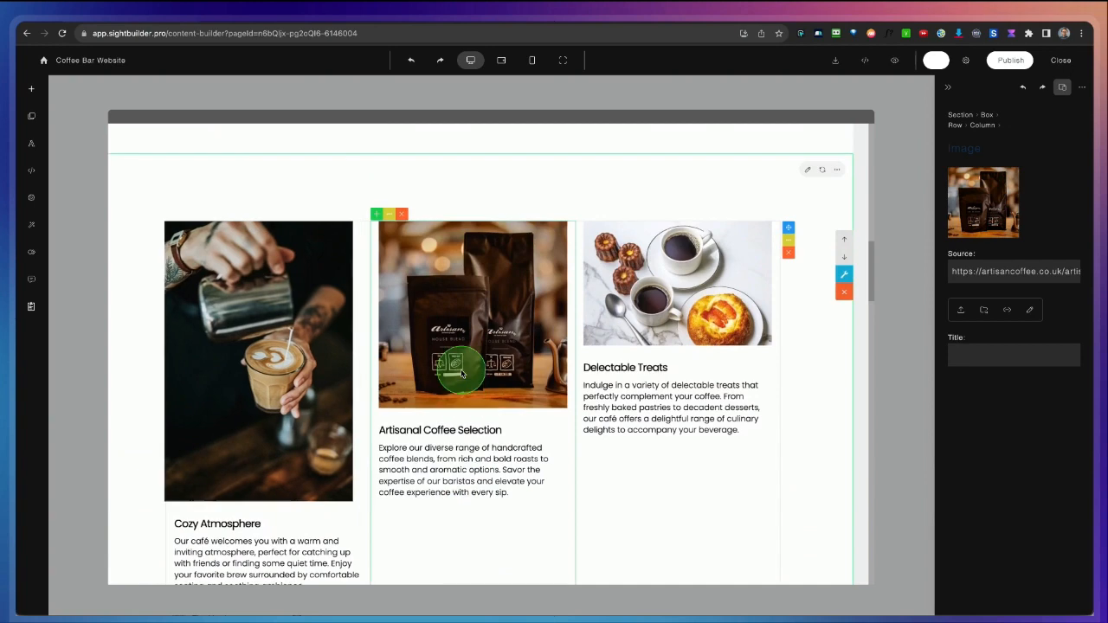
scroll(461, 373, up, 10)
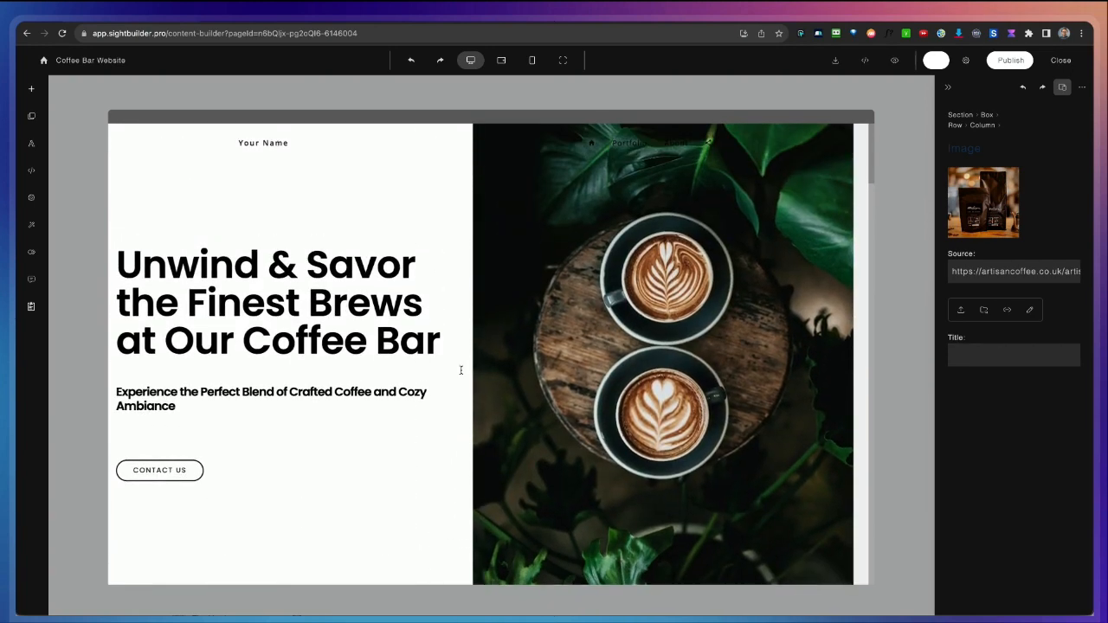
scroll(454, 376, down, 5)
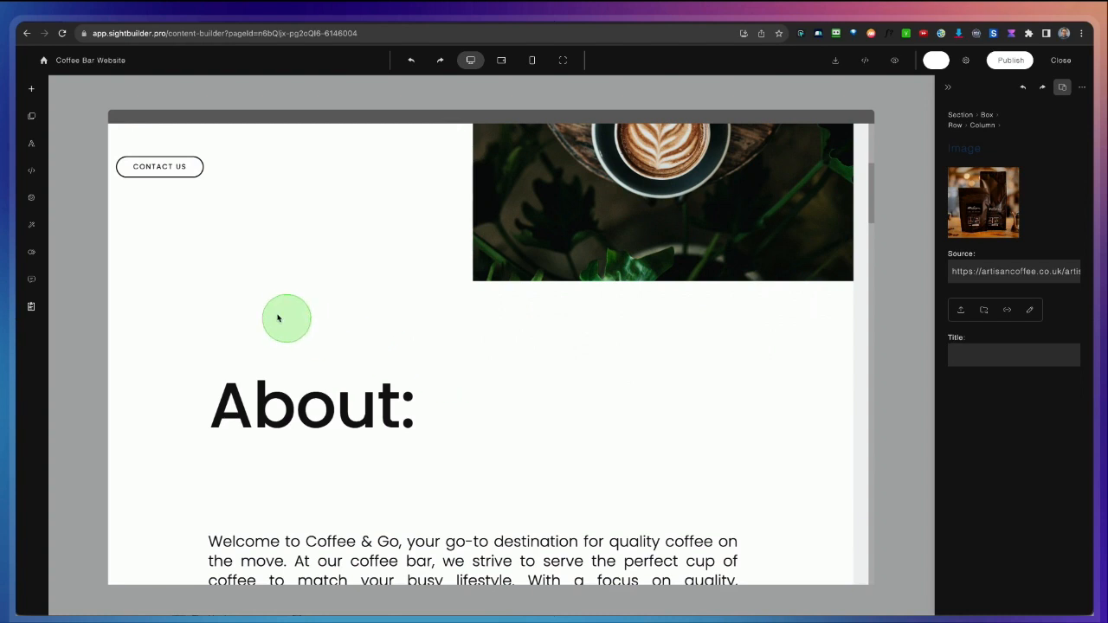
Reduce the editor's canvas zoom so more of the page fits in view
click(32, 198)
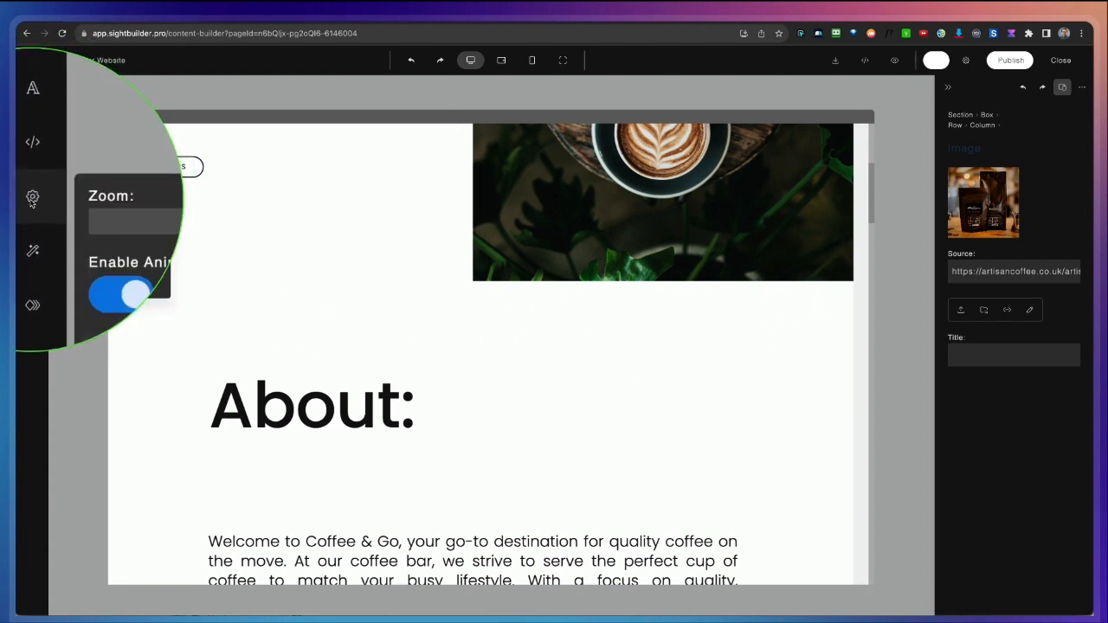
click(85, 275)
drag(154, 212, 91, 214)
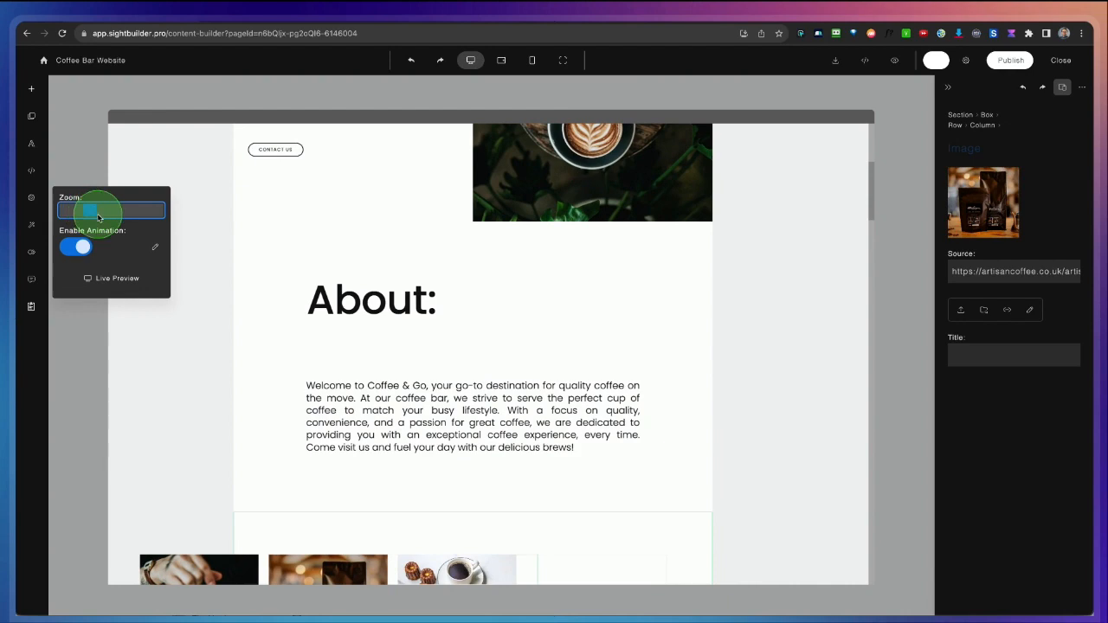
Review the Cozy Atmosphere feature row and the espresso and cold brew row on the zoomed-out canvas
scroll(427, 342, down, 10)
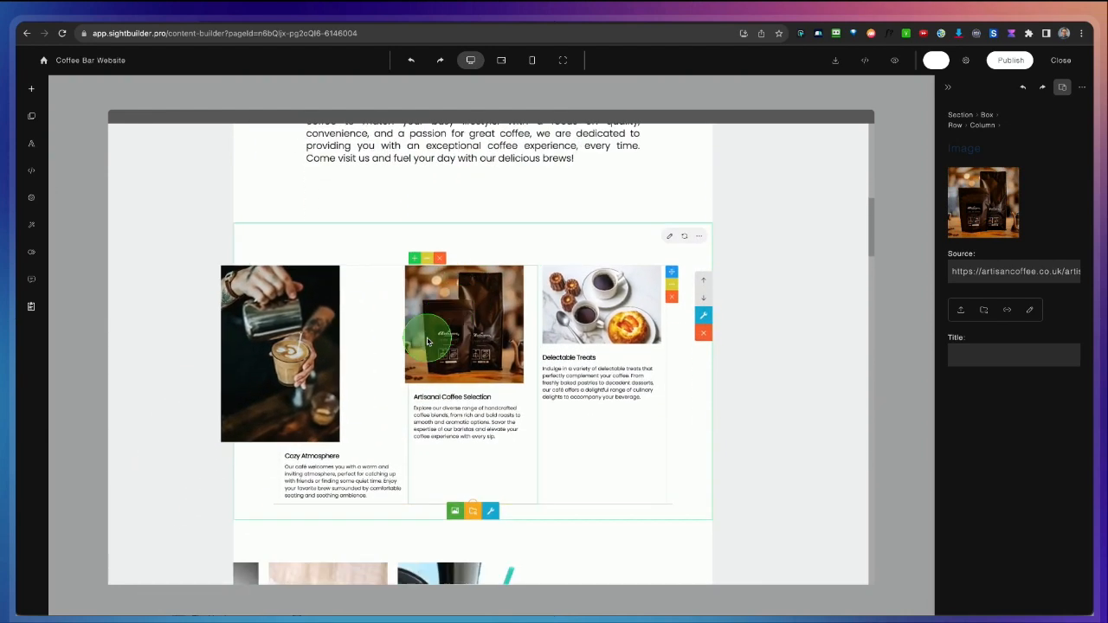
scroll(427, 341, down, 6)
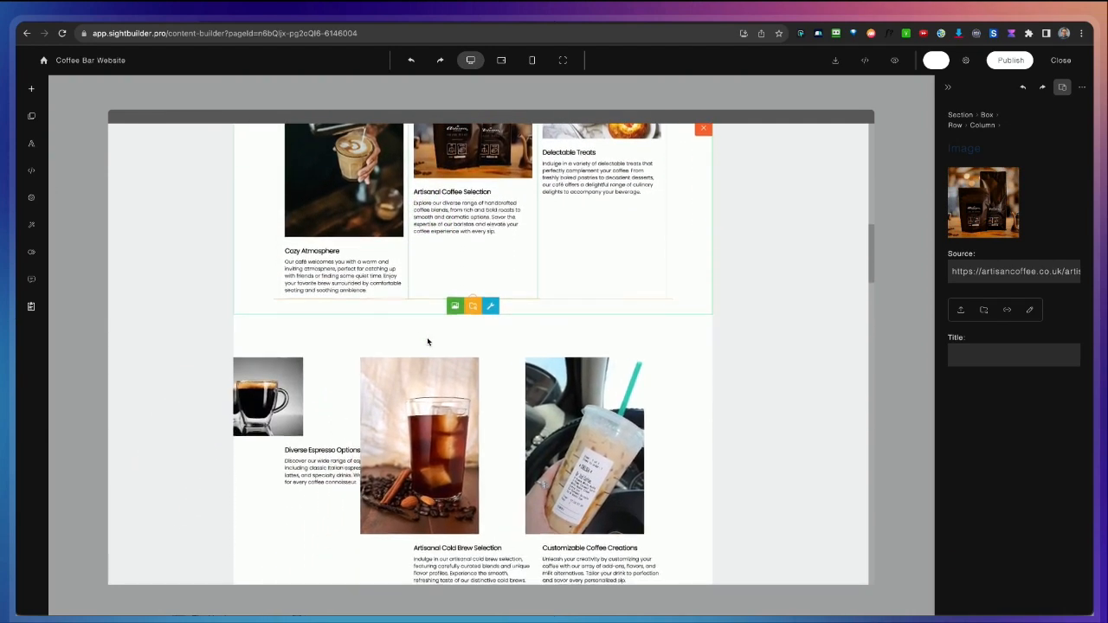
scroll(426, 340, down, 1)
scroll(427, 340, up, 8)
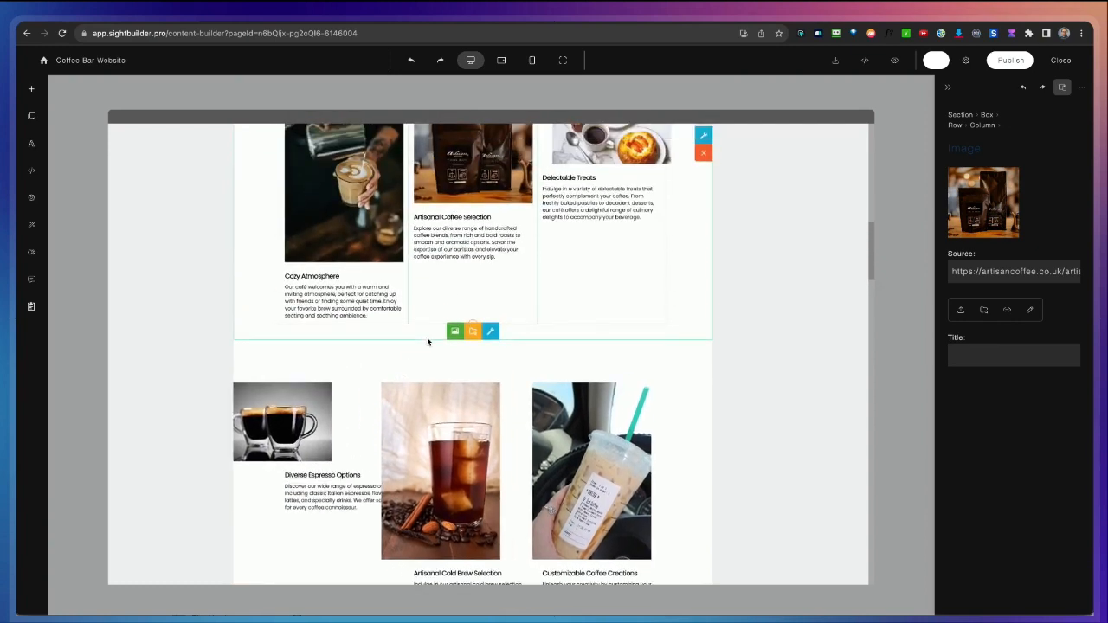
scroll(427, 340, up, 3)
scroll(426, 340, down, 3)
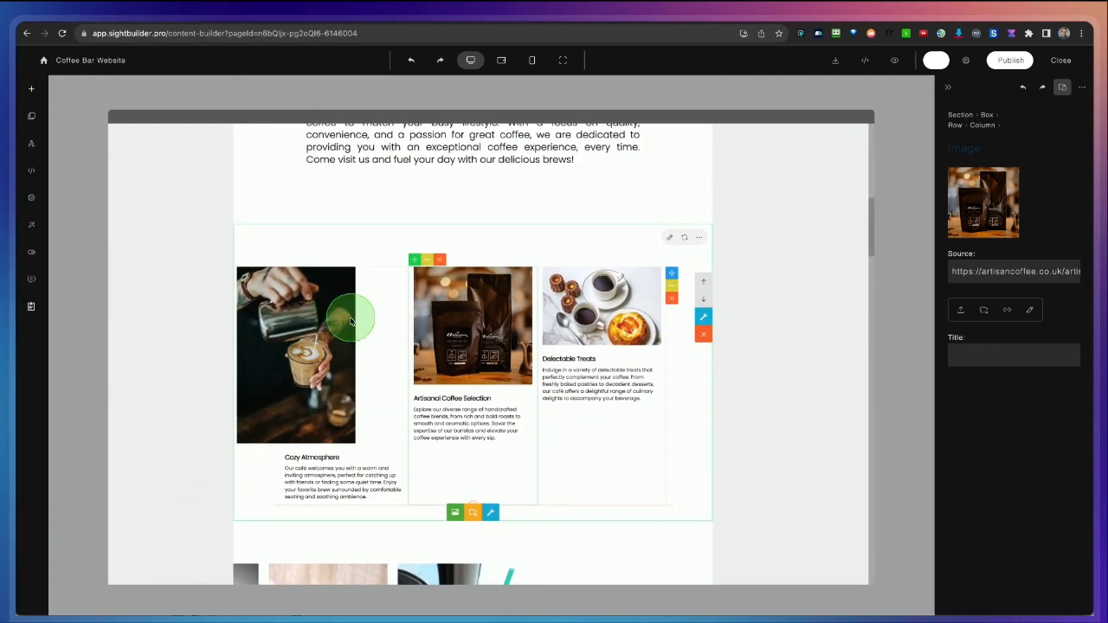
scroll(346, 314, down, 2)
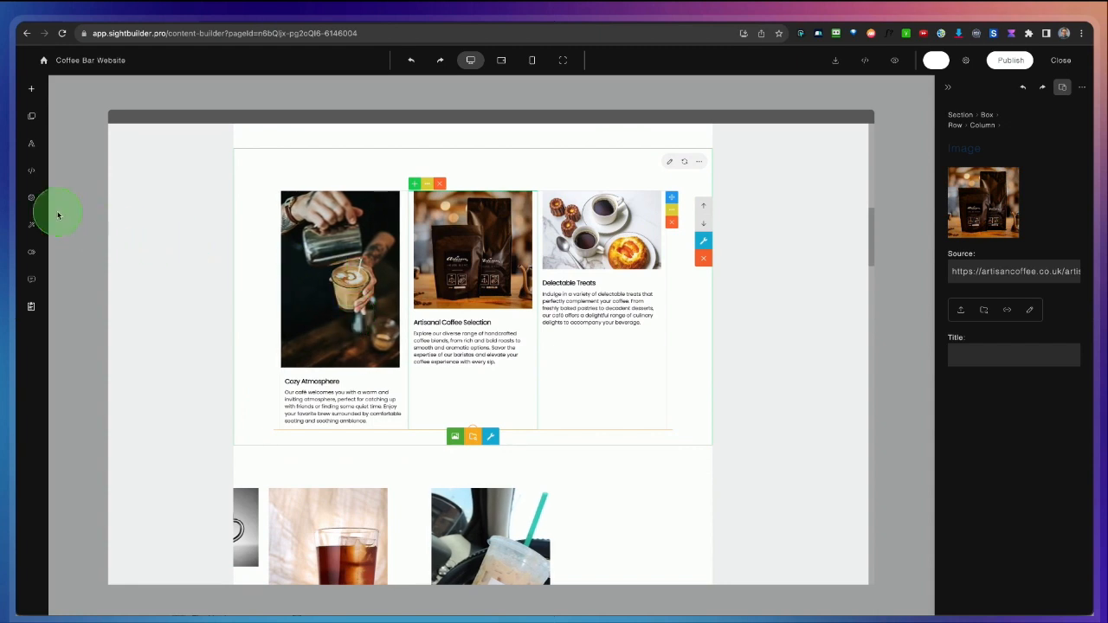
Open the live preview and examine the page in it down to the closing Order Now section
click(32, 198)
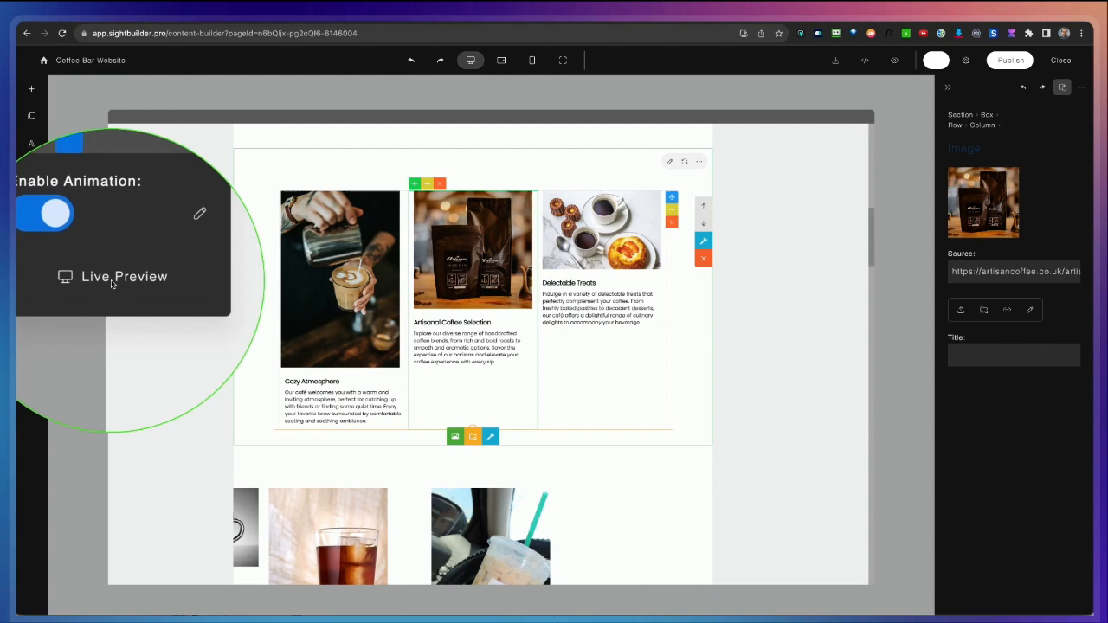
click(106, 278)
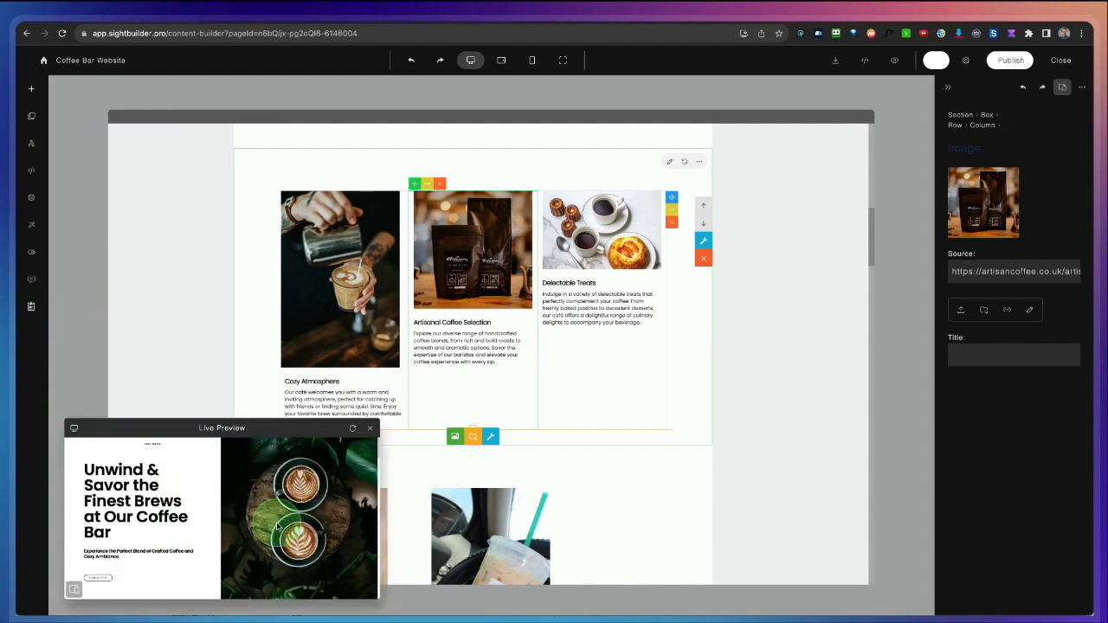
scroll(632, 494, down, 10)
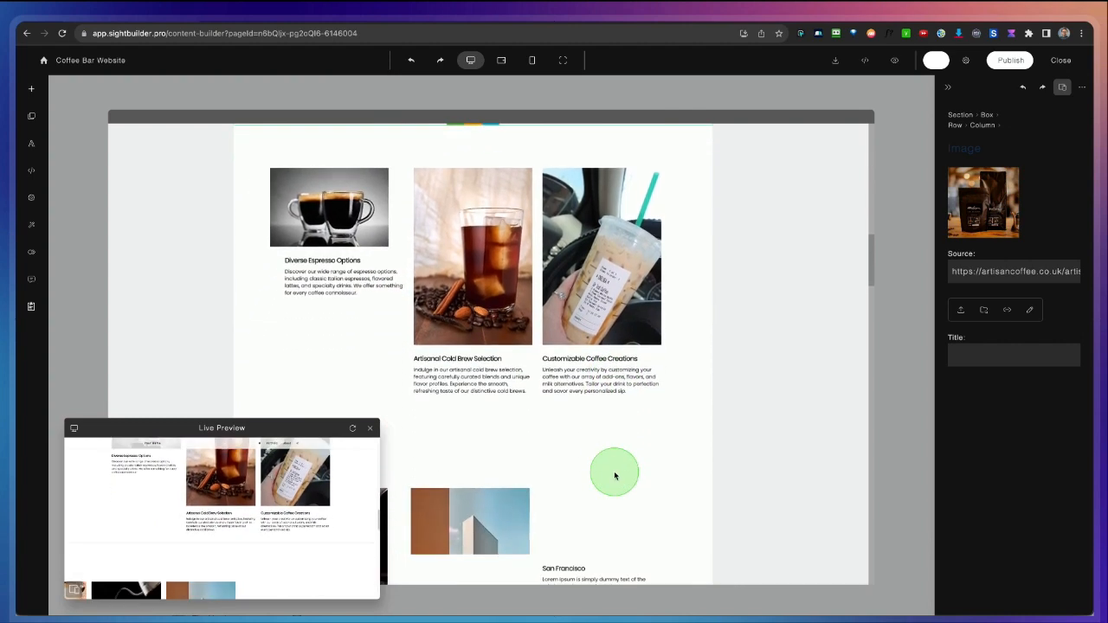
scroll(614, 475, down, 8)
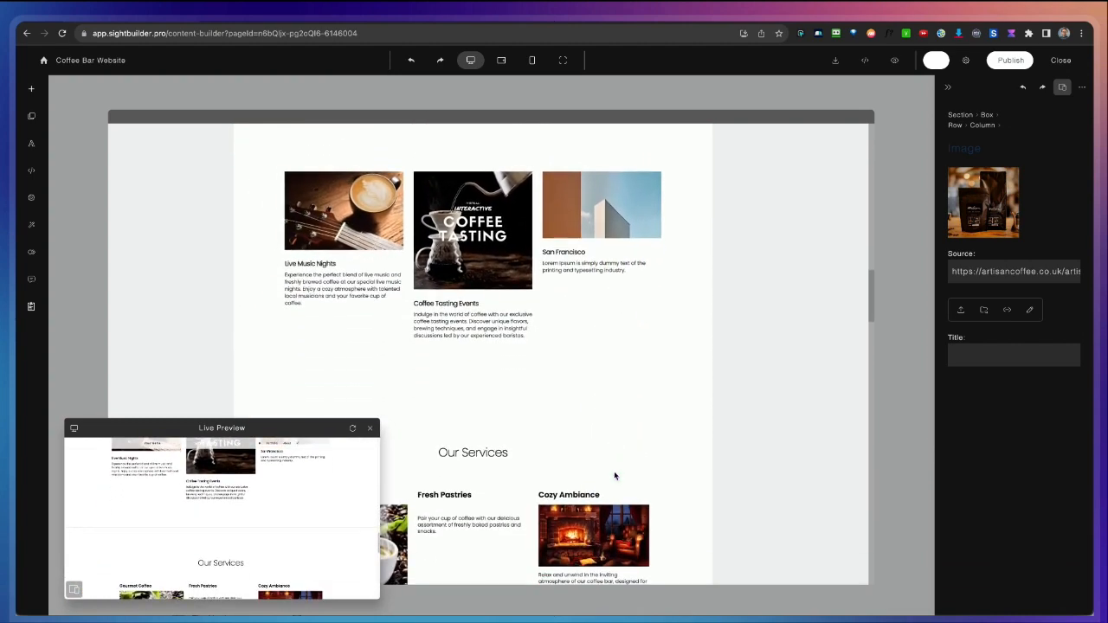
scroll(614, 475, down, 8)
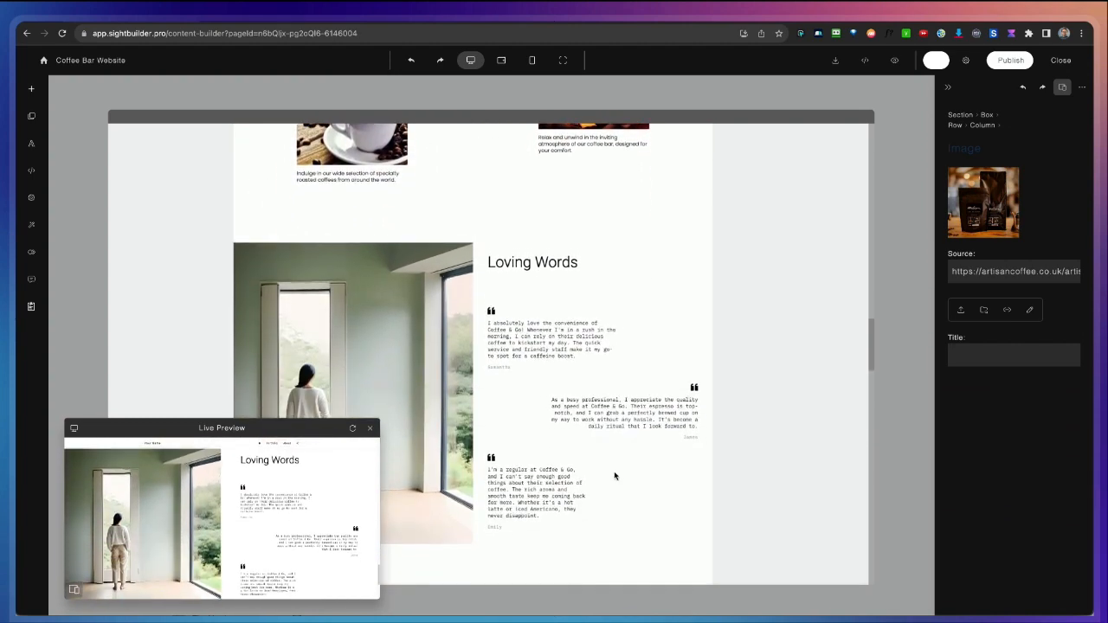
scroll(614, 471, down, 4)
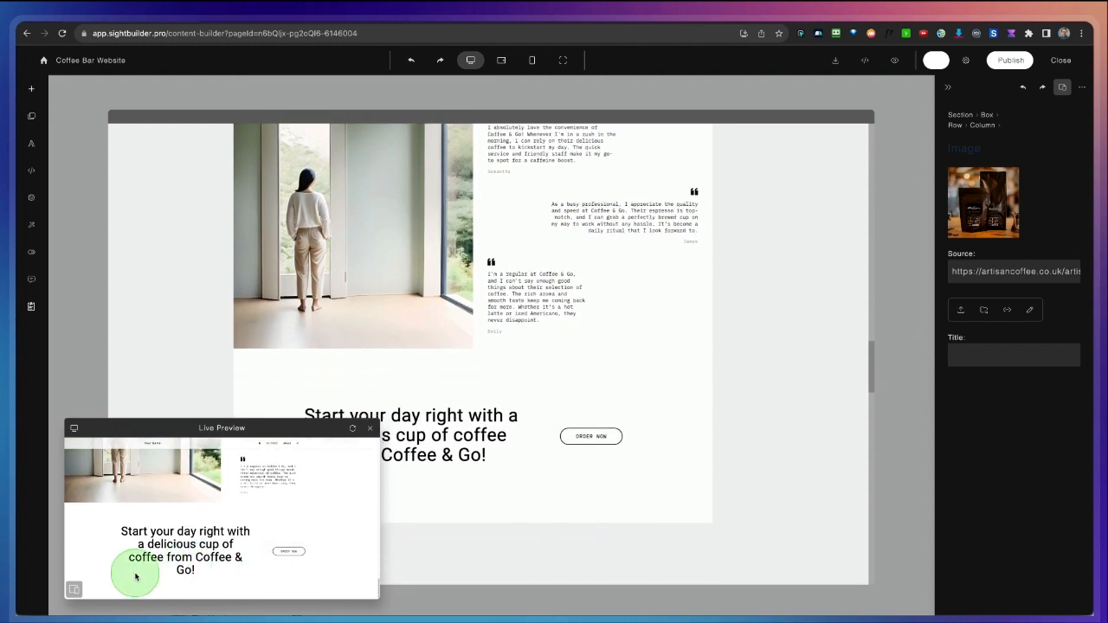
Switch the live preview to the portrait tablet size and check the page from the closing section up to the feature row
click(75, 591)
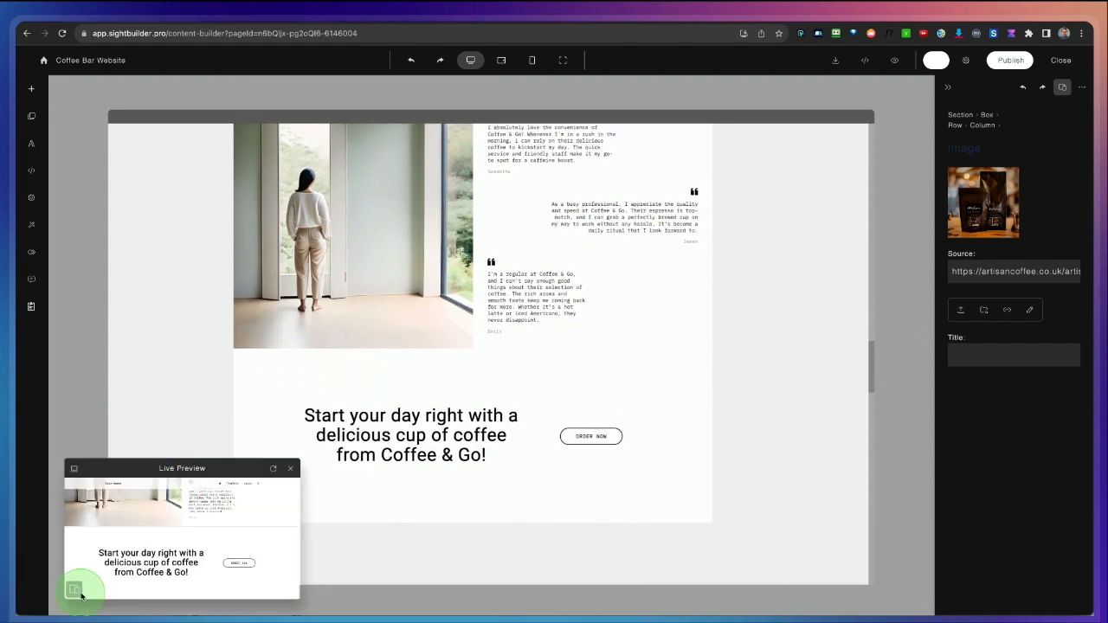
click(75, 591)
click(75, 590)
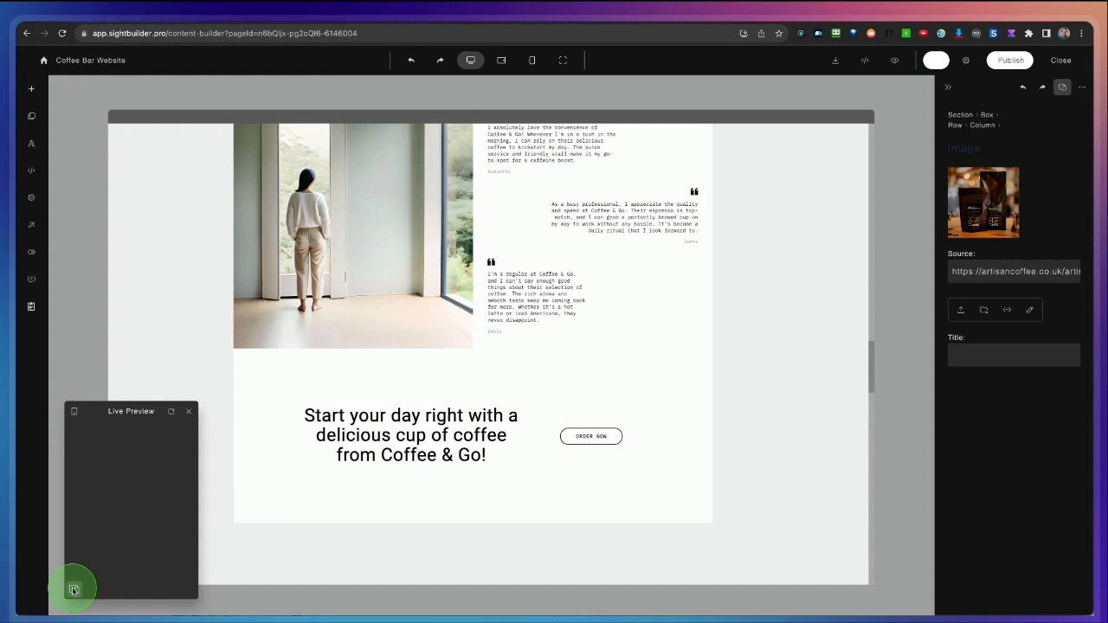
scroll(540, 477, up, 15)
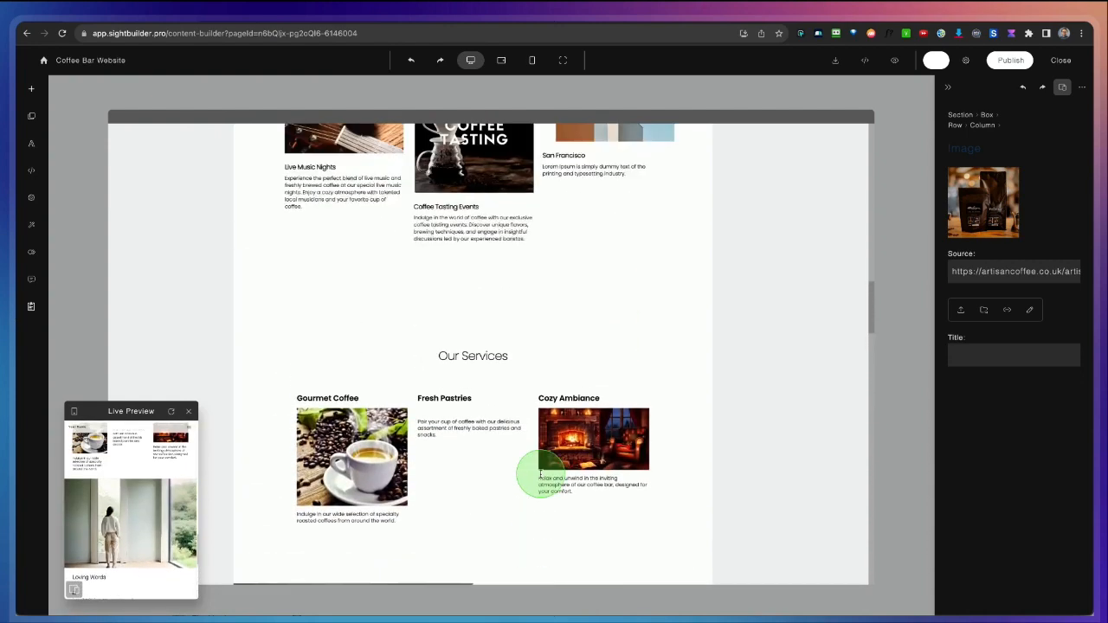
scroll(540, 477, up, 5)
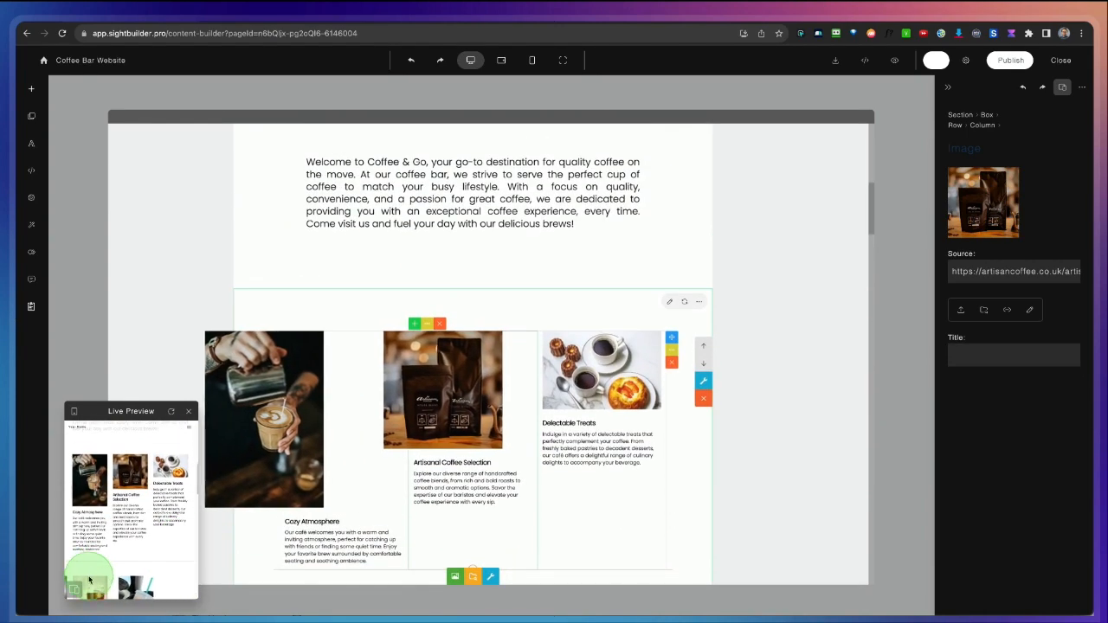
Check the About and Cozy Atmosphere sections in the live preview at phone size, and return the preview to desktop size
click(74, 591)
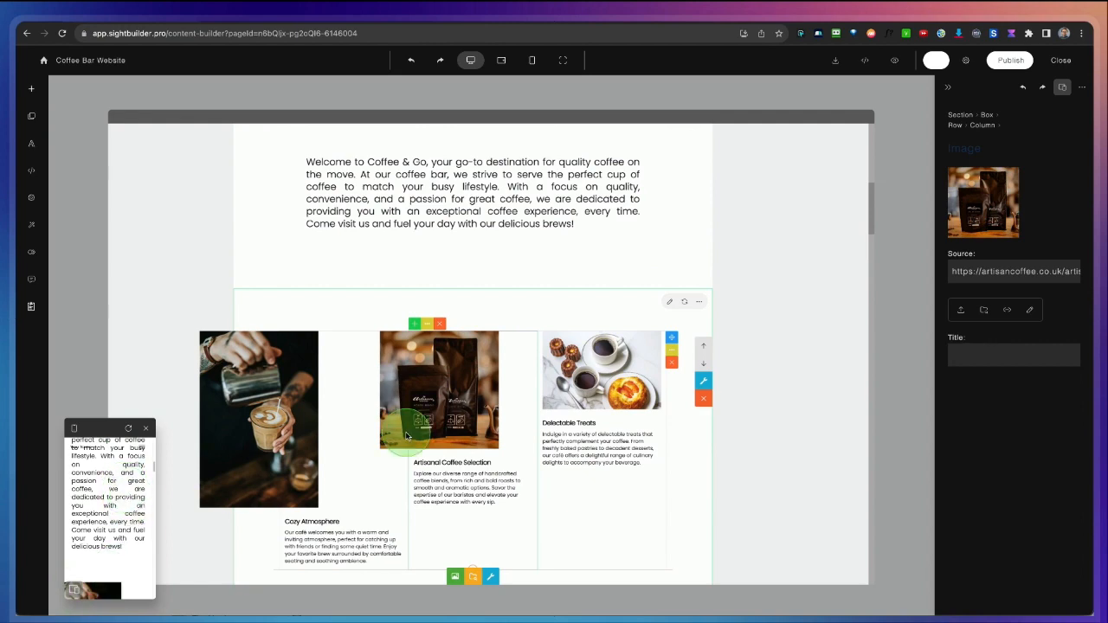
scroll(406, 435, up, 6)
scroll(407, 436, down, 3)
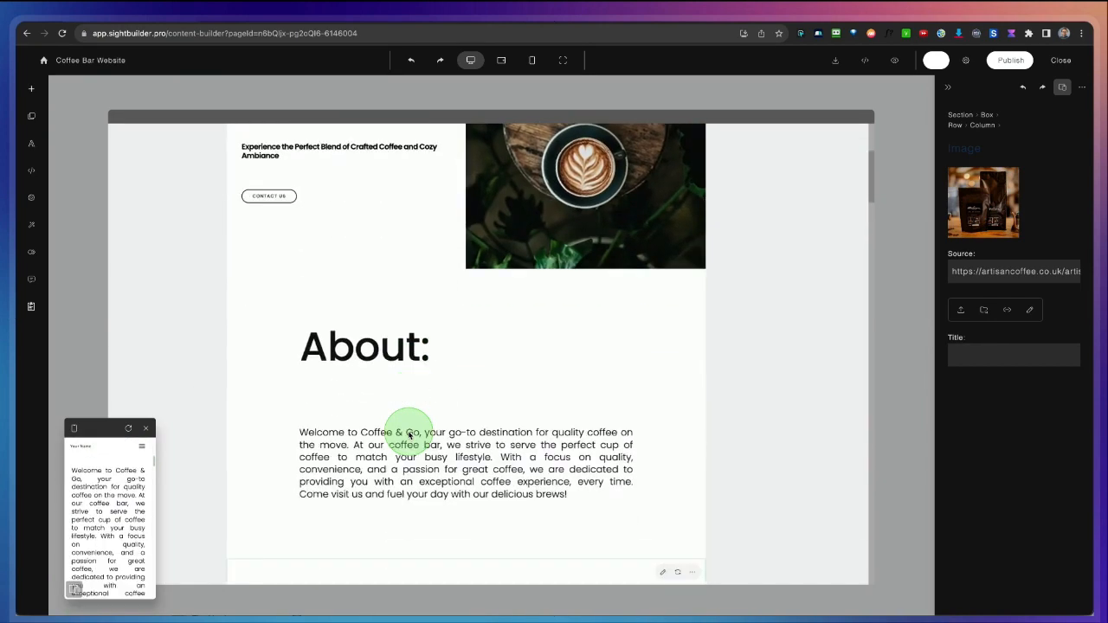
scroll(407, 432, down, 3)
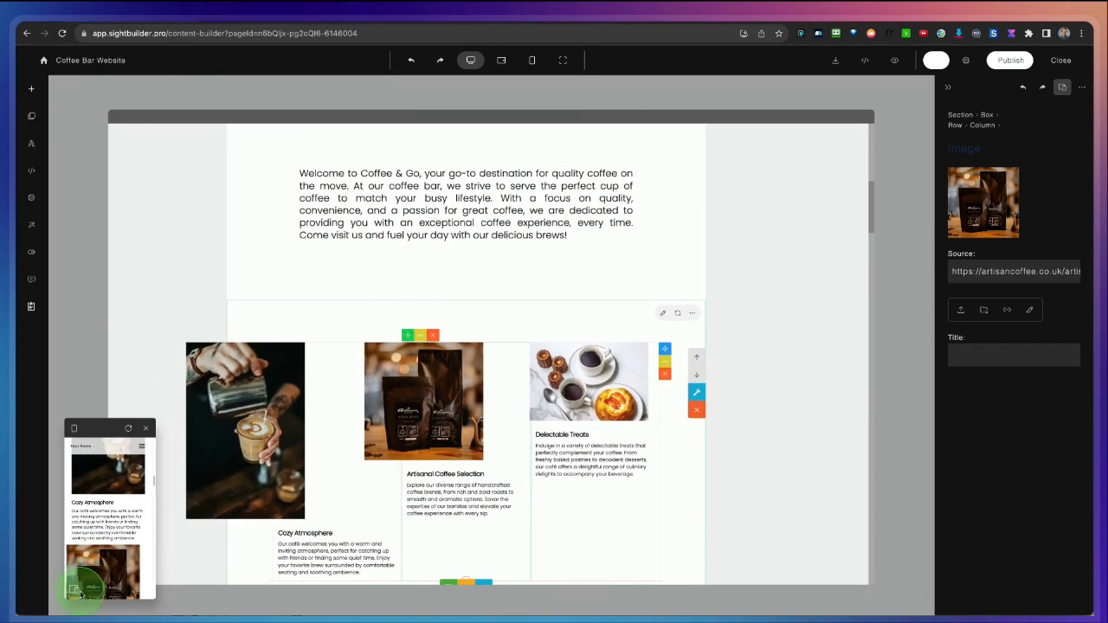
click(74, 590)
scroll(536, 446, up, 8)
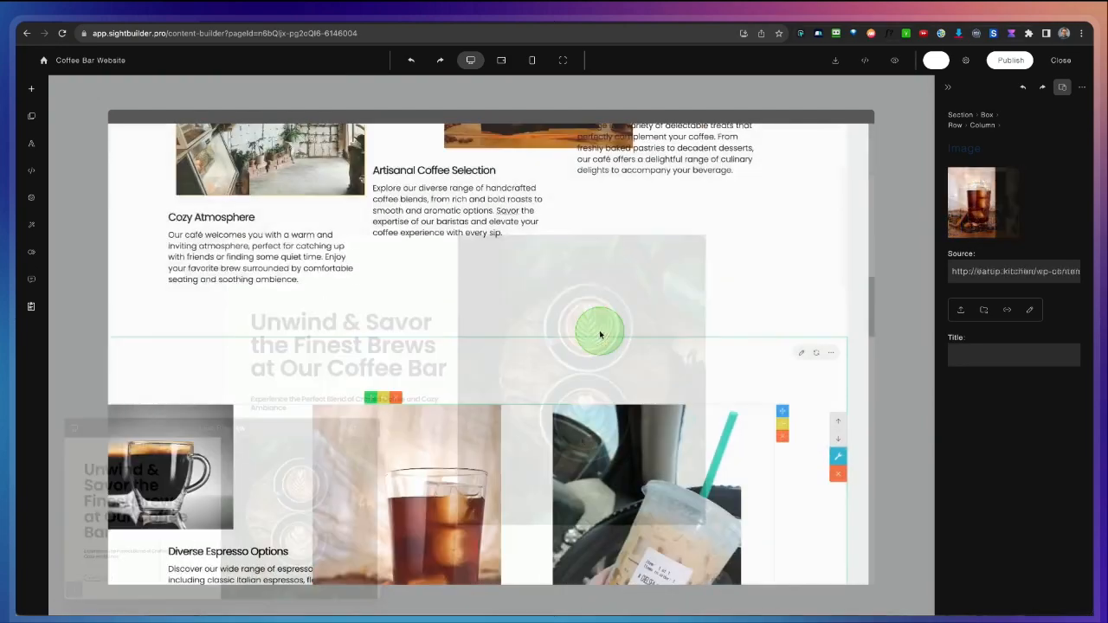
Return to the hero section and save the page
scroll(597, 327, up, 6)
scroll(598, 331, up, 3)
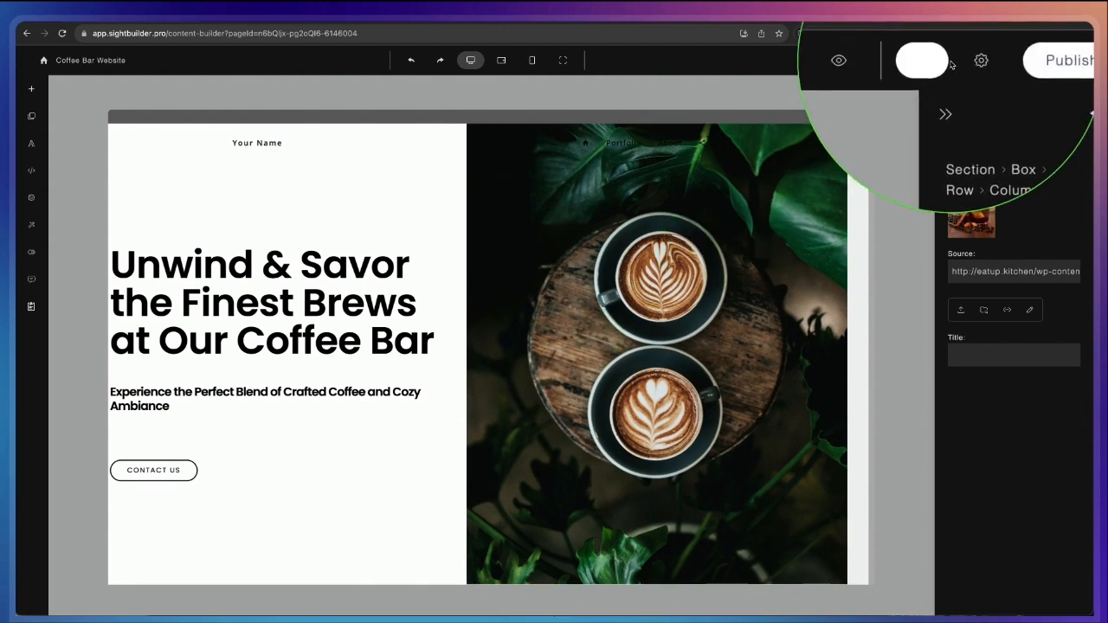
click(935, 62)
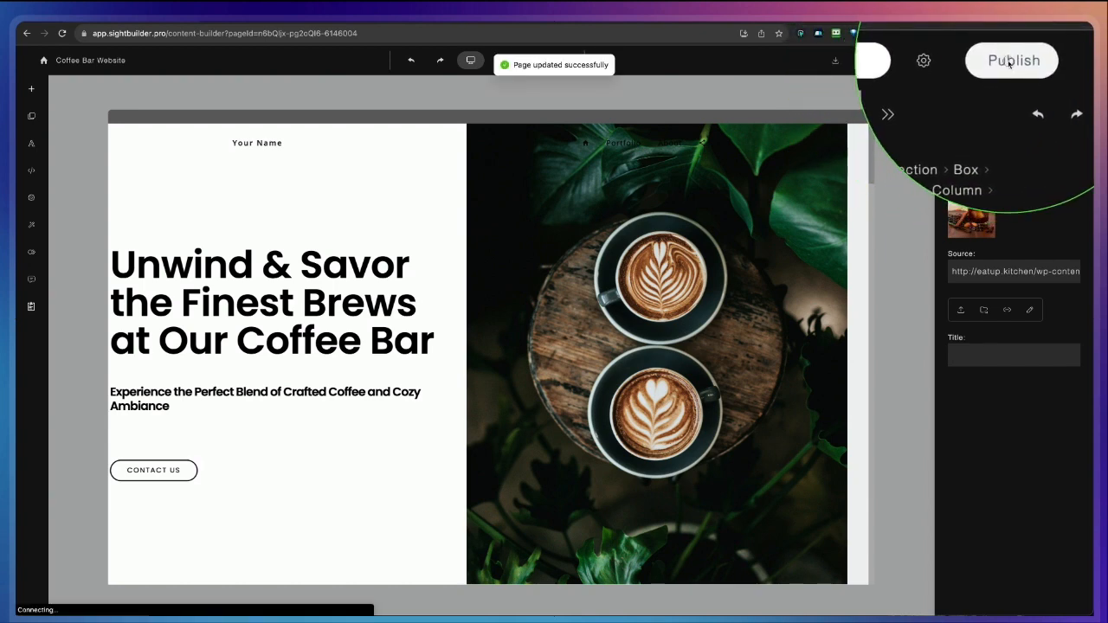
Publish the page to the timternational.sightpages.com workspace and save the publishing settings
click(1009, 63)
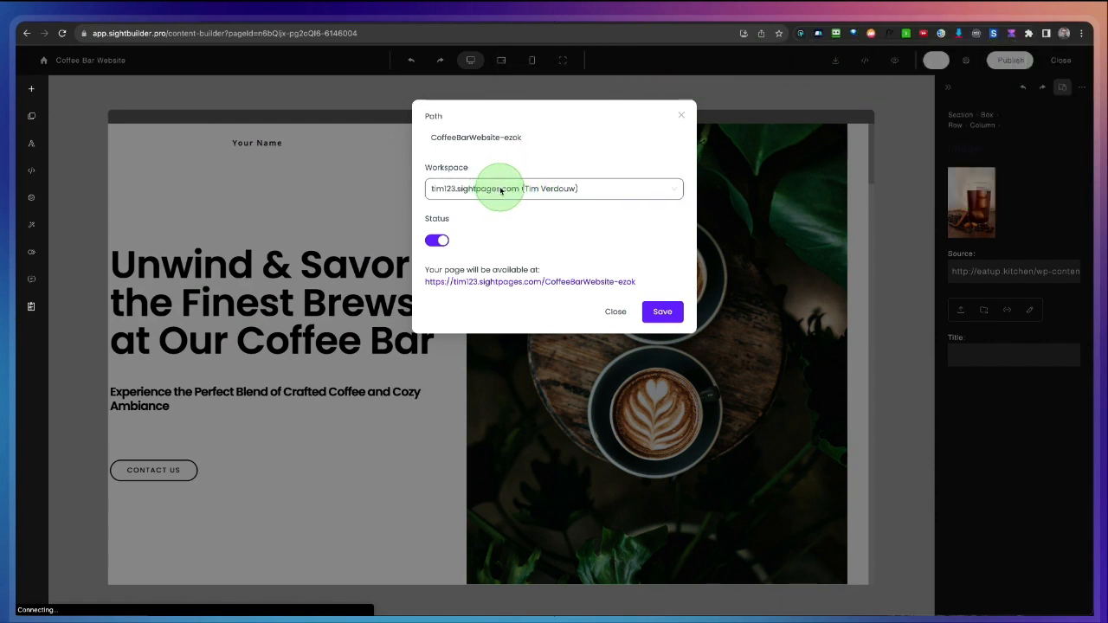
click(473, 192)
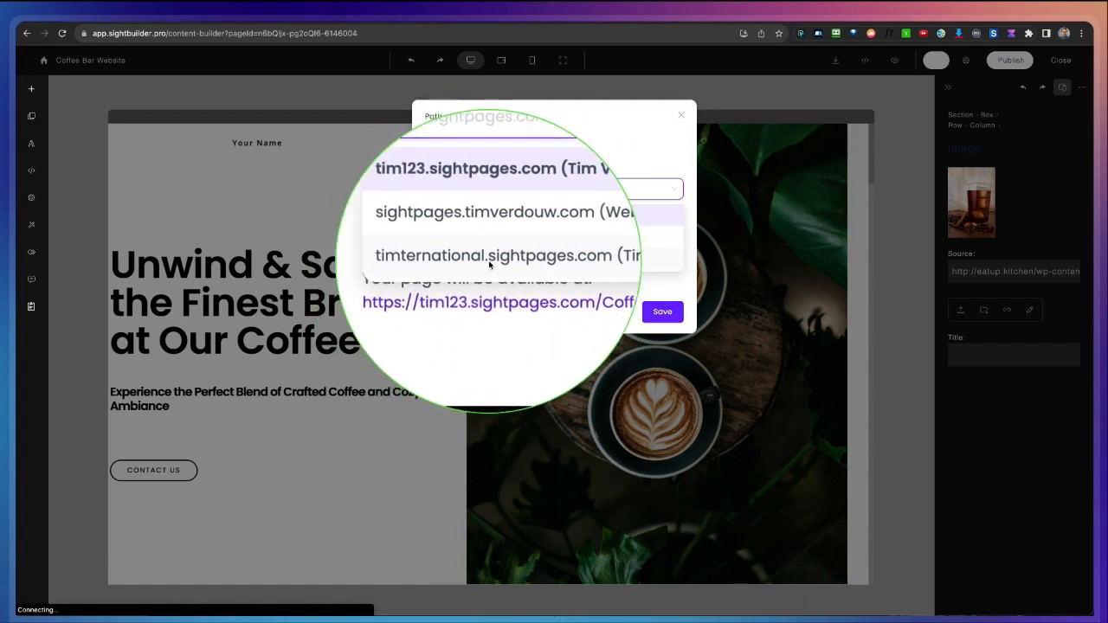
click(524, 262)
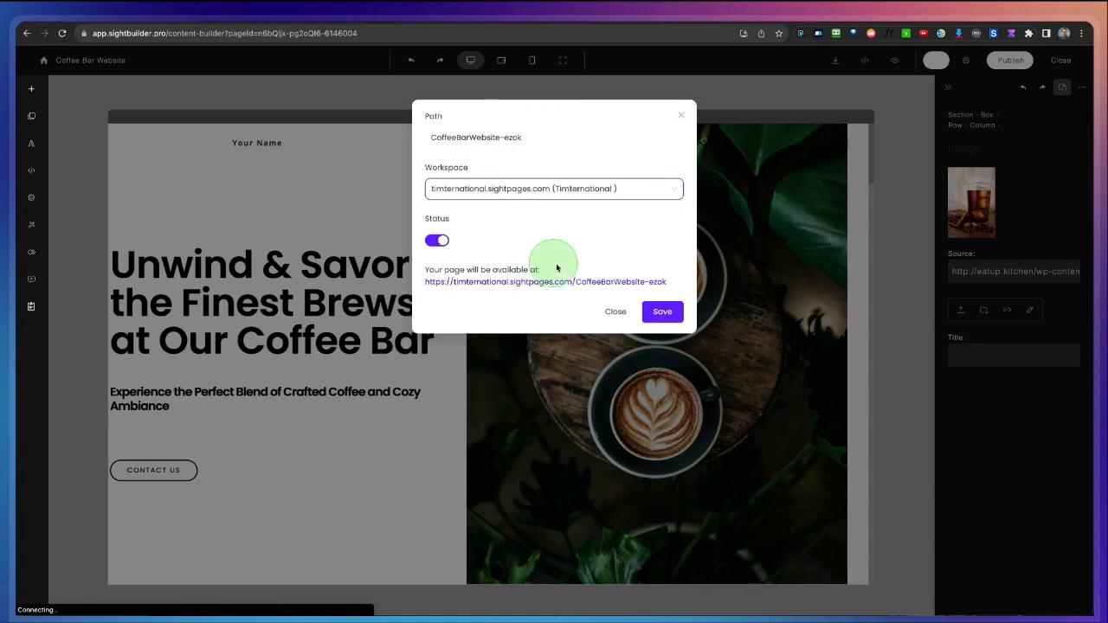
click(661, 313)
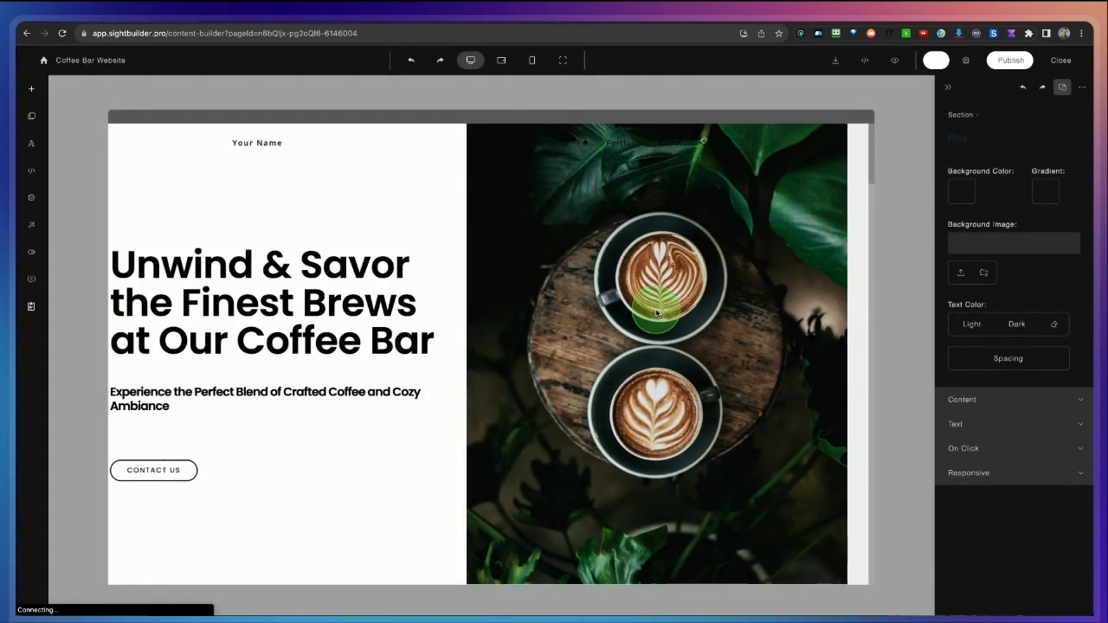
Reopen the publishing settings and visit the published page through its link
click(1006, 60)
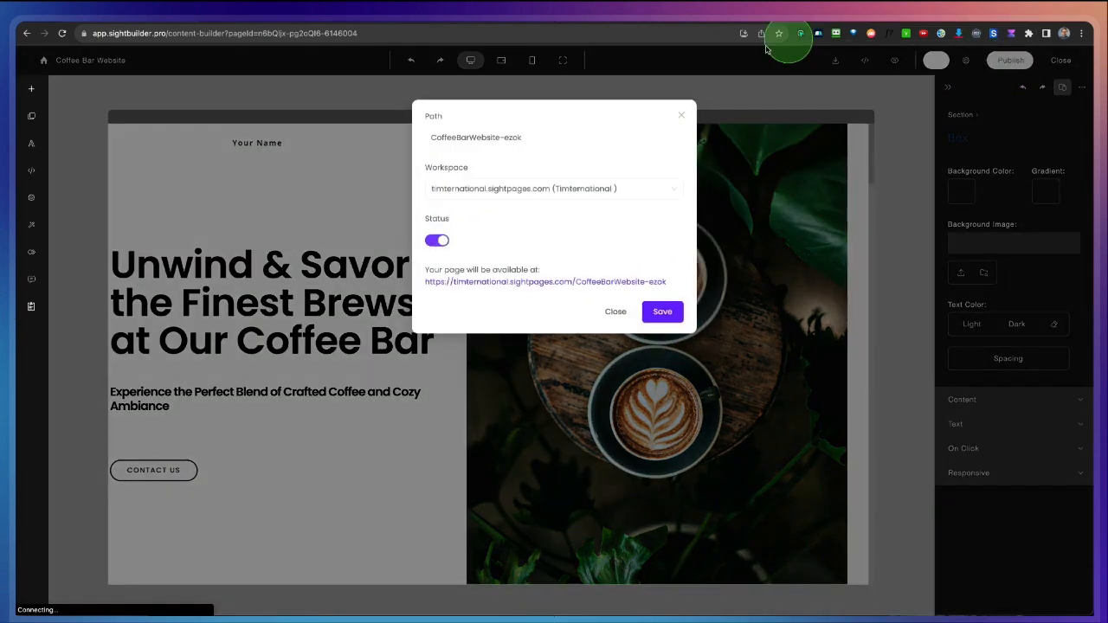
click(558, 283)
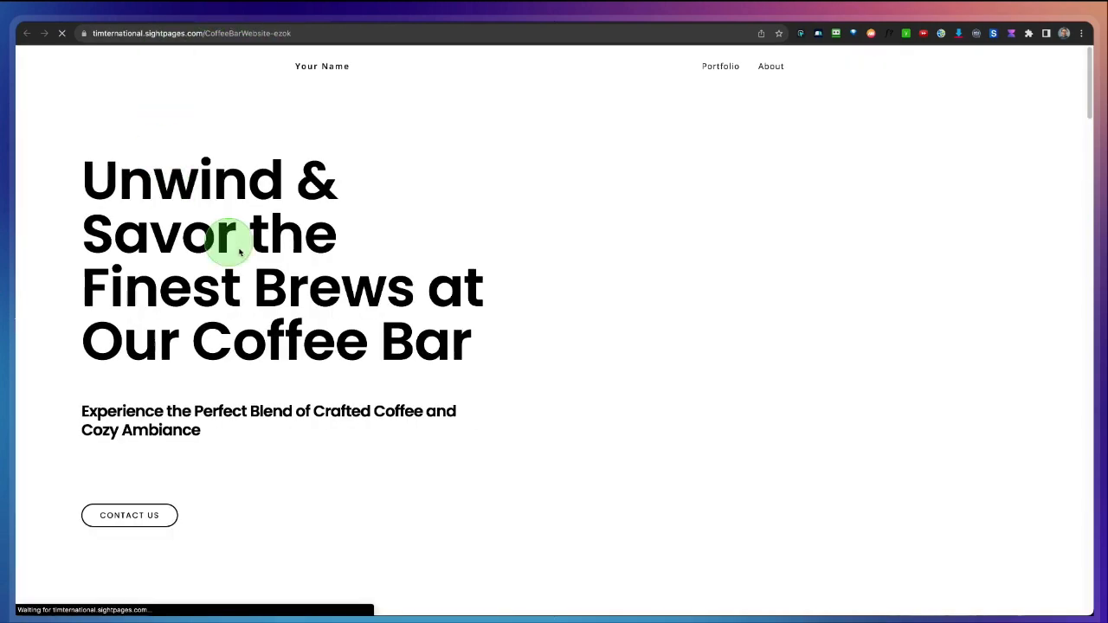
Review the published coffee bar page from the hero through its feature and menu sections, and return to the page editor
scroll(437, 246, down, 6)
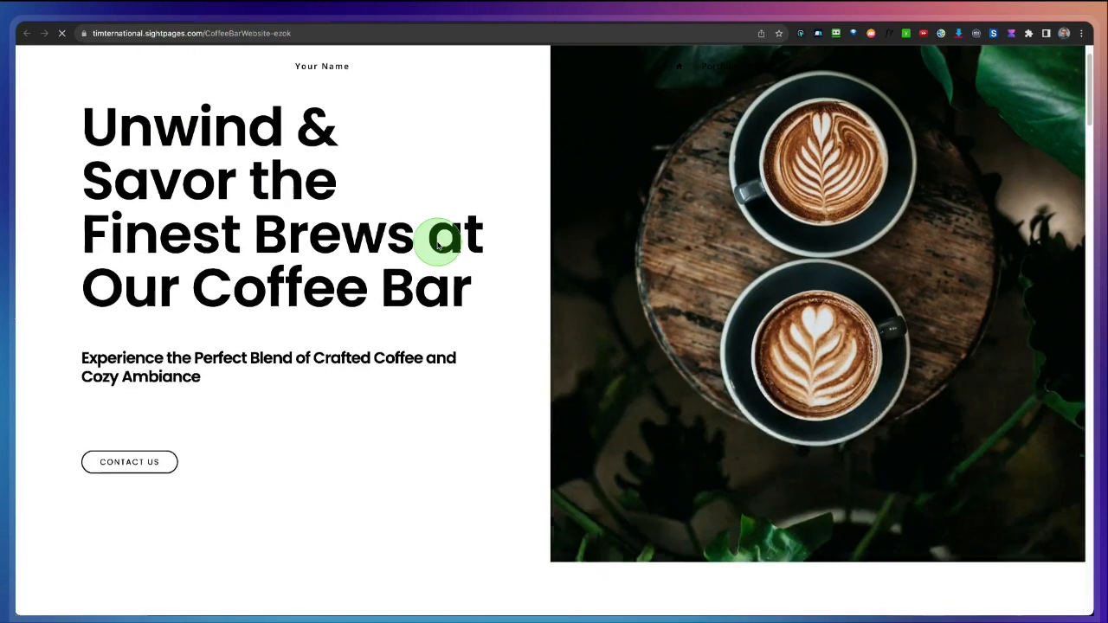
scroll(437, 245, down, 10)
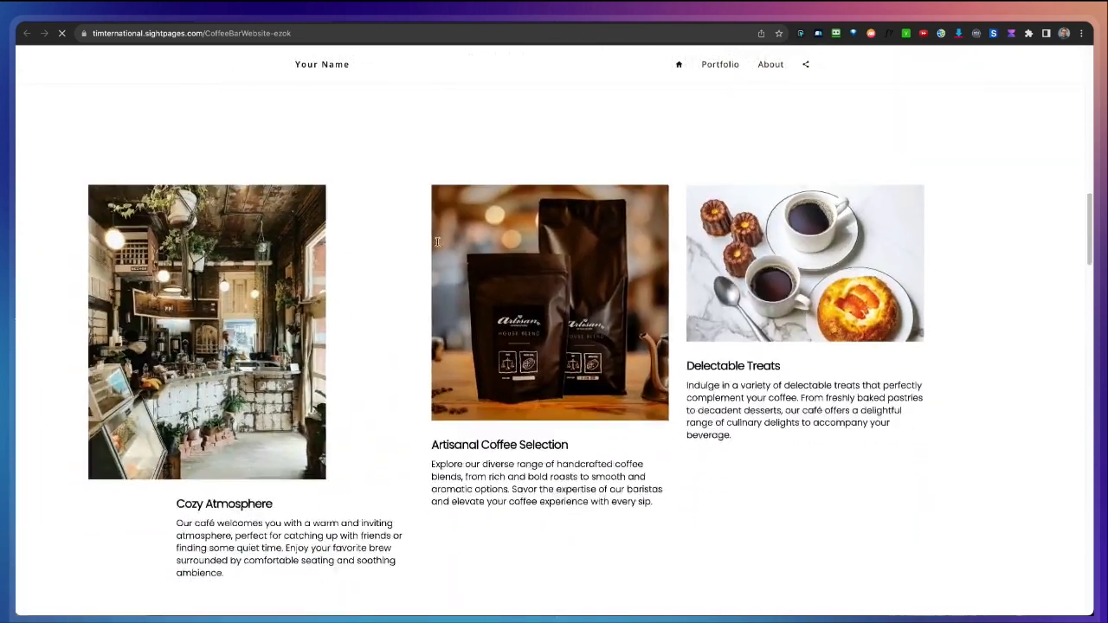
scroll(437, 246, down, 10)
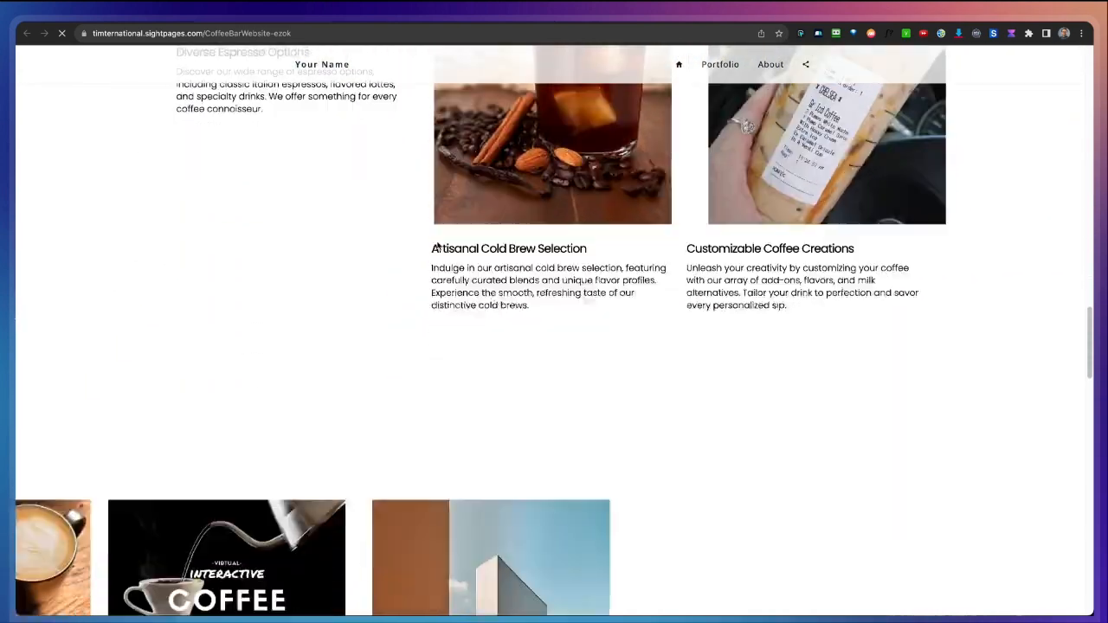
scroll(437, 245, down, 5)
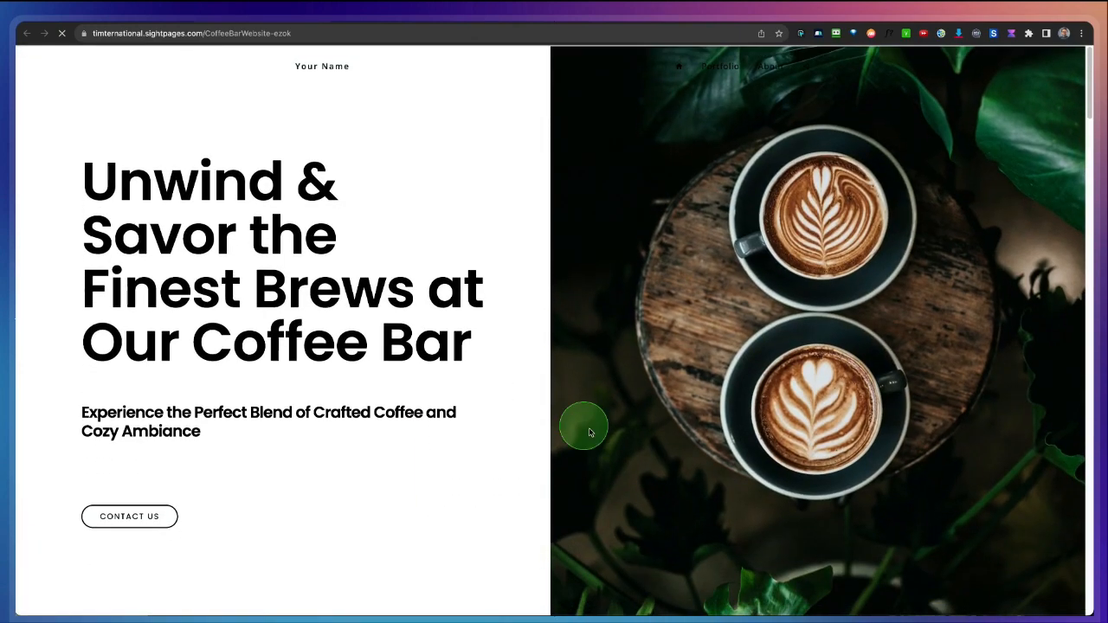
click(905, 495)
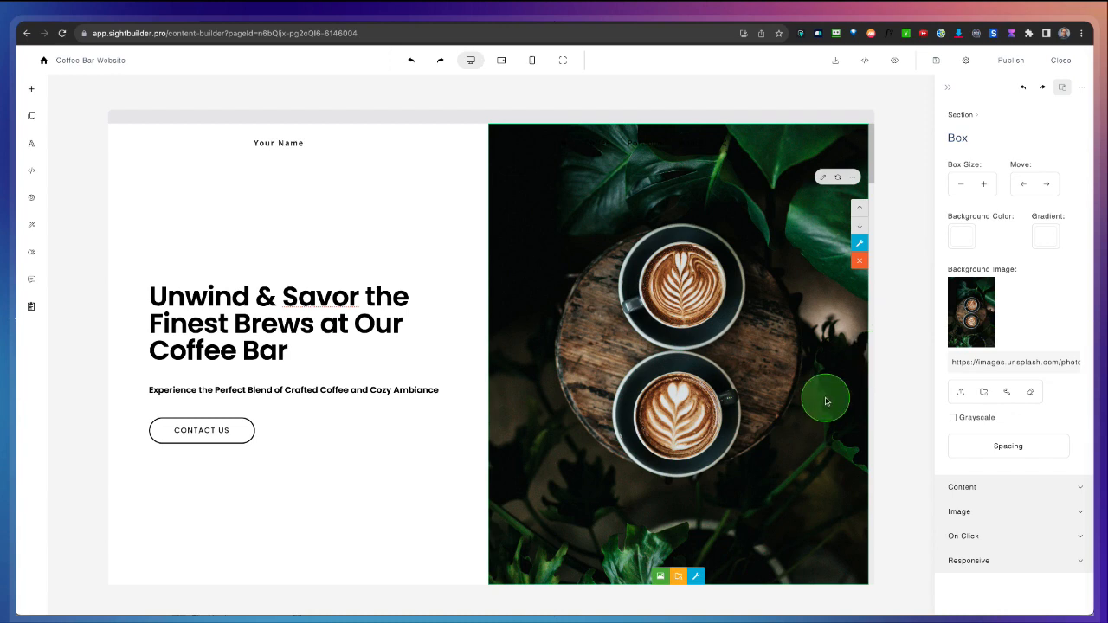
Look over the editable page from the hero to the Cozy Atmosphere section and return to the hero
scroll(735, 373, down, 10)
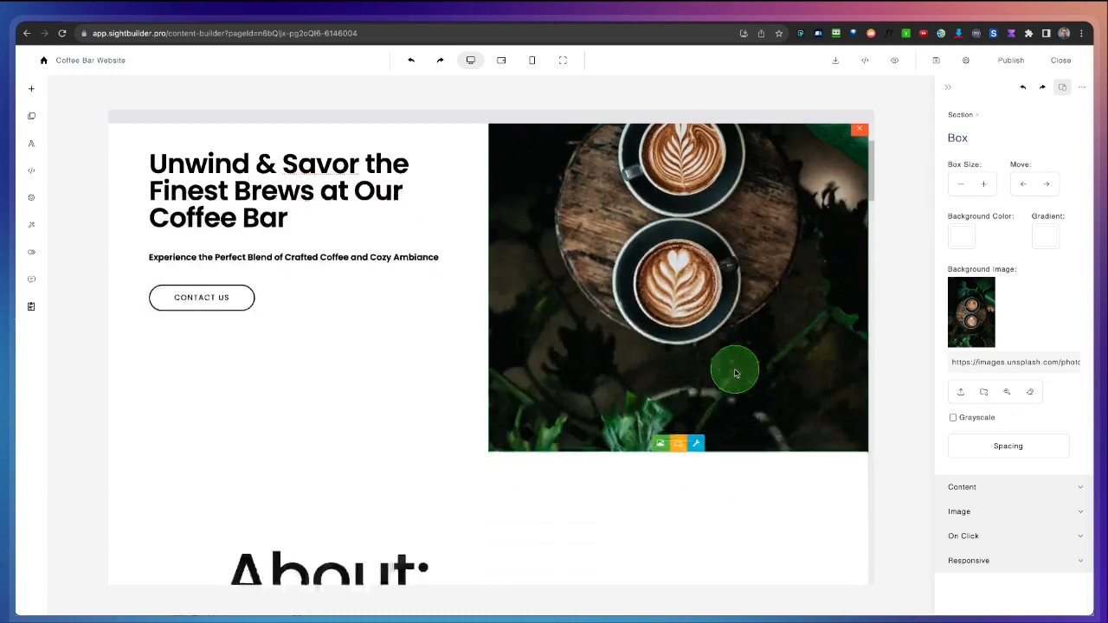
scroll(735, 373, down, 4)
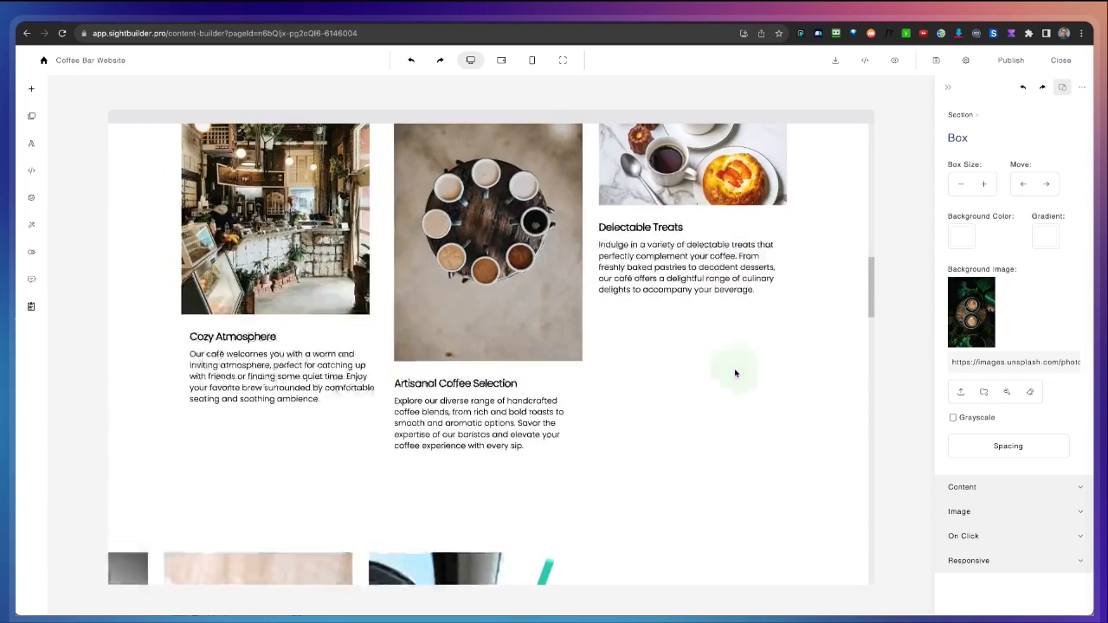
scroll(738, 352, up, 3)
scroll(739, 350, up, 10)
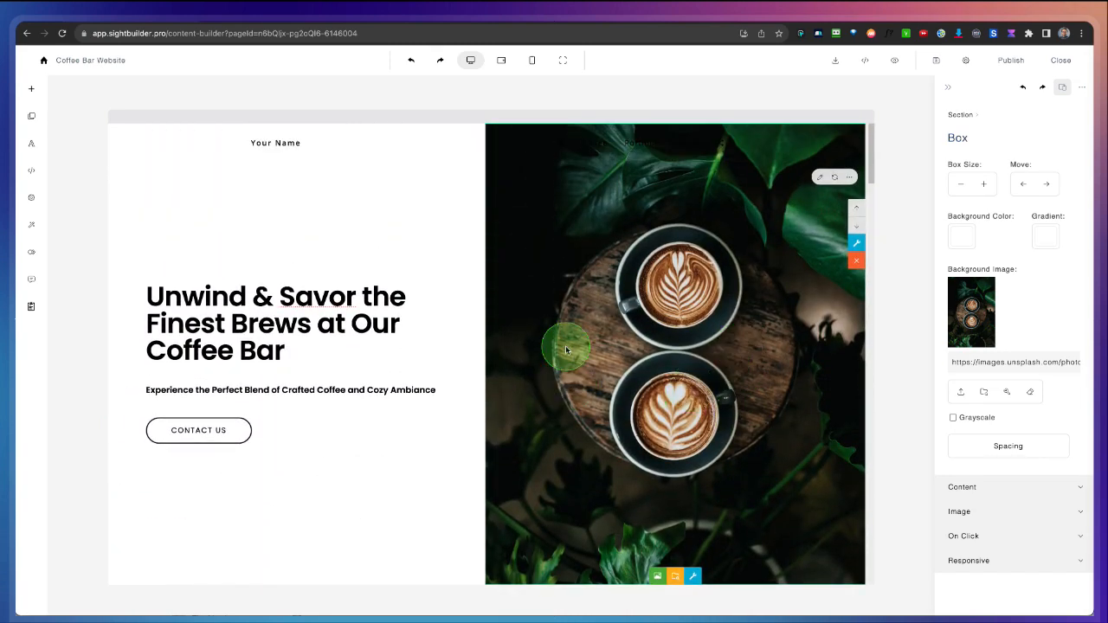
scroll(628, 351, down, 3)
scroll(627, 354, up, 2)
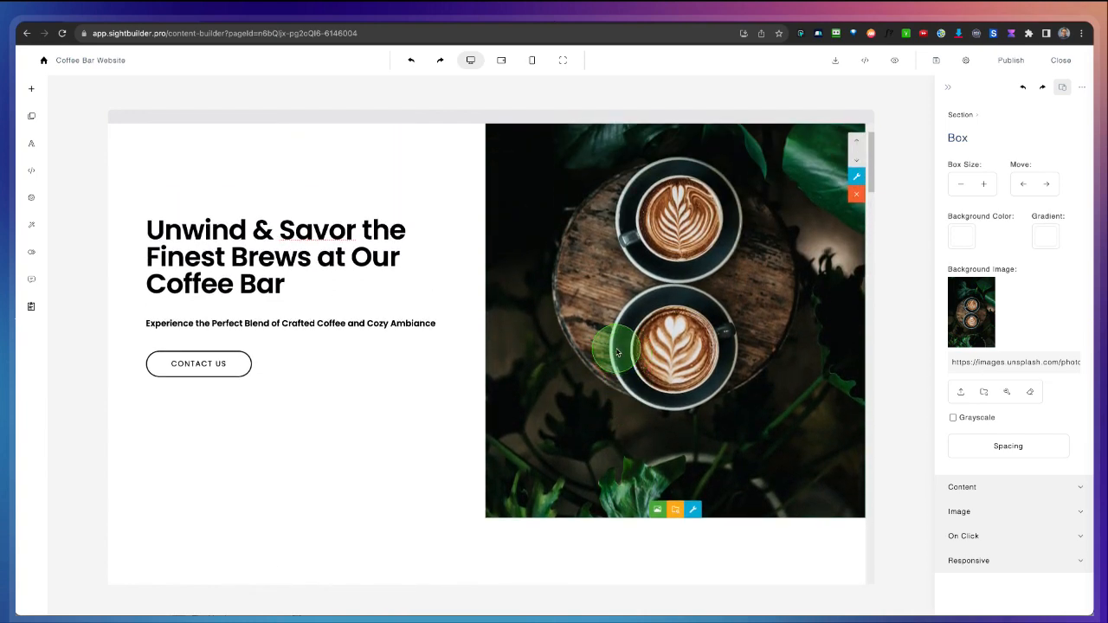
Open the ready-made section library and browse the Basic templates
click(31, 90)
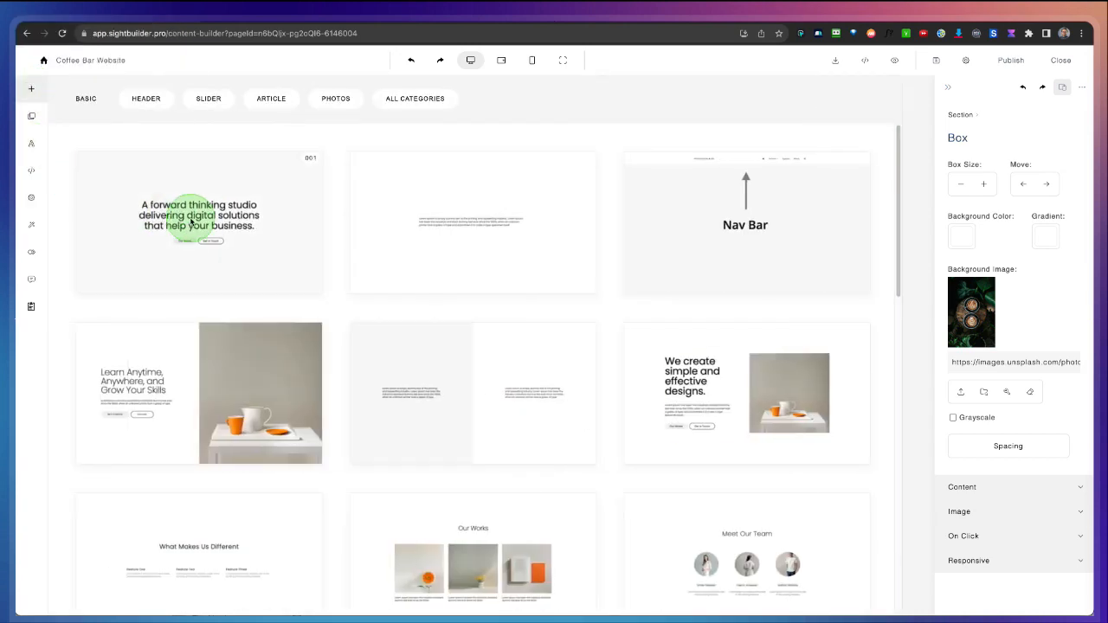
scroll(191, 223, down, 5)
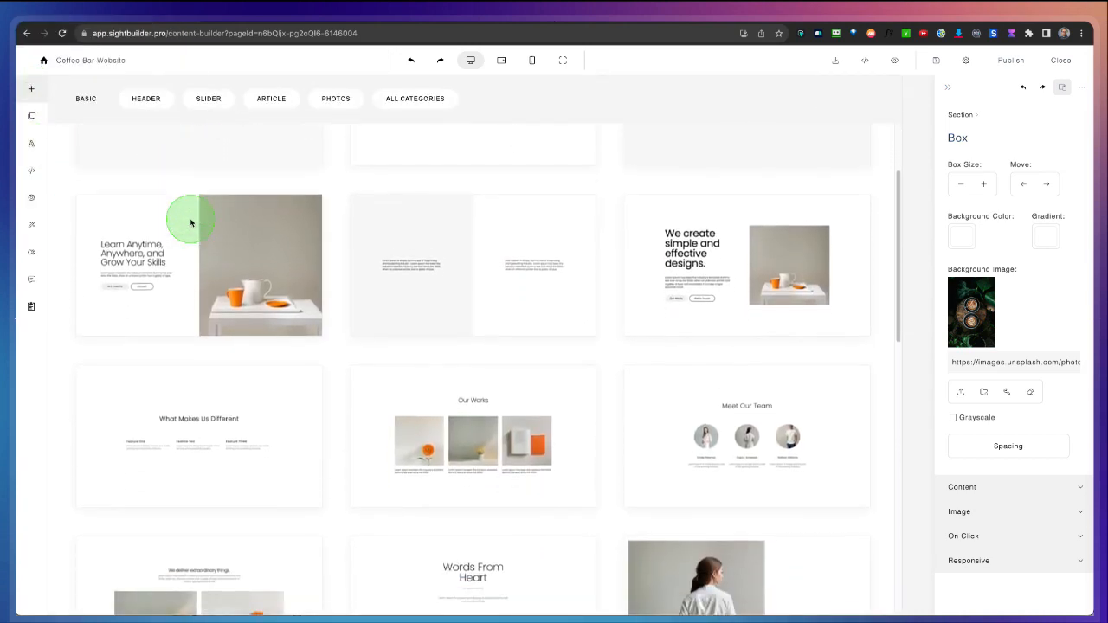
scroll(191, 223, down, 9)
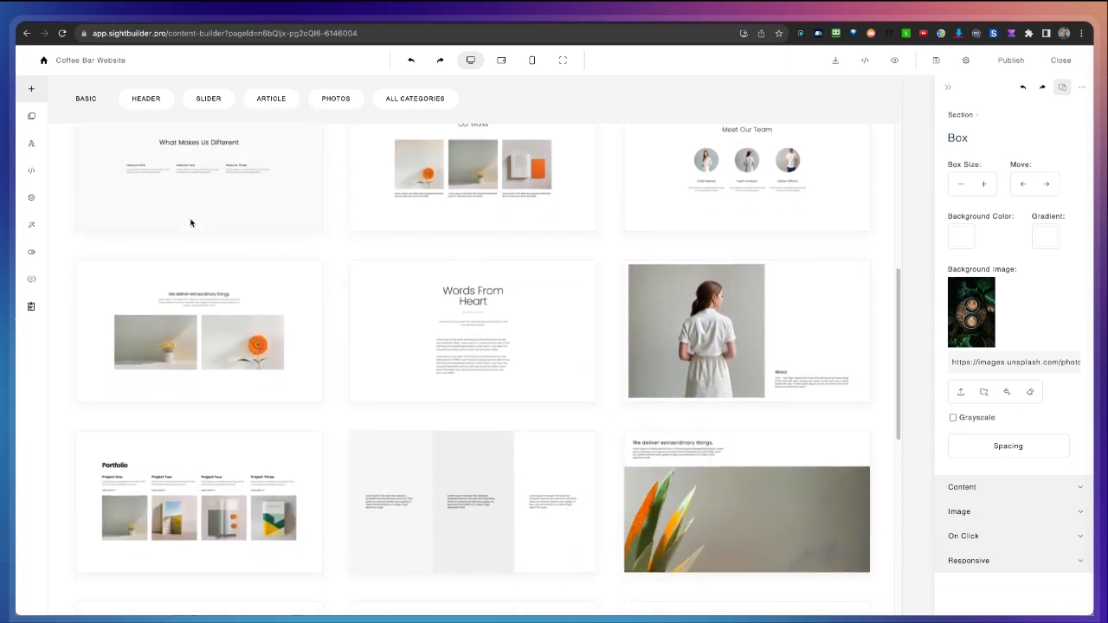
scroll(191, 223, down, 8)
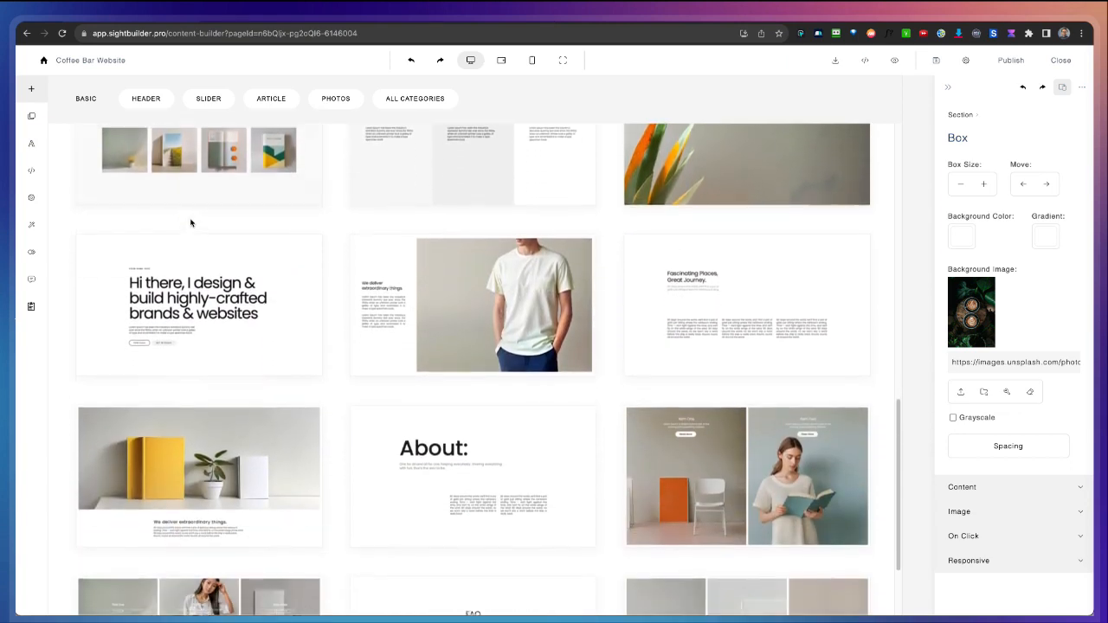
scroll(191, 223, down, 2)
scroll(190, 220, up, 20)
click(143, 142)
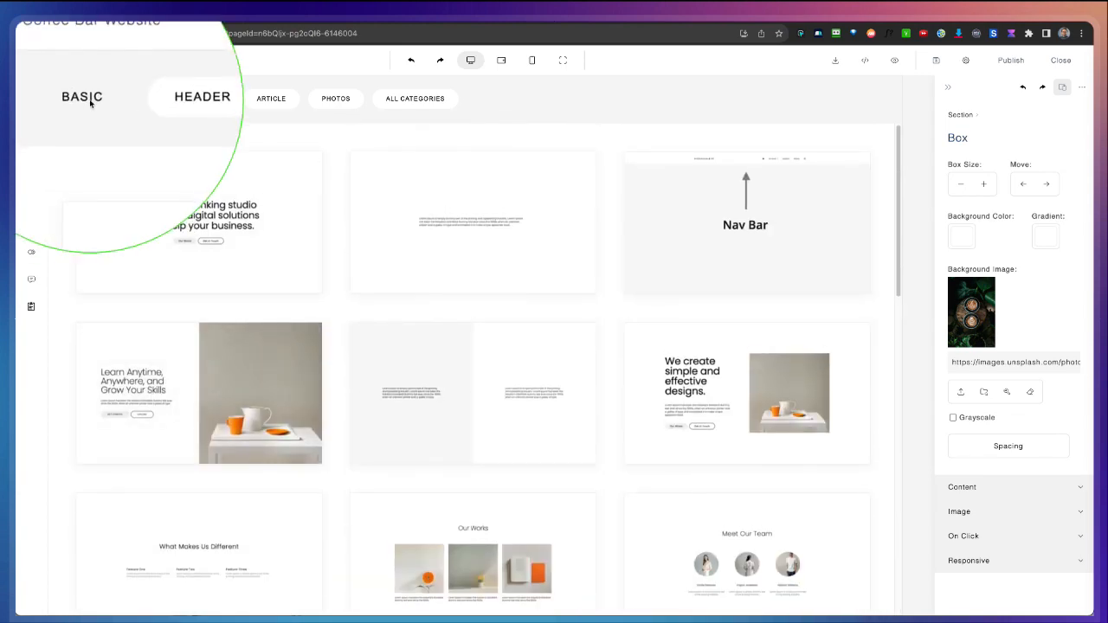
Browse the Header, Slider, Article and Photos categories of the section library
click(146, 97)
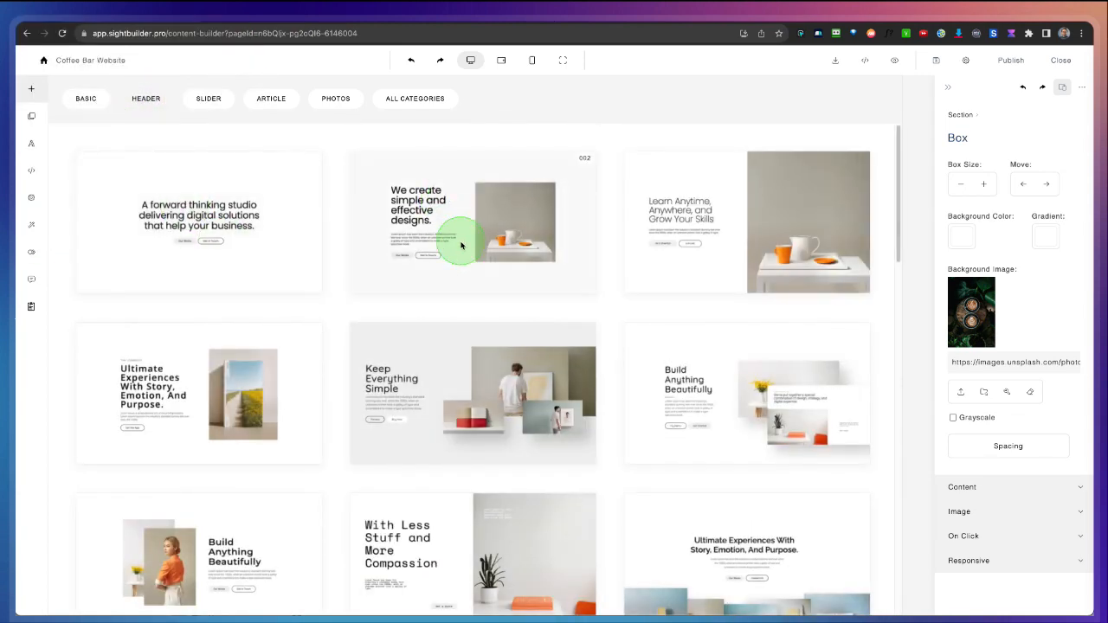
scroll(460, 246, down, 13)
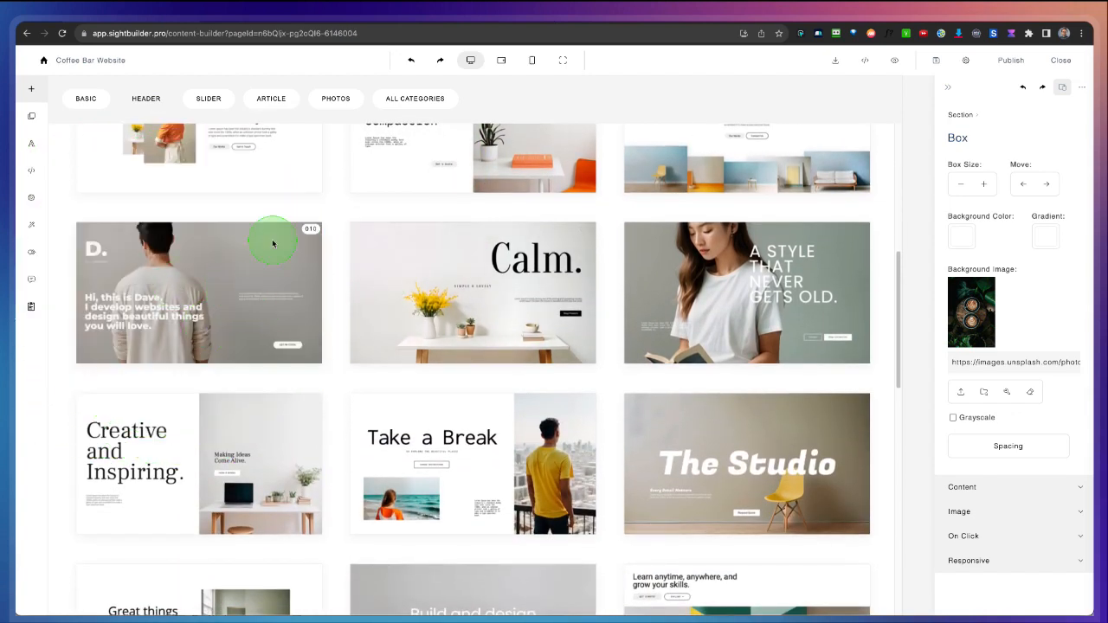
click(223, 105)
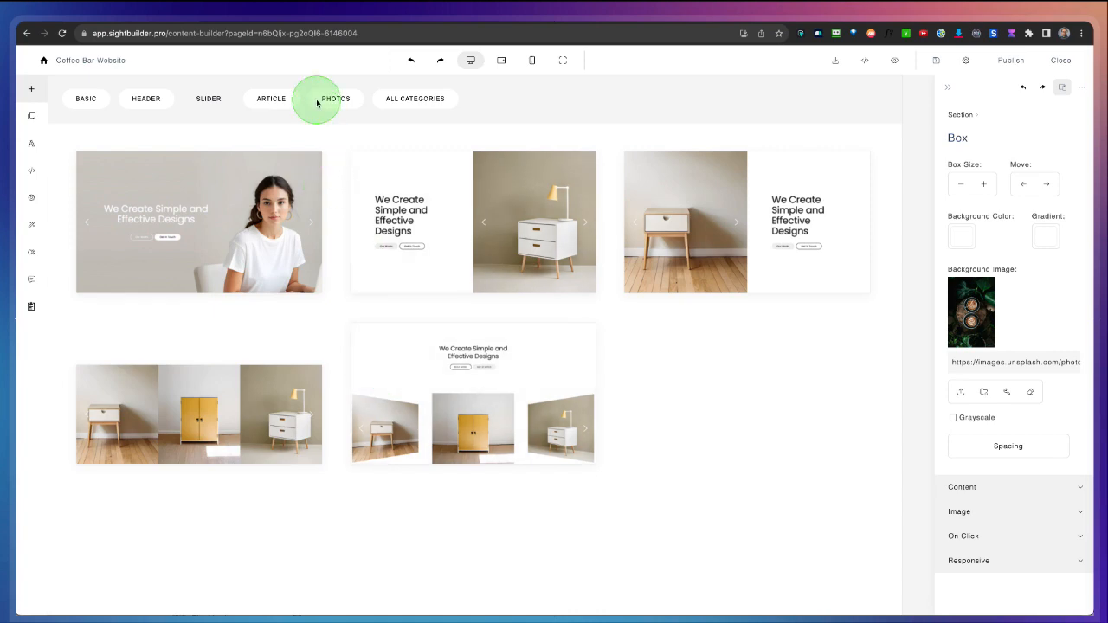
click(276, 98)
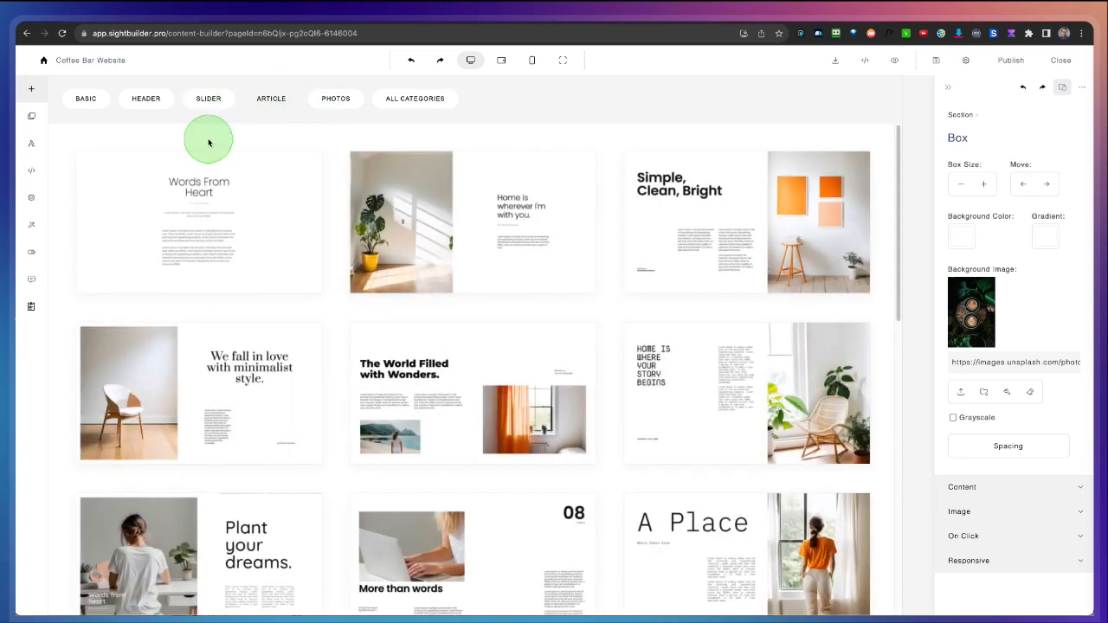
click(337, 100)
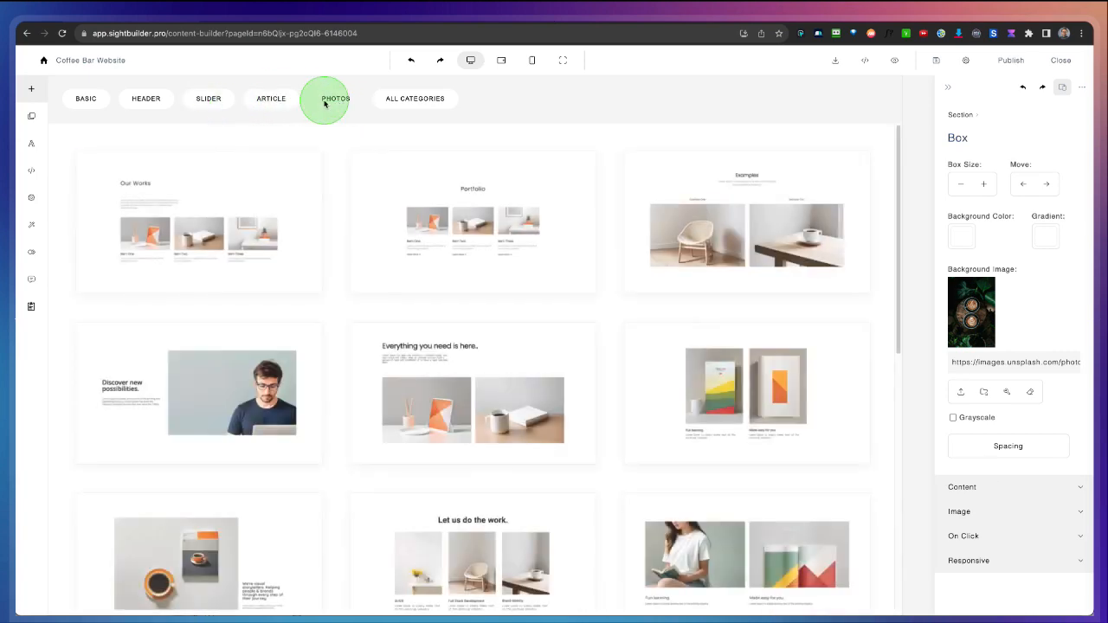
Show all template categories and add the "Ultimate Experiences With Story, Emotion, And Purpose." Header section to the page
click(396, 101)
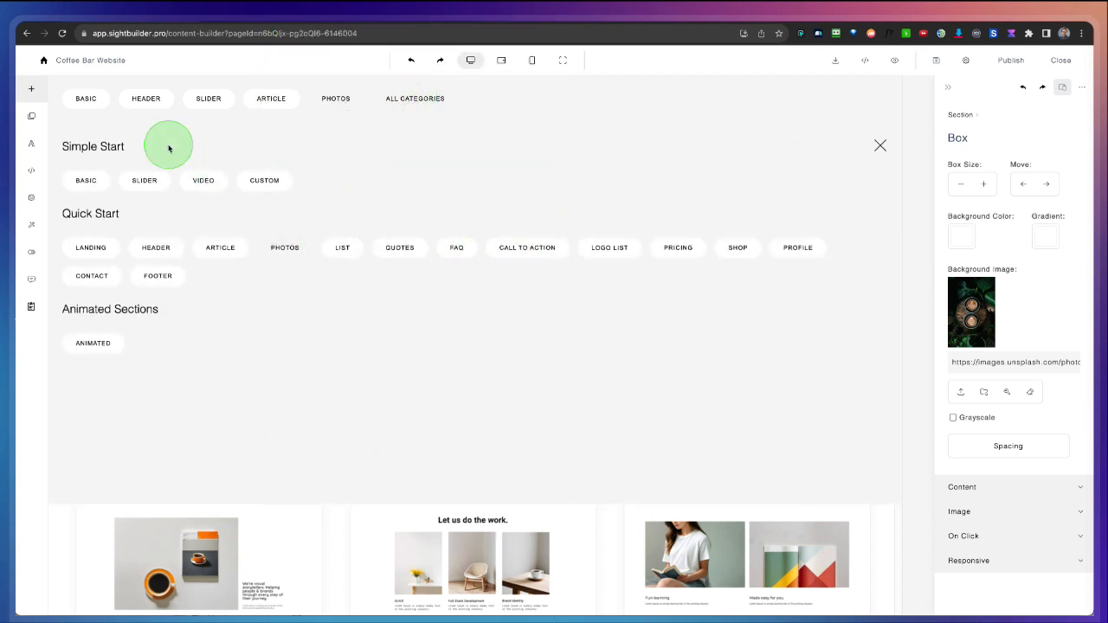
click(146, 100)
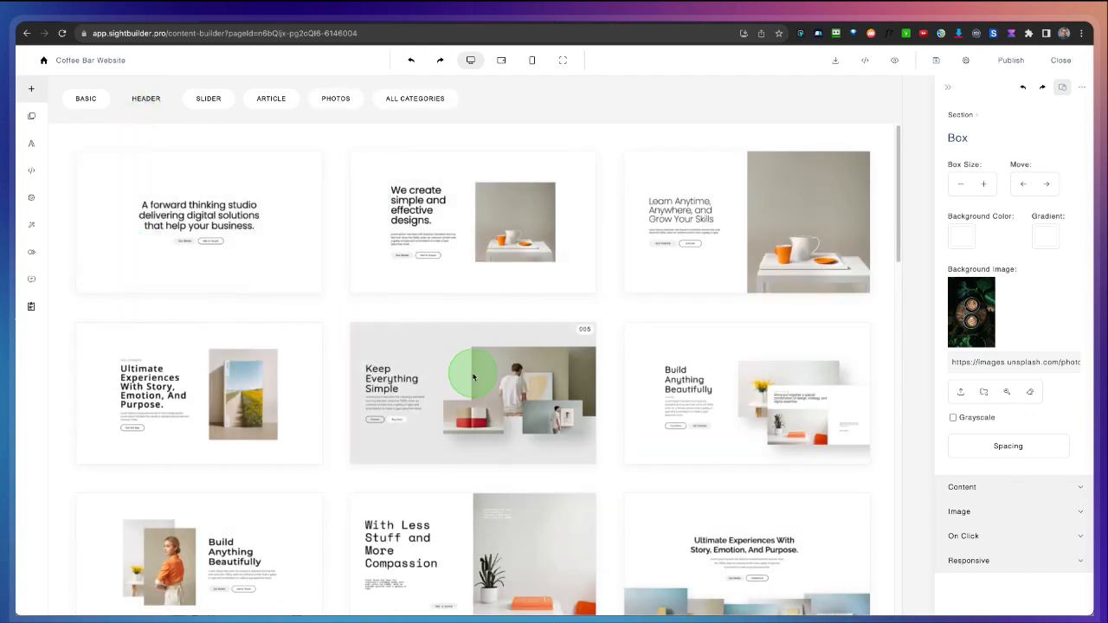
click(211, 385)
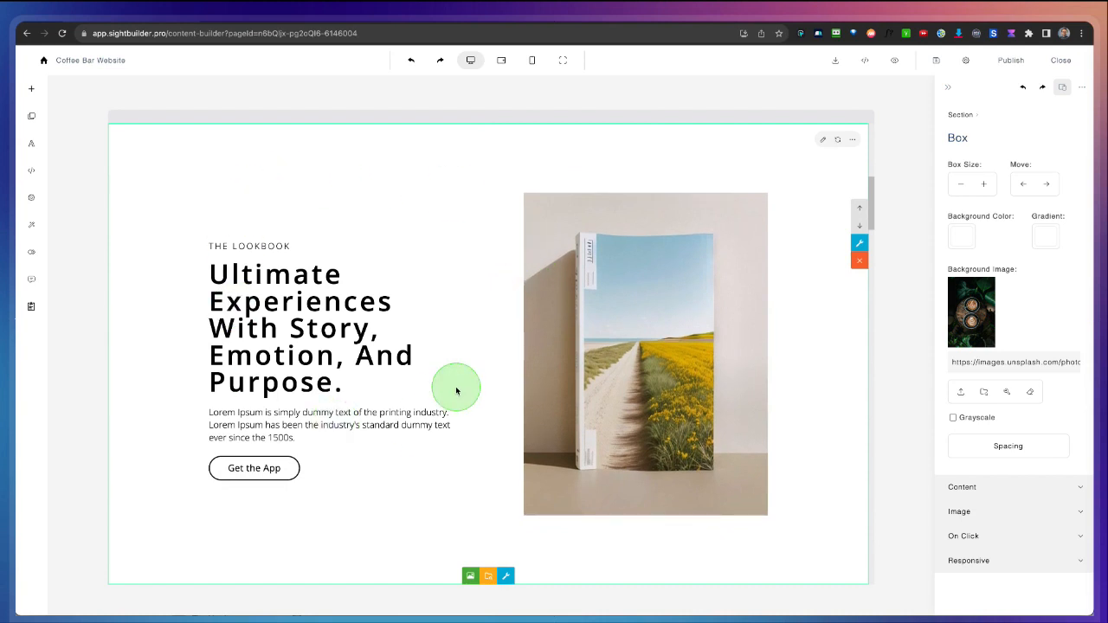
Add the "Simple, Clean, Bright" section from the Article templates to the page
click(35, 88)
scroll(349, 312, down, 5)
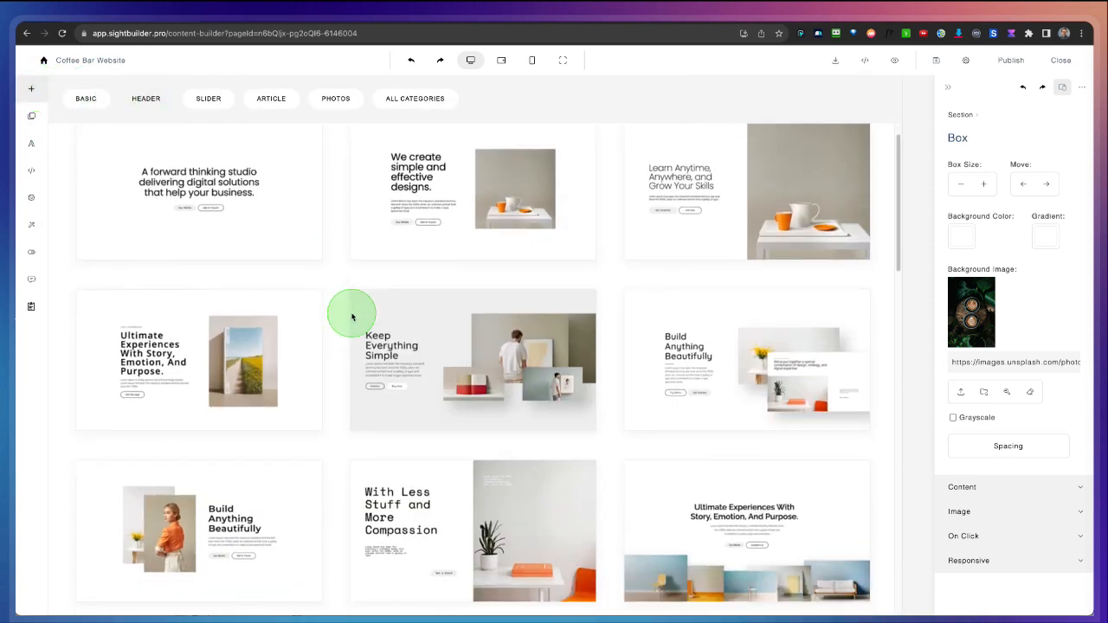
scroll(351, 317, down, 1)
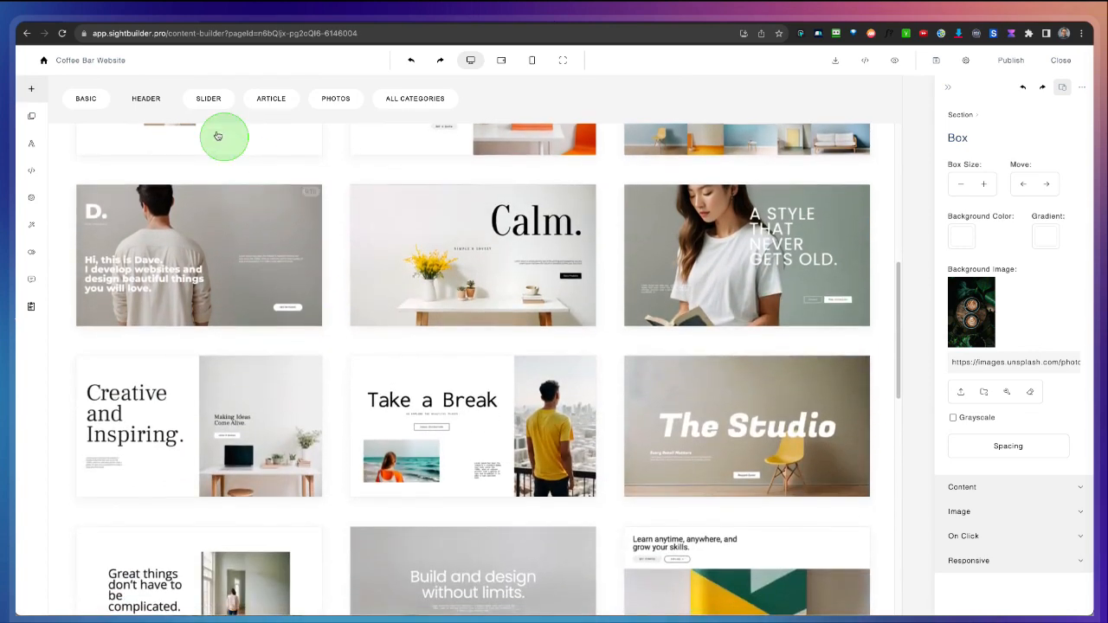
click(270, 99)
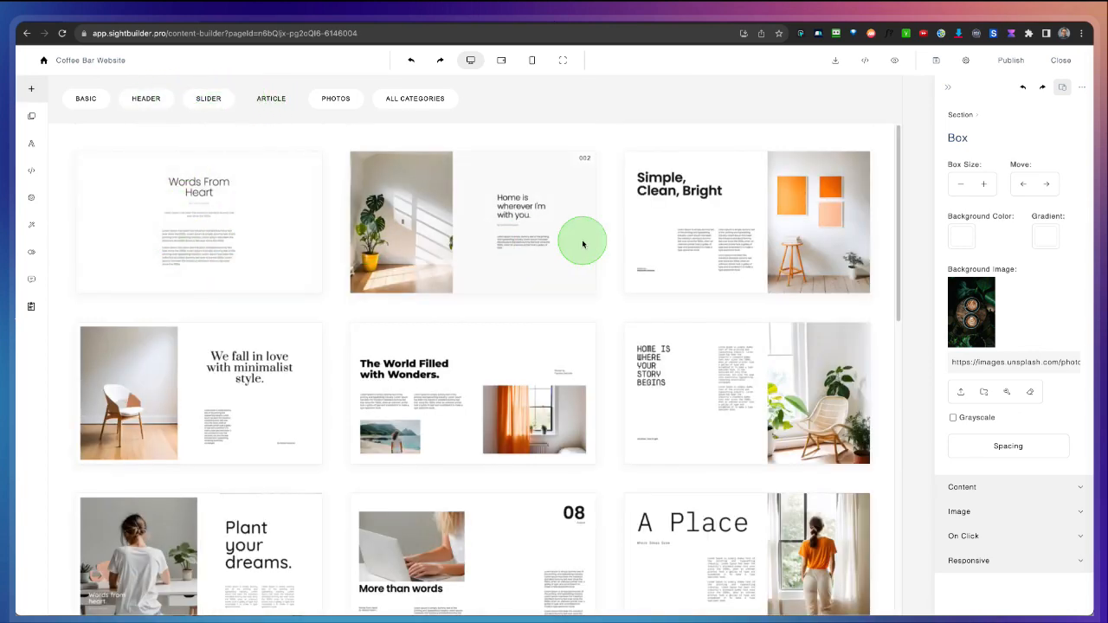
click(683, 235)
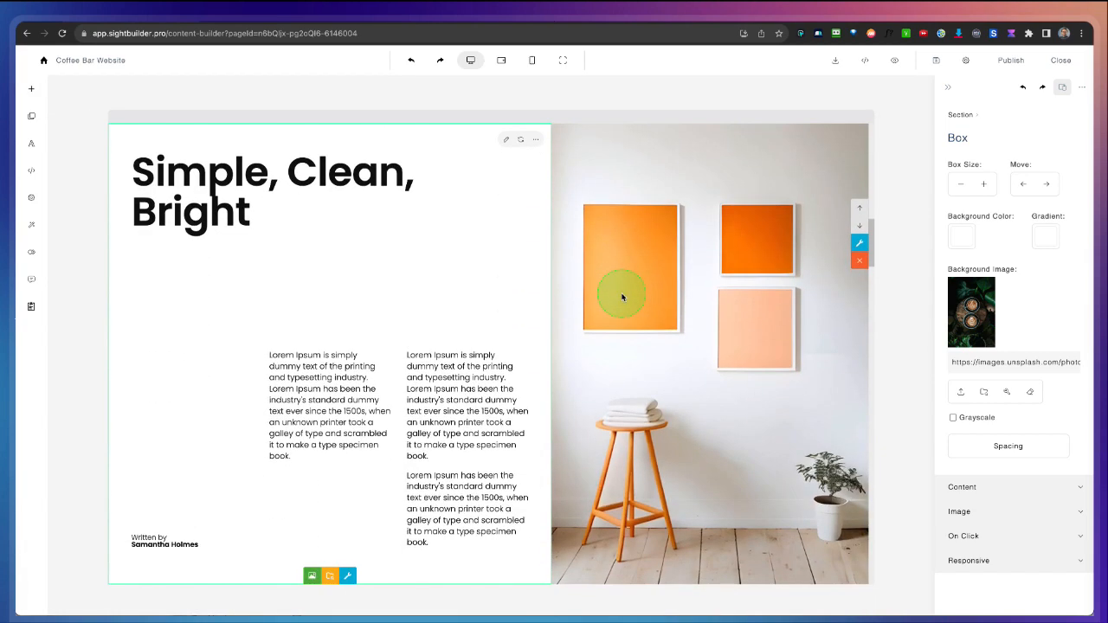
Replace the book image in the "Ultimate Experiences" section with the photo of a white coffee cup on a wooden table from the media search
scroll(446, 329, up, 5)
scroll(446, 329, down, 5)
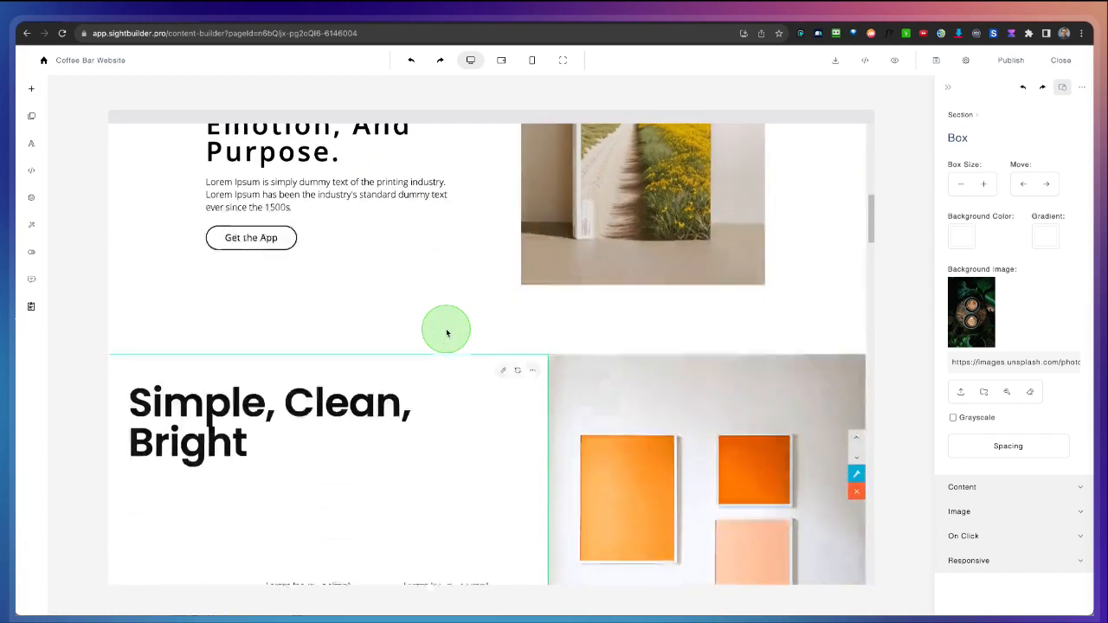
scroll(446, 328, up, 5)
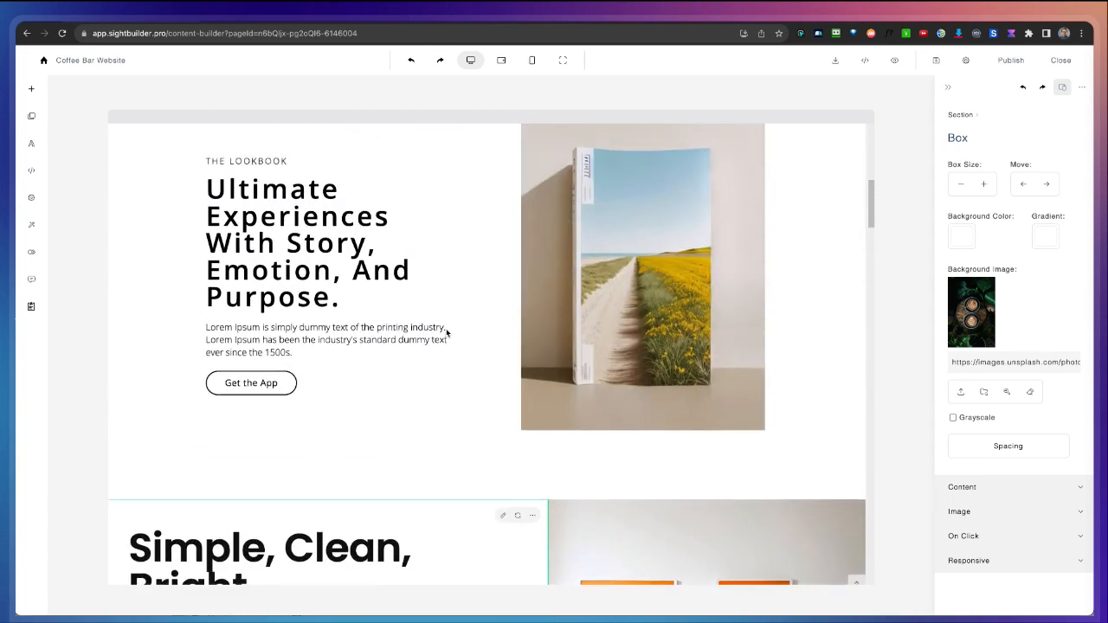
scroll(351, 334, up, 5)
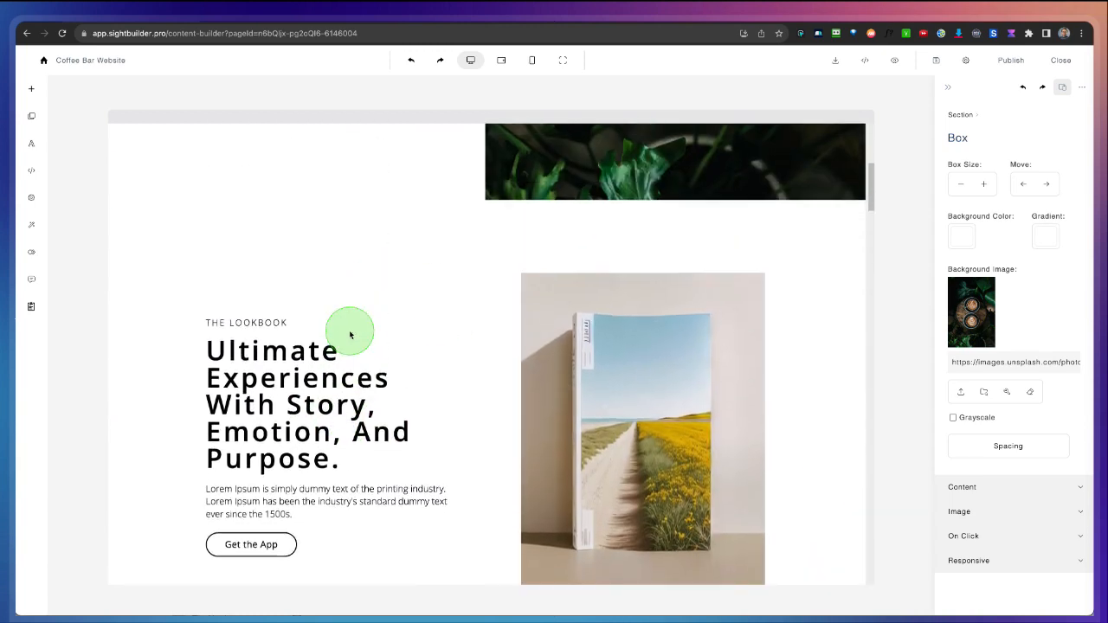
scroll(349, 334, down, 5)
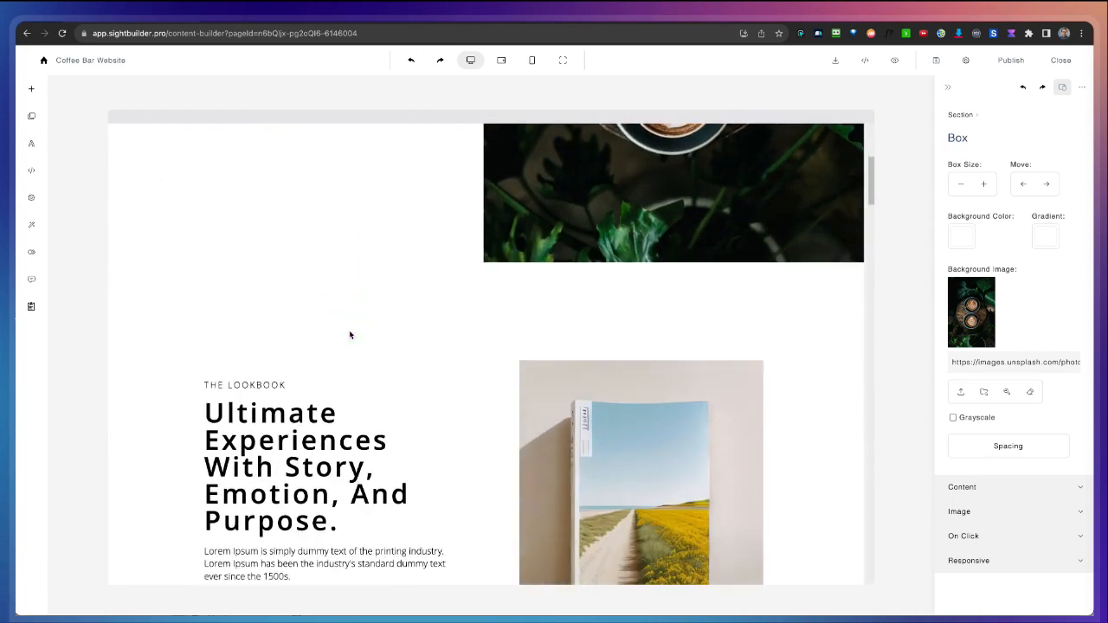
click(606, 320)
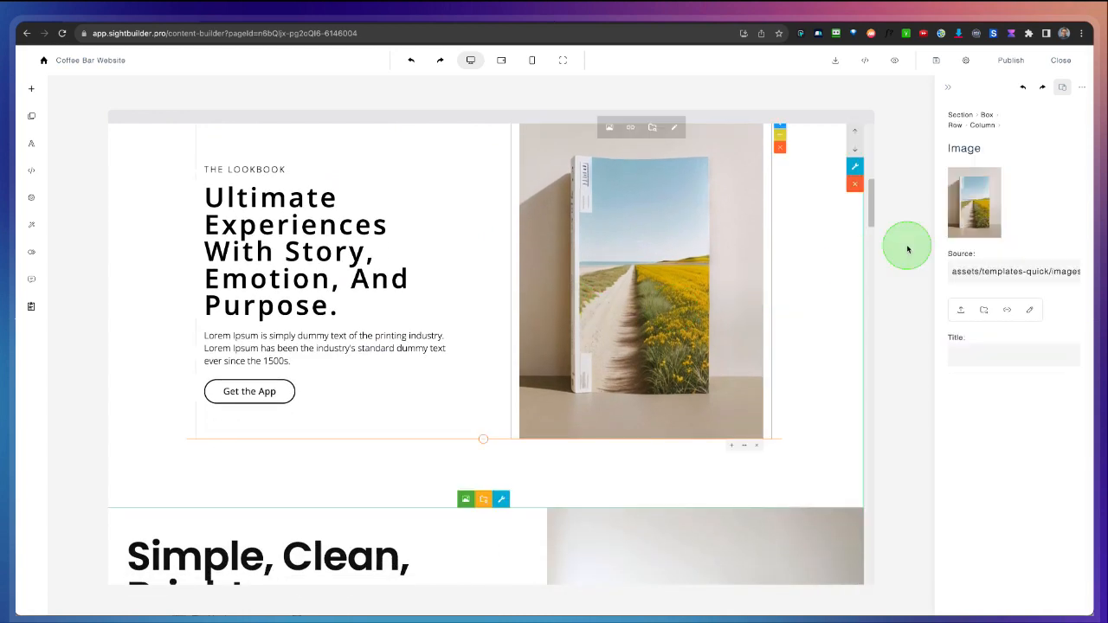
click(984, 313)
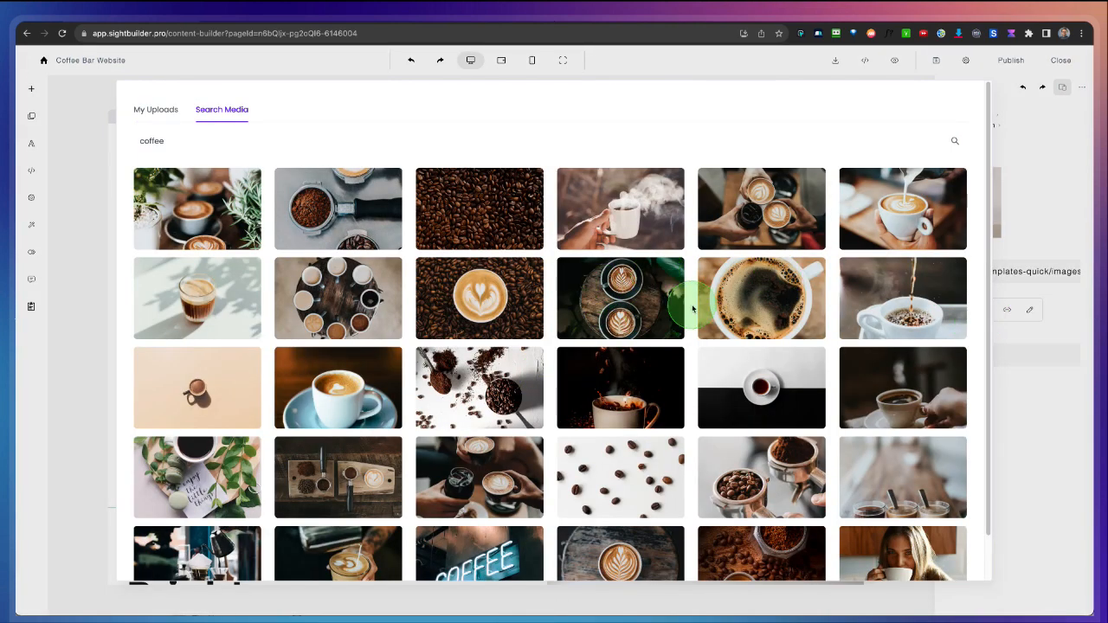
click(763, 301)
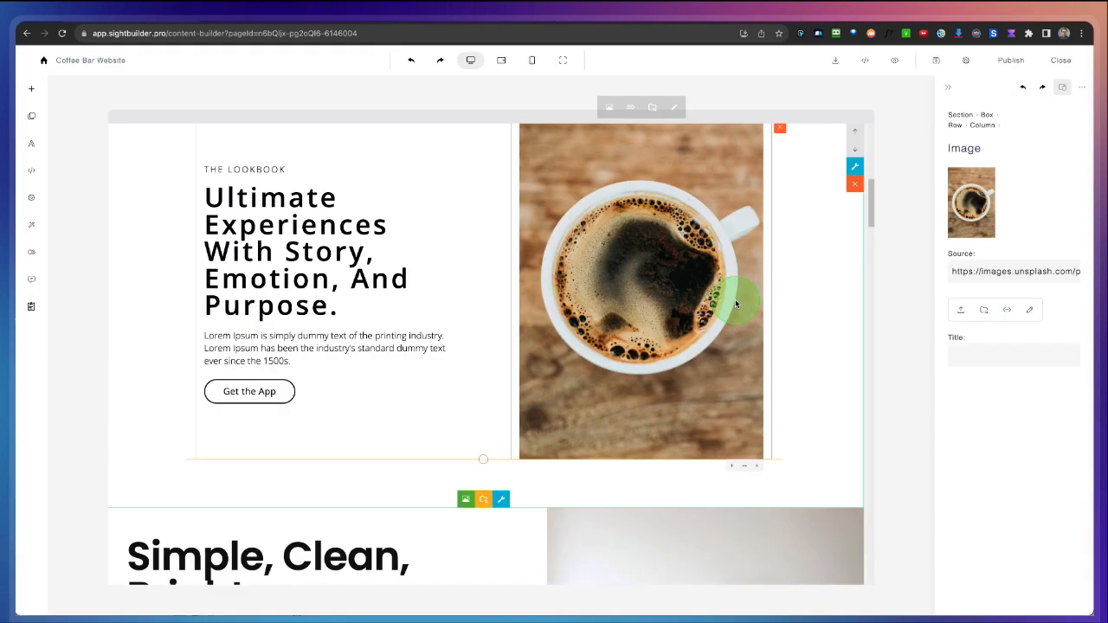
scroll(692, 357, up, 1)
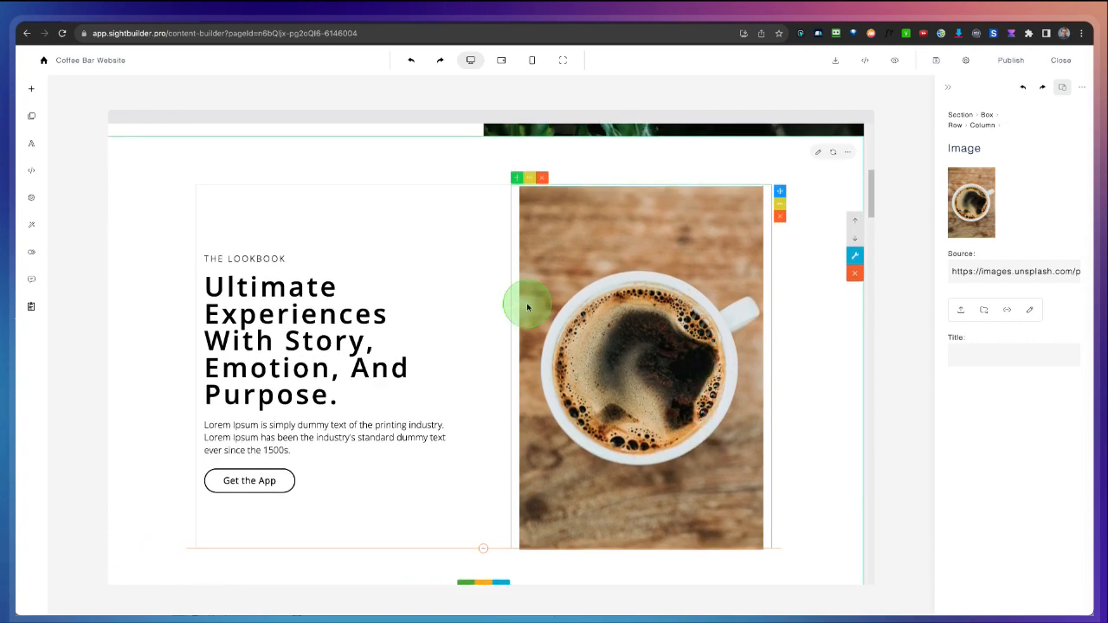
scroll(527, 306, up, 3)
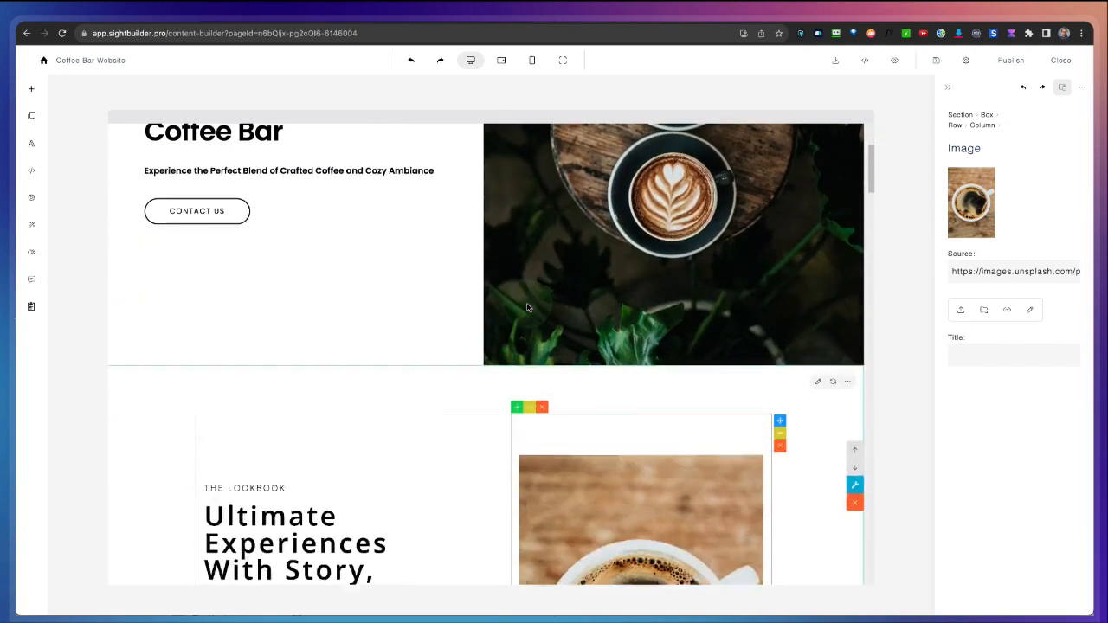
Remove the "Ultimate Experiences" and "Simple, Clean, Bright" sections from the page
scroll(527, 306, down, 3)
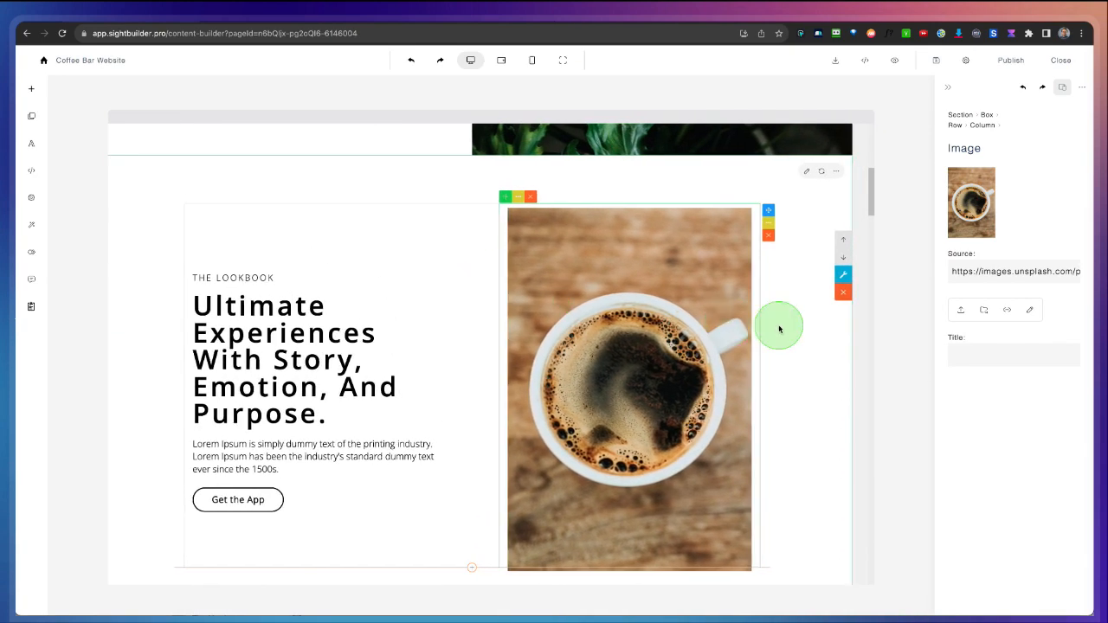
click(779, 329)
click(839, 294)
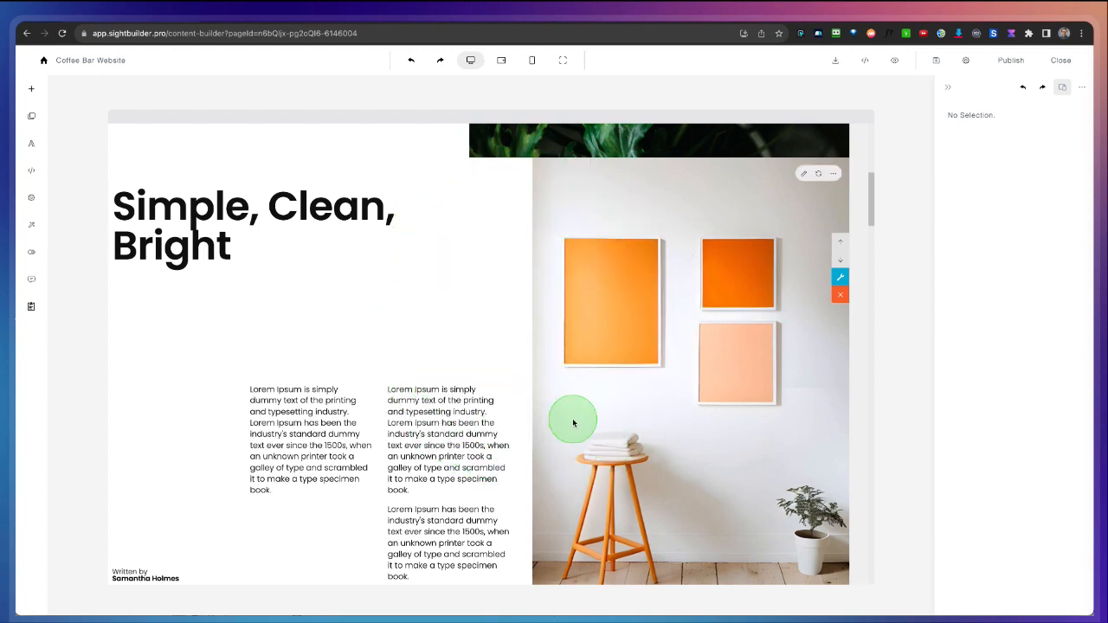
click(840, 298)
scroll(663, 338, up, 5)
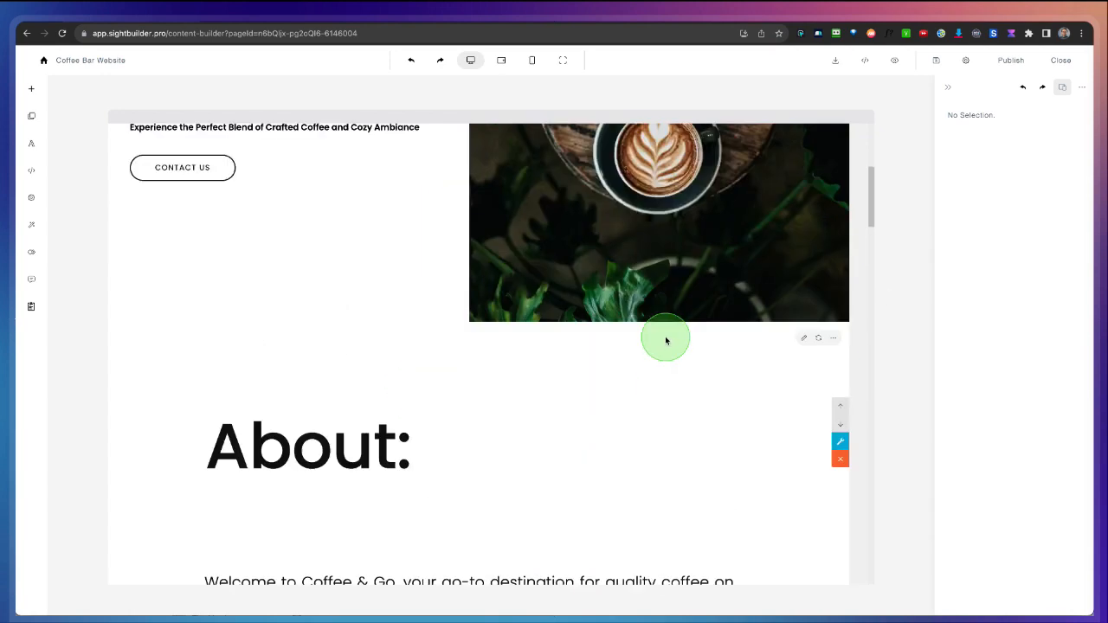
scroll(491, 225, up, 1)
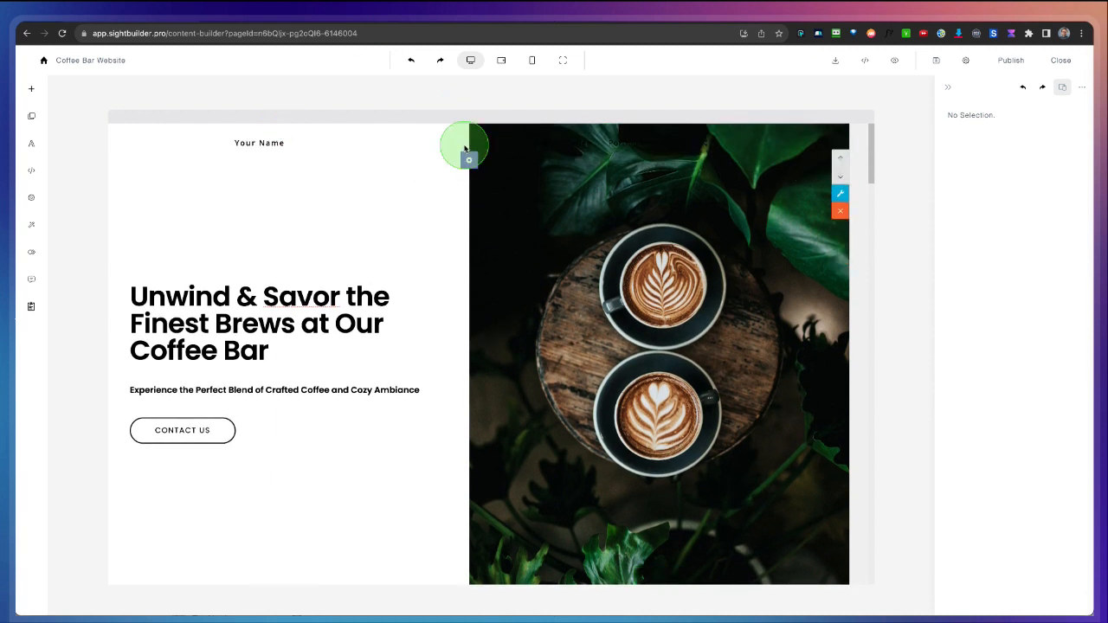
Add the Header template showing a man from behind with a web developer introduction below the coffee bar hero section
click(153, 256)
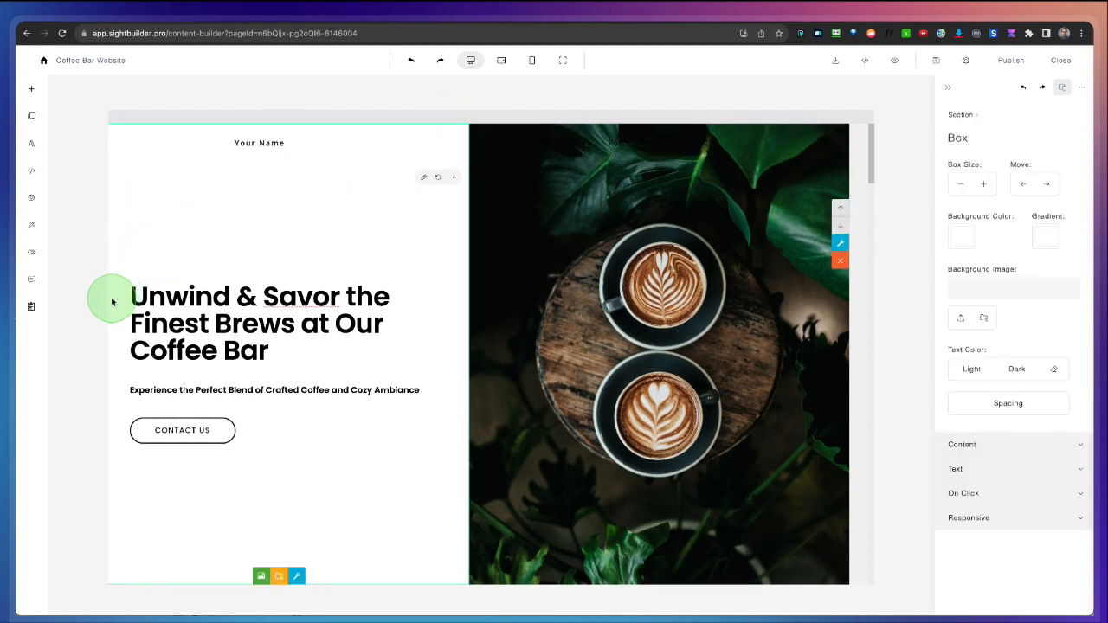
click(31, 88)
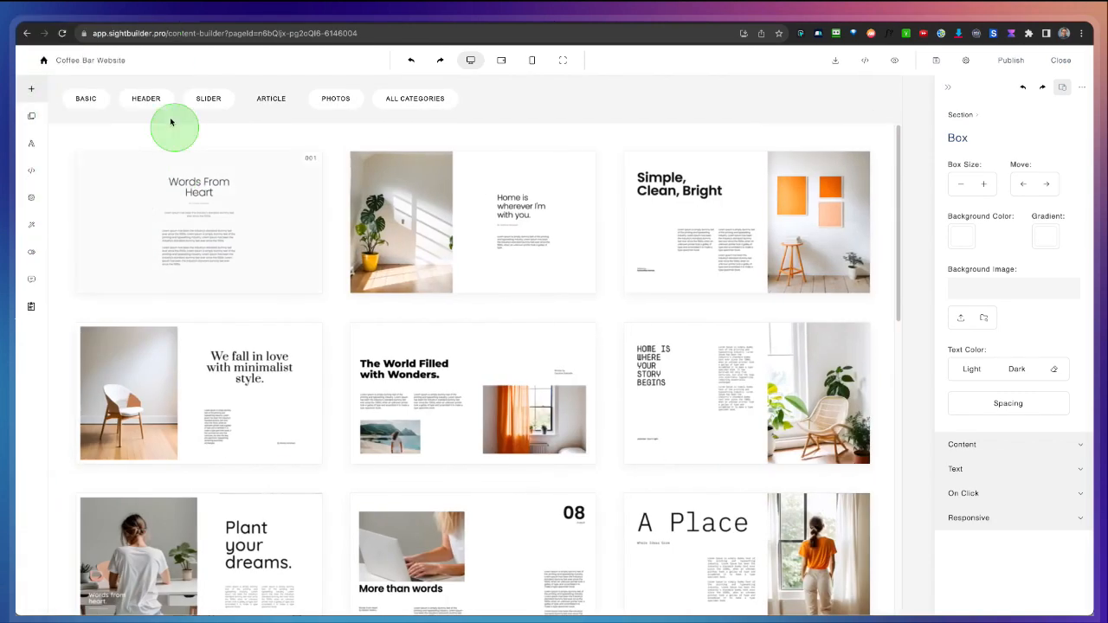
click(142, 100)
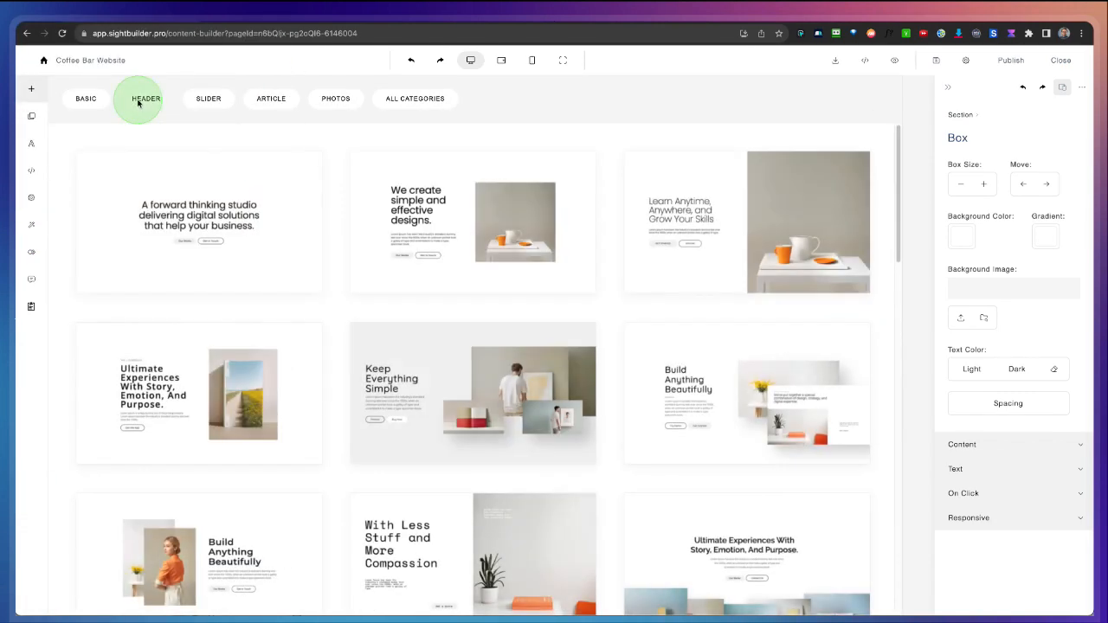
scroll(309, 345, down, 6)
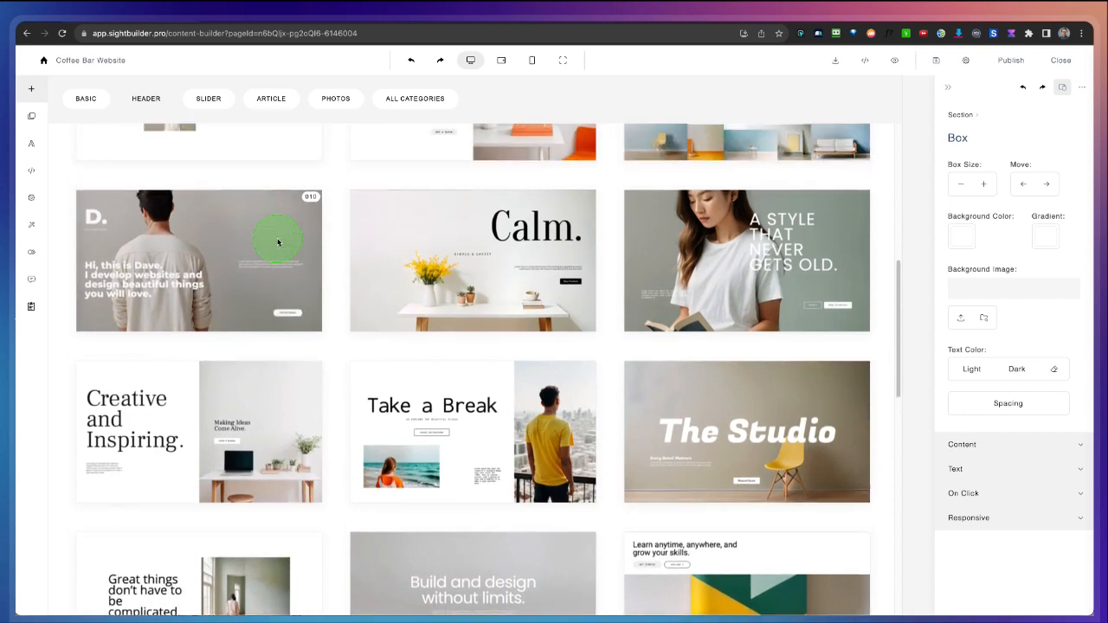
click(188, 242)
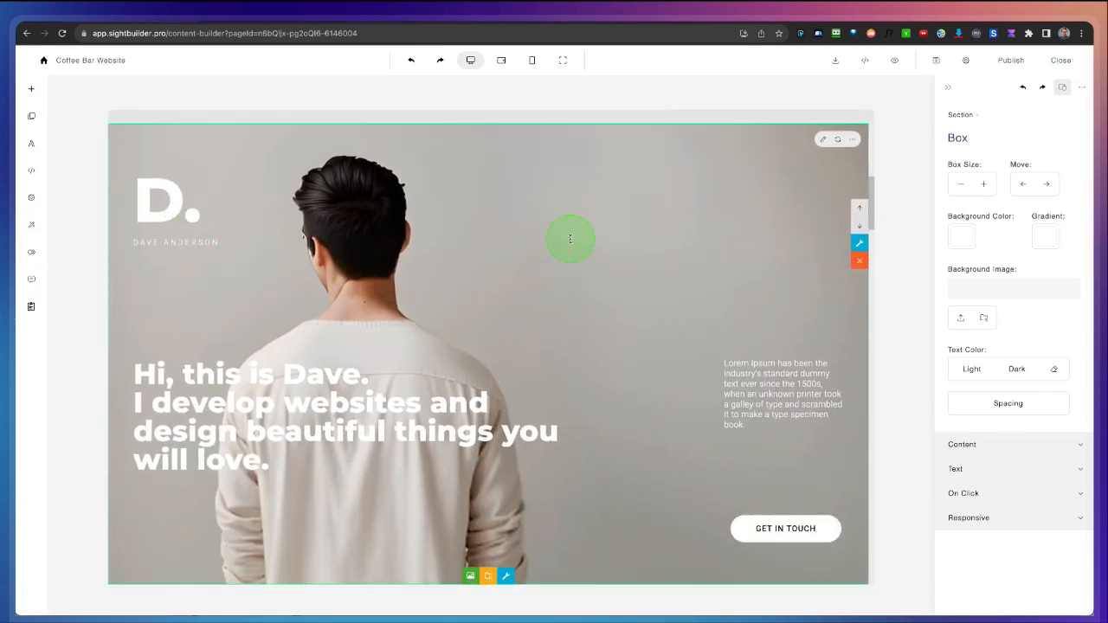
Copy the headline "Unwind & Savor the Finest Brews at Our Coffee Bar" over the new header section's headline
scroll(572, 243, up, 5)
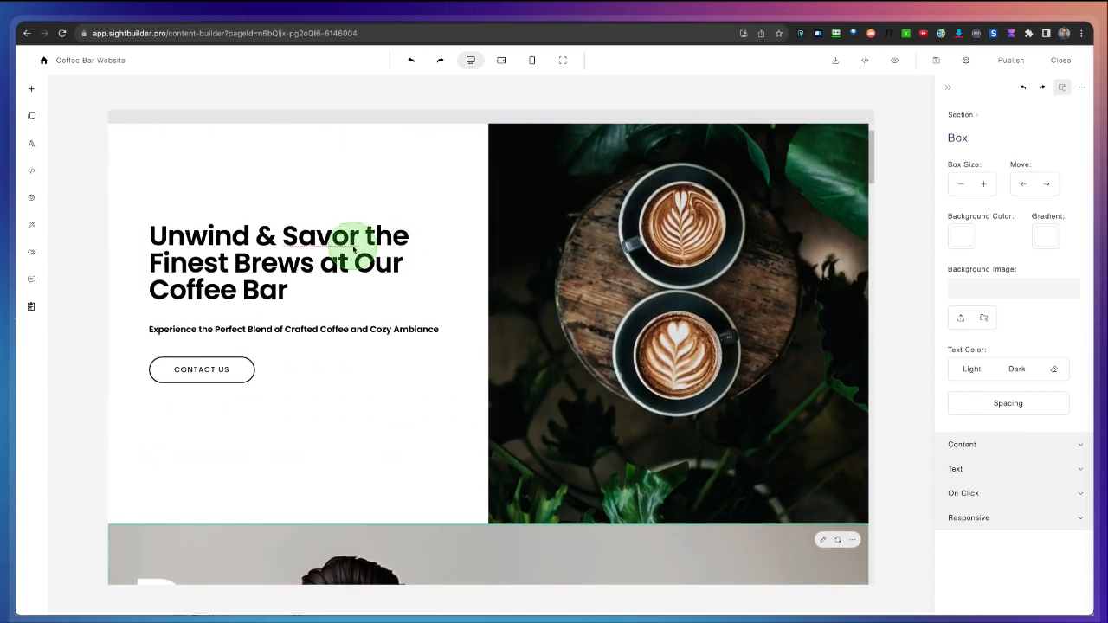
double_click(340, 248)
triple_click(340, 248)
key(super+c)
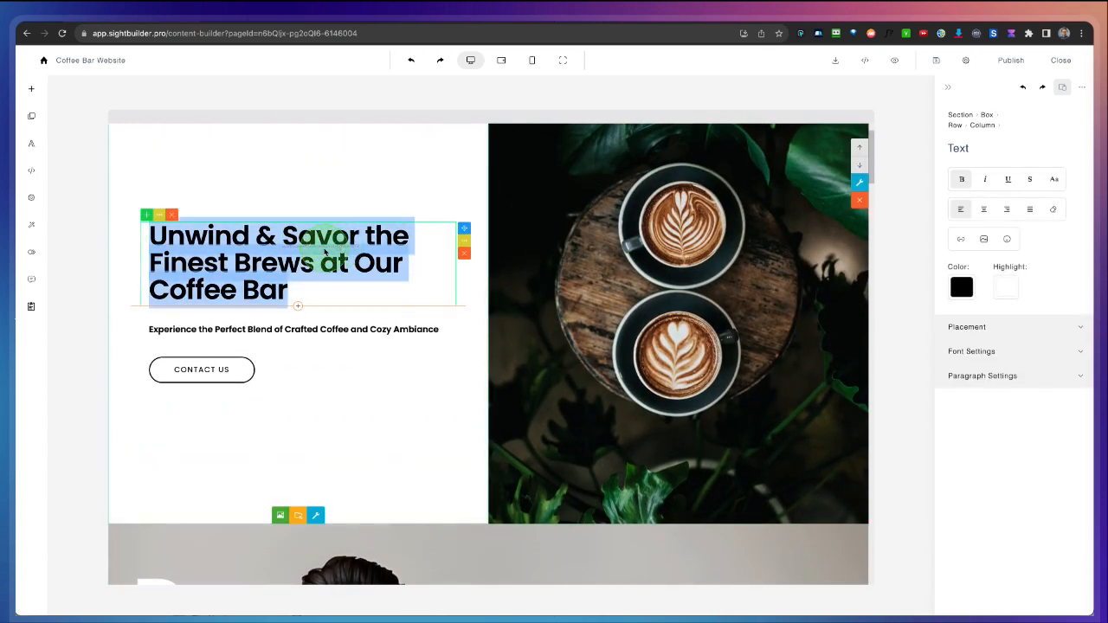
scroll(322, 247, down, 5)
double_click(252, 296)
triple_click(249, 294)
key(super+v)
Replace the new header's placeholder paragraph with the hero tagline "Experience the Perfect Blend of Crafted Coffee and Cozy Ambiance"
scroll(251, 294, up, 3)
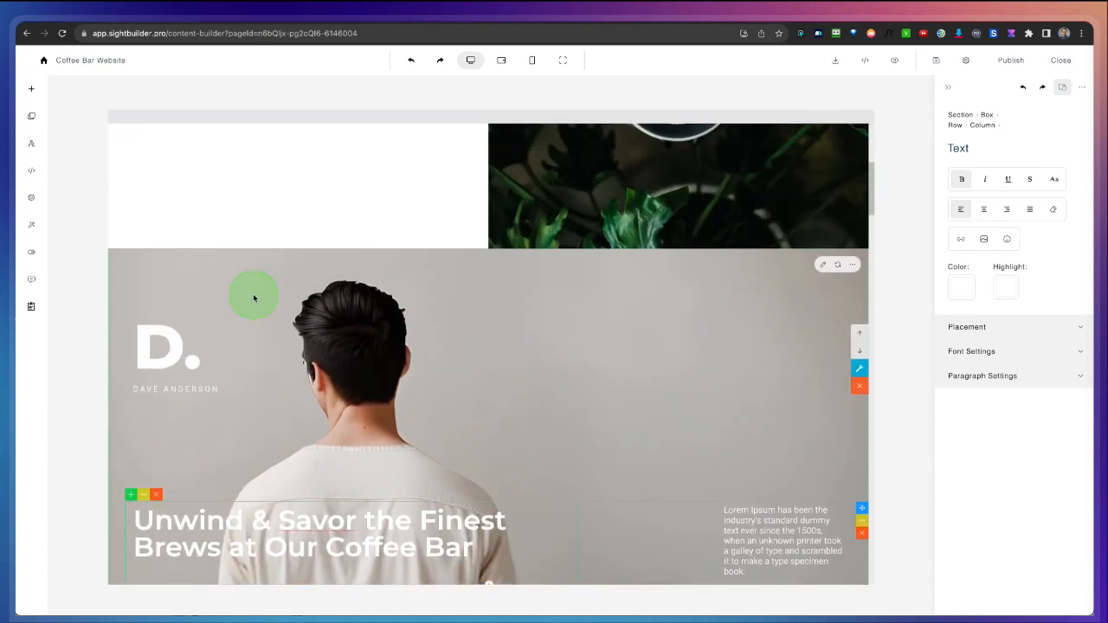
scroll(260, 293, up, 5)
triple_click(286, 223)
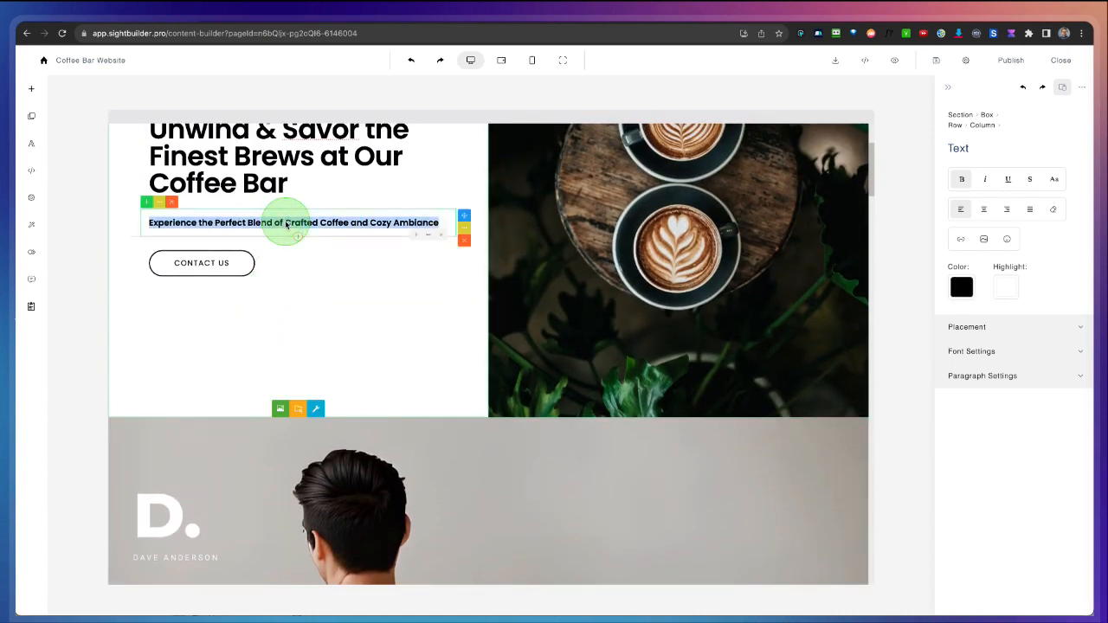
scroll(771, 457, down, 3)
triple_click(769, 459)
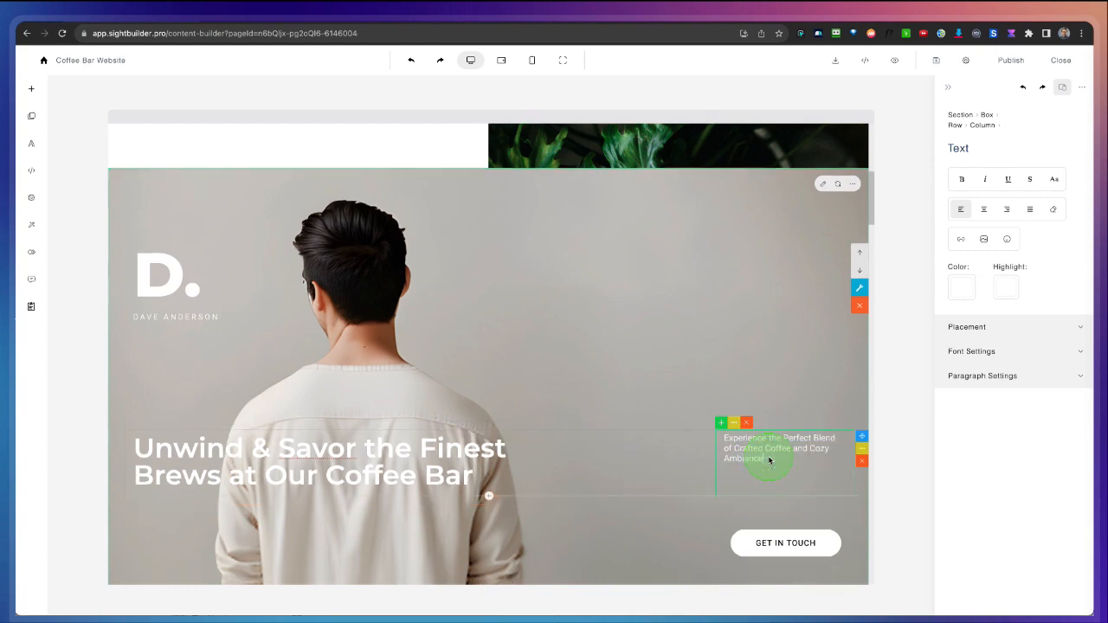
scroll(765, 460, down, 3)
scroll(761, 463, up, 3)
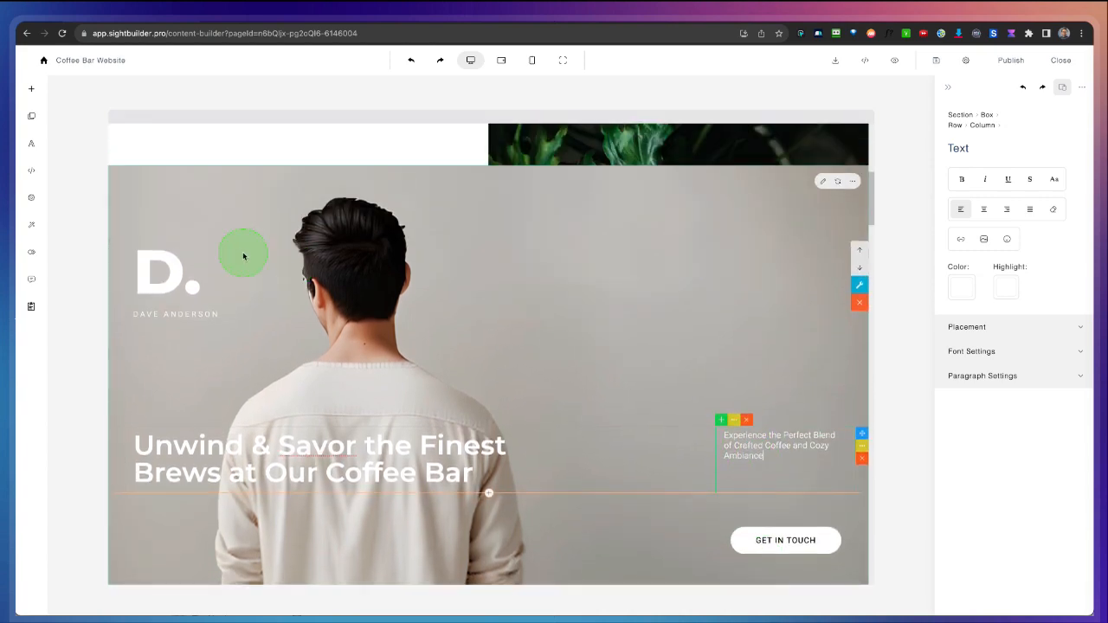
Remove the original hero section with the two latte cups so the new header leads the page
scroll(715, 268, up, 6)
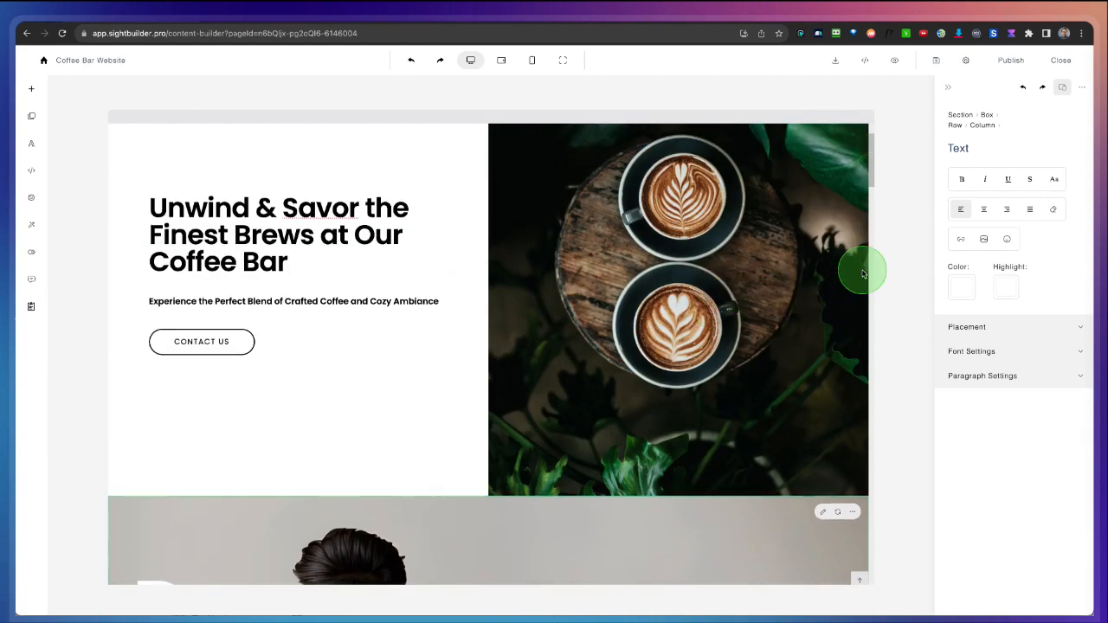
click(841, 284)
click(853, 259)
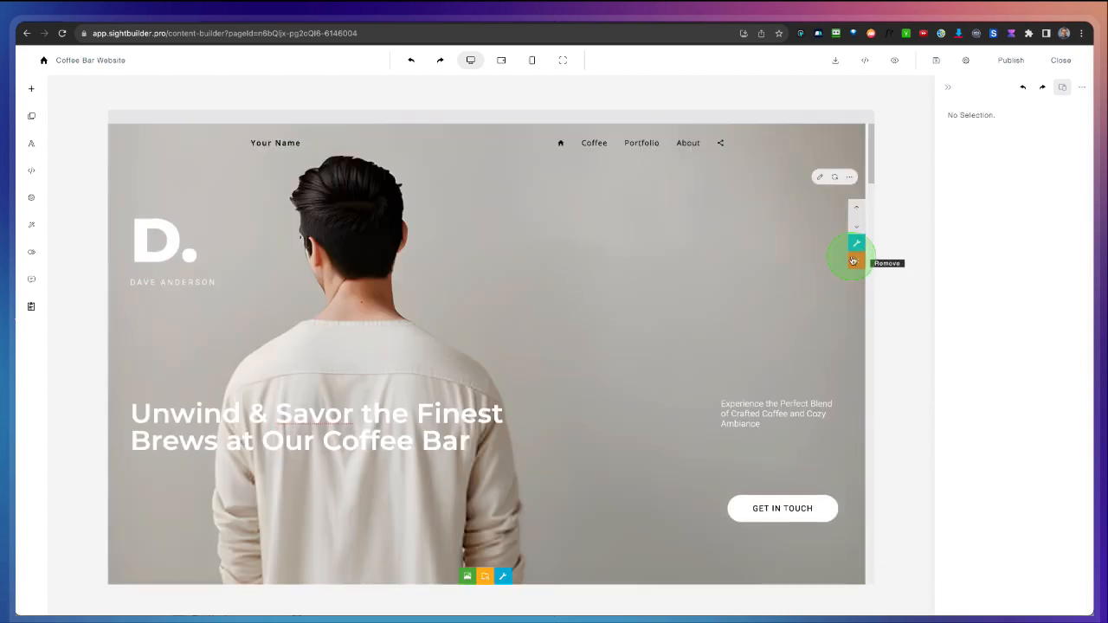
scroll(498, 260, down, 3)
scroll(498, 260, up, 3)
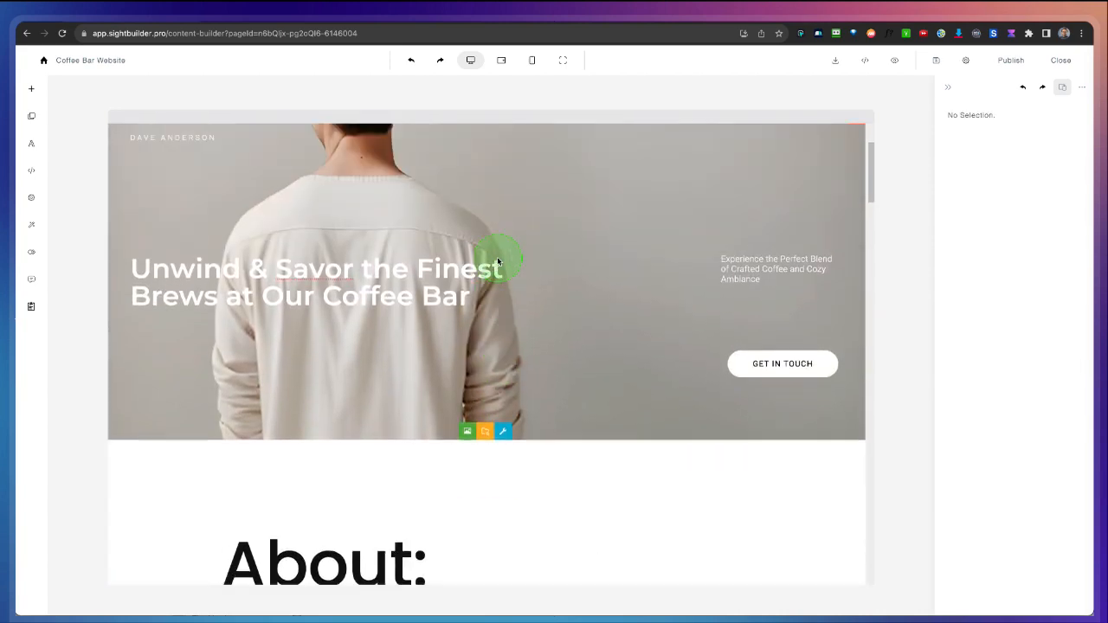
Replace the header's background image with the media search photo of portafilters and a latte on wooden boards
click(595, 293)
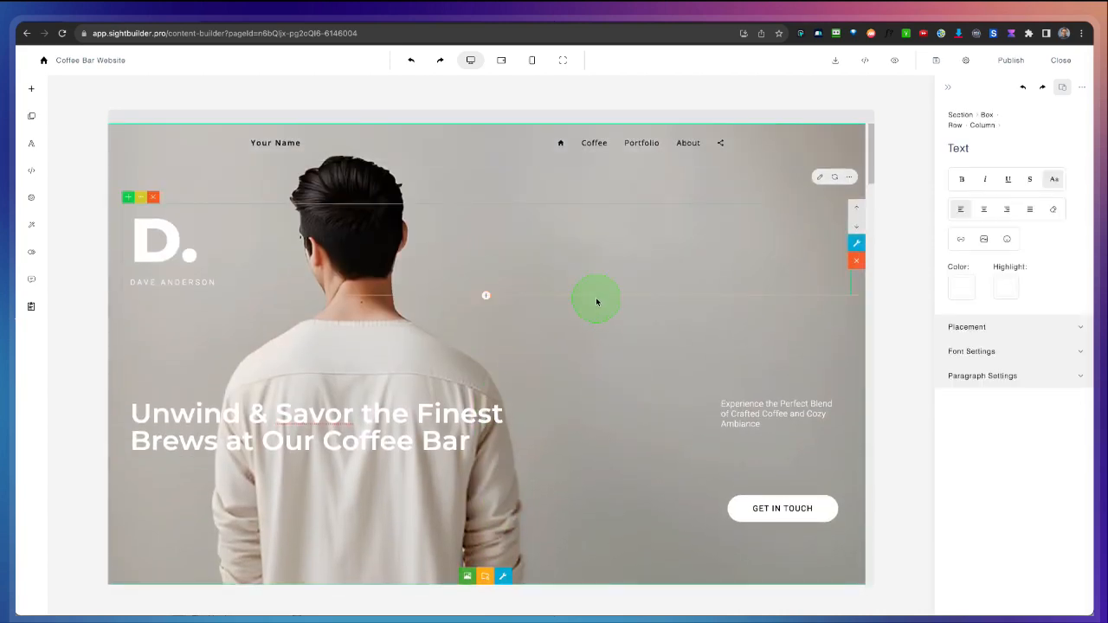
click(718, 330)
click(619, 478)
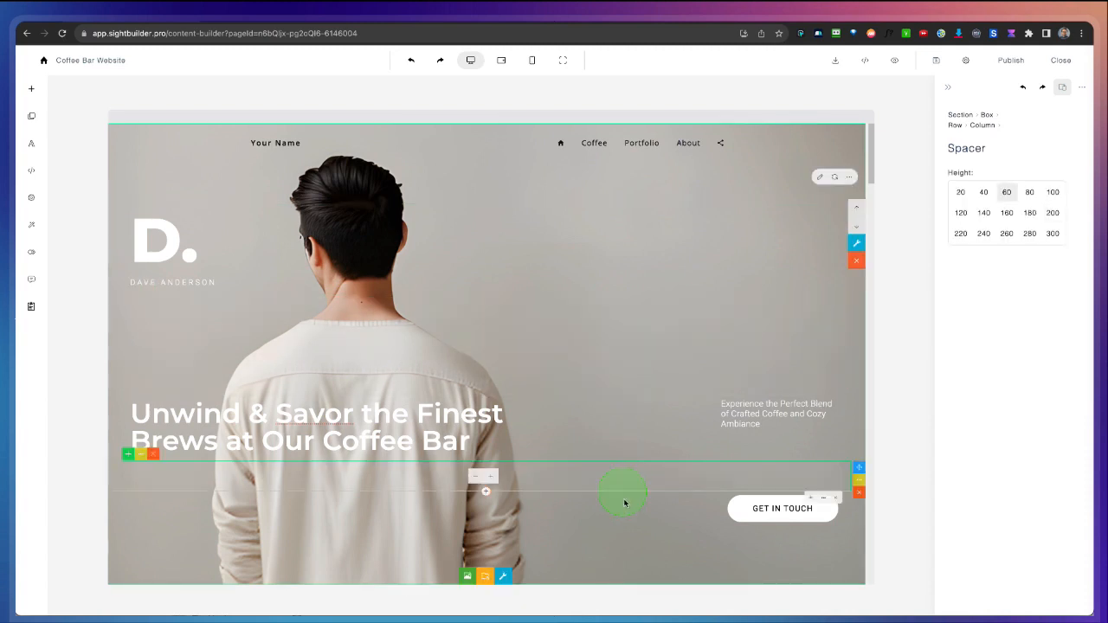
click(636, 543)
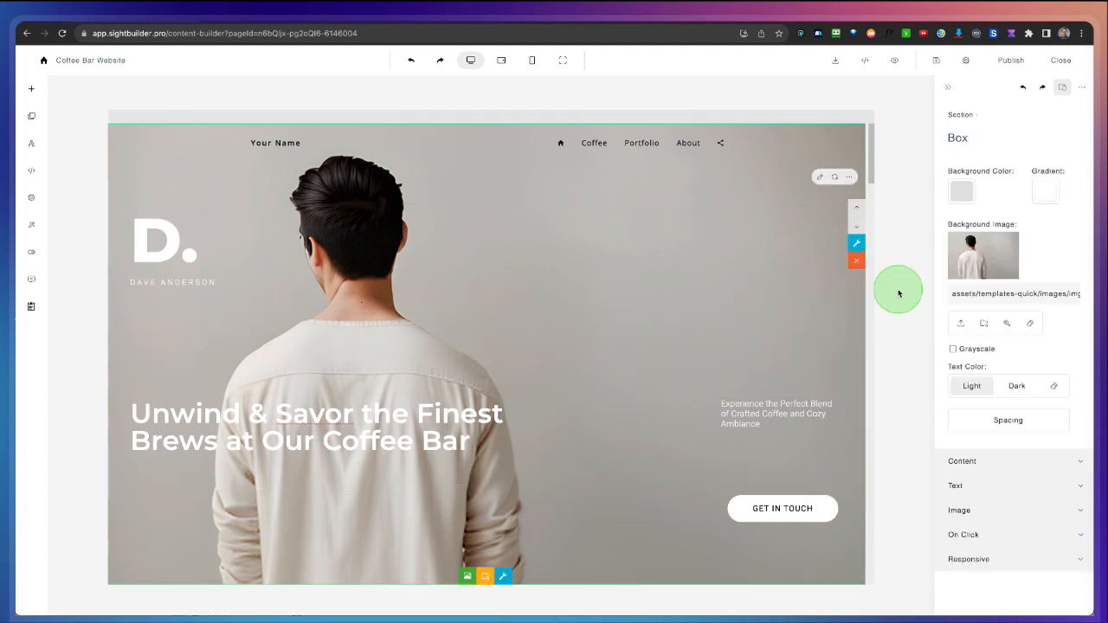
click(984, 325)
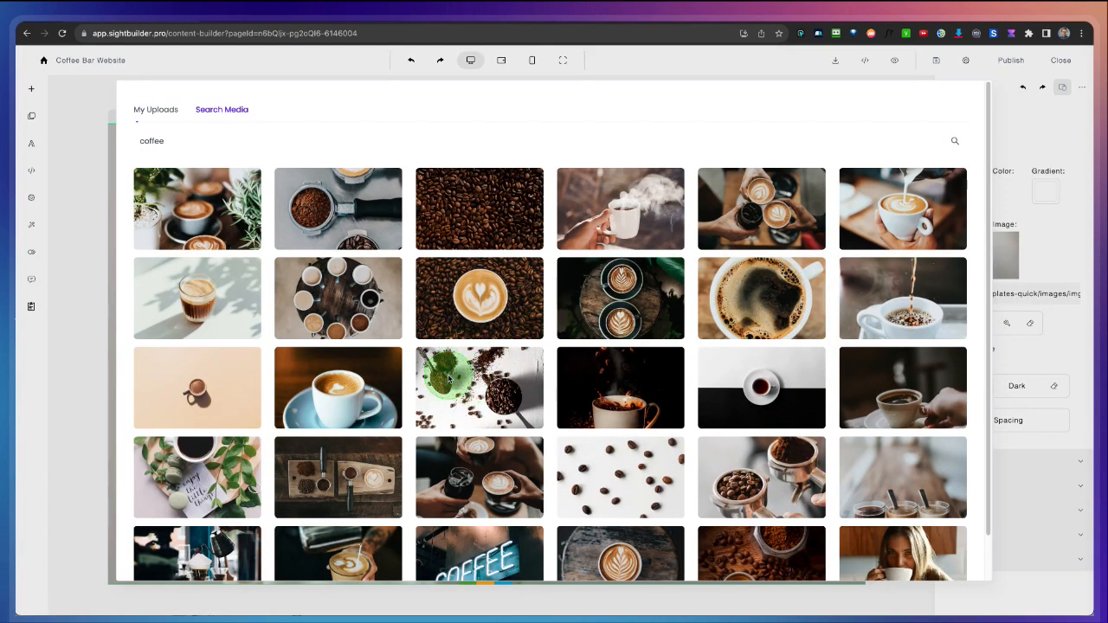
scroll(450, 378, down, 1)
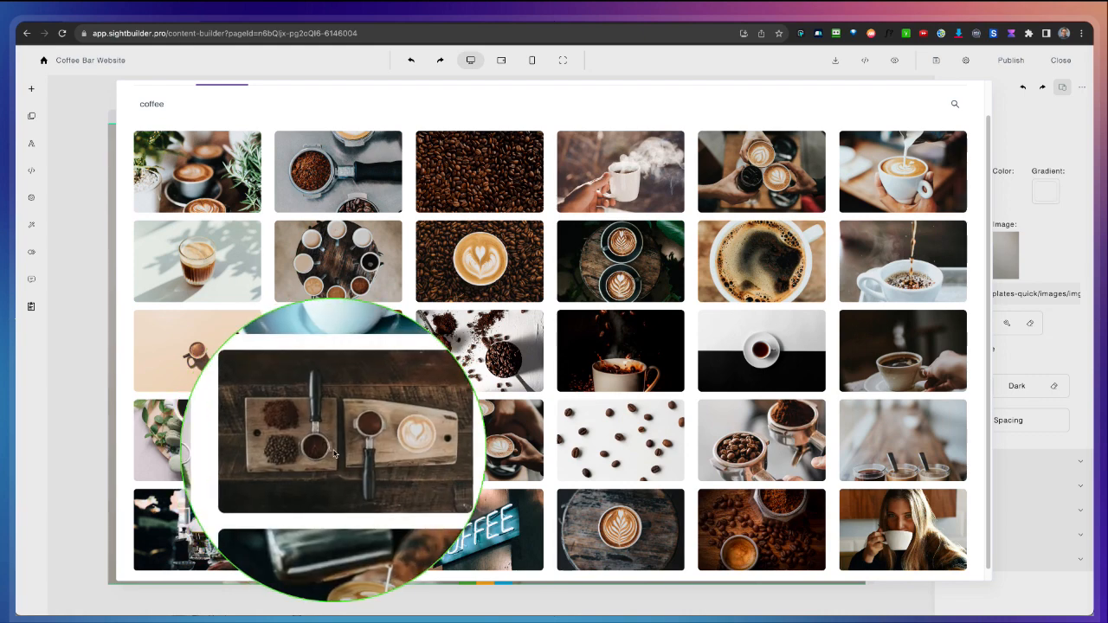
click(334, 444)
click(502, 468)
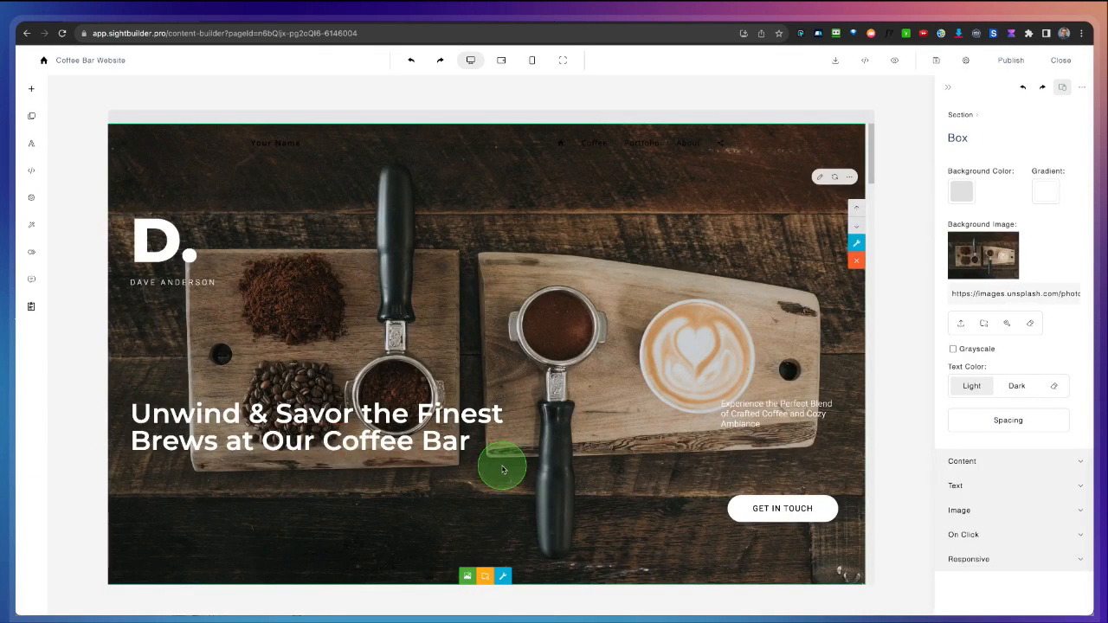
Review how the new header fits with the About text and photo sections below it
scroll(563, 384, down, 3)
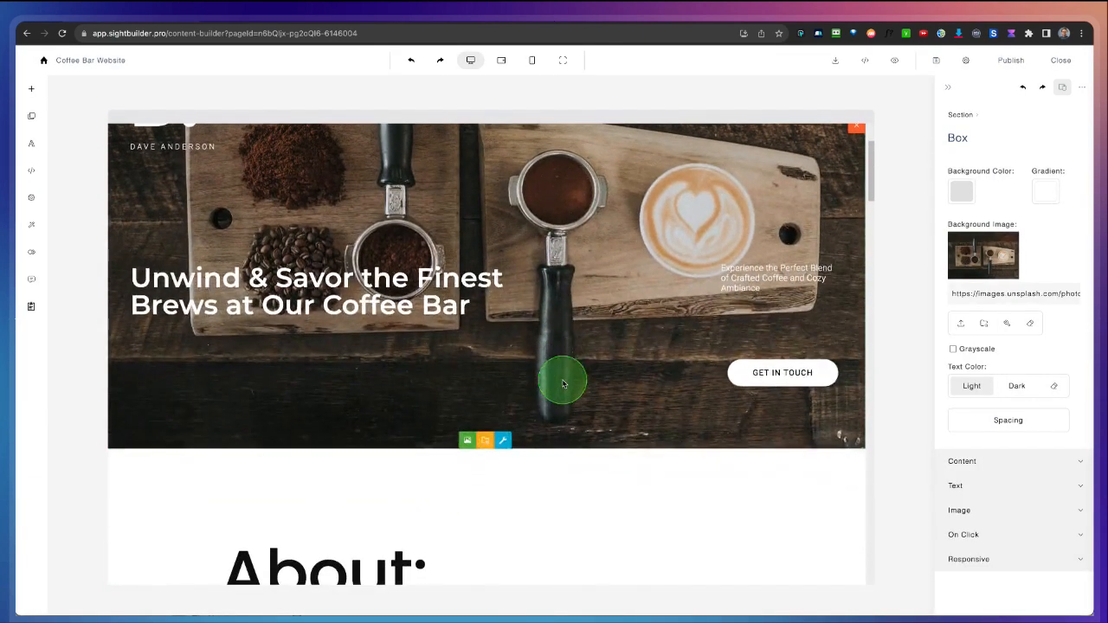
scroll(563, 384, up, 3)
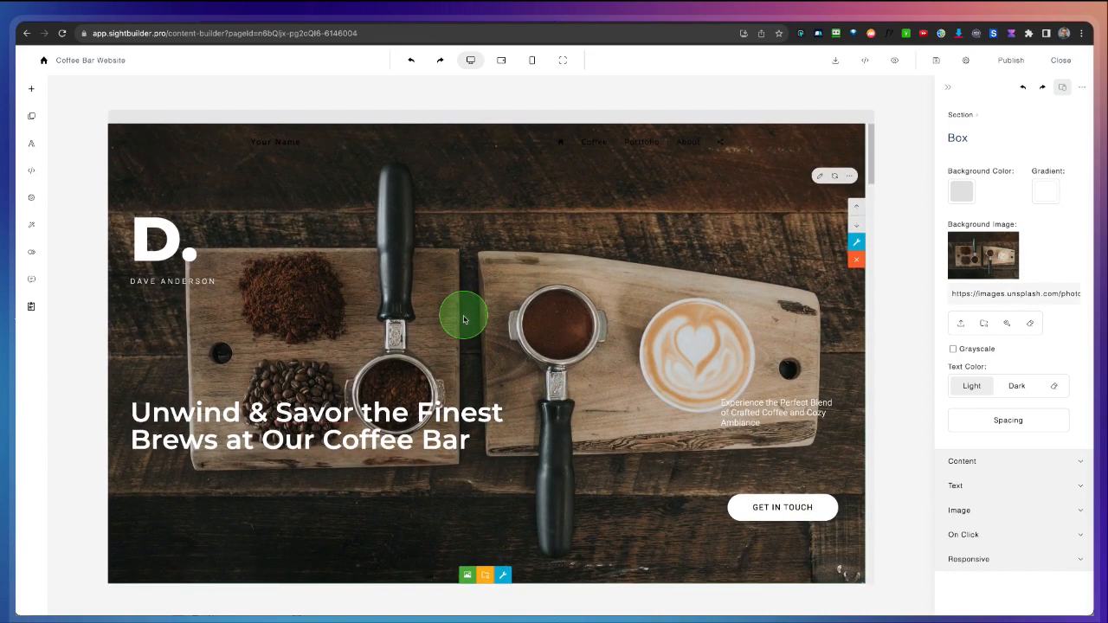
scroll(470, 327, down, 3)
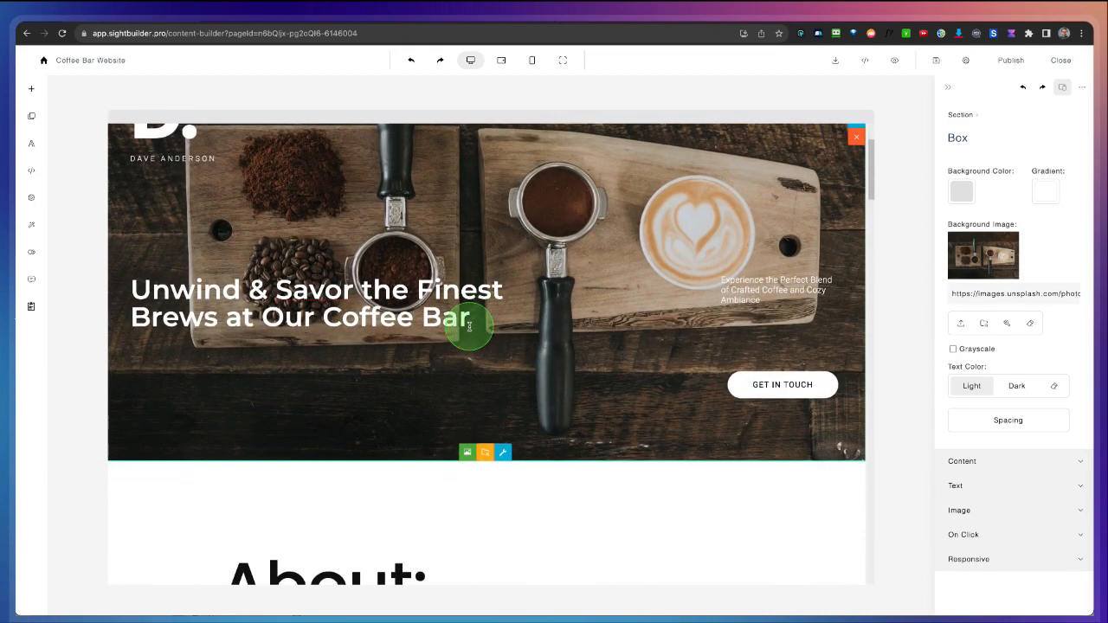
scroll(491, 377, down, 5)
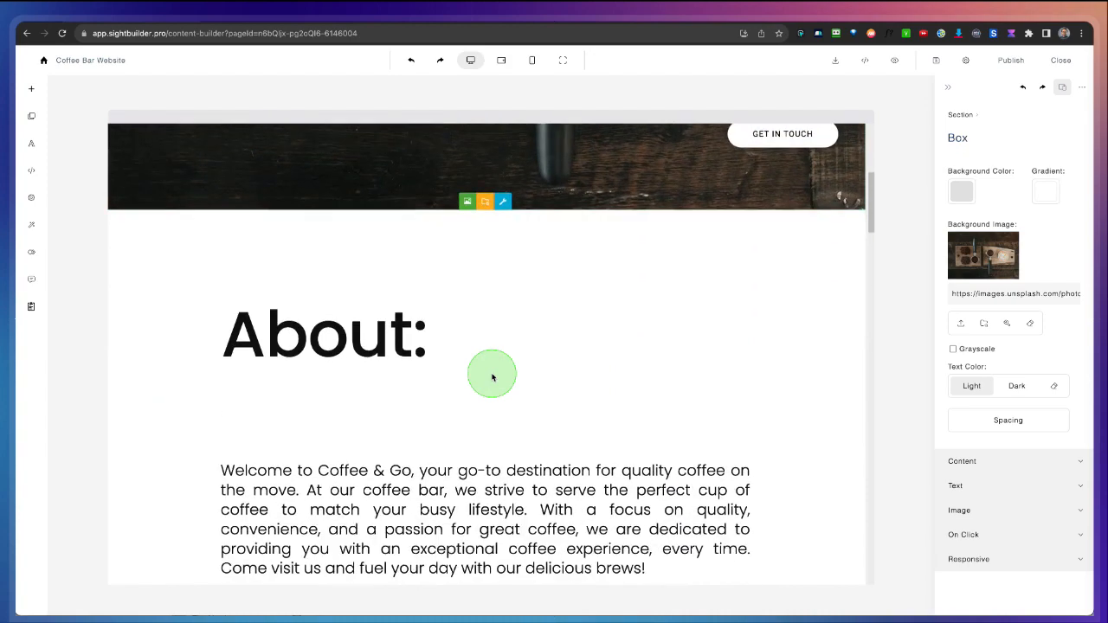
scroll(491, 370, down, 5)
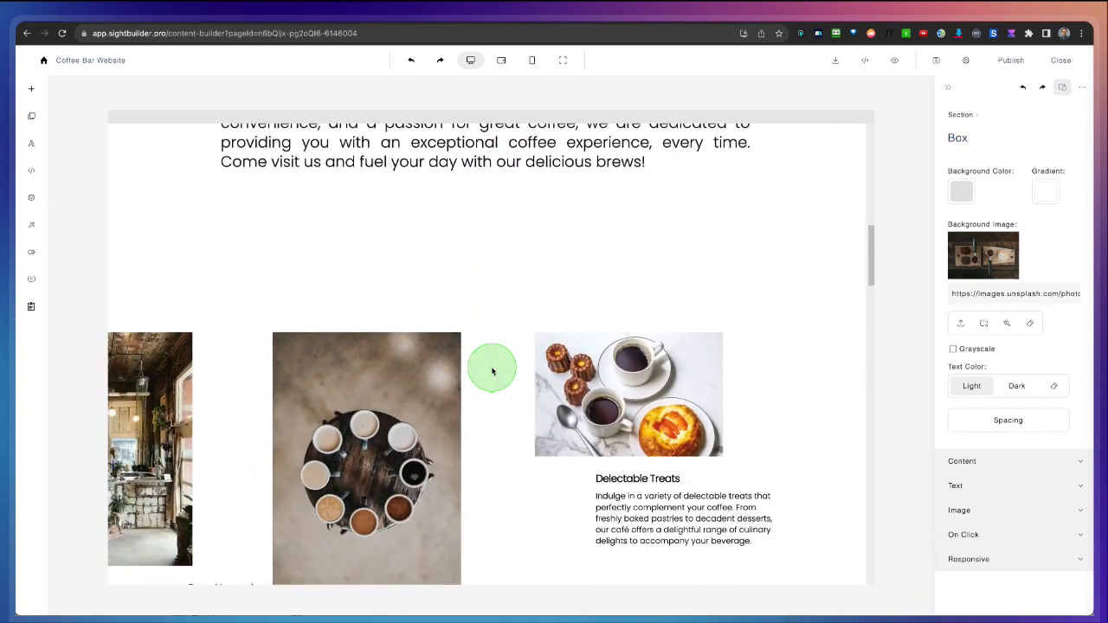
scroll(638, 425, up, 13)
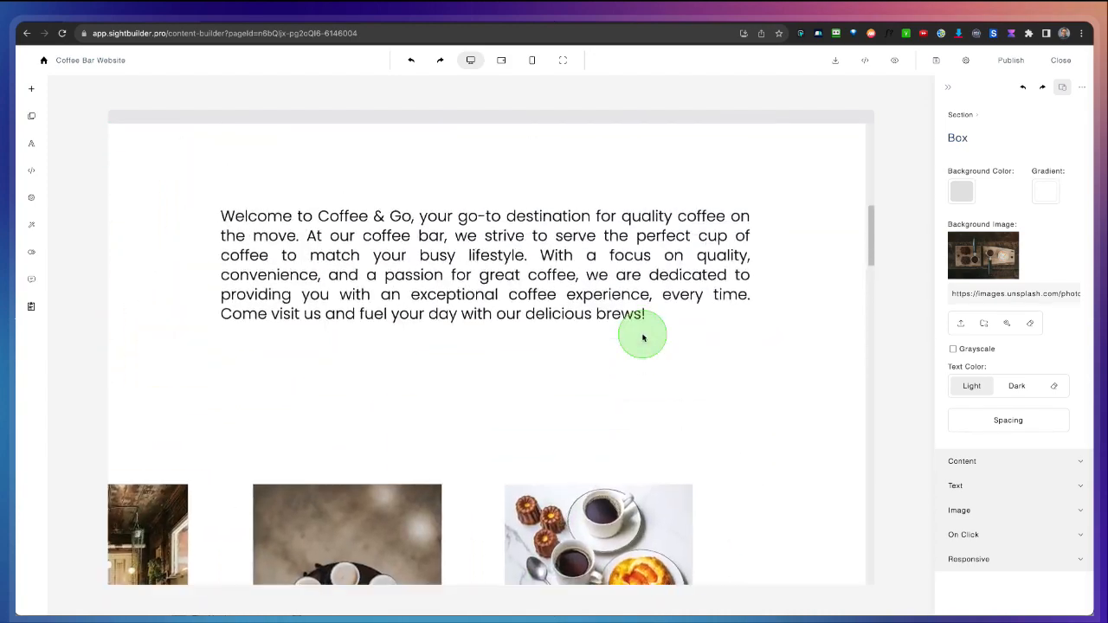
scroll(642, 338, up, 1)
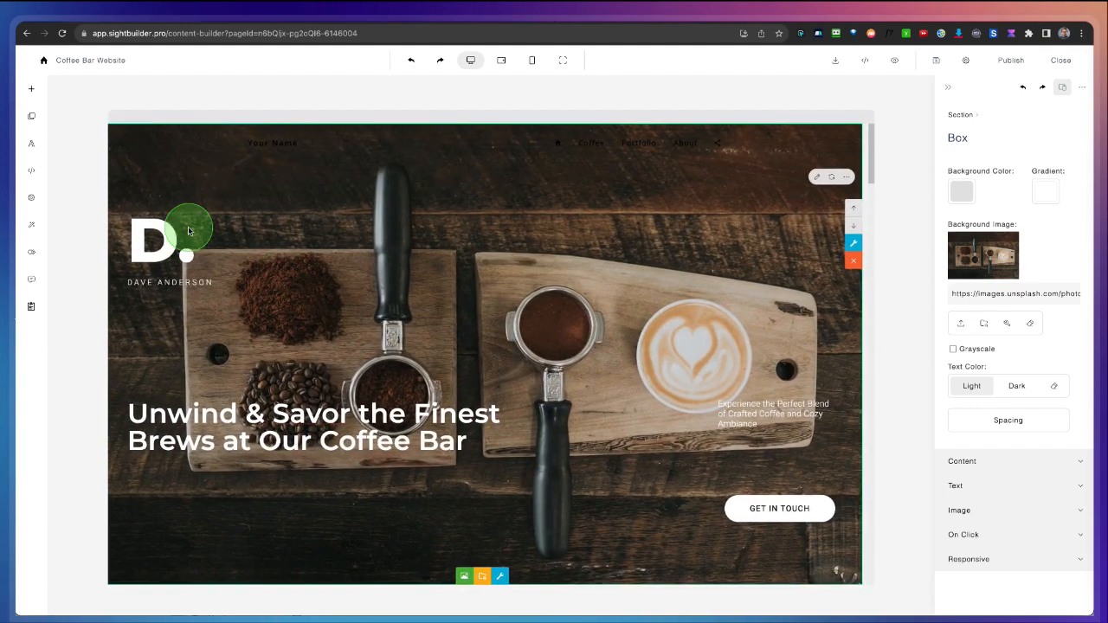
Reduce the canvas zoom to about the middle of its range and check the About section at that scale
click(32, 200)
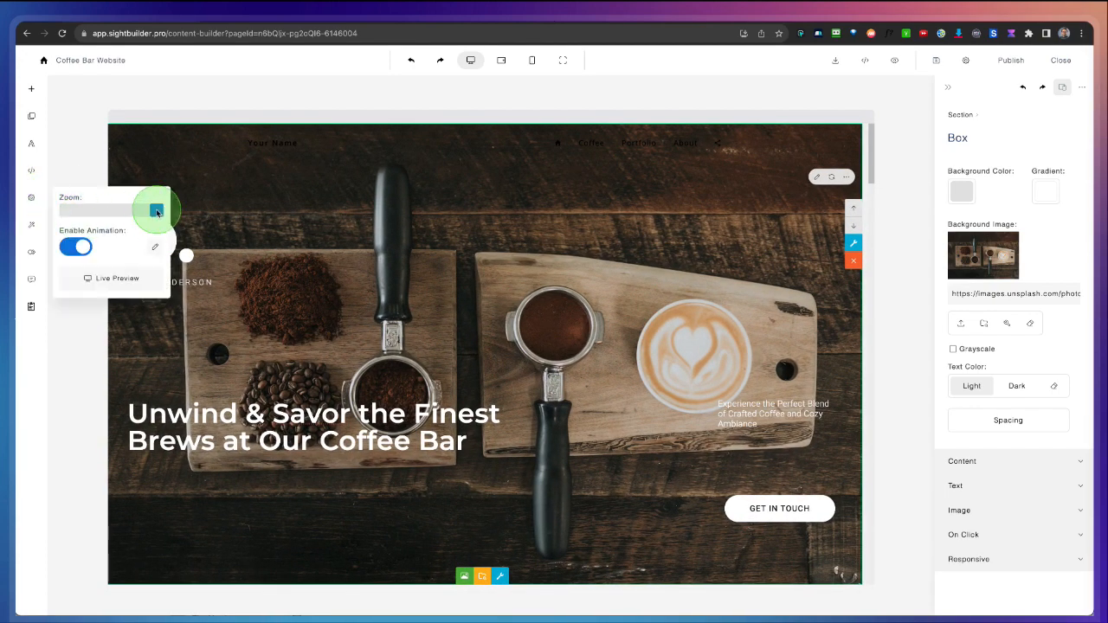
drag(155, 211, 109, 209)
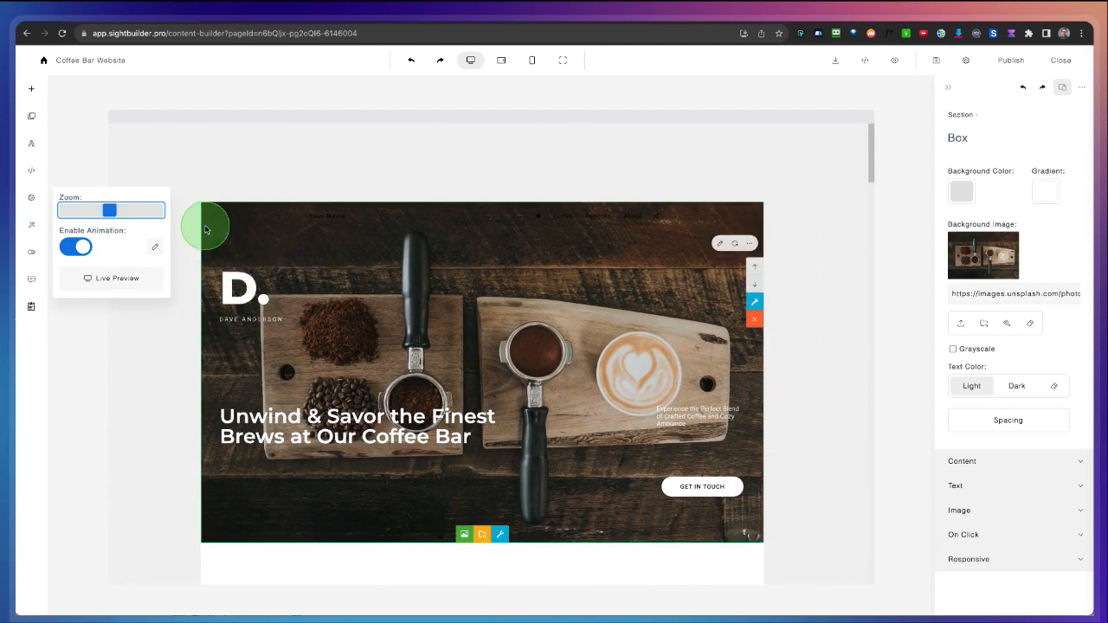
click(791, 547)
scroll(791, 547, down, 5)
scroll(790, 546, down, 1)
scroll(790, 547, up, 1)
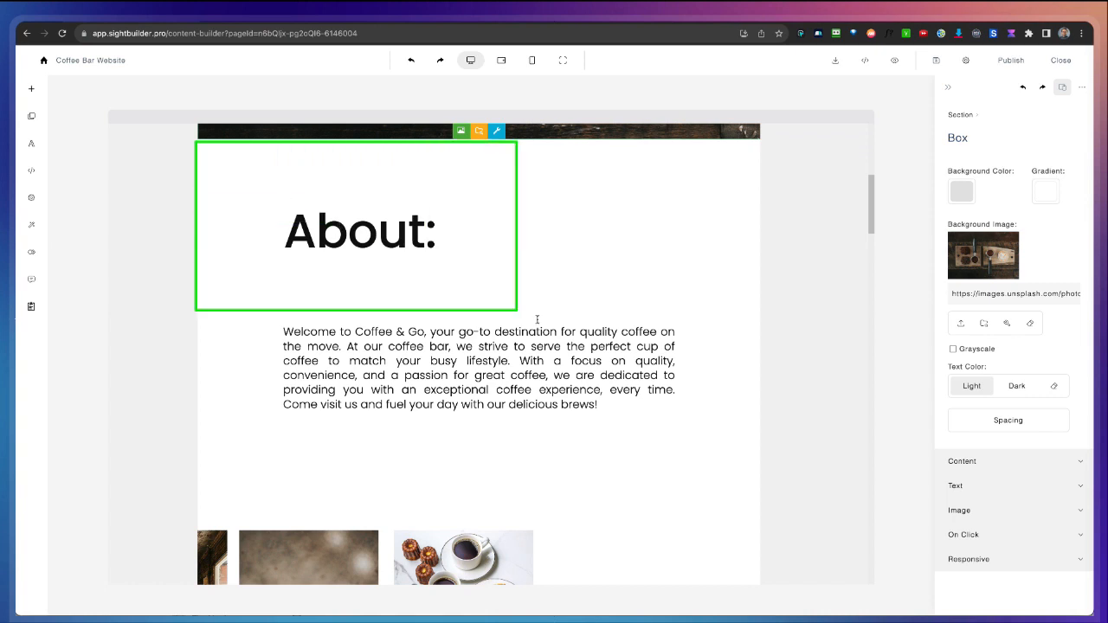
click(816, 500)
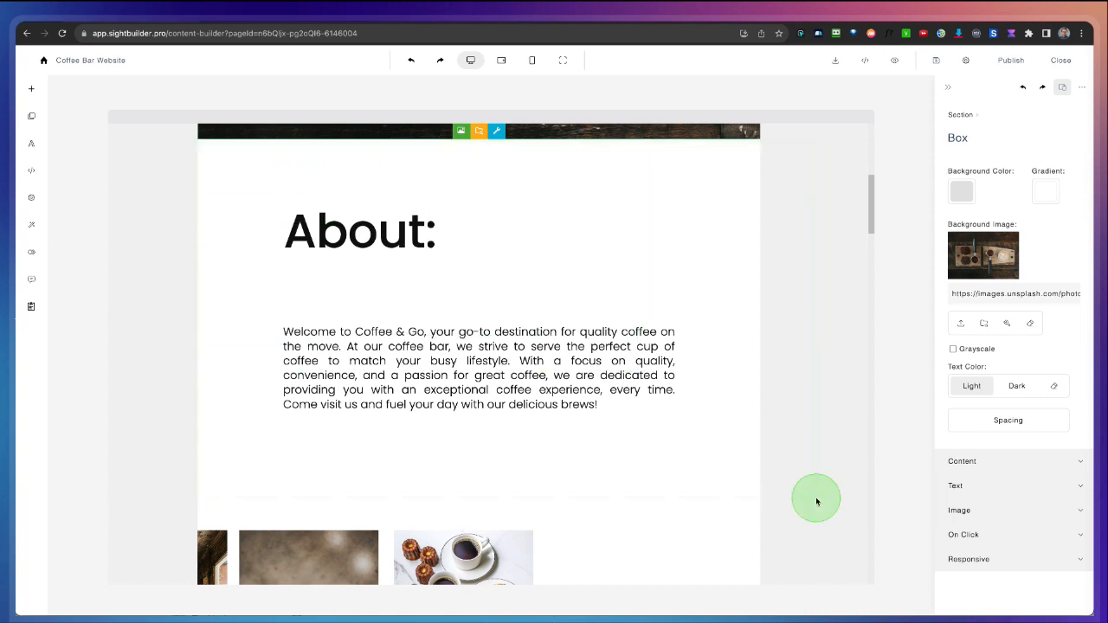
Add the Basic content block with a round cherries image and side text below the About section's welcome paragraph
click(669, 463)
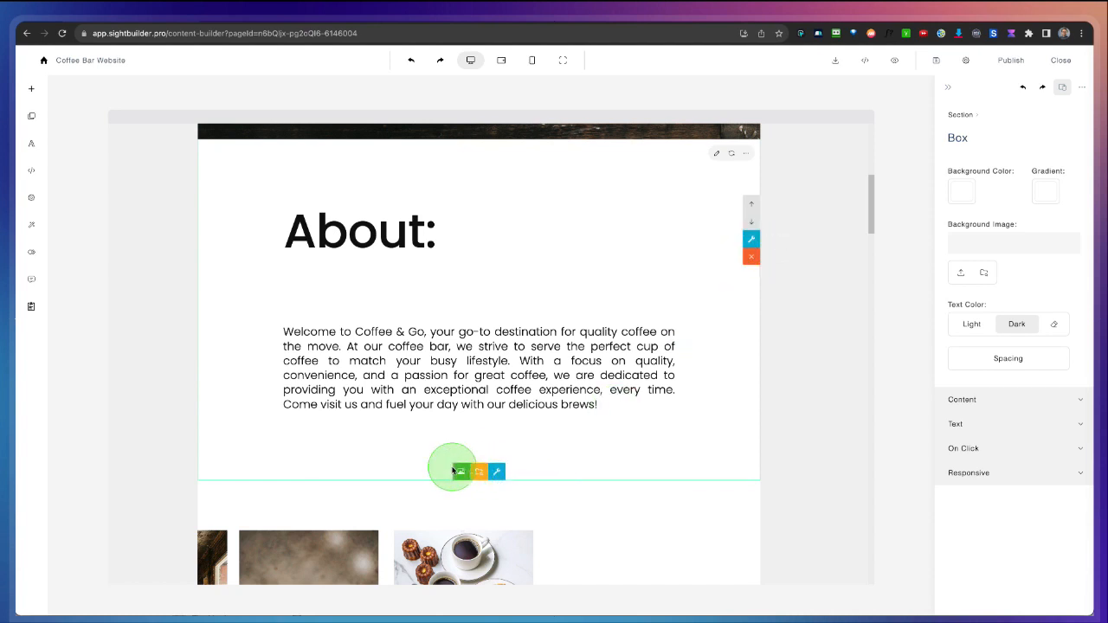
scroll(613, 460, up, 1)
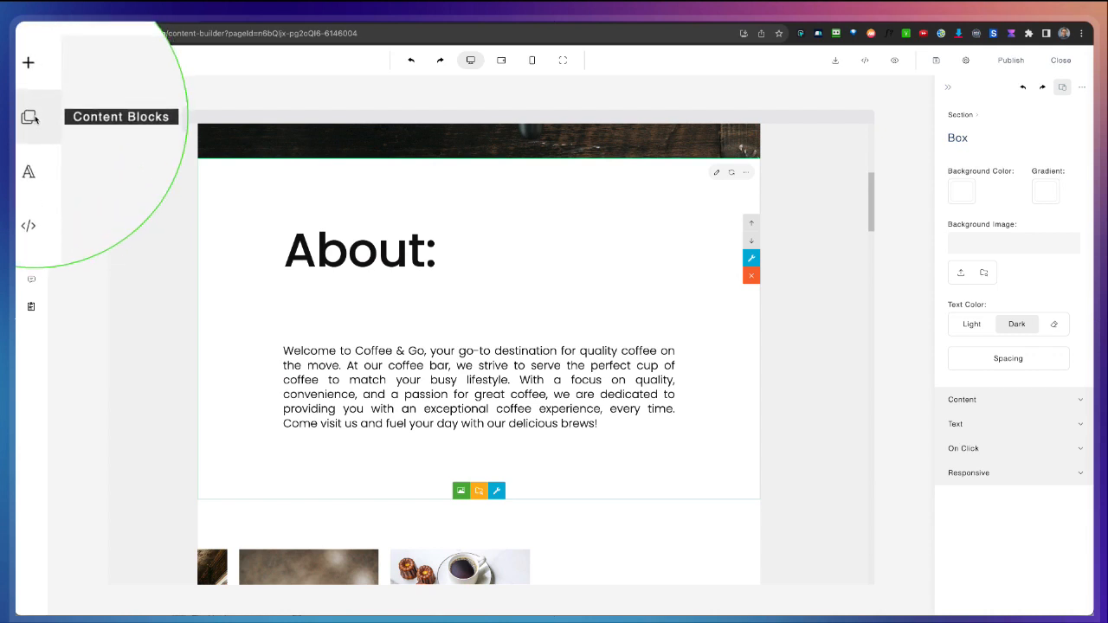
click(32, 116)
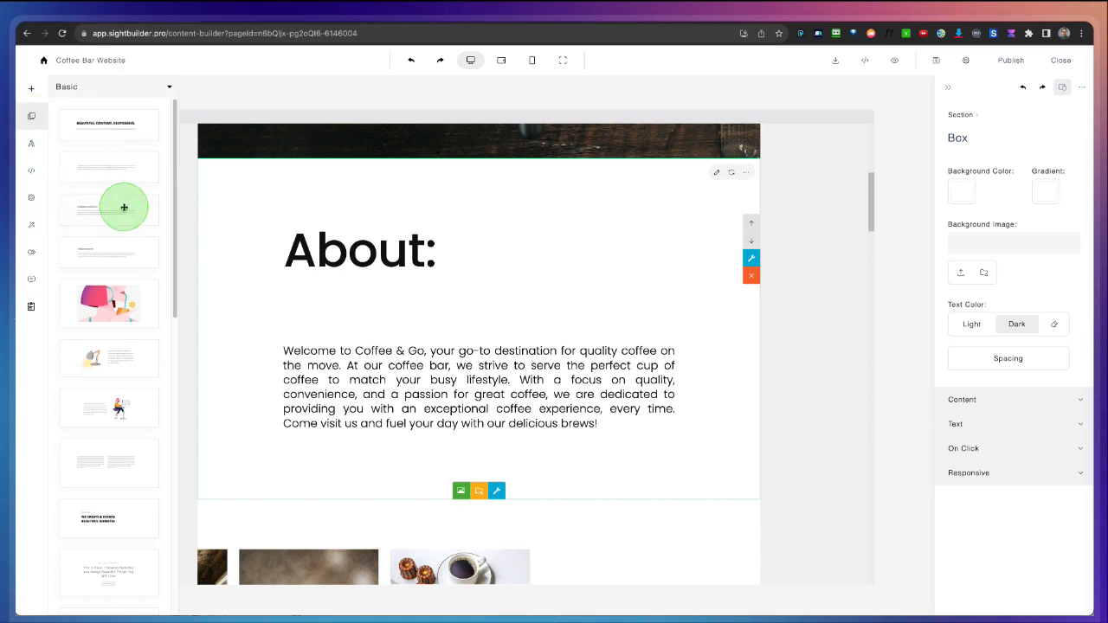
scroll(124, 208, down, 3)
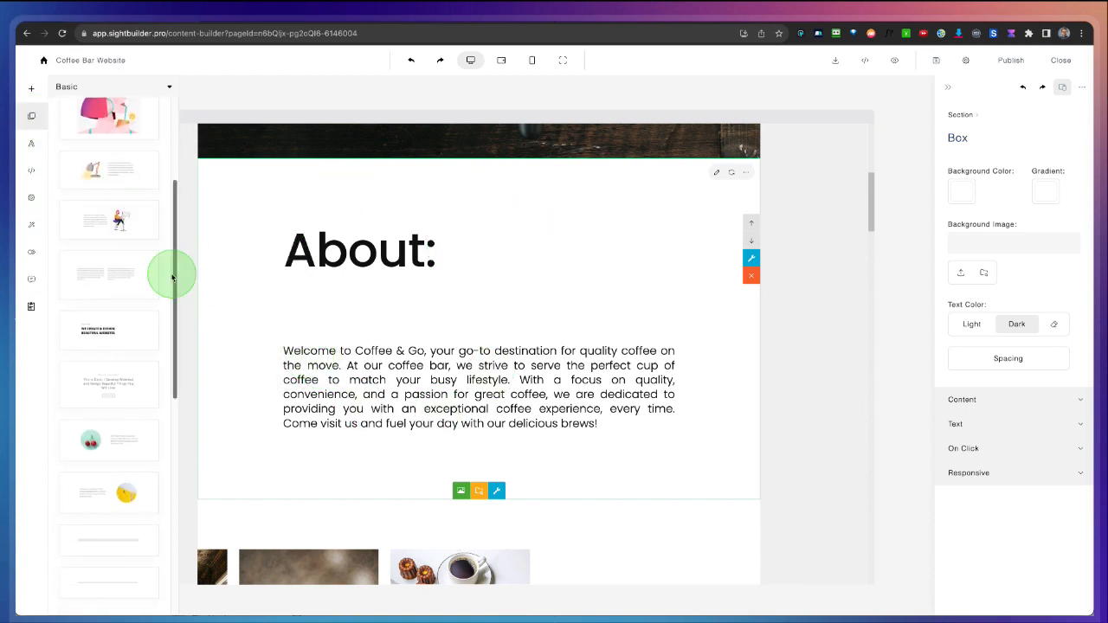
scroll(138, 339, down, 1)
scroll(138, 340, down, 1)
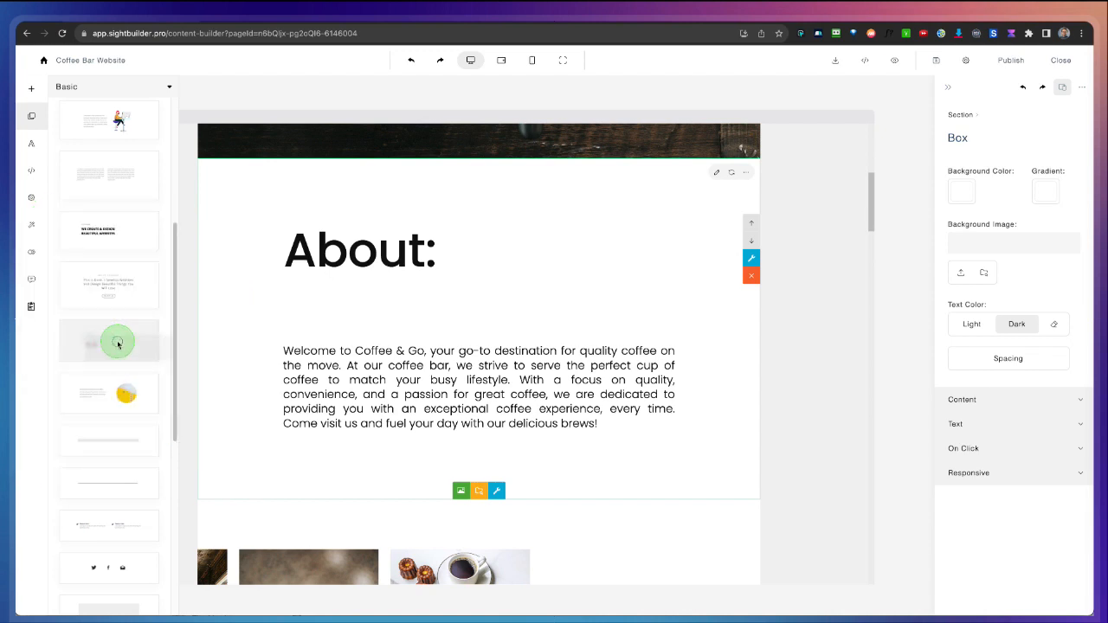
drag(184, 357, 403, 438)
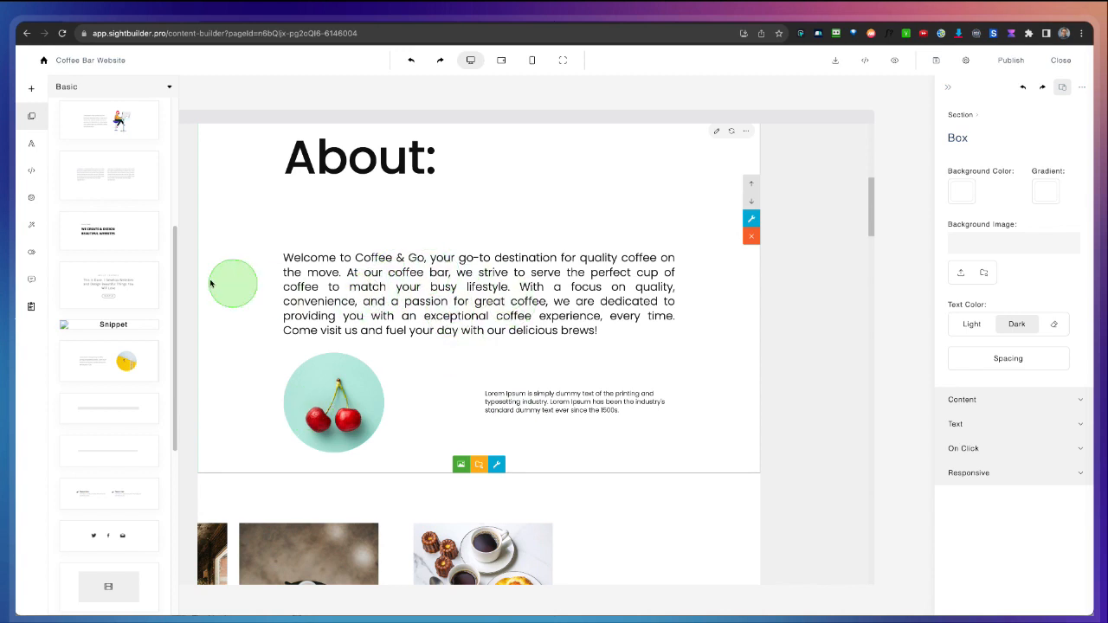
Add the Basic plain paragraph content block beneath the cherries image row in the About section
scroll(124, 275, down, 1)
scroll(125, 277, up, 3)
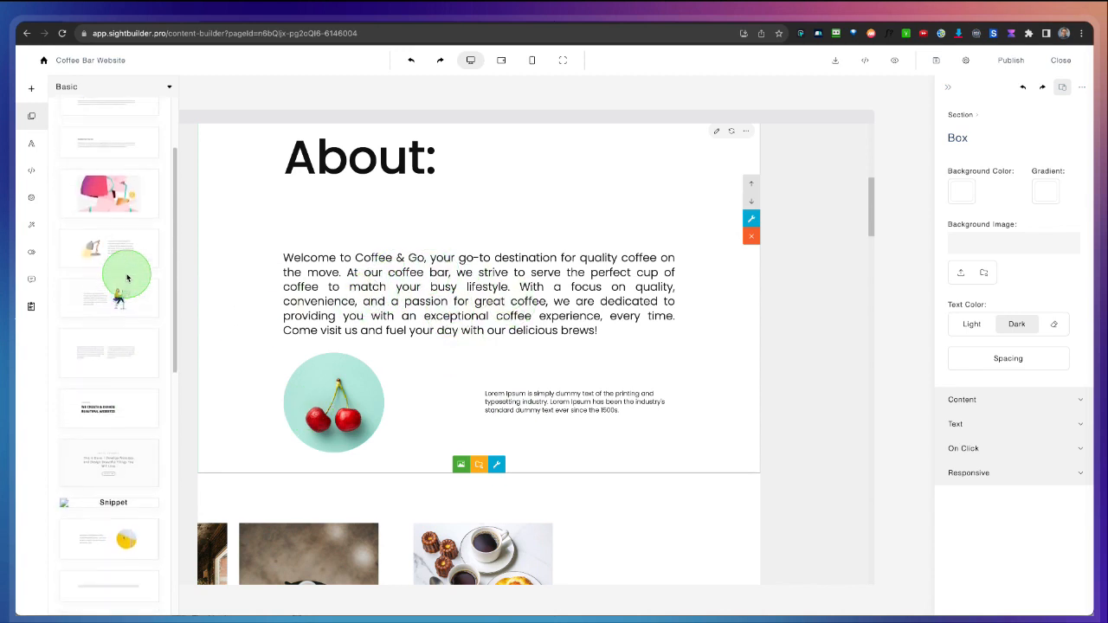
scroll(126, 277, up, 2)
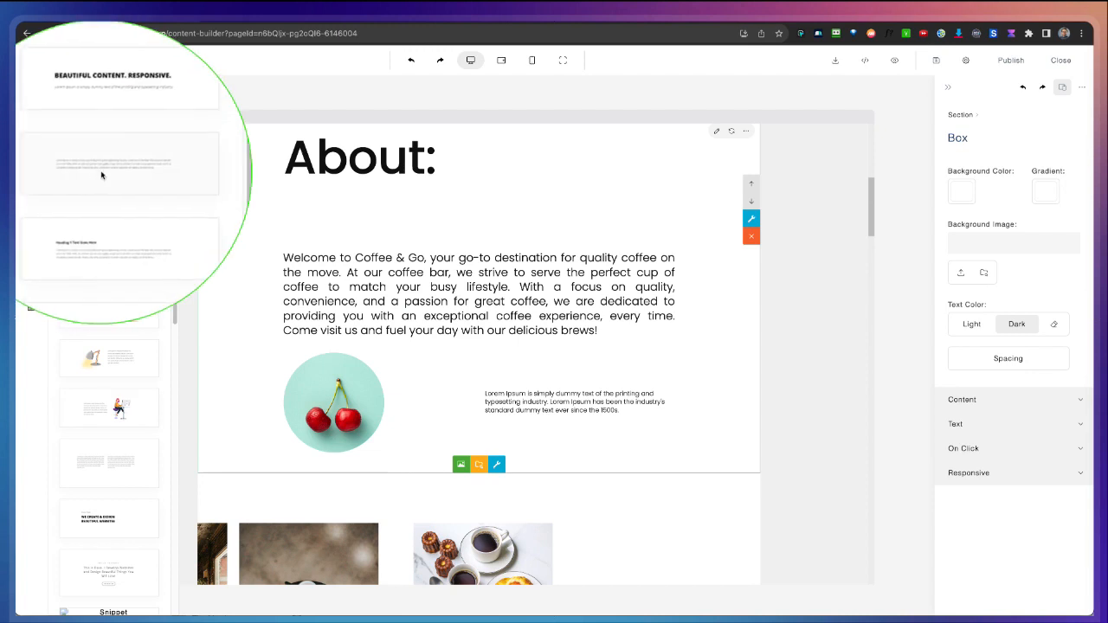
drag(96, 169, 418, 446)
scroll(519, 350, down, 2)
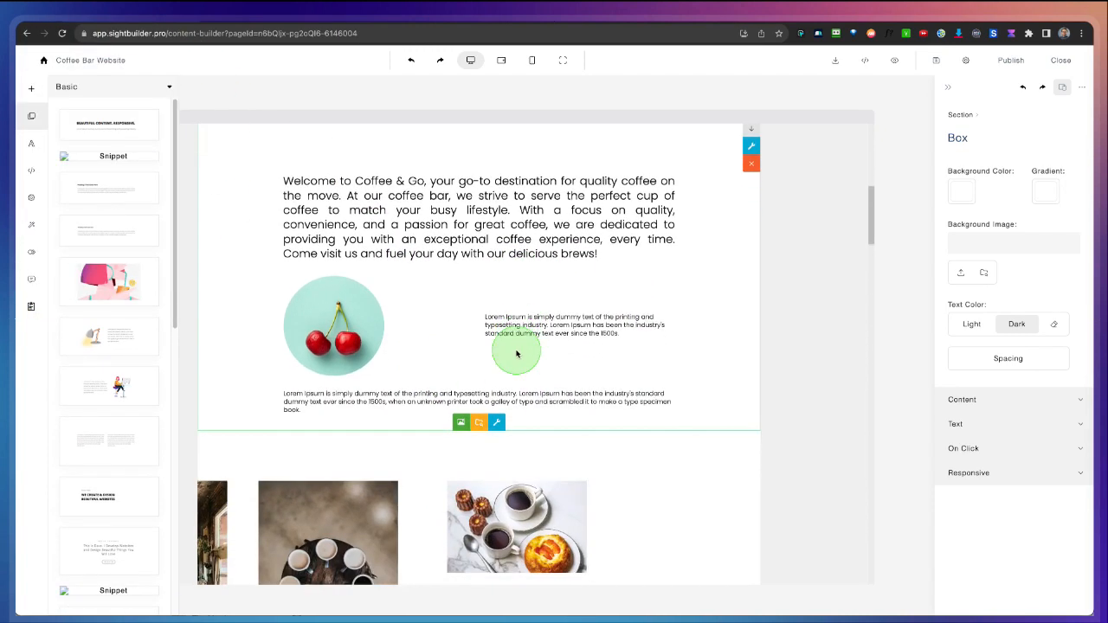
Replace the cherries image with the smiling blonde woman's photo from a media search for "profile picture"
click(418, 386)
scroll(393, 337, up, 2)
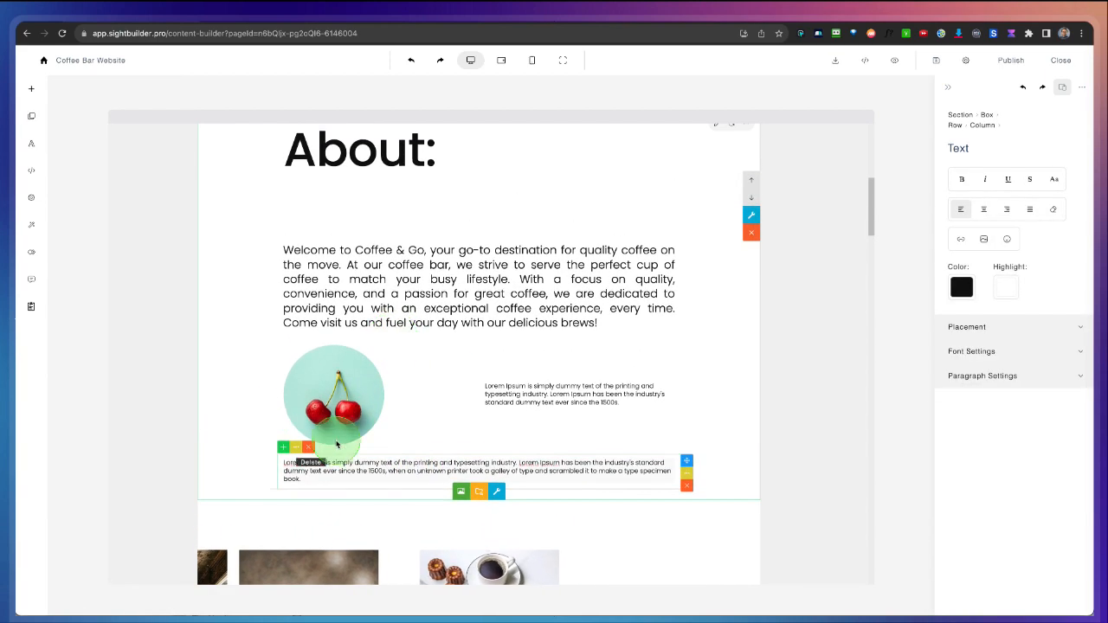
click(344, 396)
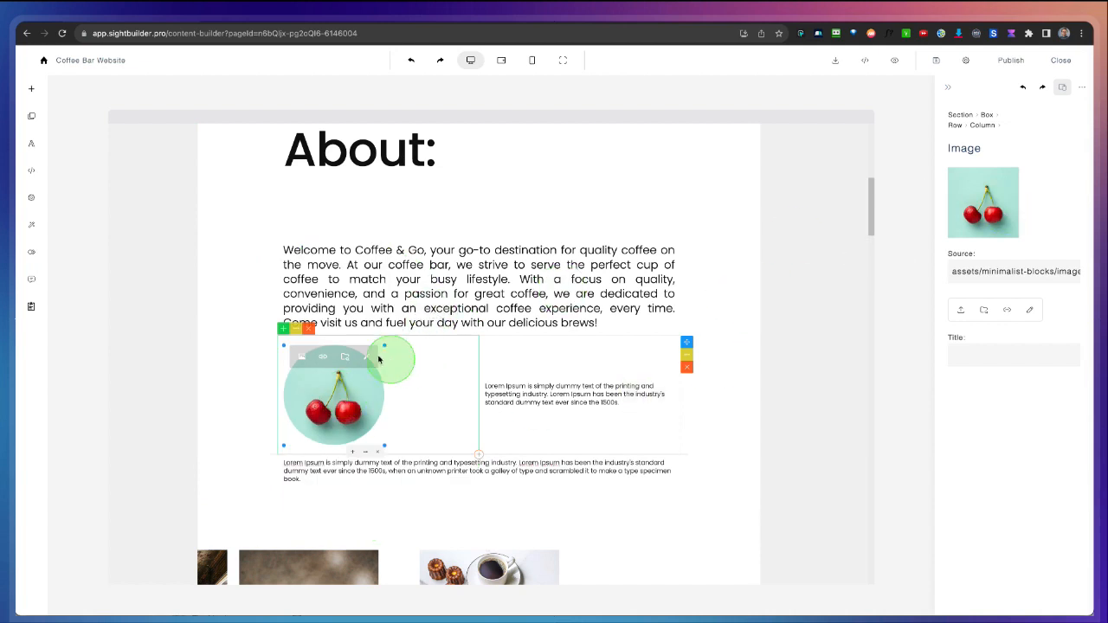
click(960, 312)
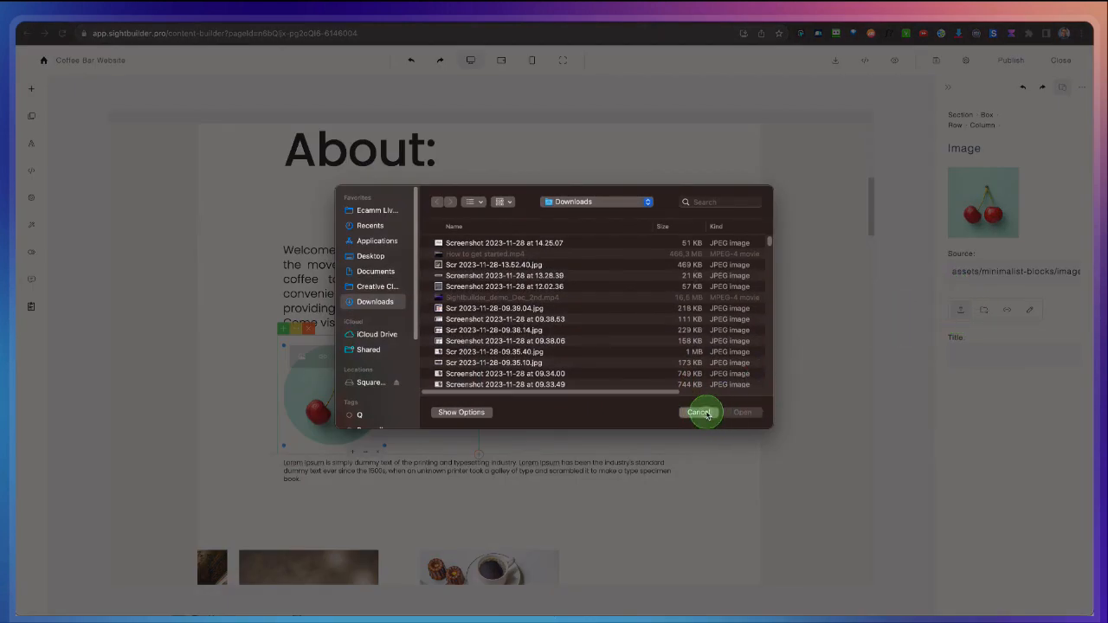
click(701, 412)
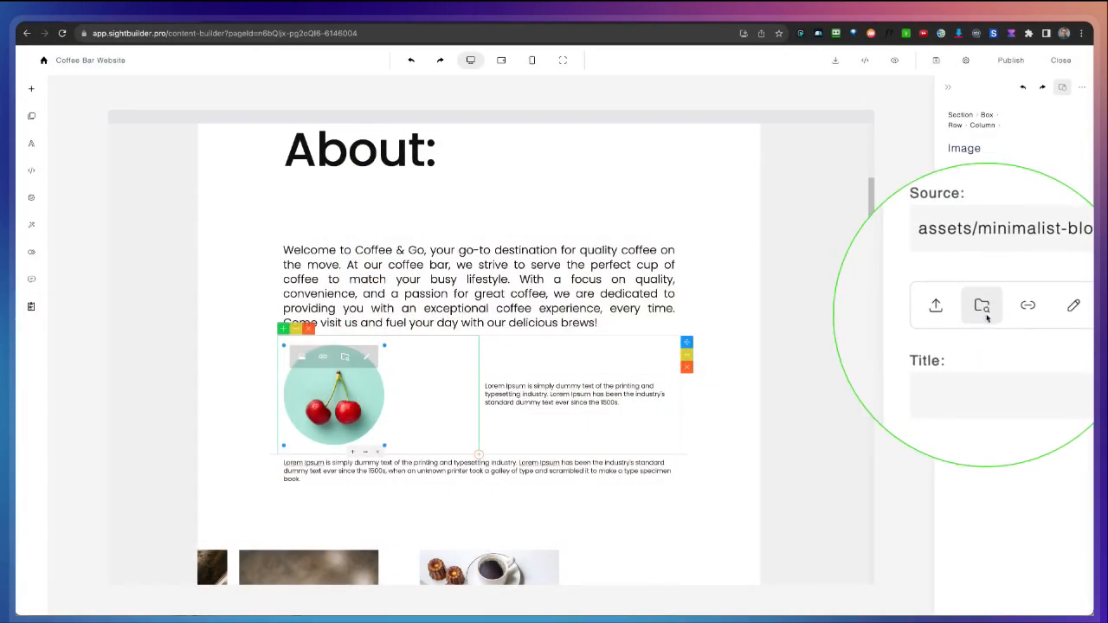
click(984, 312)
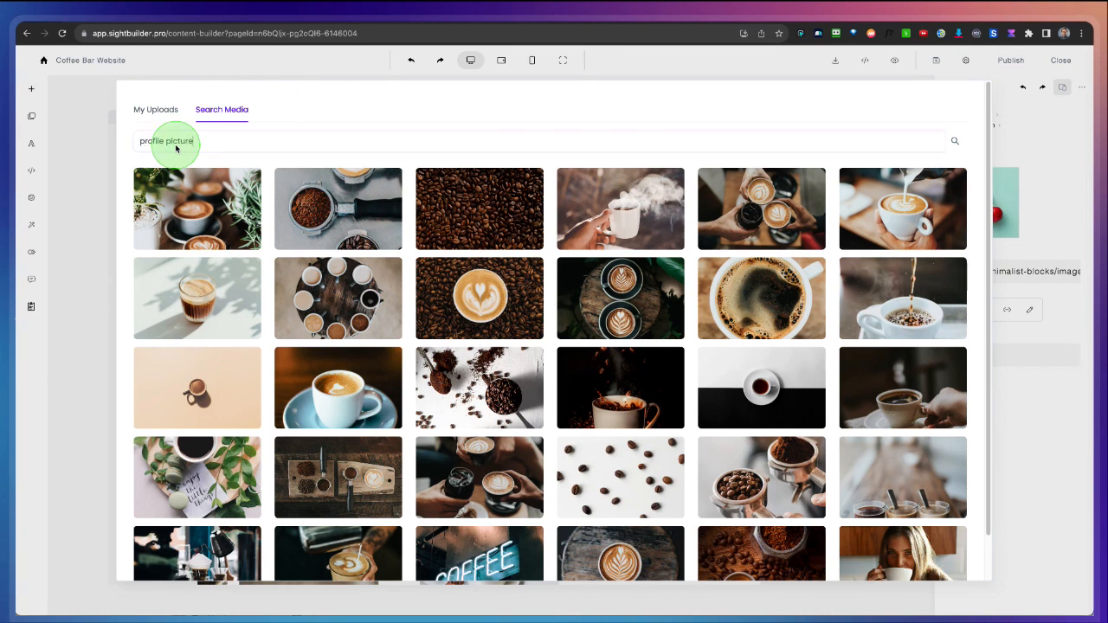
key(Return)
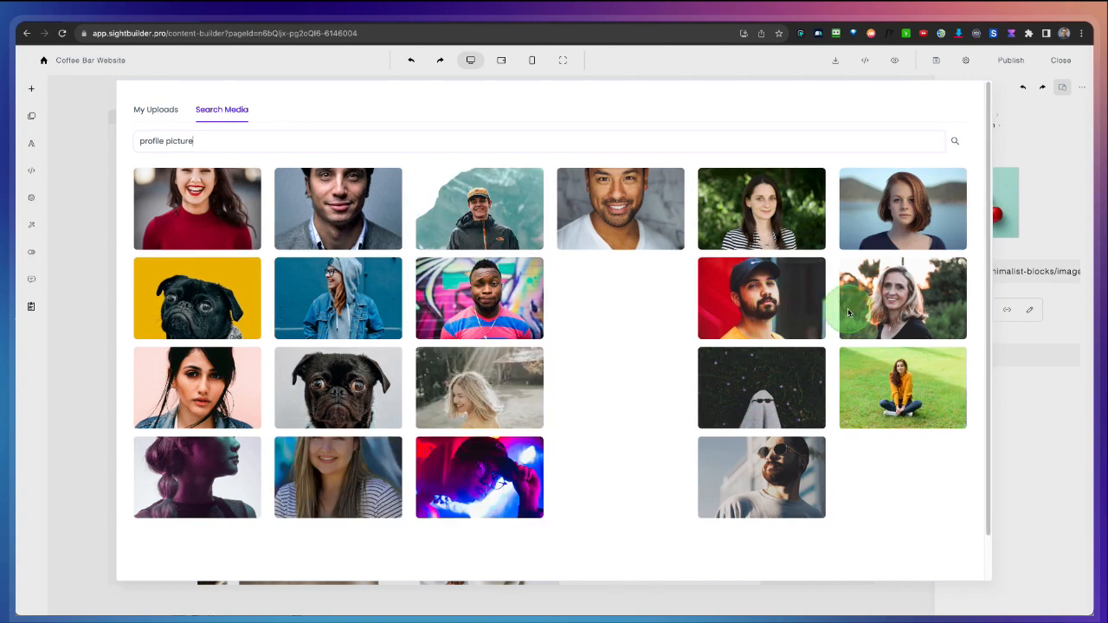
click(902, 301)
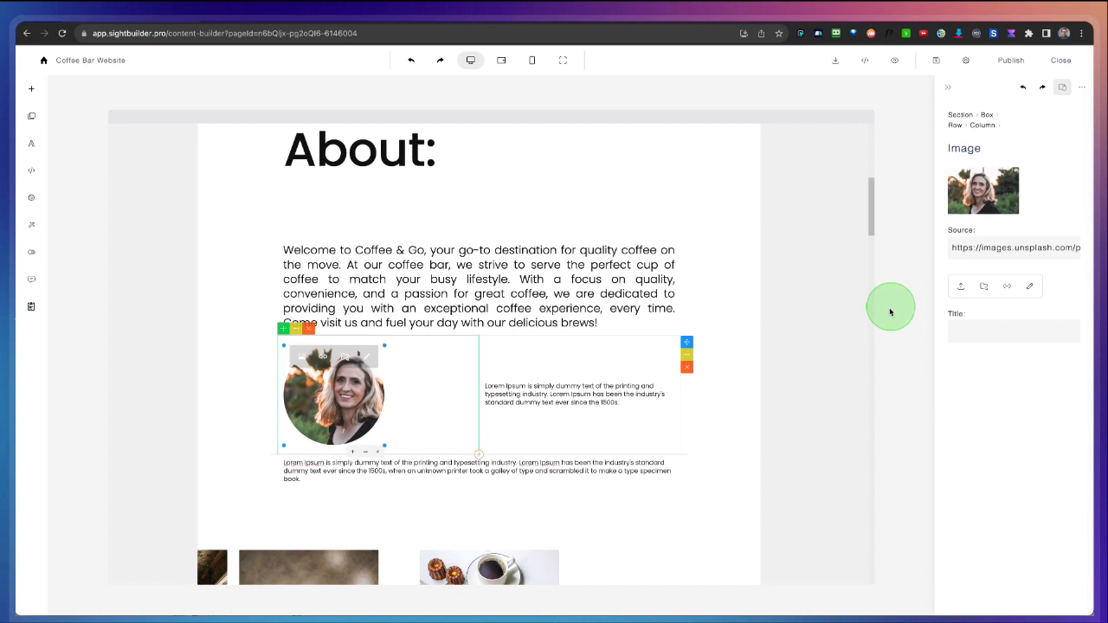
Select the placeholder text beside the portrait and look at the AI Assistant's modes, leaving the text as it is
click(564, 404)
triple_click(520, 397)
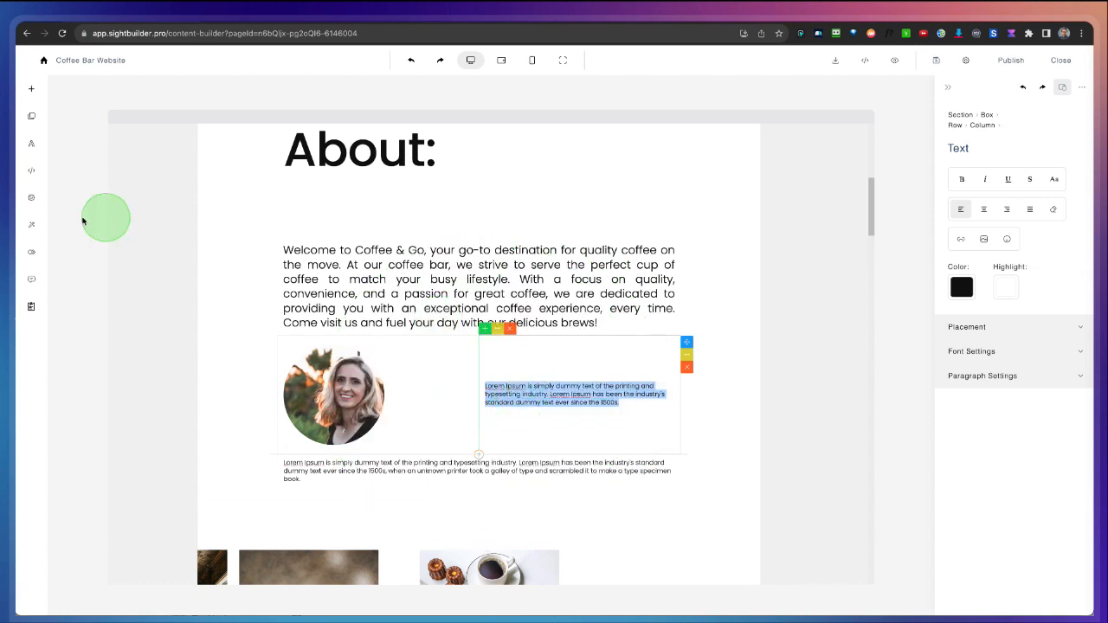
click(32, 279)
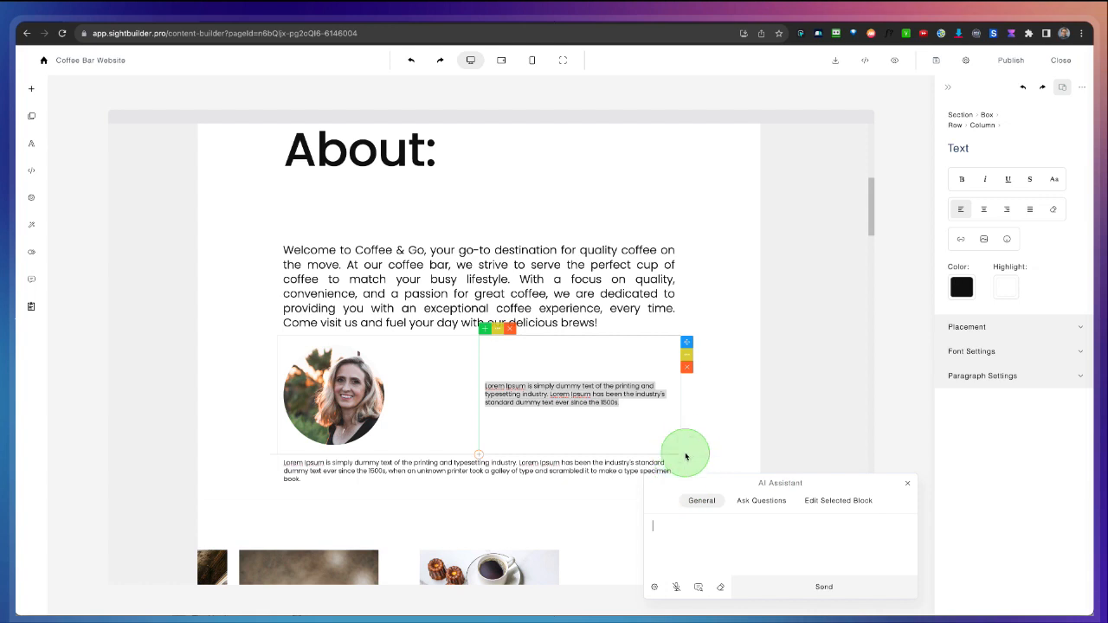
click(908, 486)
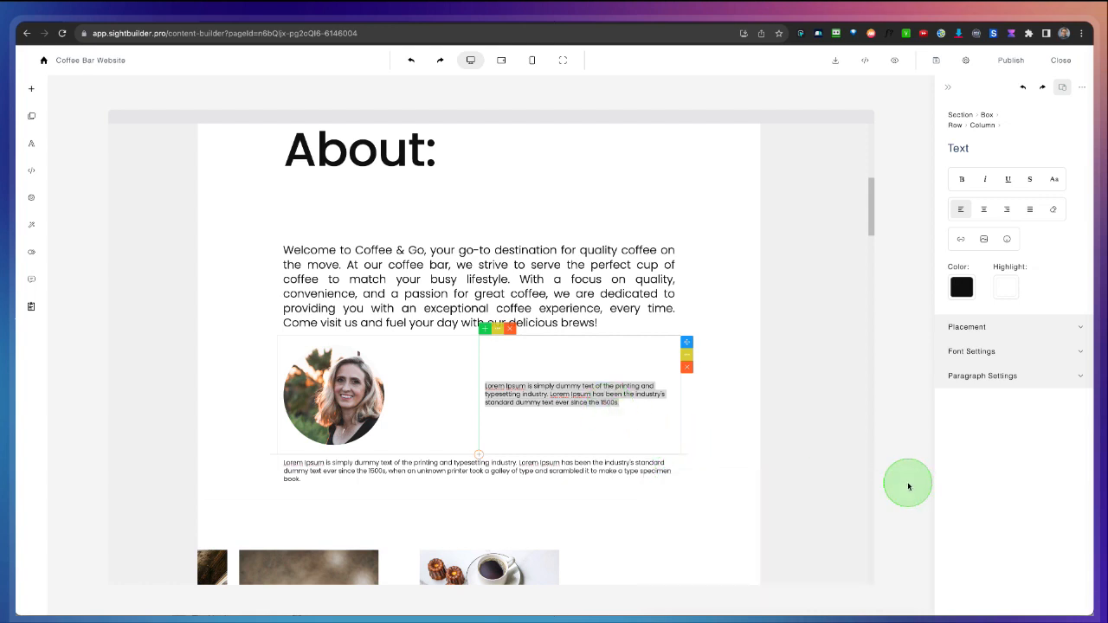
Add a YouTube video content block beneath the lower placeholder paragraph in the About section
scroll(309, 273, down, 2)
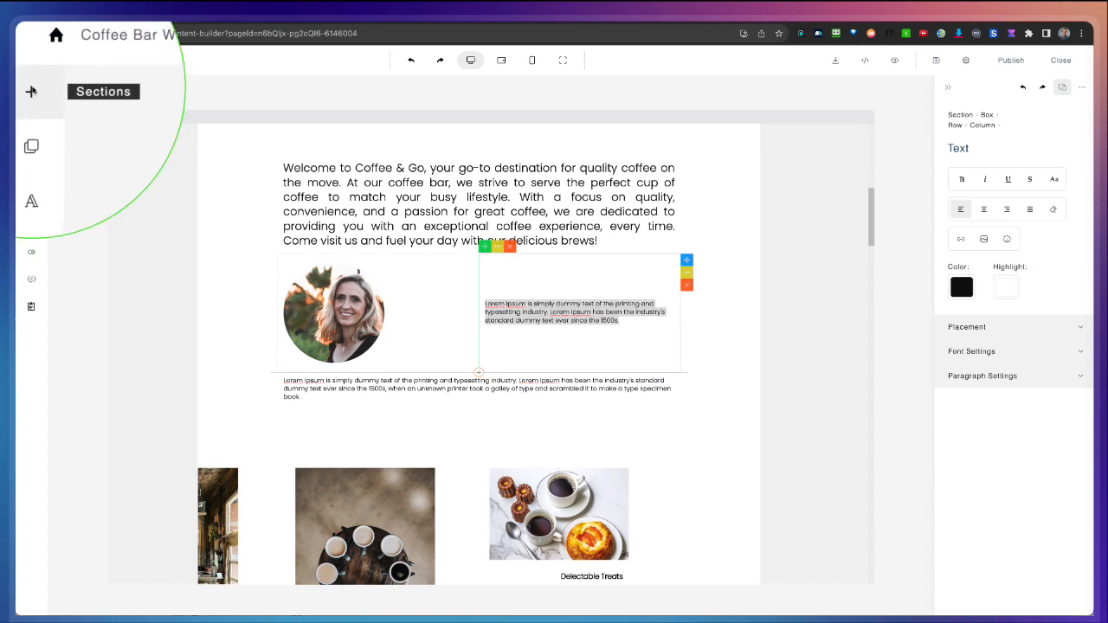
click(31, 115)
scroll(104, 253, down, 10)
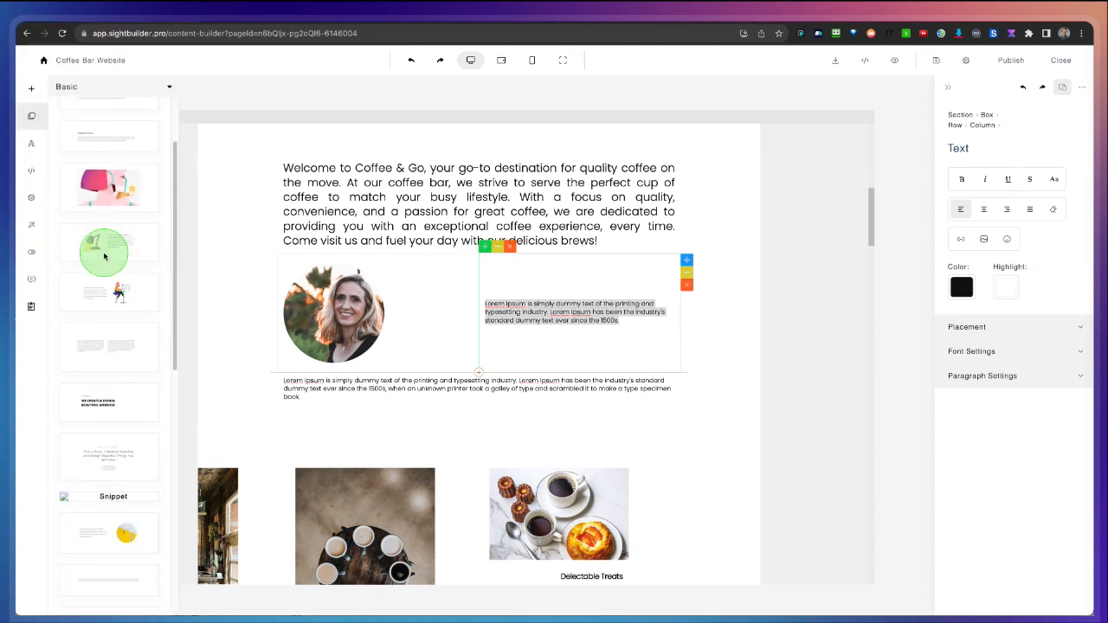
scroll(105, 261, down, 2)
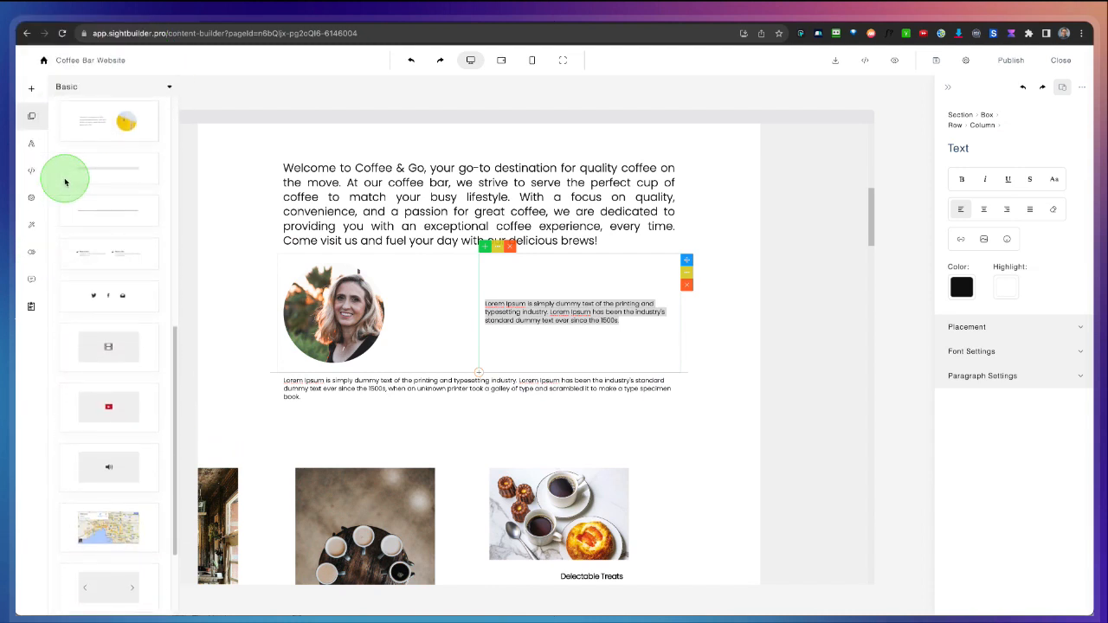
drag(118, 406, 575, 414)
scroll(562, 408, up, 4)
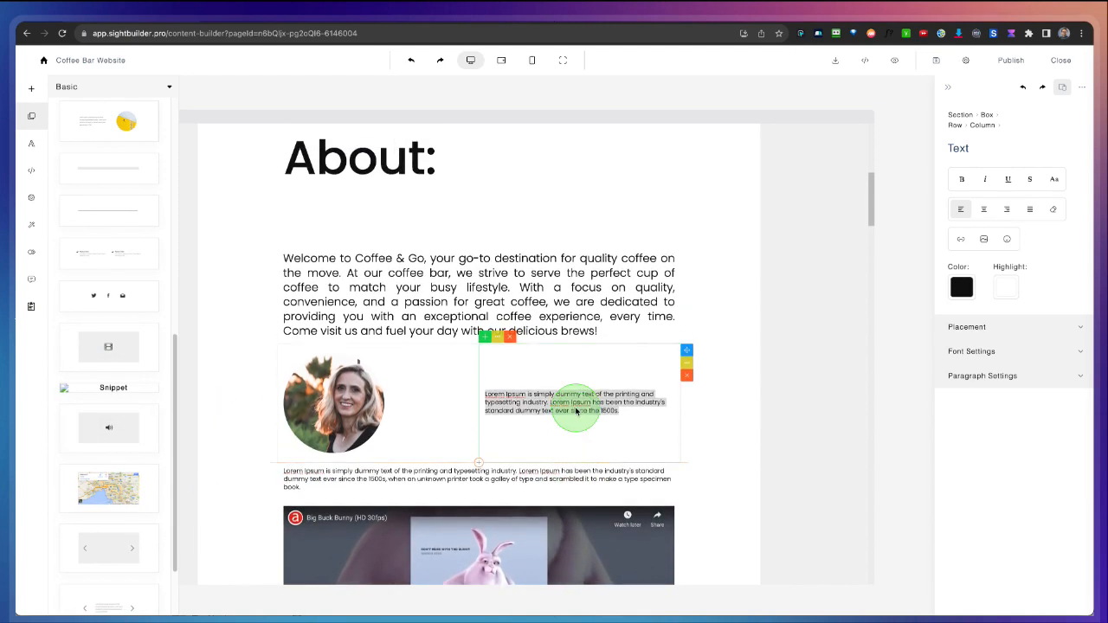
Remove the YouTube video block from the About section and check the remaining layout
click(736, 424)
scroll(736, 422, down, 5)
scroll(652, 481, down, 4)
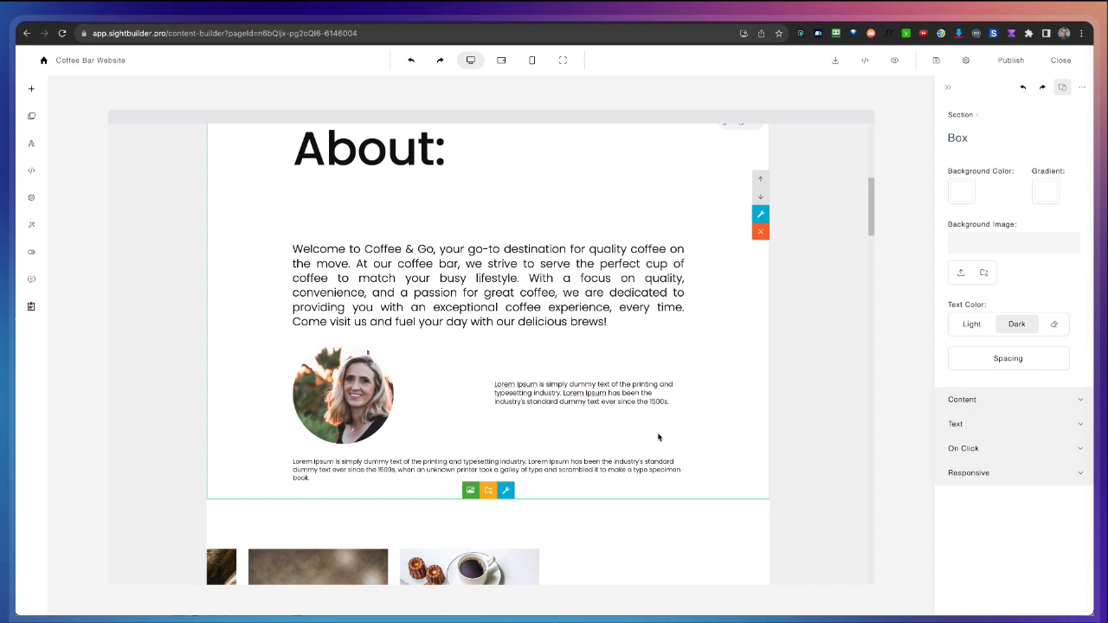
scroll(657, 437, up, 1)
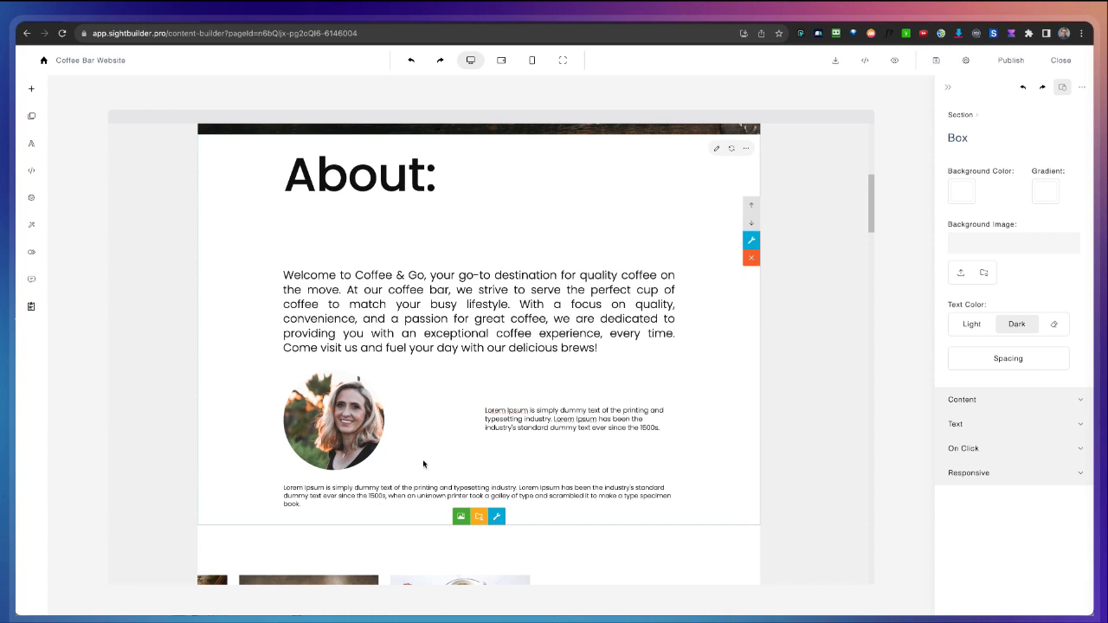
Open the AI Assistant in General mode and move its window slightly while keeping the About section in view
click(32, 279)
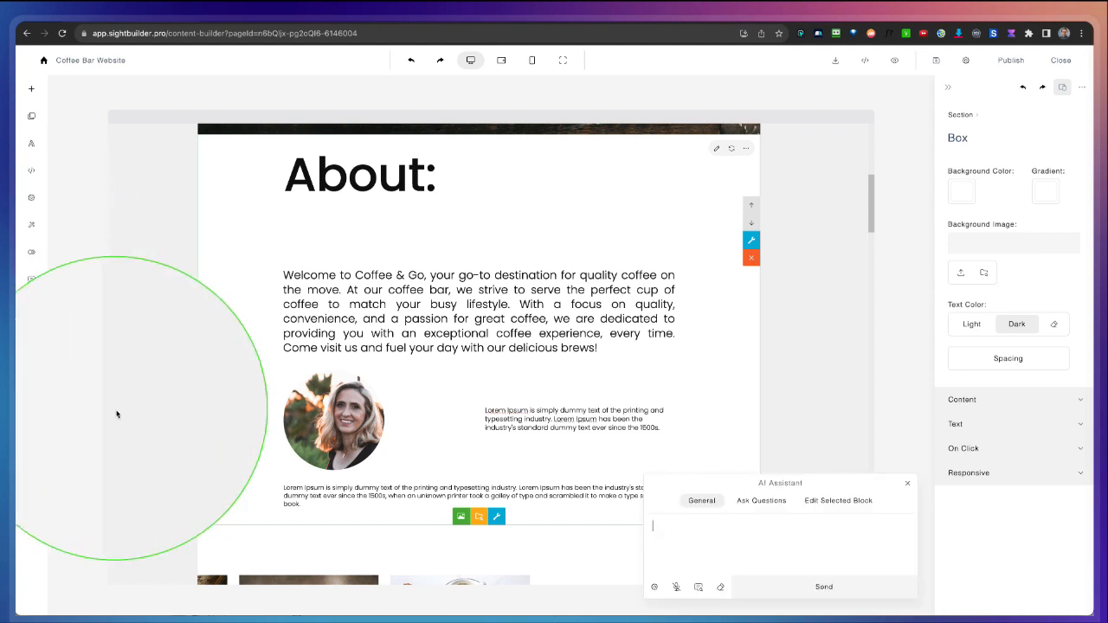
click(713, 508)
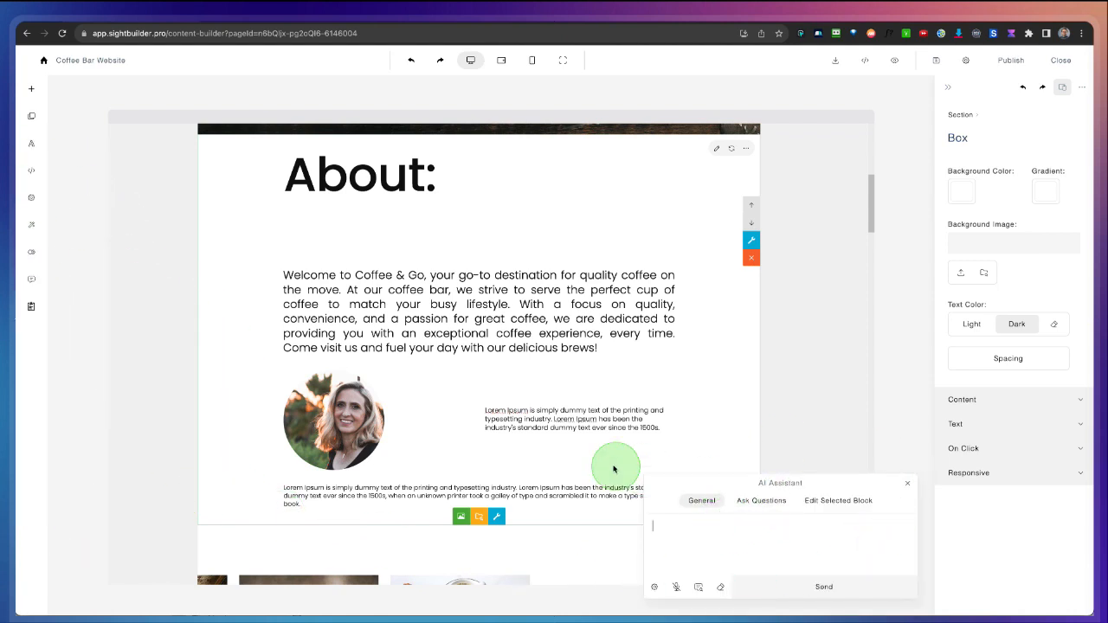
mouse_move(828, 478)
mouse_down()
mouse_move(821, 457)
mouse_move(620, 463)
mouse_move(808, 470)
mouse_move(830, 484)
mouse_move(883, 472)
mouse_move(824, 480)
mouse_up()
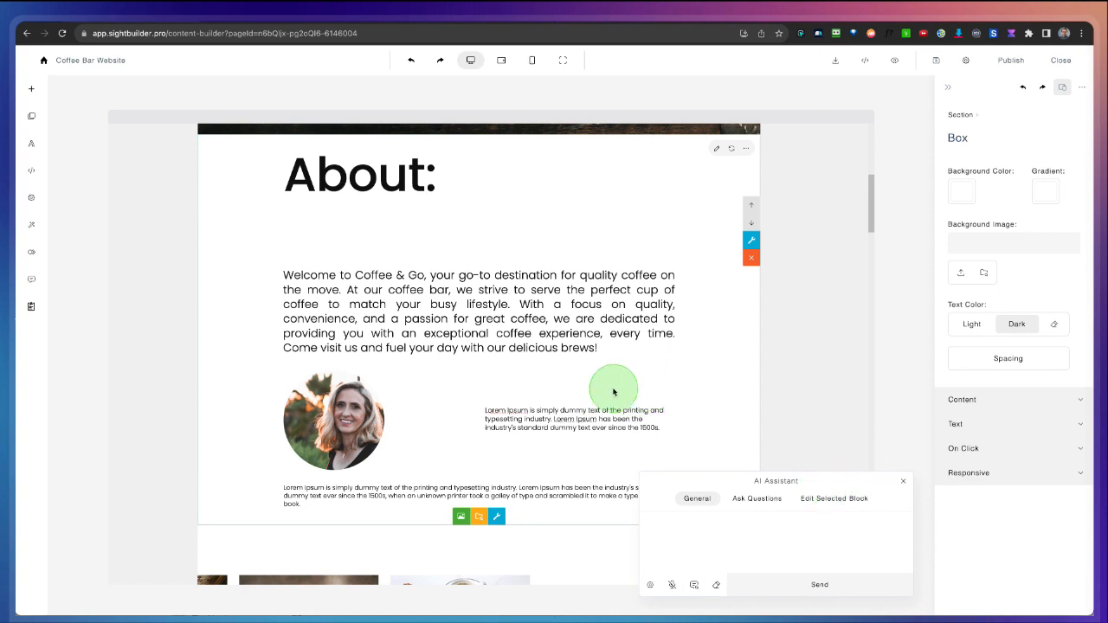
scroll(564, 380, down, 1)
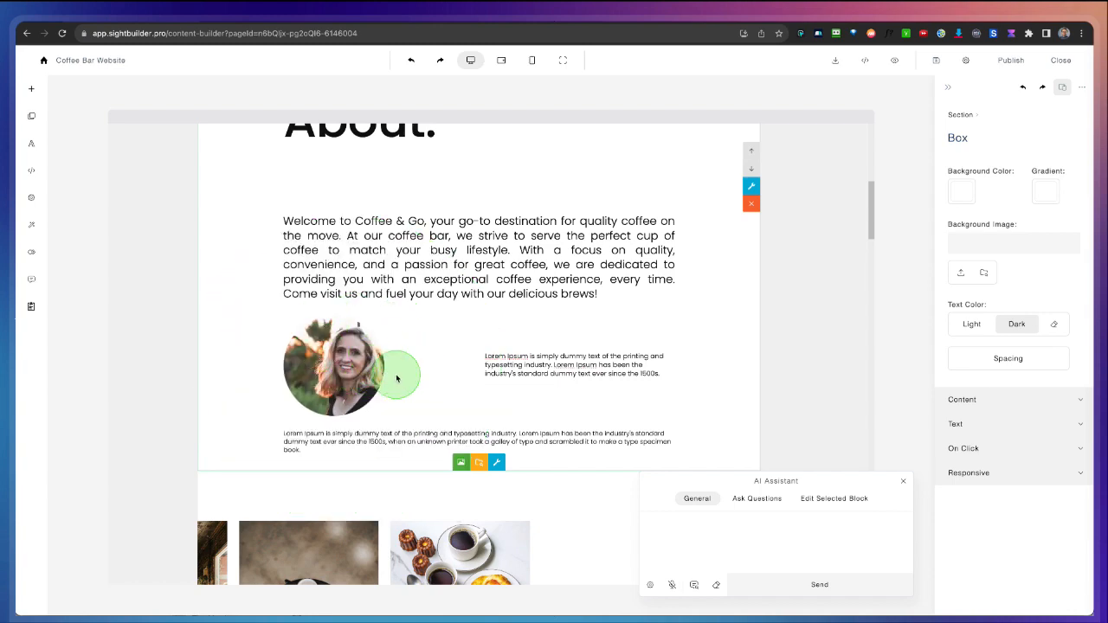
scroll(395, 378, up, 1)
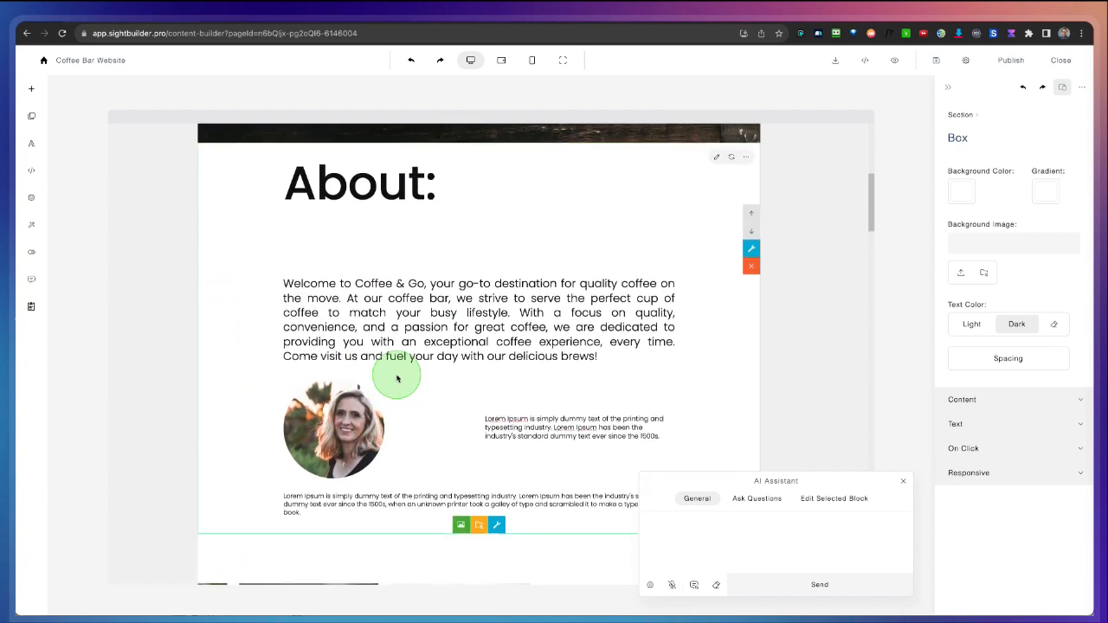
Select the placeholder text beside the portrait and set the AI Assistant to Edit Selected Block mode
click(31, 116)
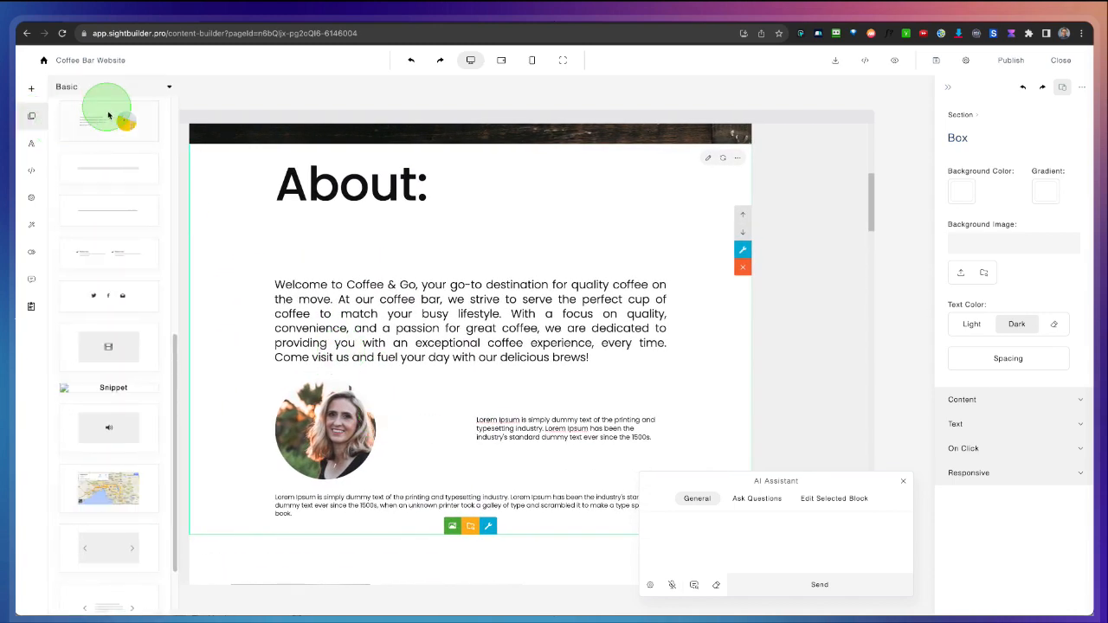
click(456, 420)
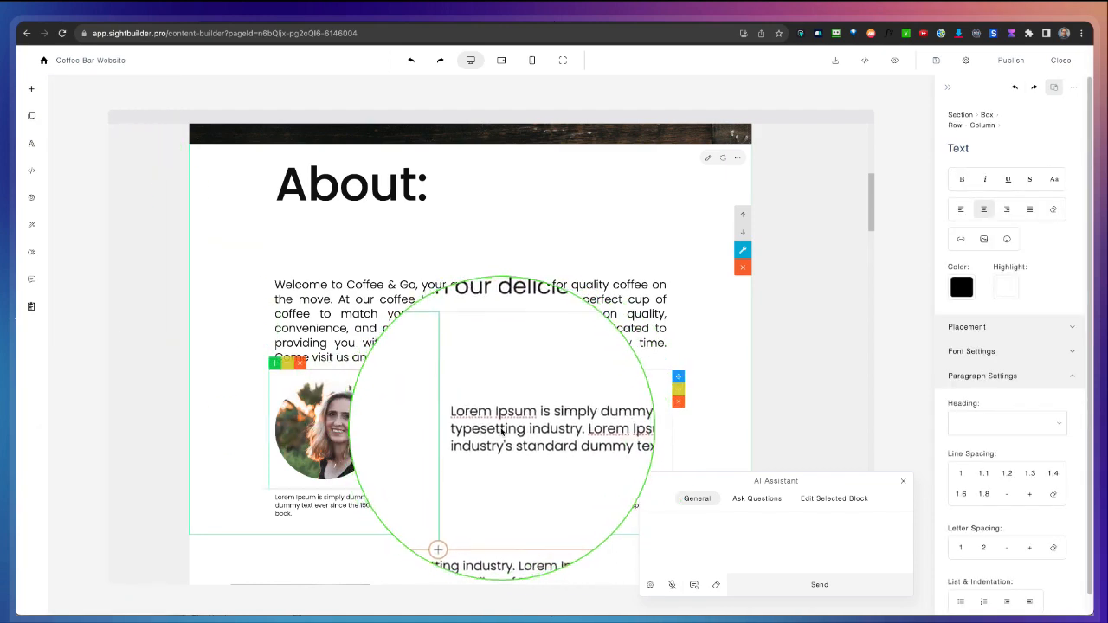
click(515, 433)
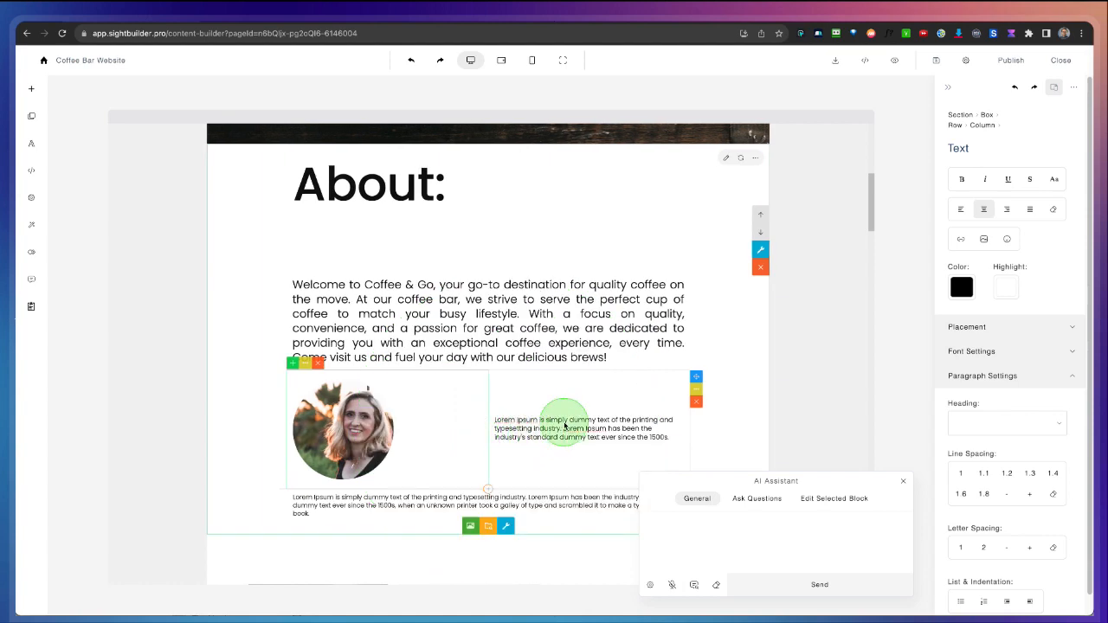
scroll(564, 426, down, 1)
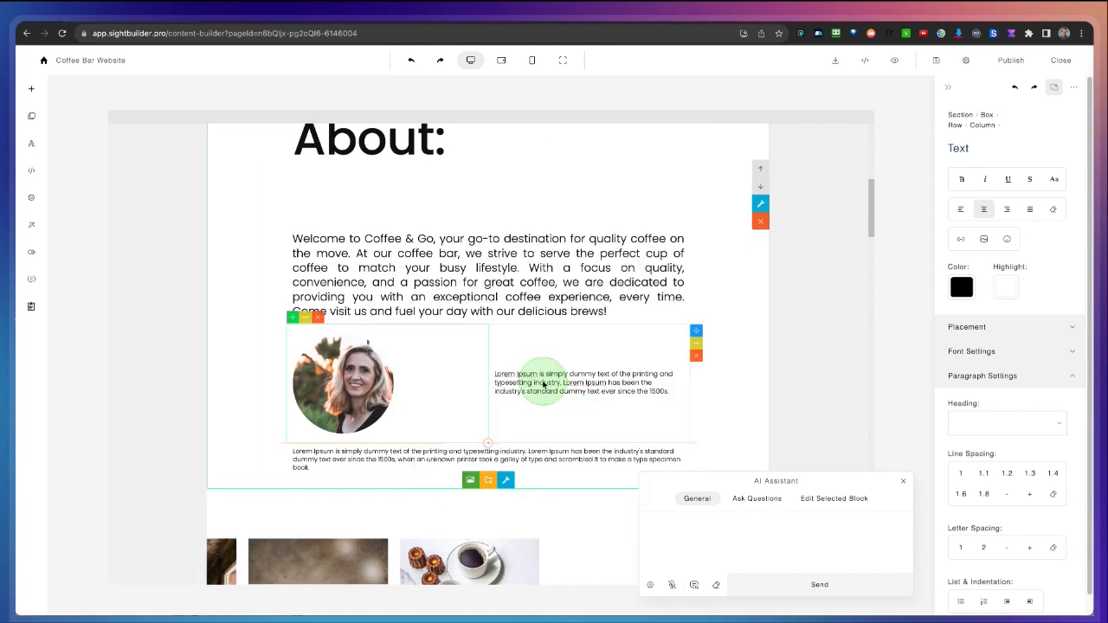
click(507, 347)
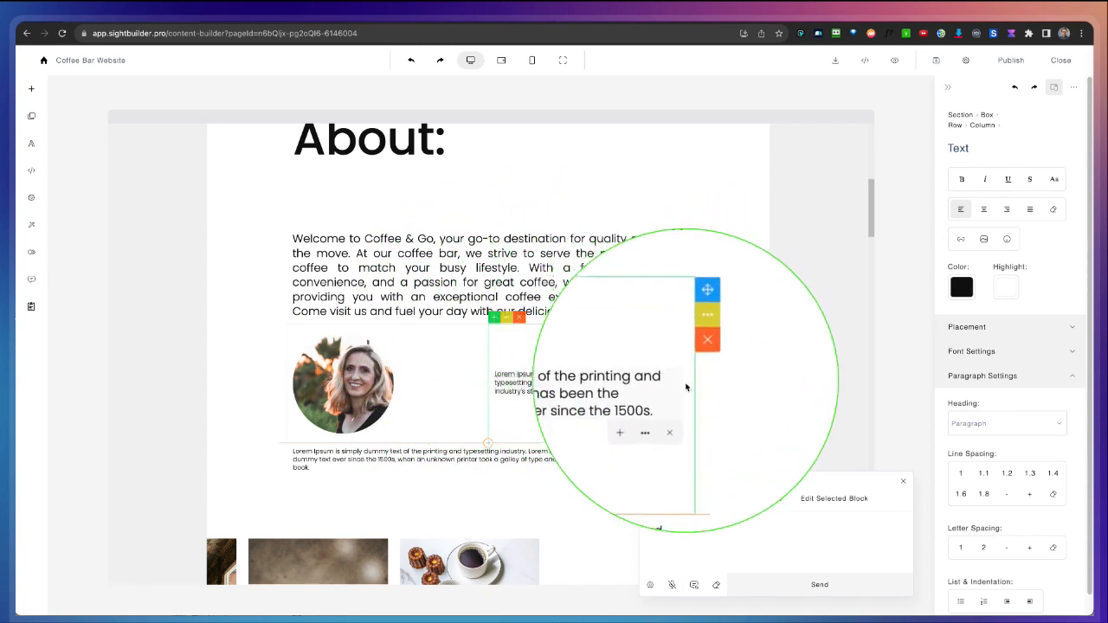
click(585, 374)
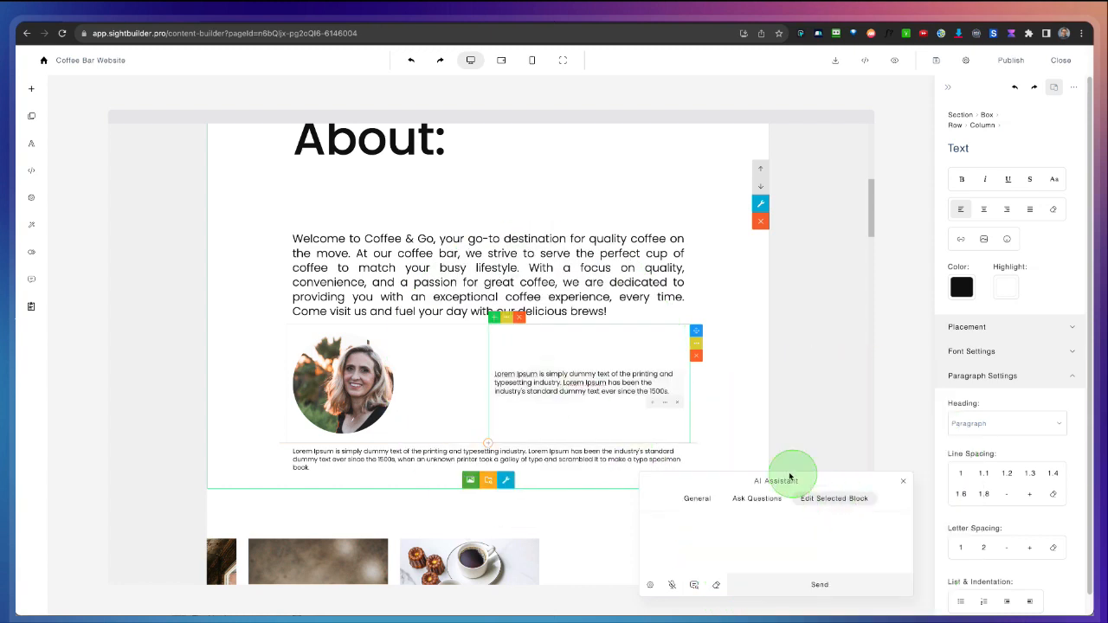
Look through the AI Assistant's sample prompts and load the one about enhancing the content with introductory paragraphs after the title
click(694, 584)
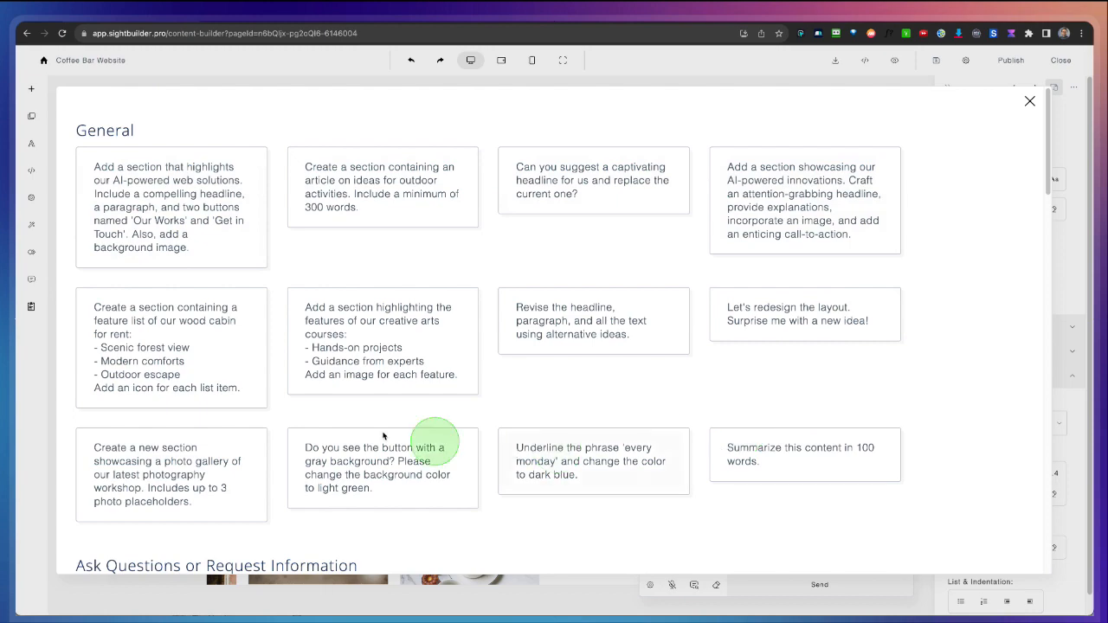
scroll(526, 359, down, 3)
scroll(524, 361, down, 3)
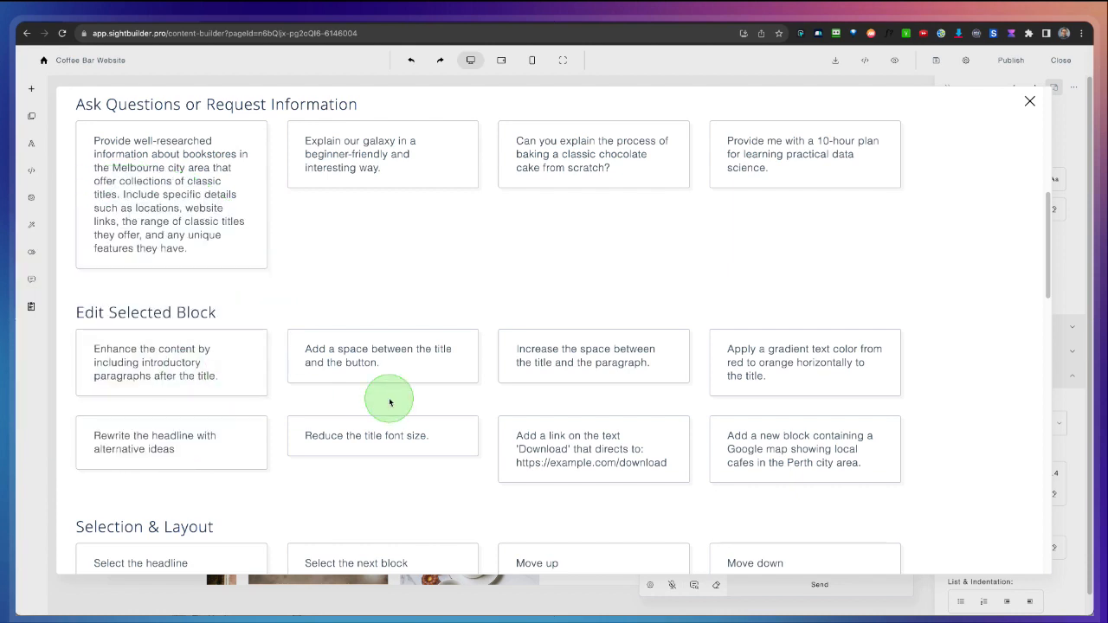
scroll(390, 400, down, 2)
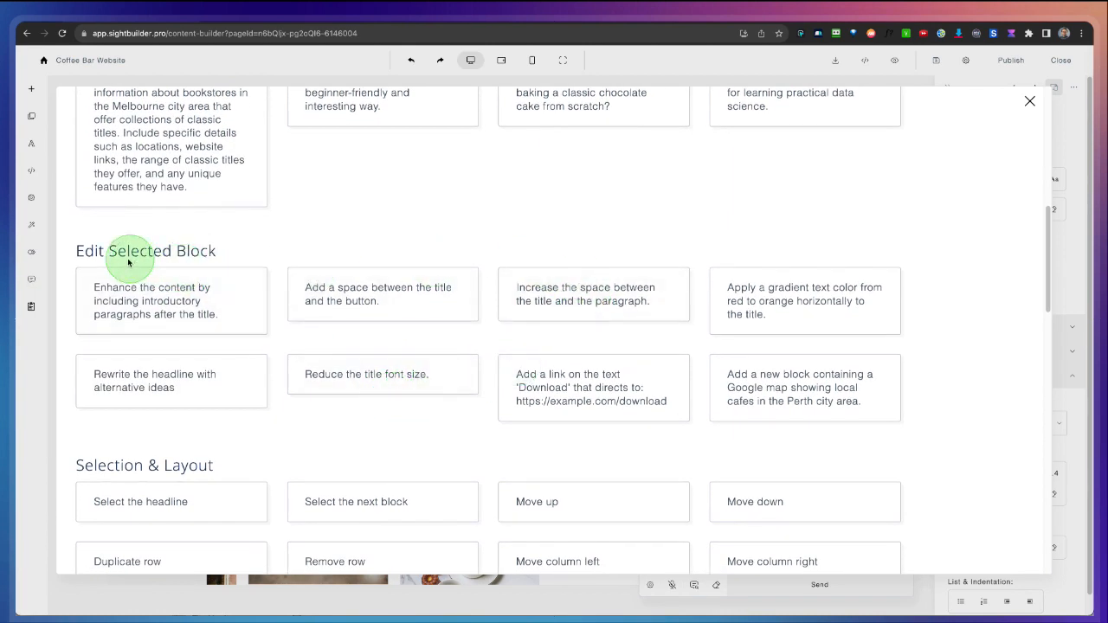
mouse_move(269, 327)
mouse_down()
mouse_move(962, 446)
mouse_move(927, 438)
mouse_up()
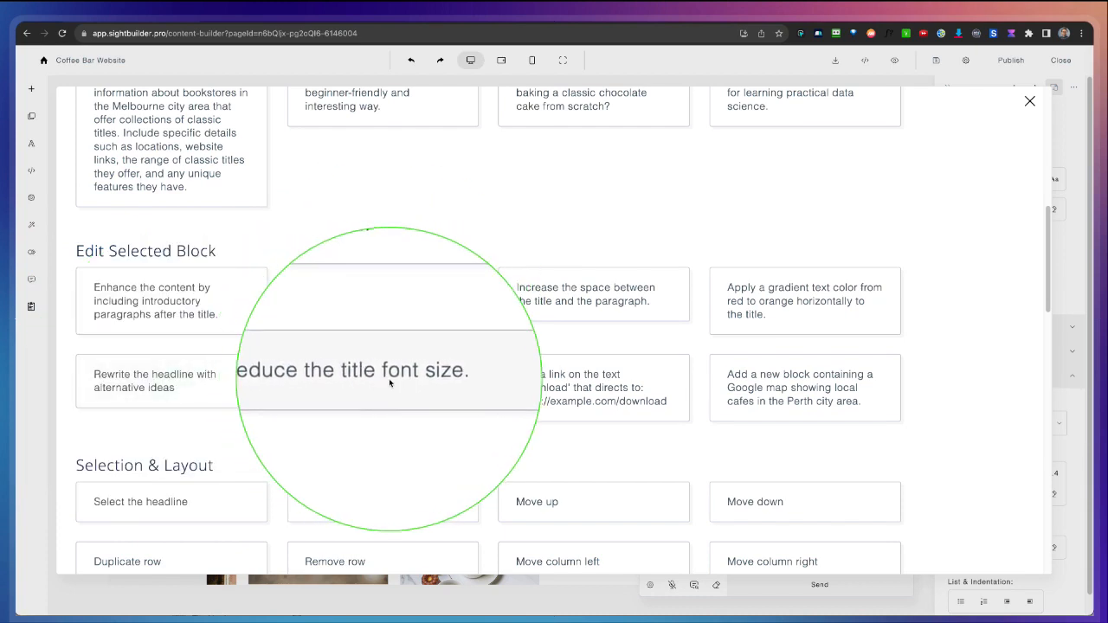
click(148, 303)
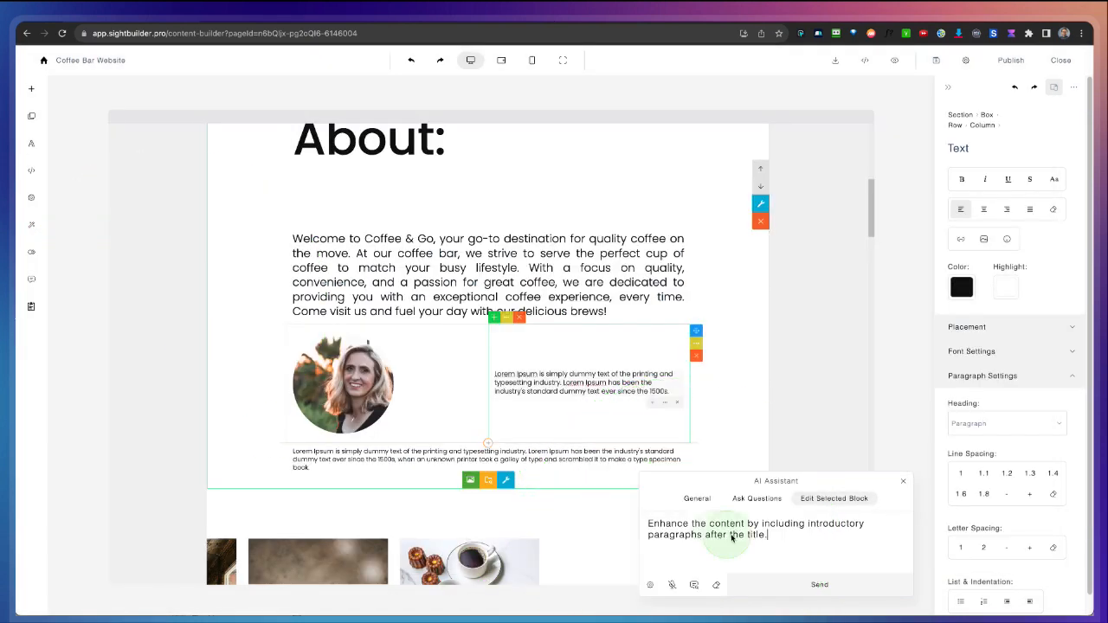
Have the AI Assistant replace the selected text using the prompt "Write a customer testimonial for our coffee shop Coffee & Go", and close the assistant
drag(789, 541, 651, 529)
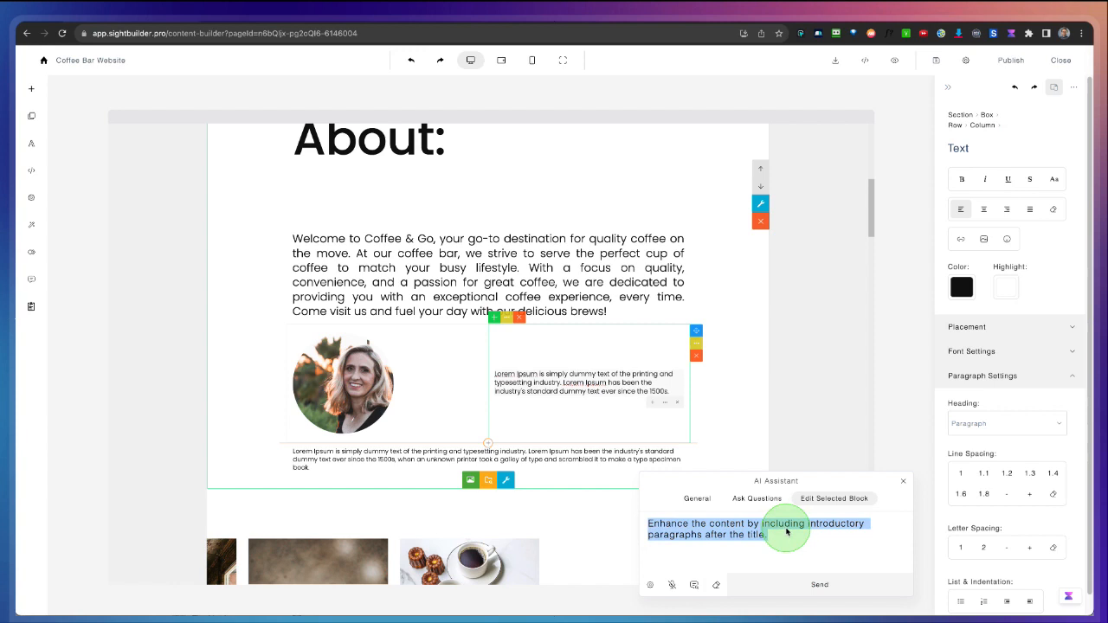
text(W)
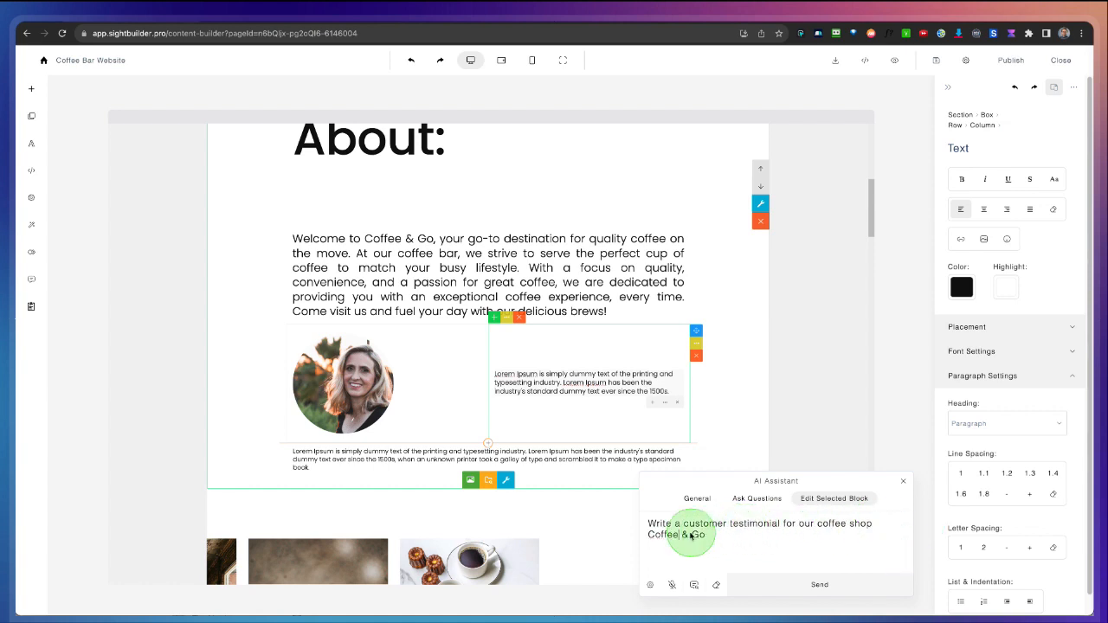
click(917, 21)
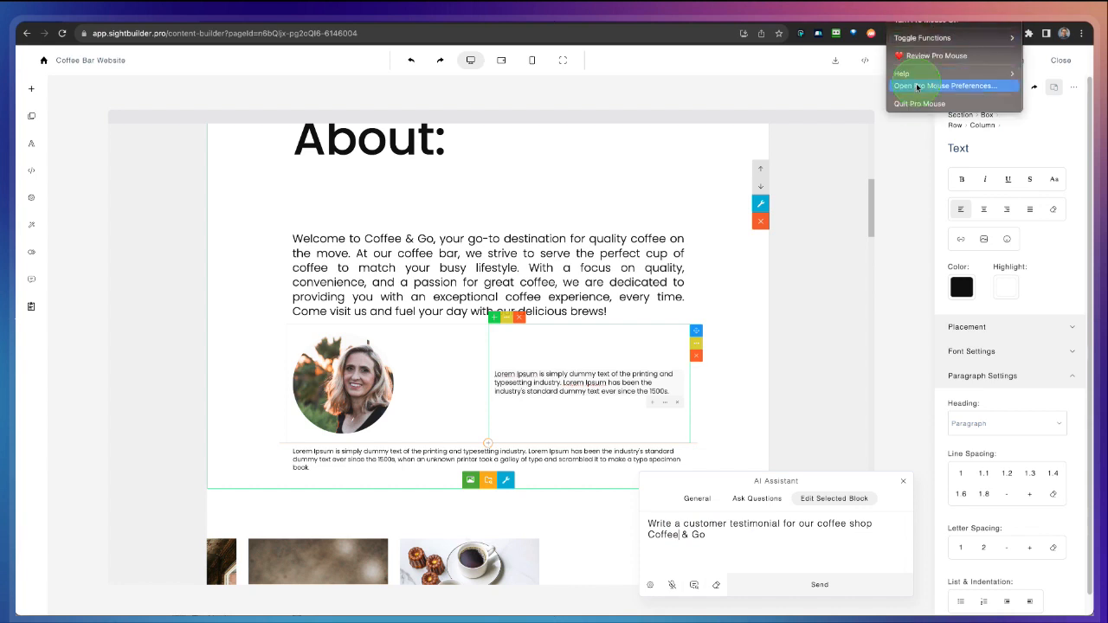
click(915, 104)
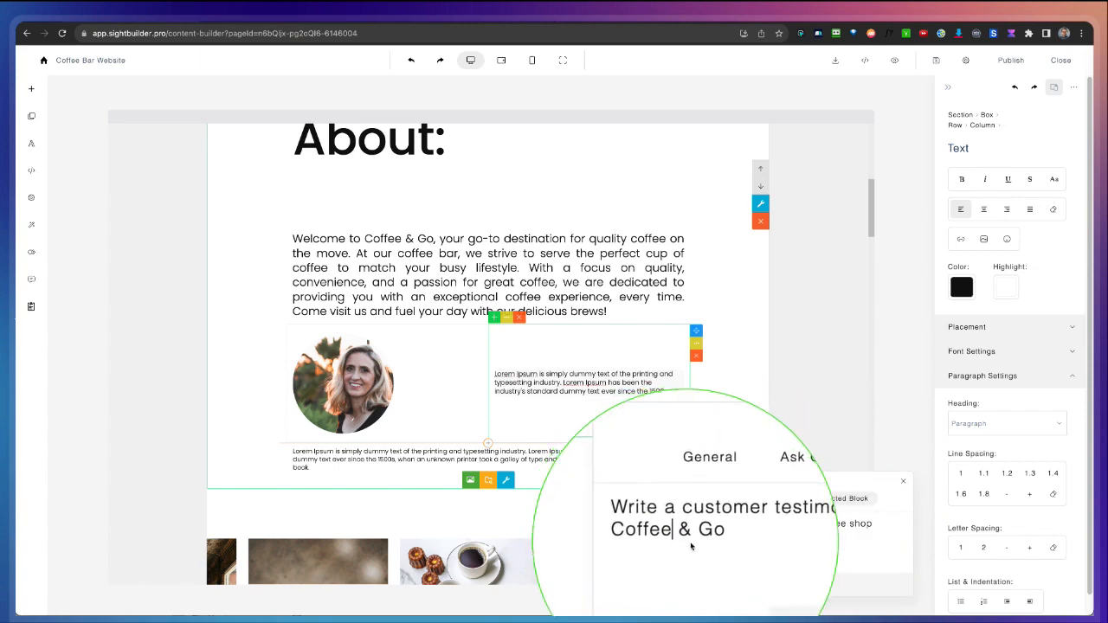
click(810, 586)
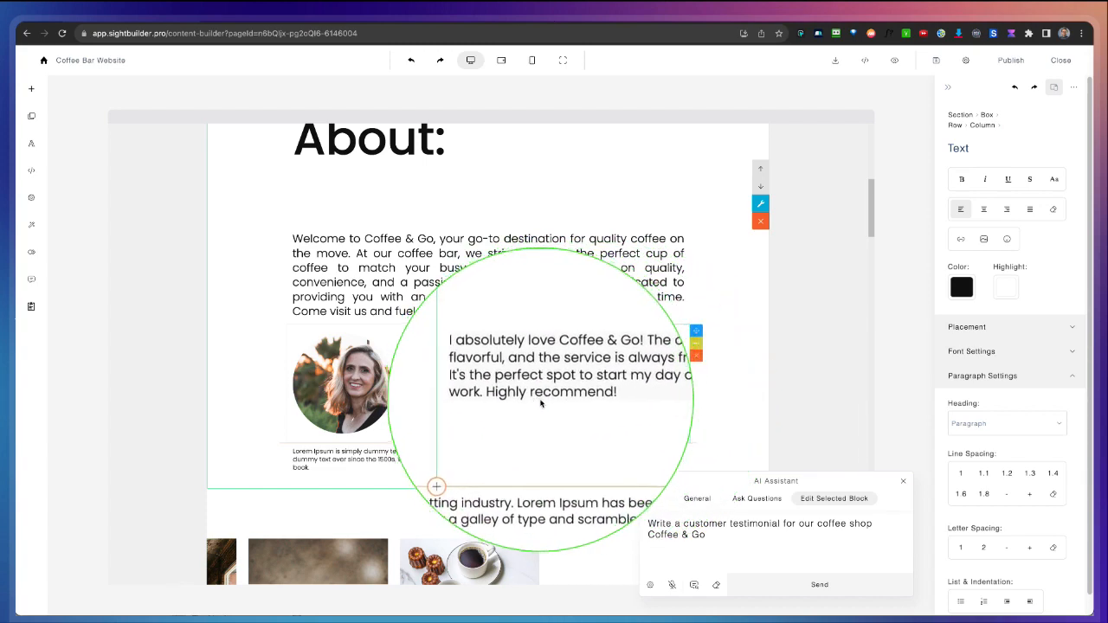
click(669, 402)
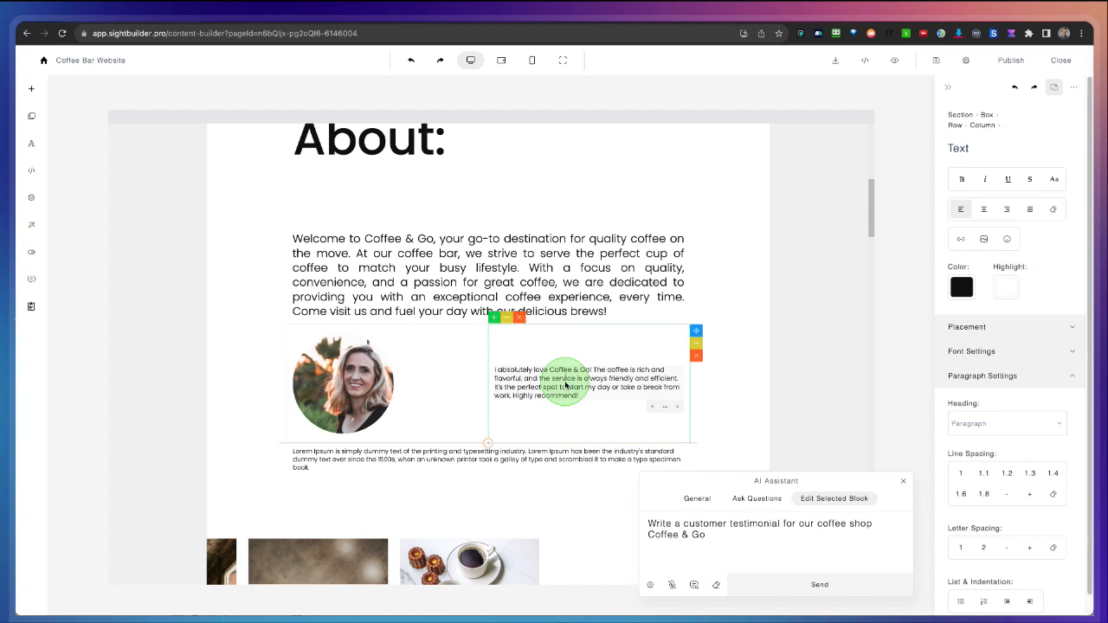
click(904, 482)
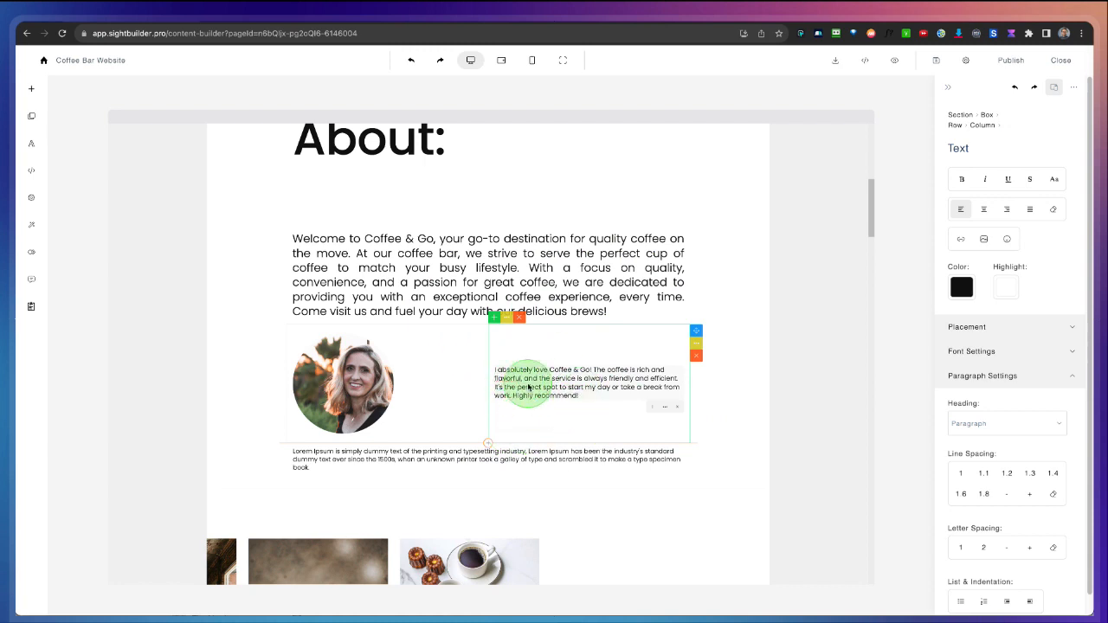
Have the AI Assistant reword the About section's welcome paragraph using the prompt "Rewrite the content with alternative ideas", and close the assistant
scroll(445, 366, up, 3)
click(435, 326)
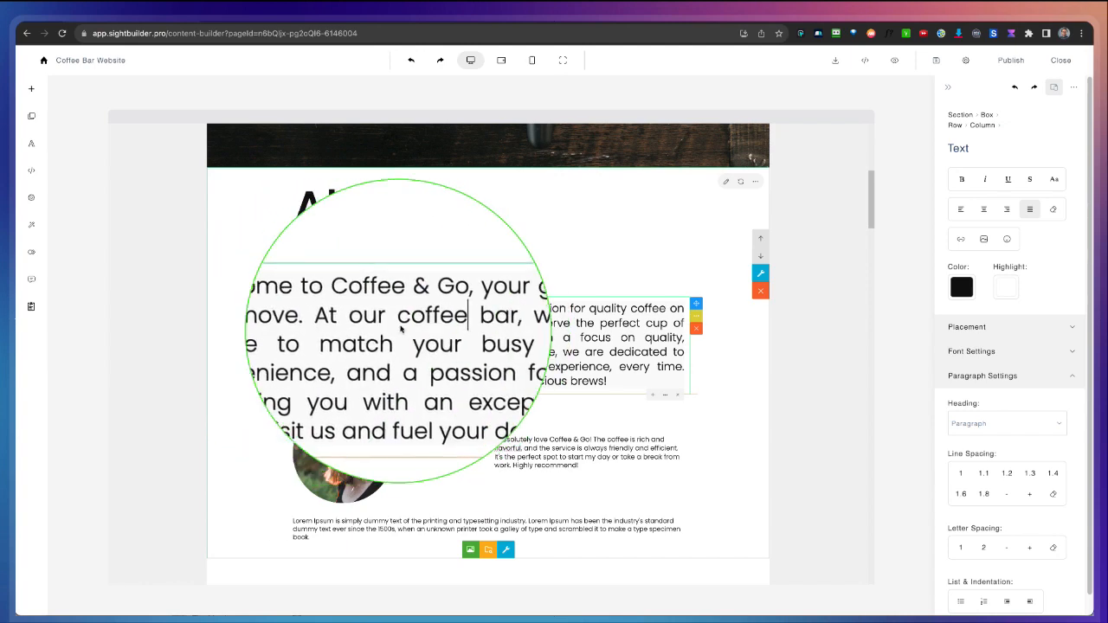
click(466, 344)
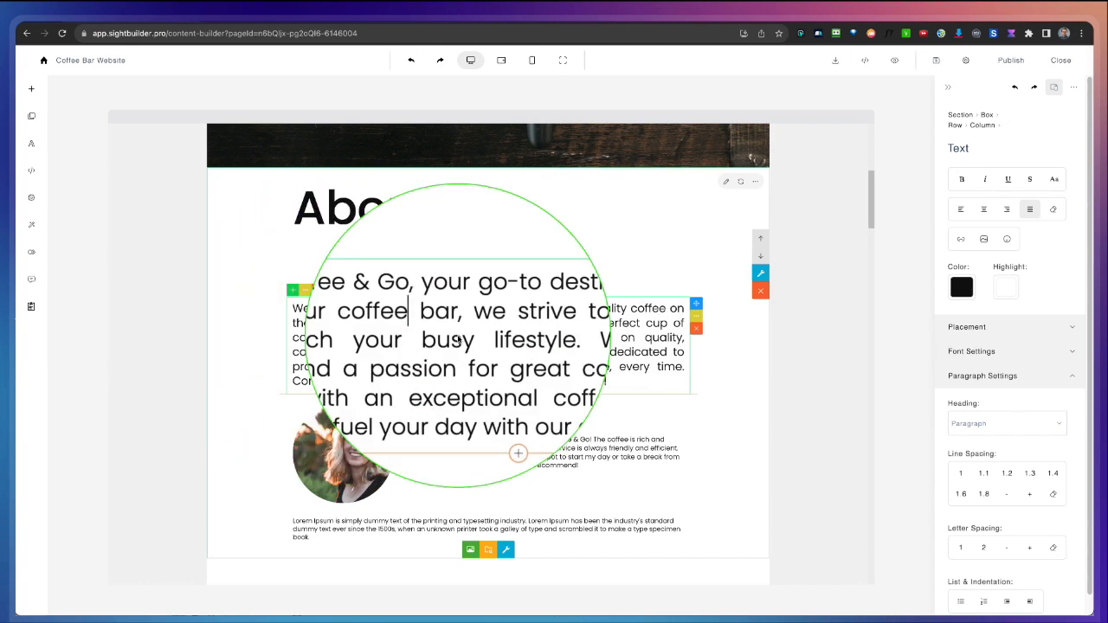
click(33, 280)
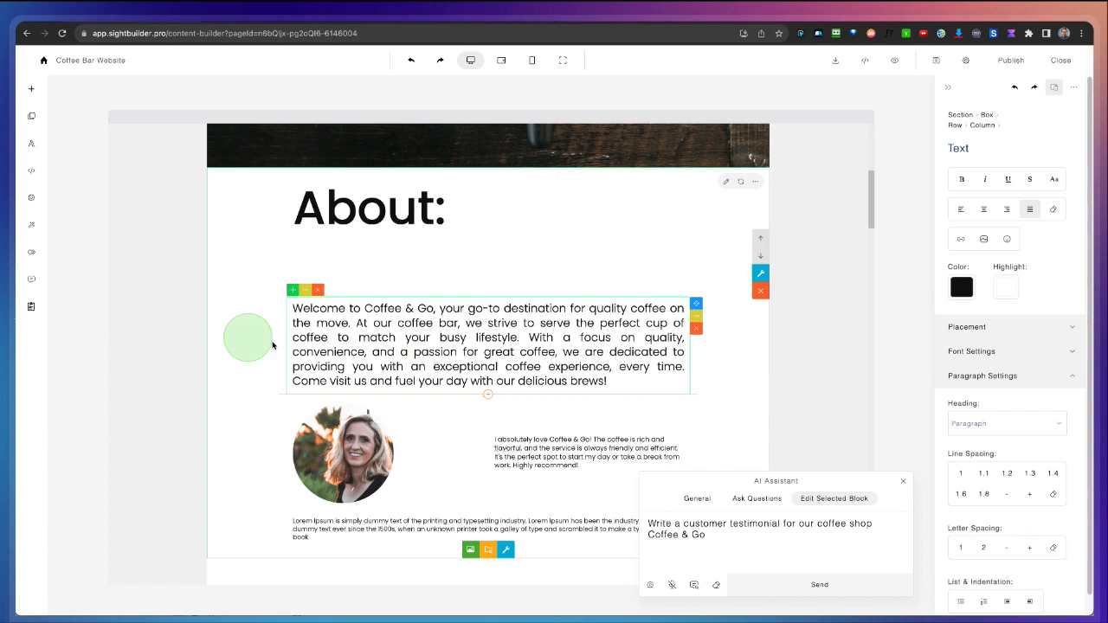
drag(733, 541, 653, 529)
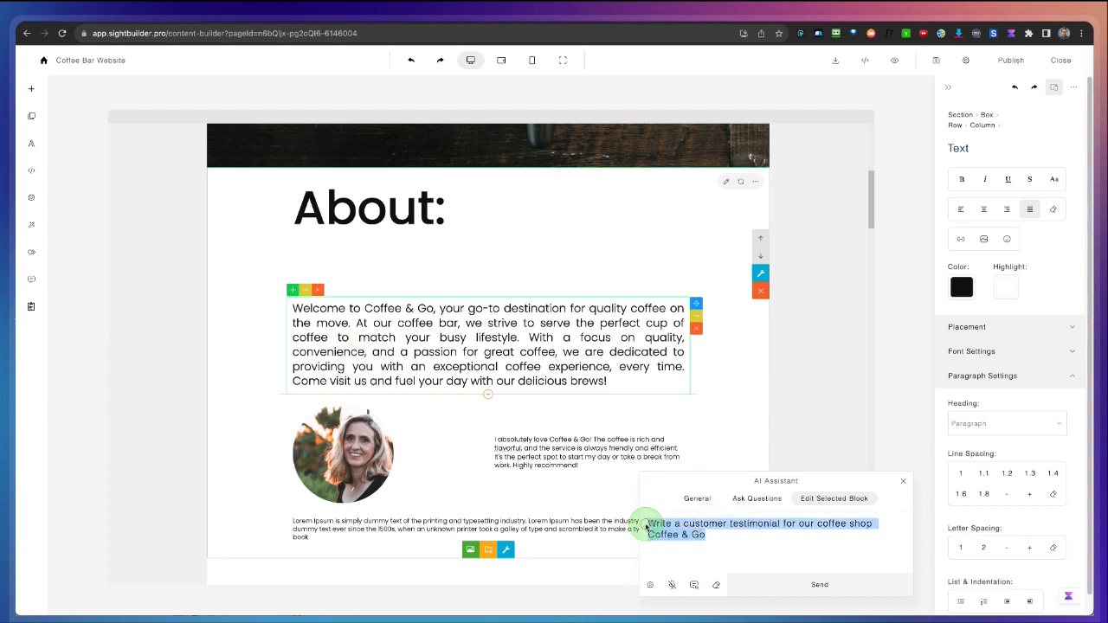
click(693, 584)
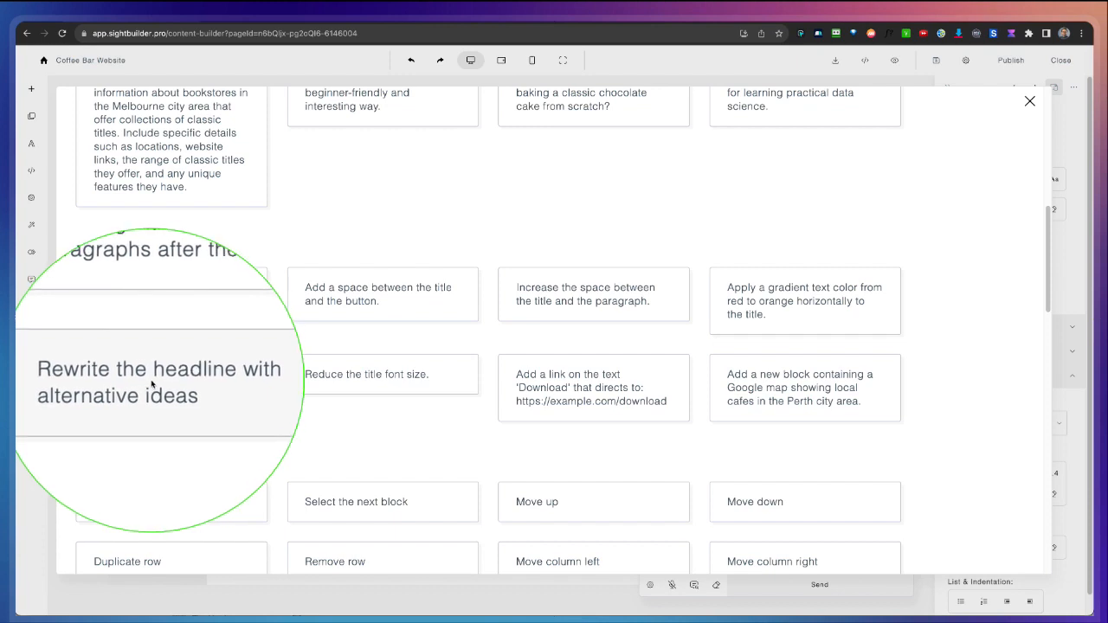
click(151, 380)
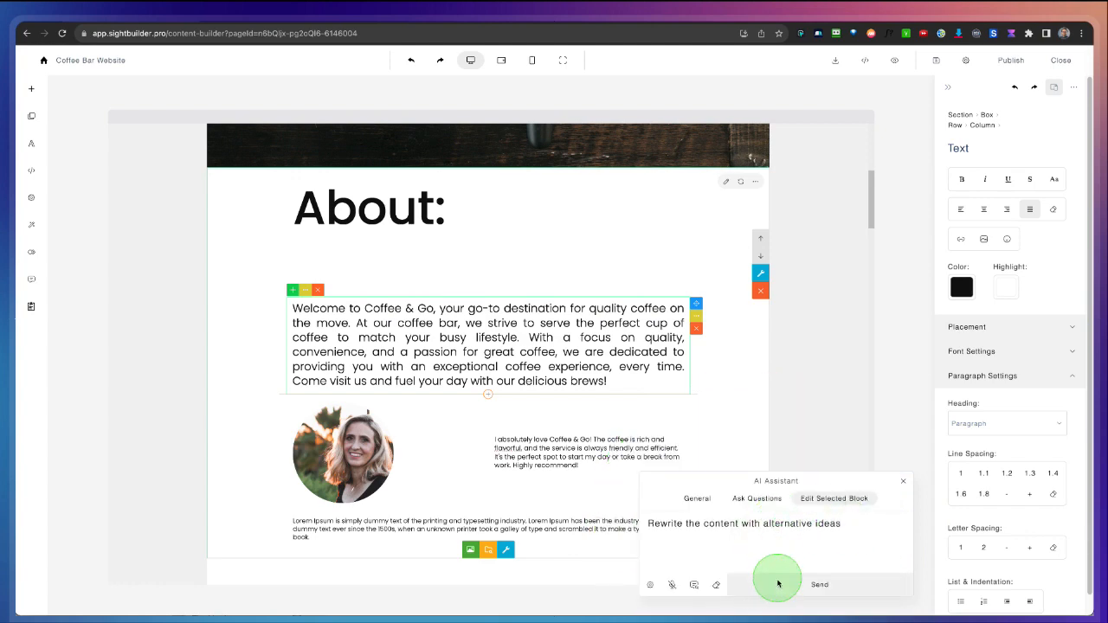
click(803, 592)
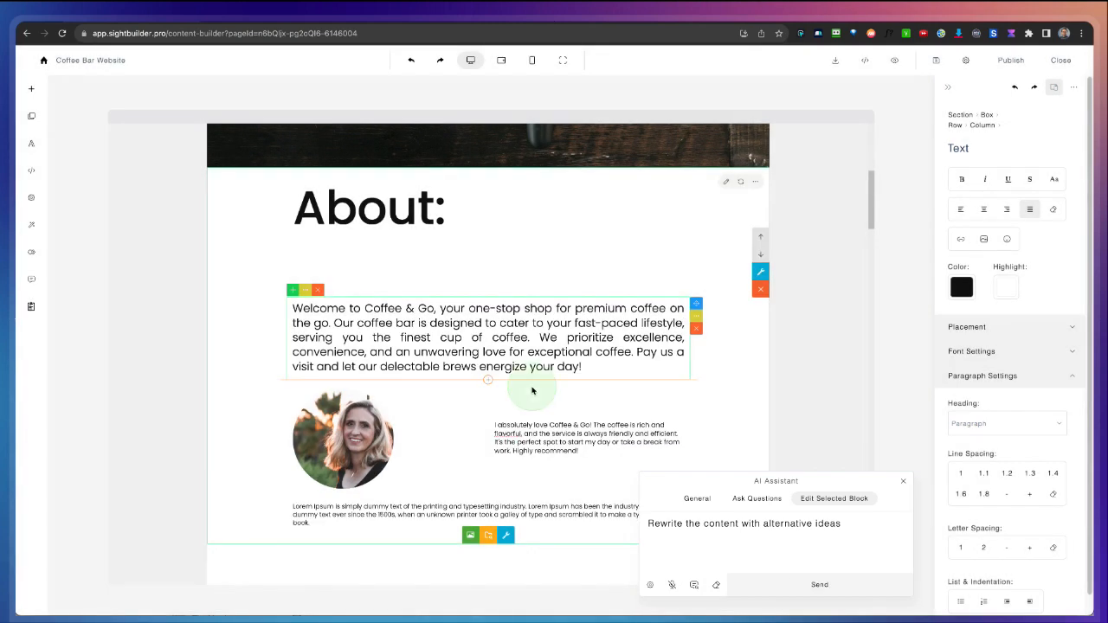
click(901, 482)
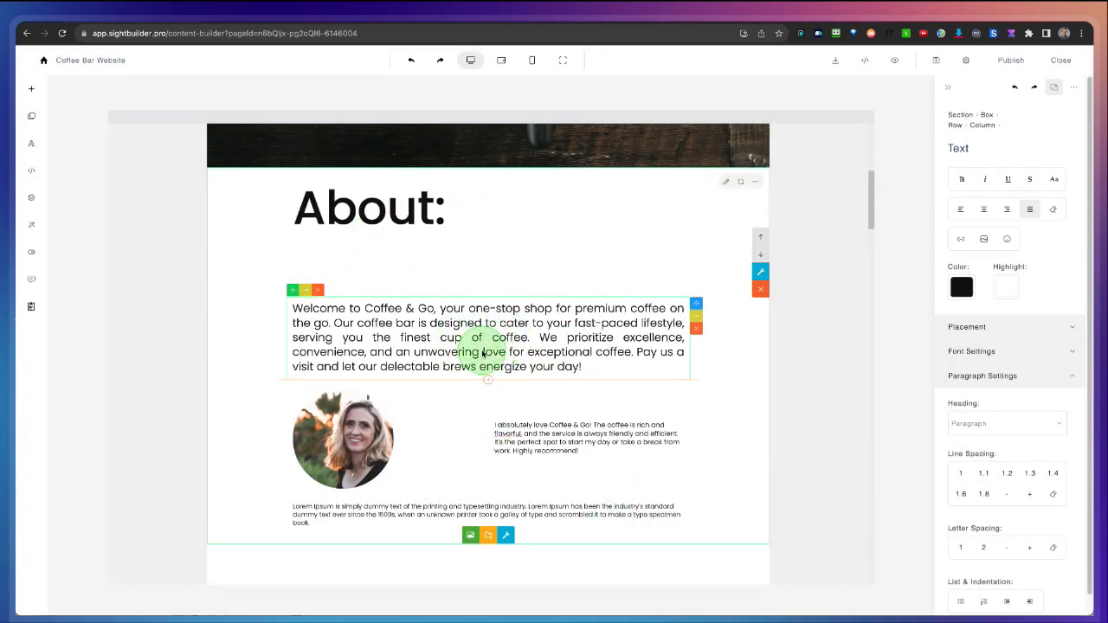
Select the "Start your day right with a delicious cup of coffee" headline beside the Order Now button and open the AI Assistant
scroll(482, 354, up, 1)
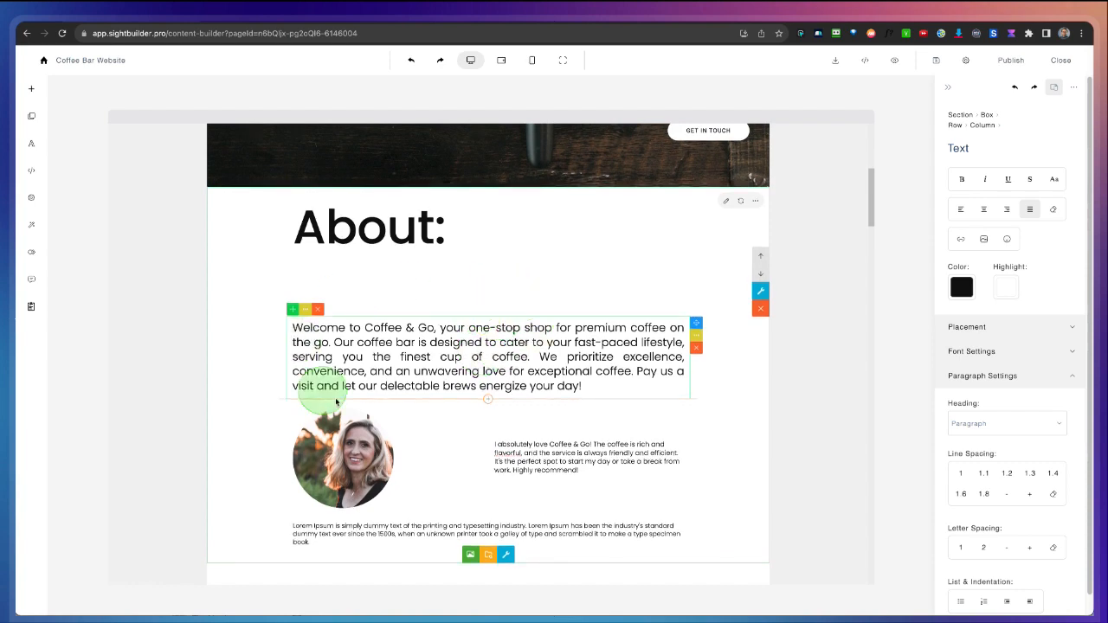
scroll(640, 298, up, 5)
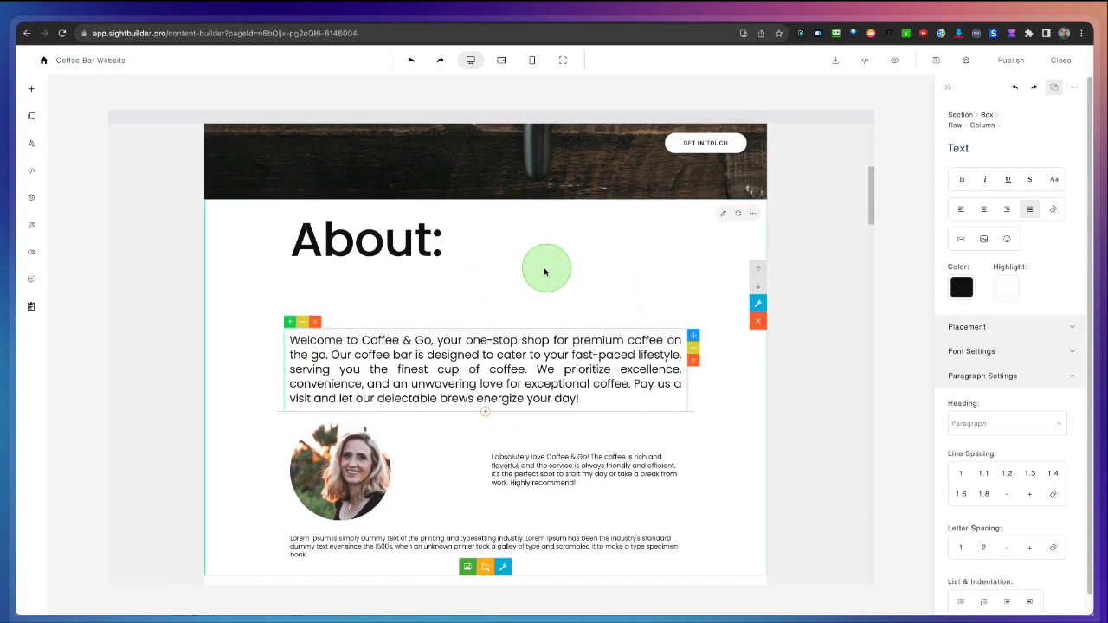
scroll(544, 275, up, 4)
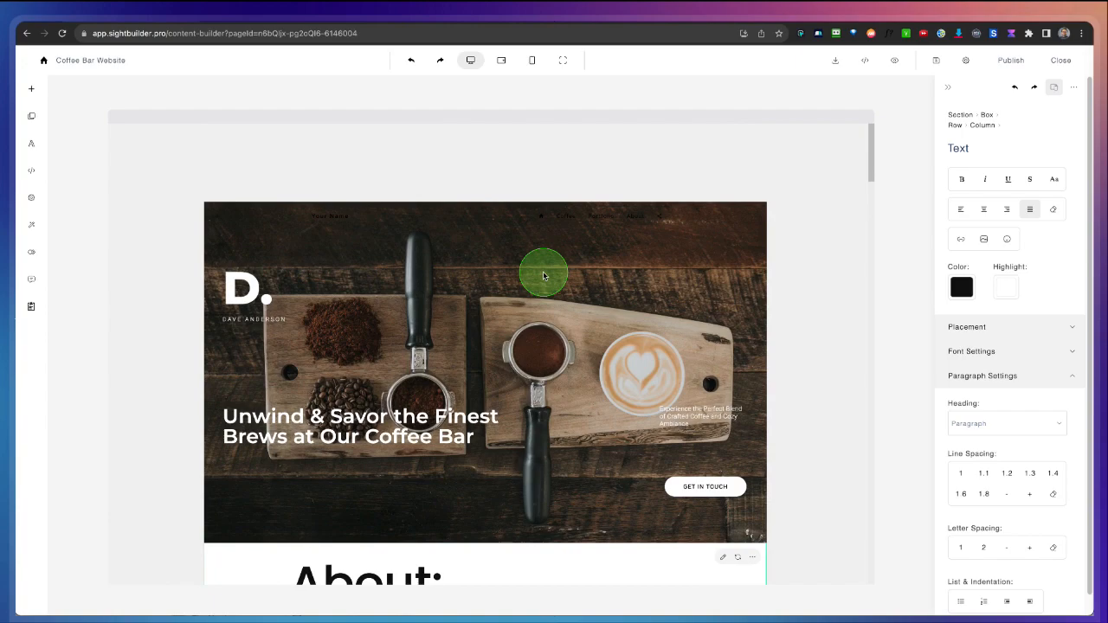
scroll(568, 302, down, 9)
scroll(567, 305, down, 20)
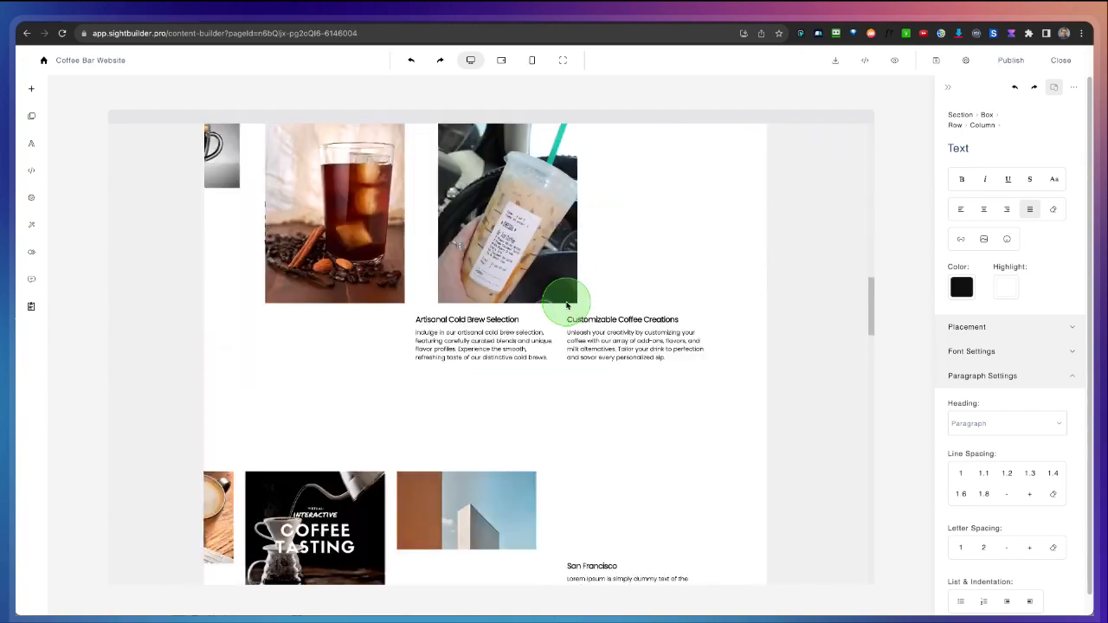
scroll(567, 304, down, 5)
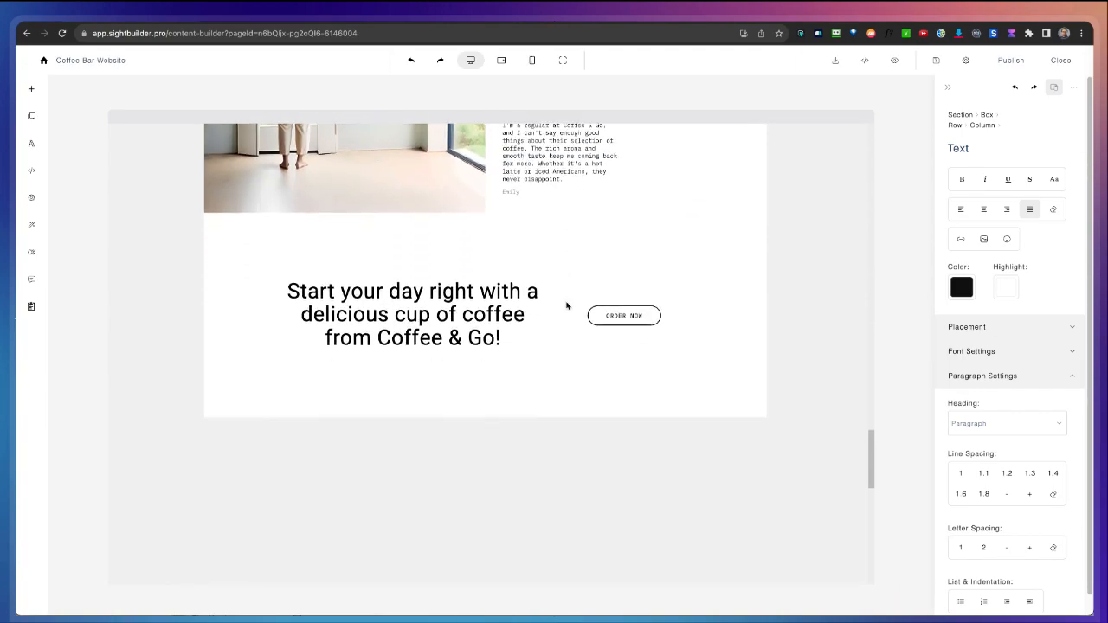
click(381, 305)
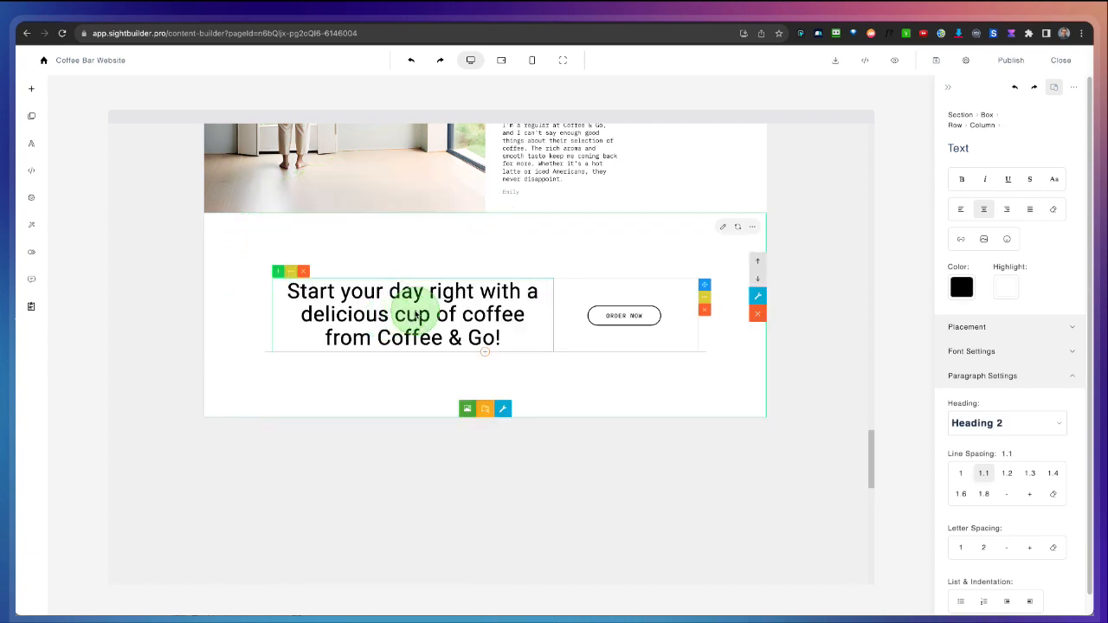
click(32, 279)
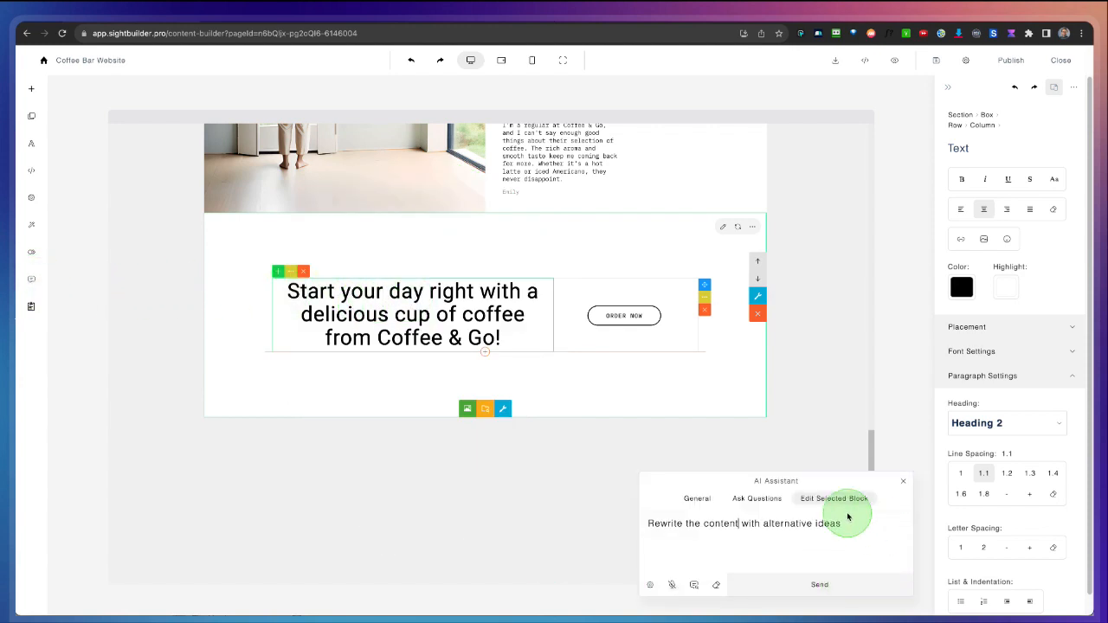
Load the sample gradient prompt and send it as "Apply a gradient text color from red to purple horizontally to the title."
click(693, 584)
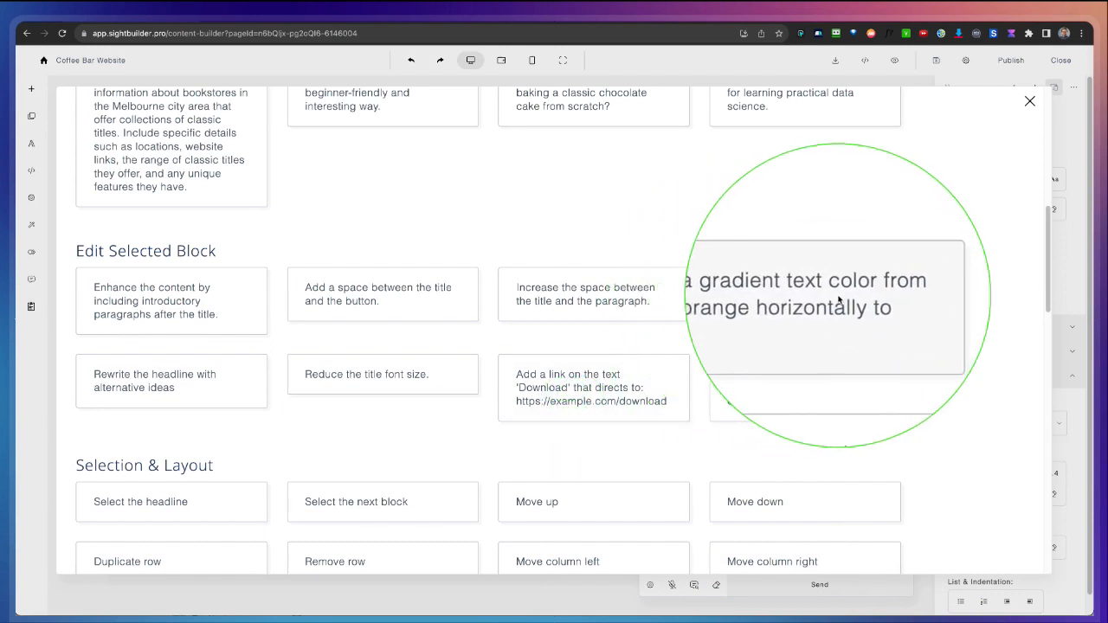
click(787, 302)
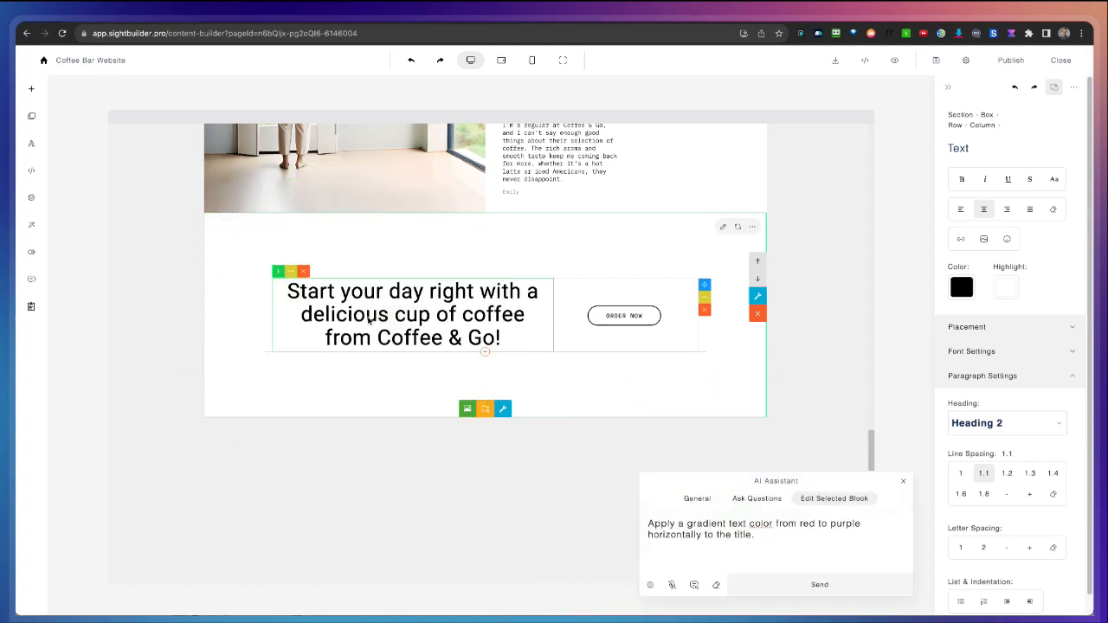
click(816, 584)
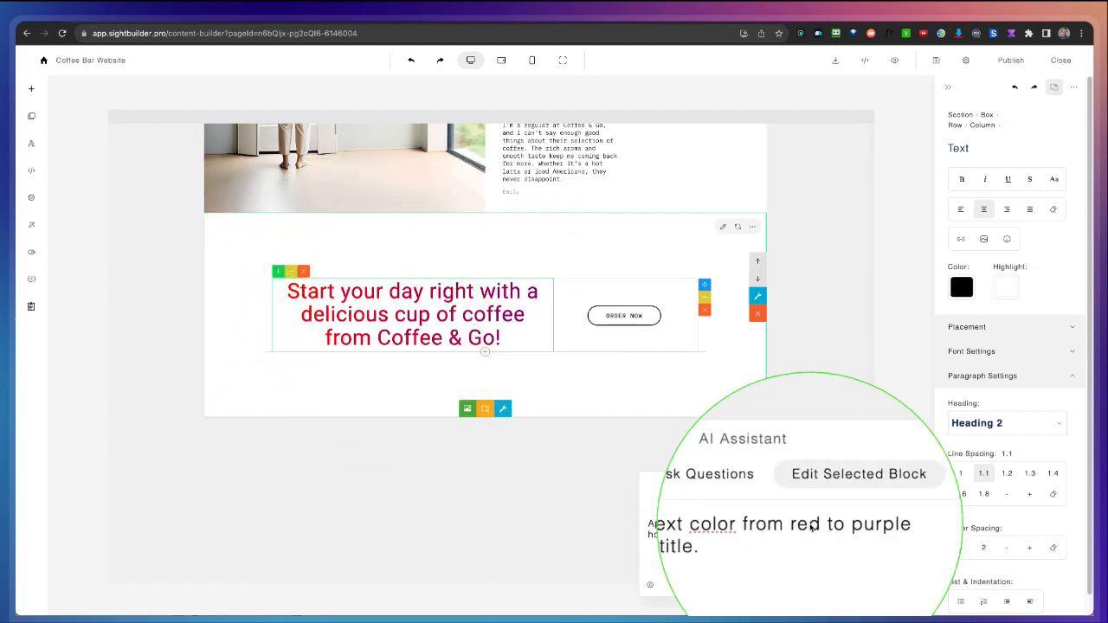
Replace purple with yellow in the prompt, have the AI Assistant recolor the headline's gradient, and deselect the headline
double_click(840, 526)
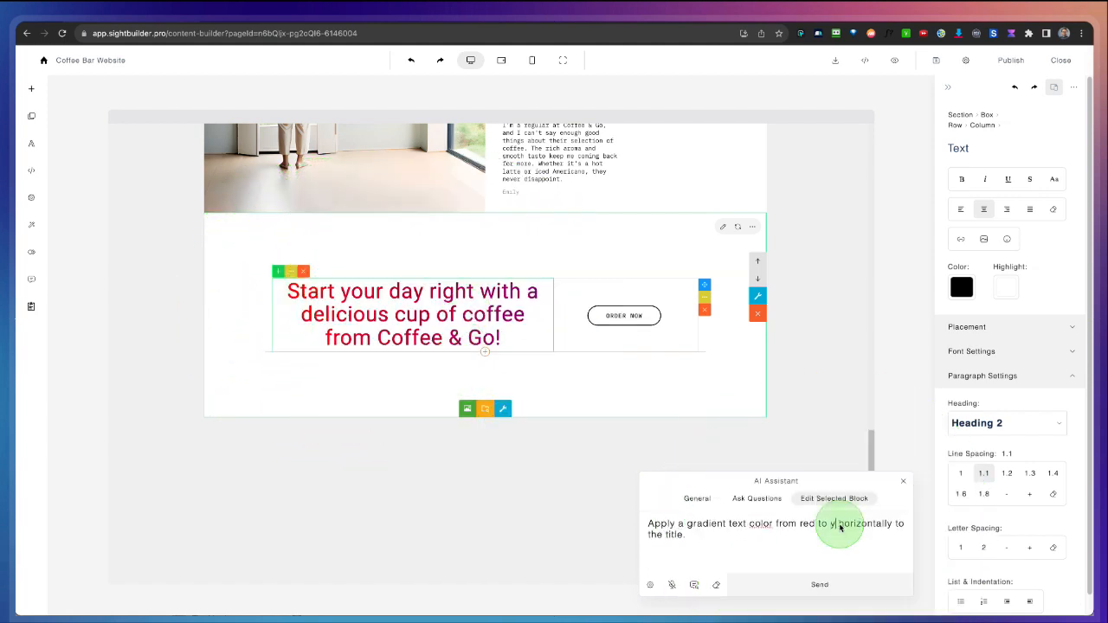
click(796, 591)
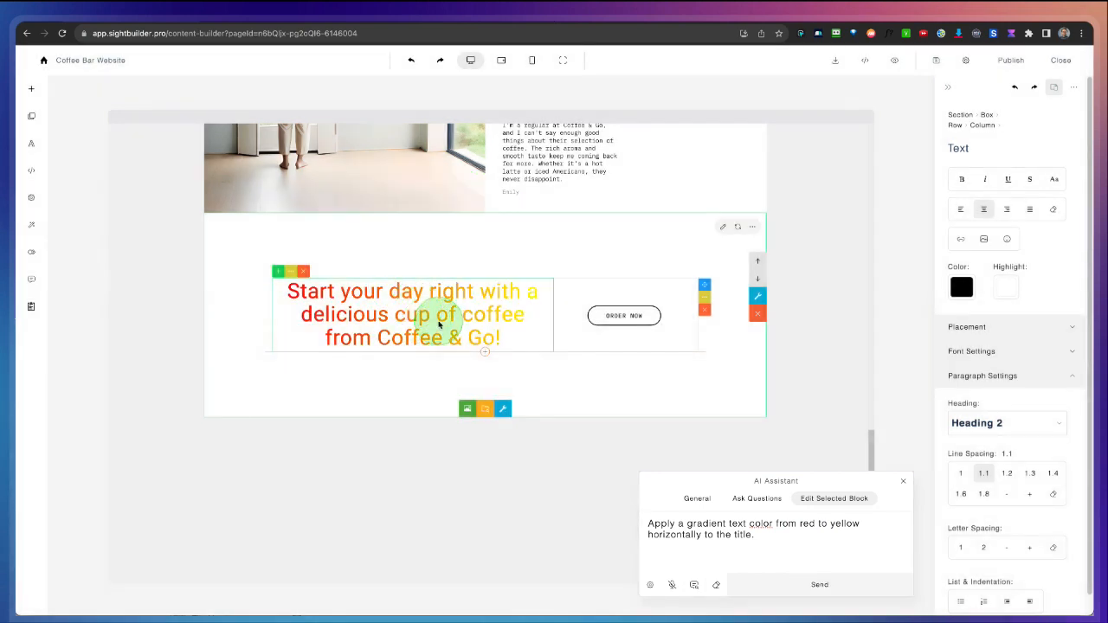
click(519, 369)
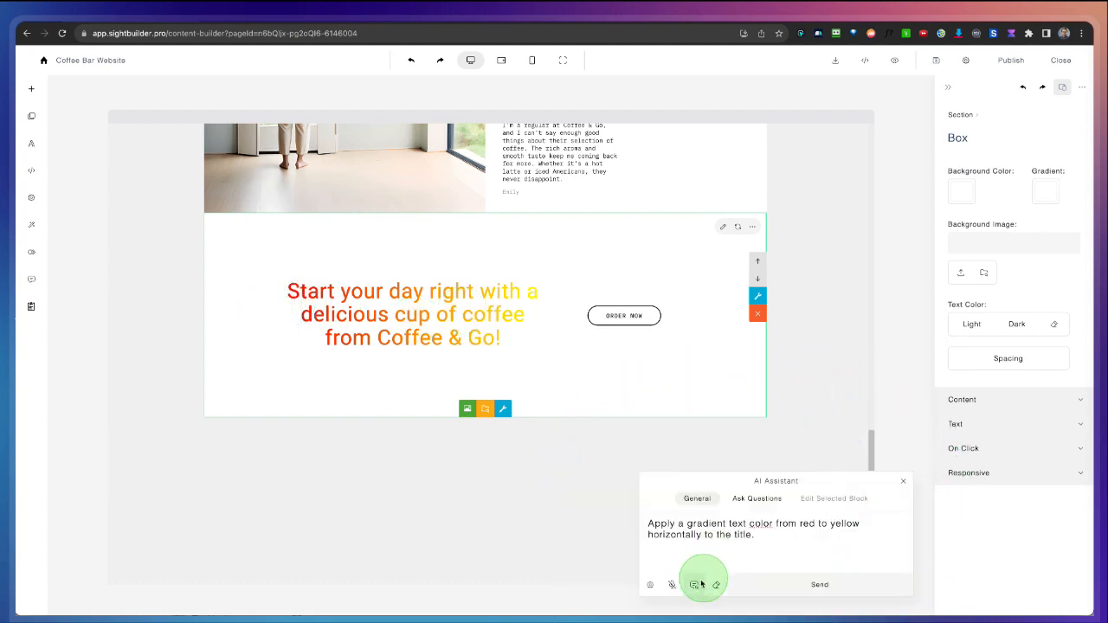
Have the AI Assistant add a section using the prompt "Create a section containing an article on how coffe is being produced. Include a minimum of 300 words."
click(695, 585)
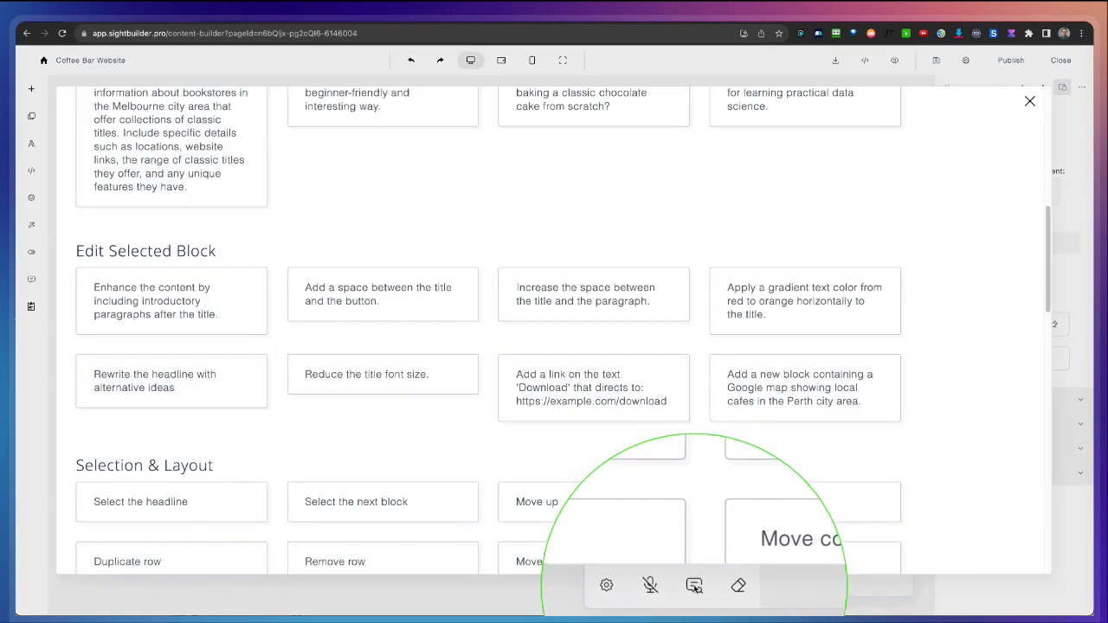
scroll(467, 394, up, 5)
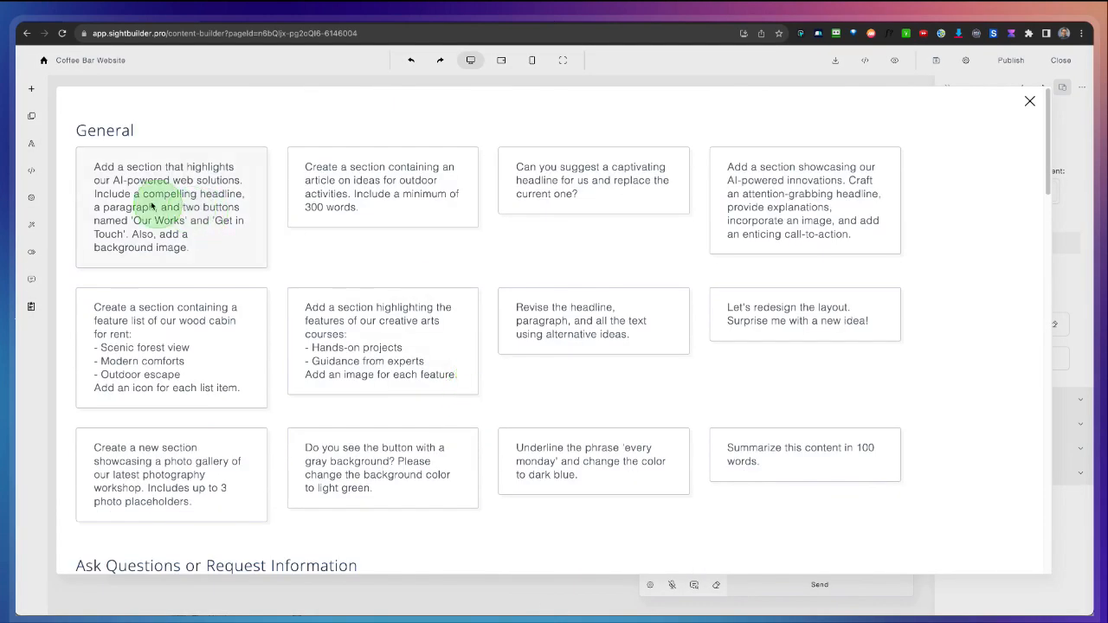
click(376, 185)
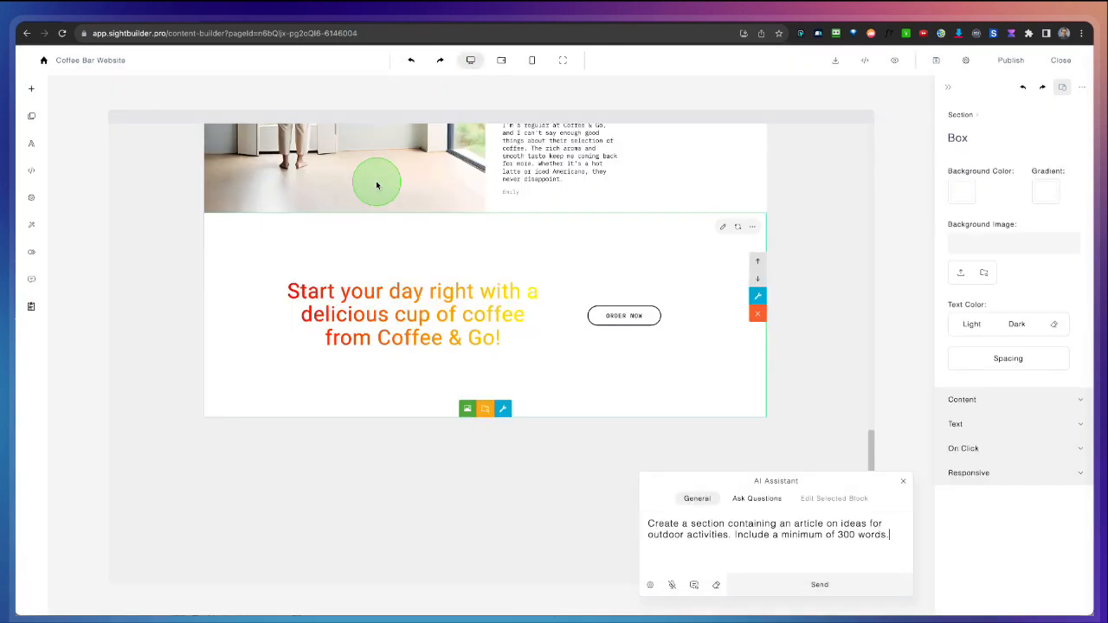
click(725, 544)
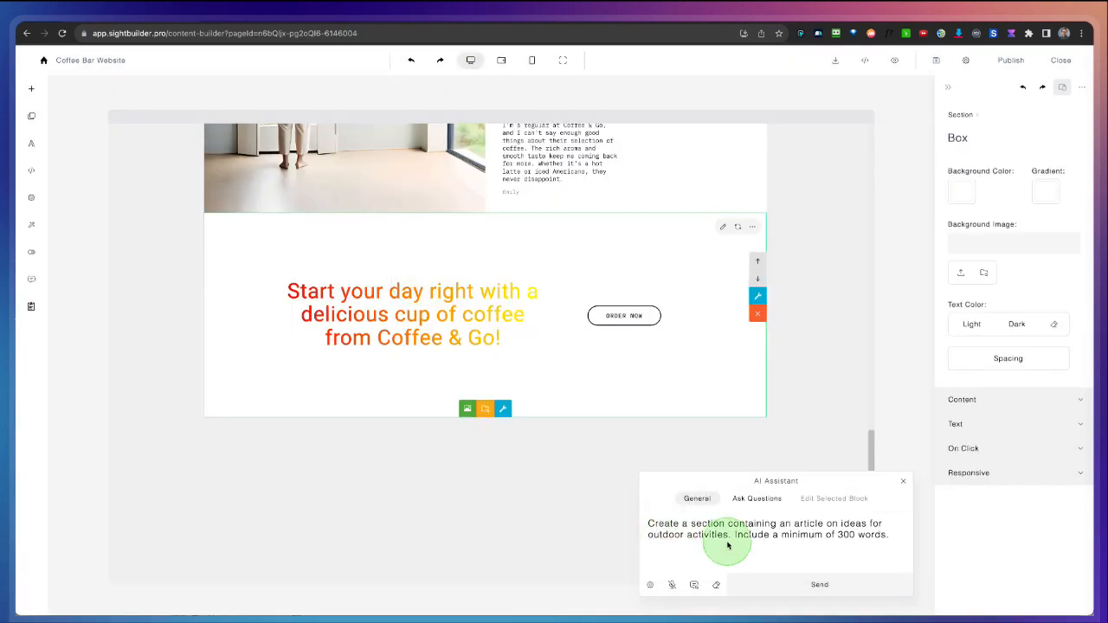
click(841, 528)
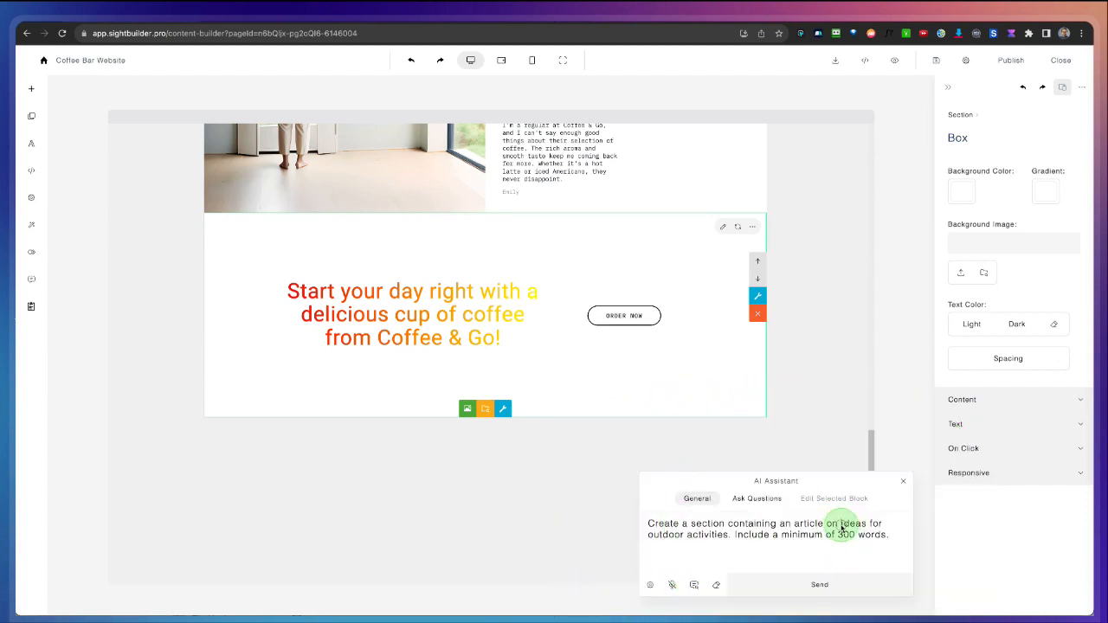
drag(880, 529, 738, 538)
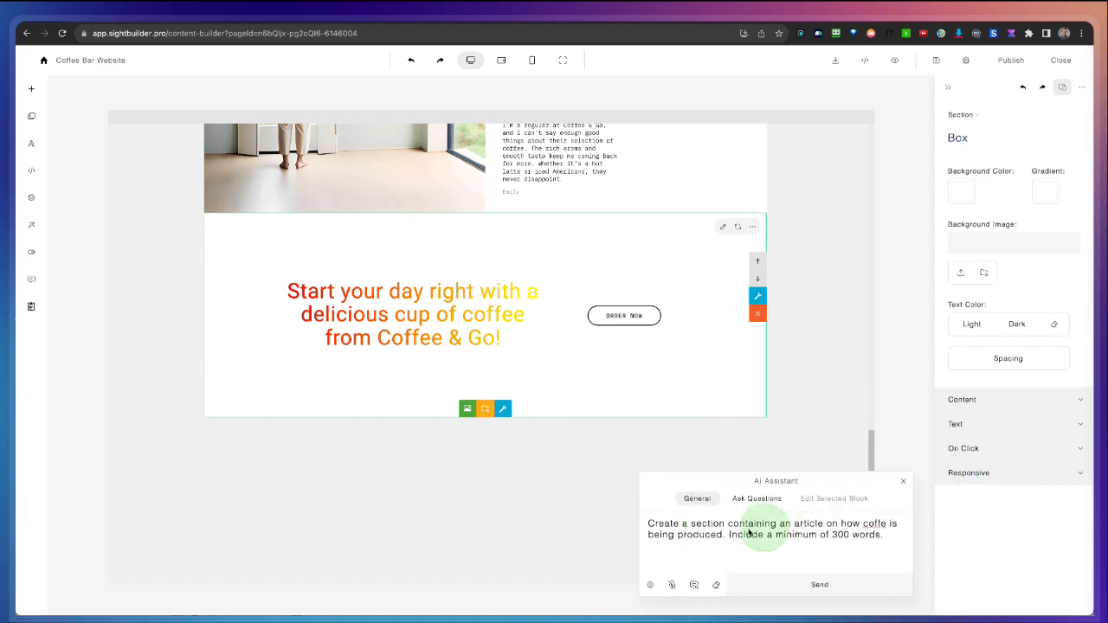
click(816, 586)
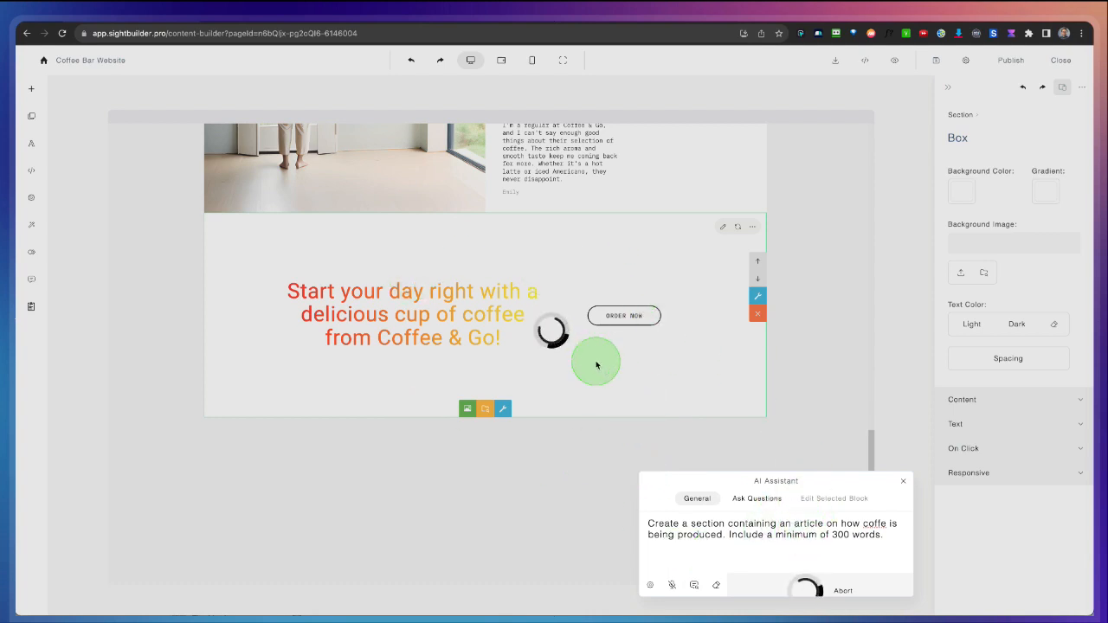
Send the AI Assistant the prompt "Create a new section showcasing a photo gallery of our coffee products. Includes up to 3 photo placeholders." and close it
scroll(595, 366, down, 5)
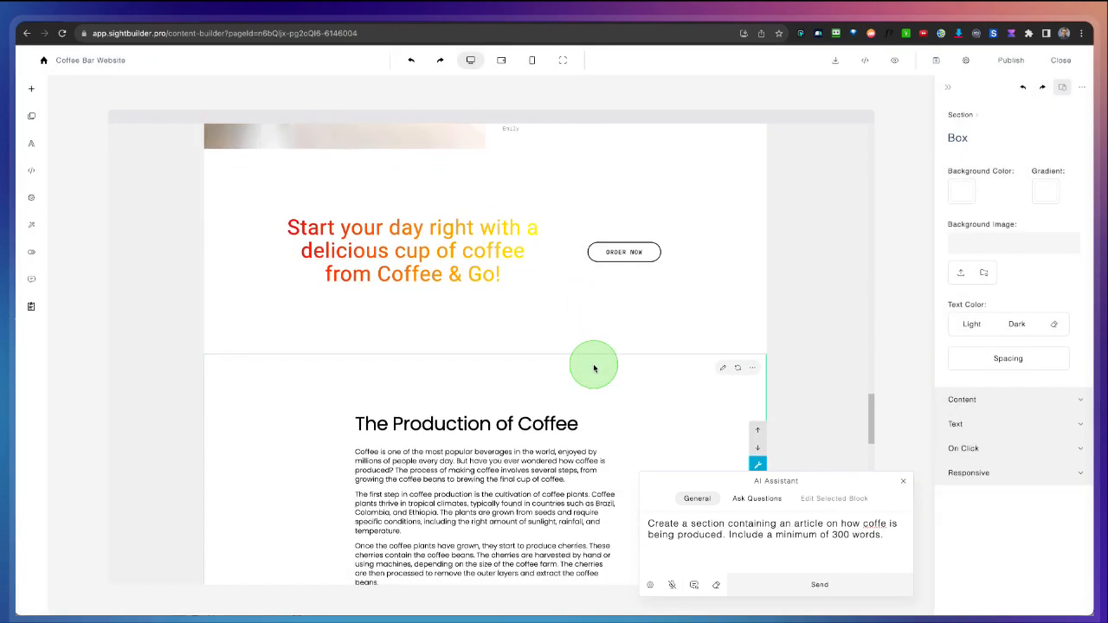
scroll(595, 368, down, 1)
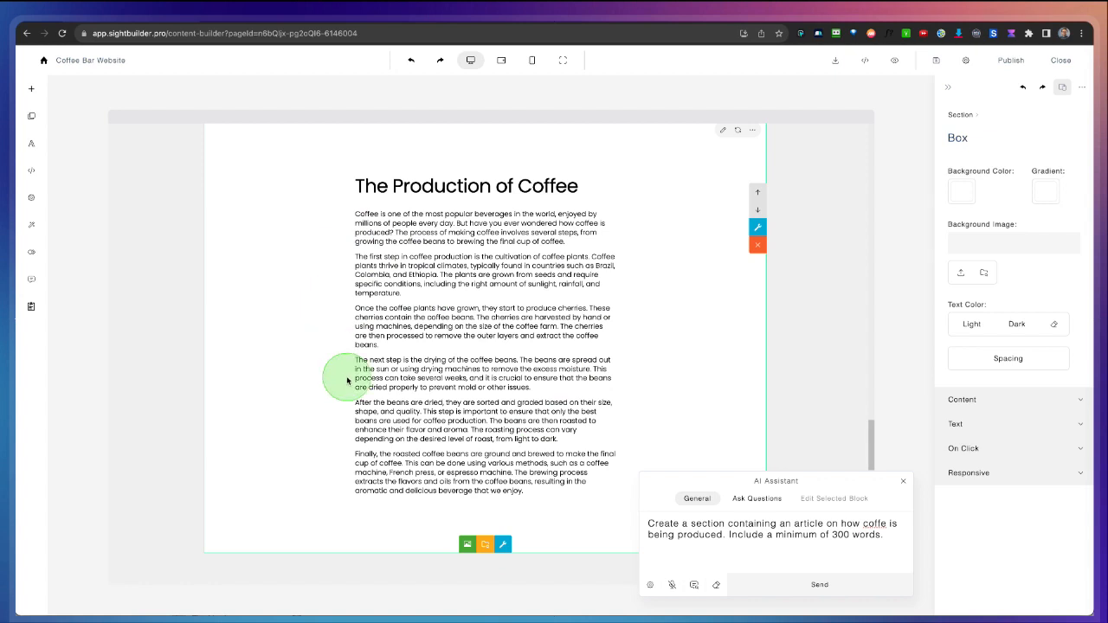
scroll(528, 275, down, 1)
scroll(507, 287, up, 1)
scroll(513, 284, right, 1)
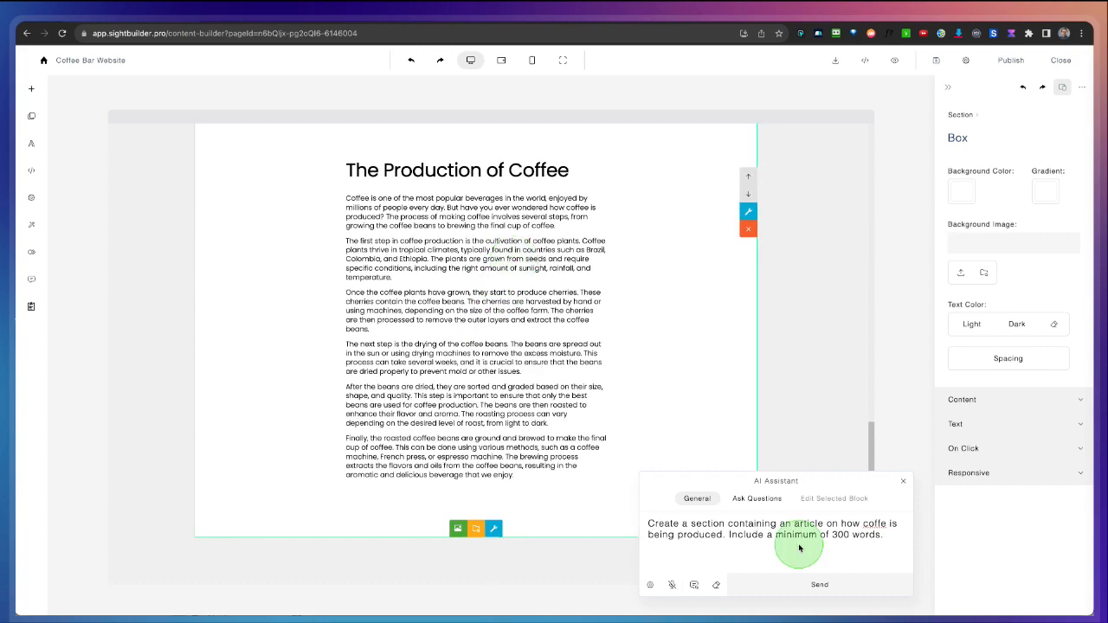
scroll(504, 399, down, 2)
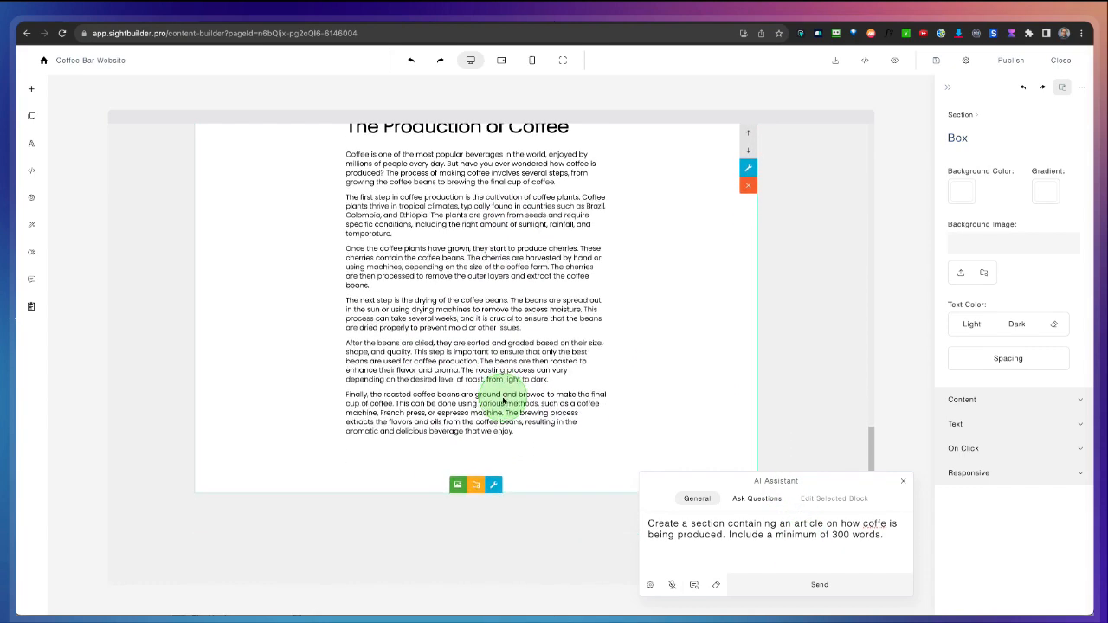
click(694, 585)
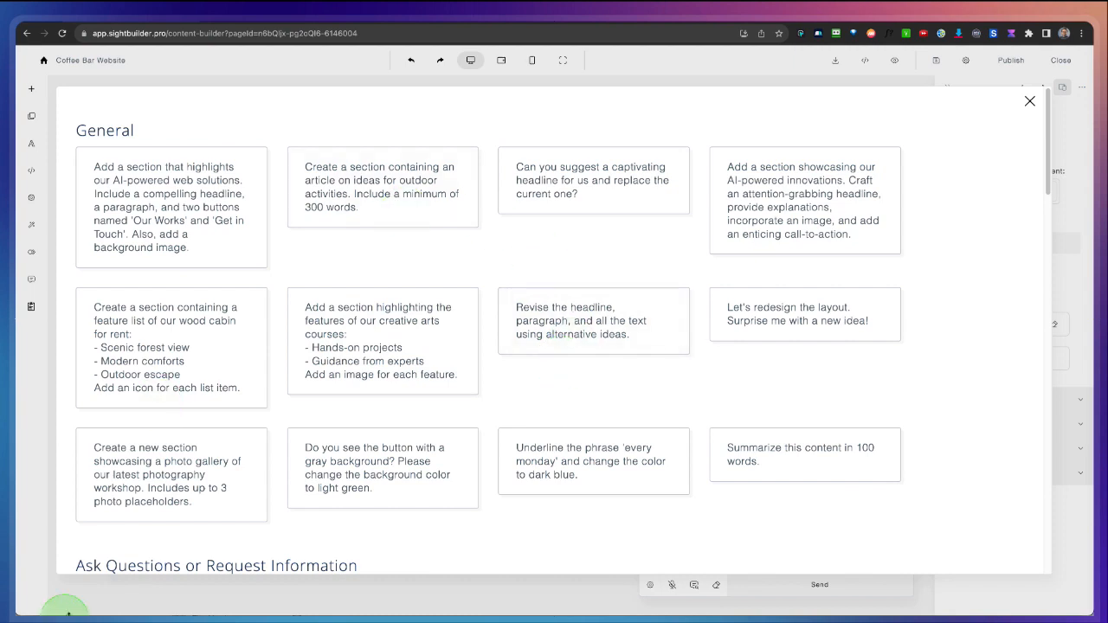
click(154, 473)
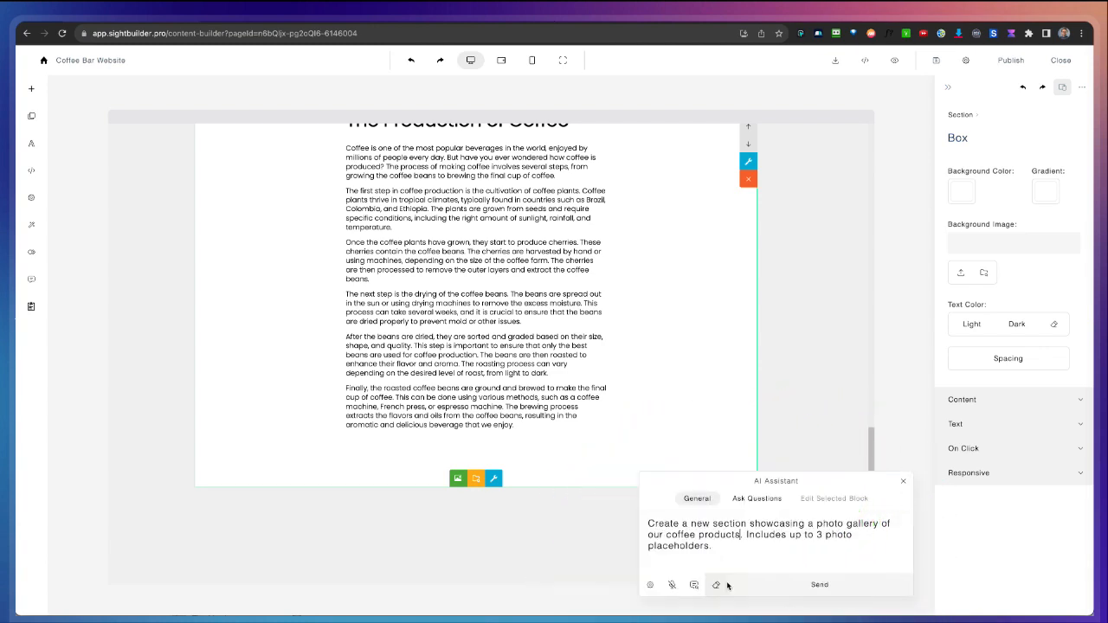
click(816, 585)
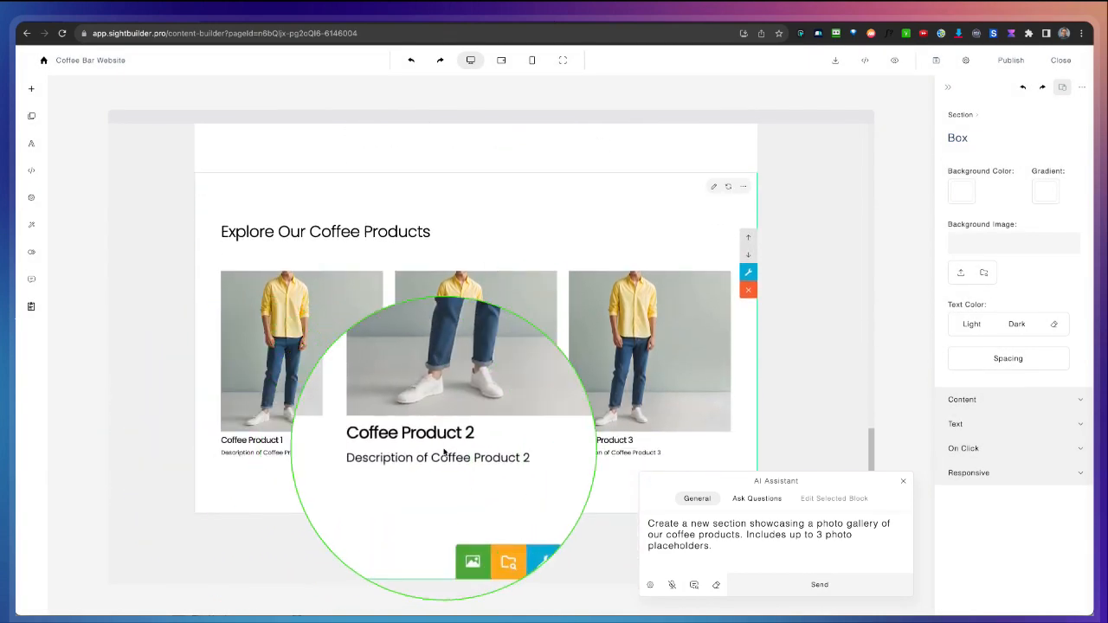
click(905, 482)
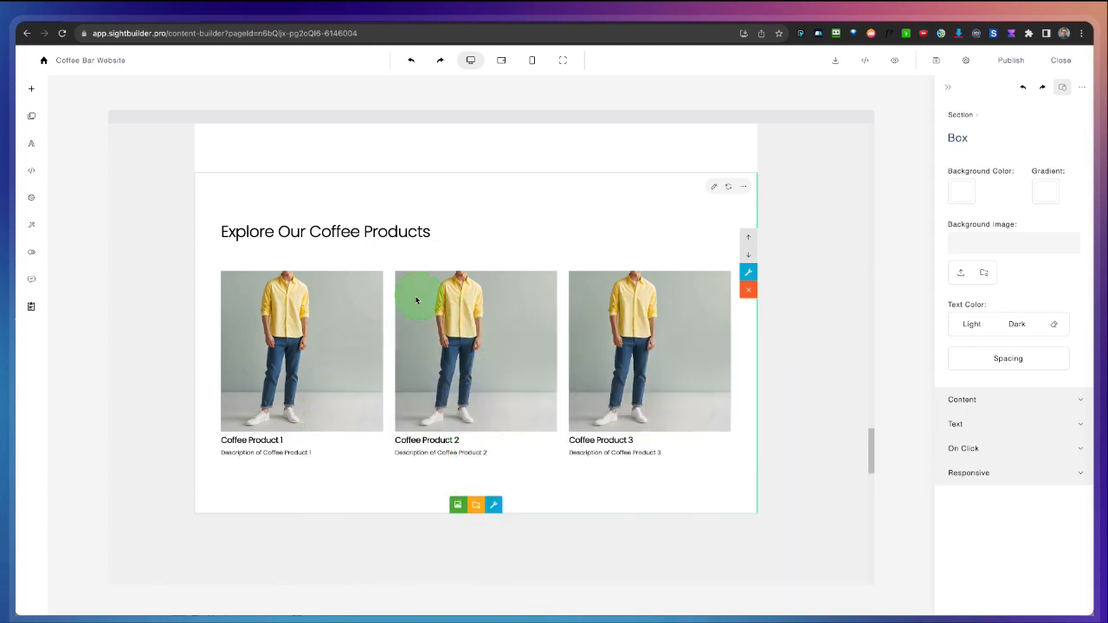
Replace the Coffee Product 1 placeholder image with a stock photo of milk being poured into a cup, found by searching media for "coffee"
click(320, 335)
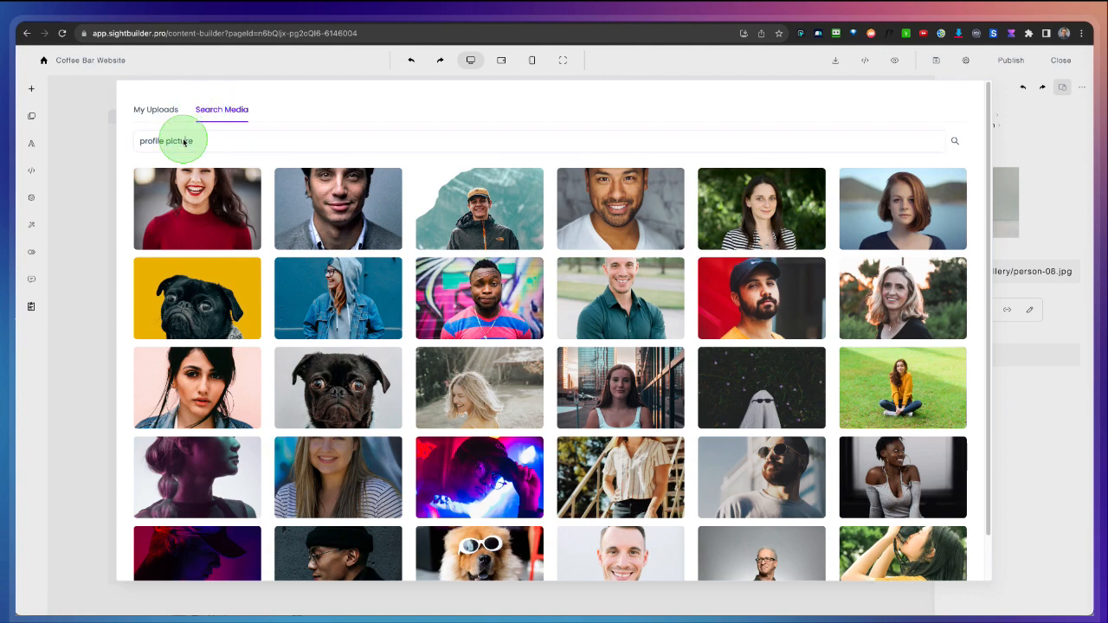
text(fee)
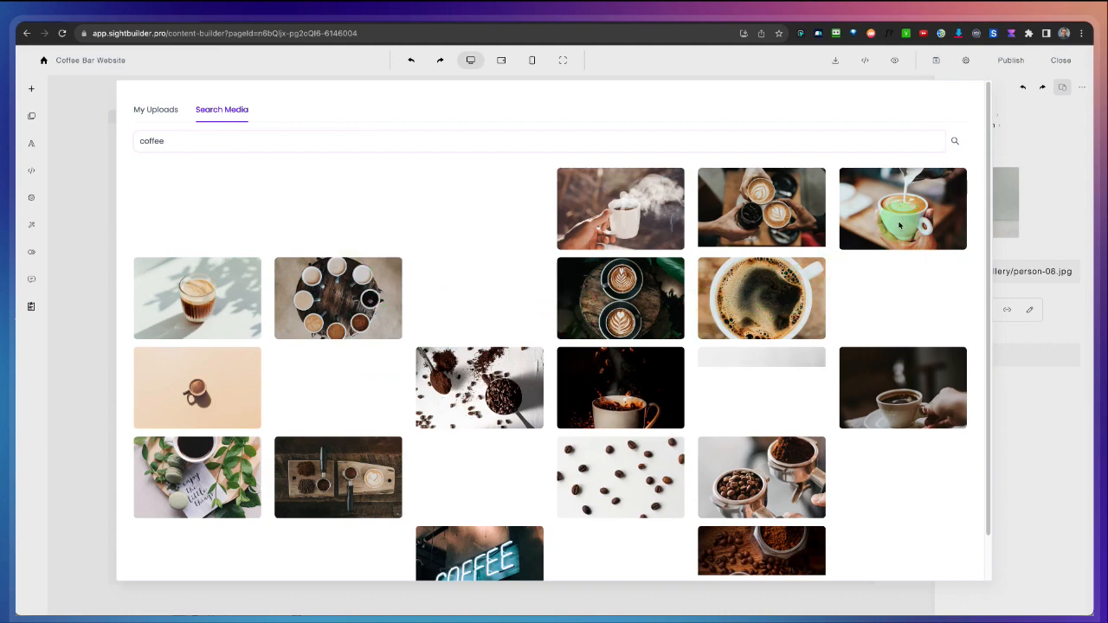
click(913, 226)
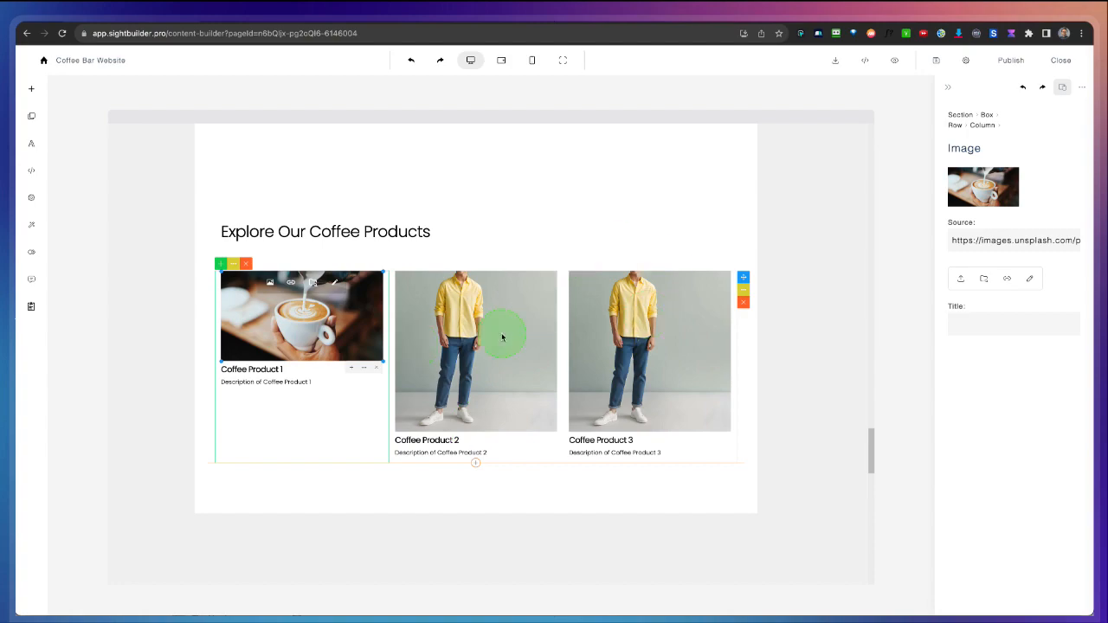
Look over the generated coffee production article and the coffee products gallery on the page
scroll(672, 312, up, 10)
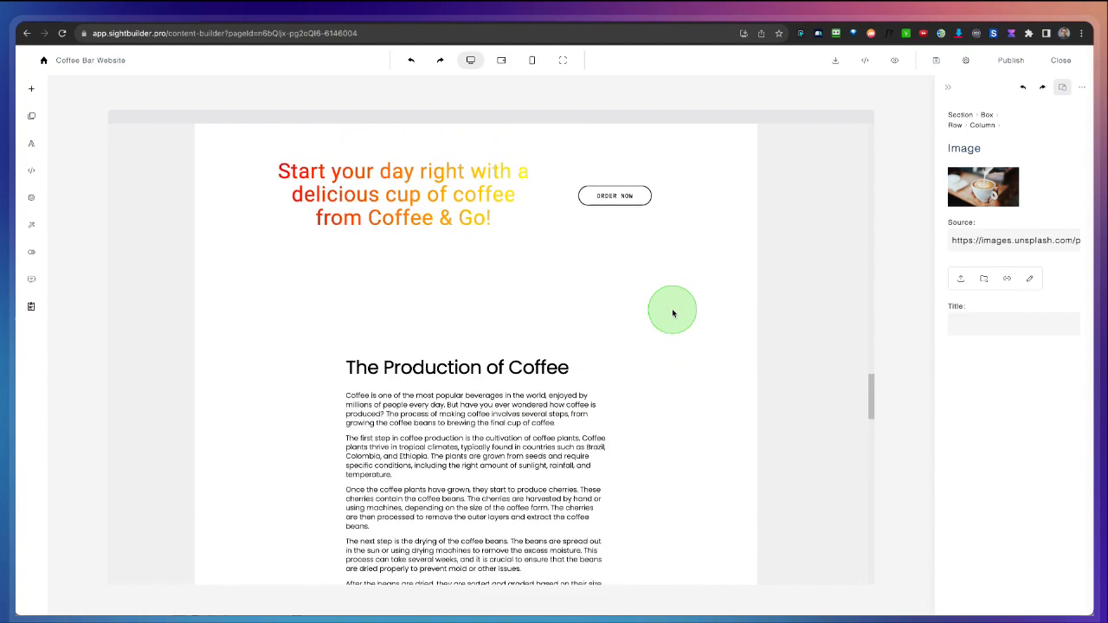
scroll(673, 310, down, 8)
scroll(493, 369, down, 8)
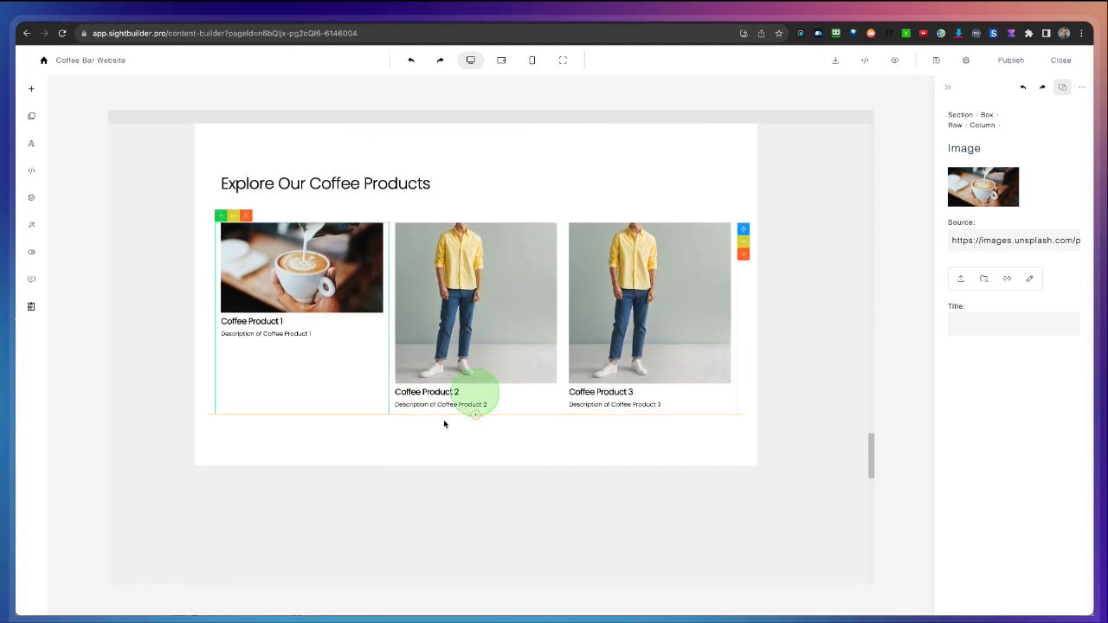
scroll(421, 432, up, 3)
click(201, 381)
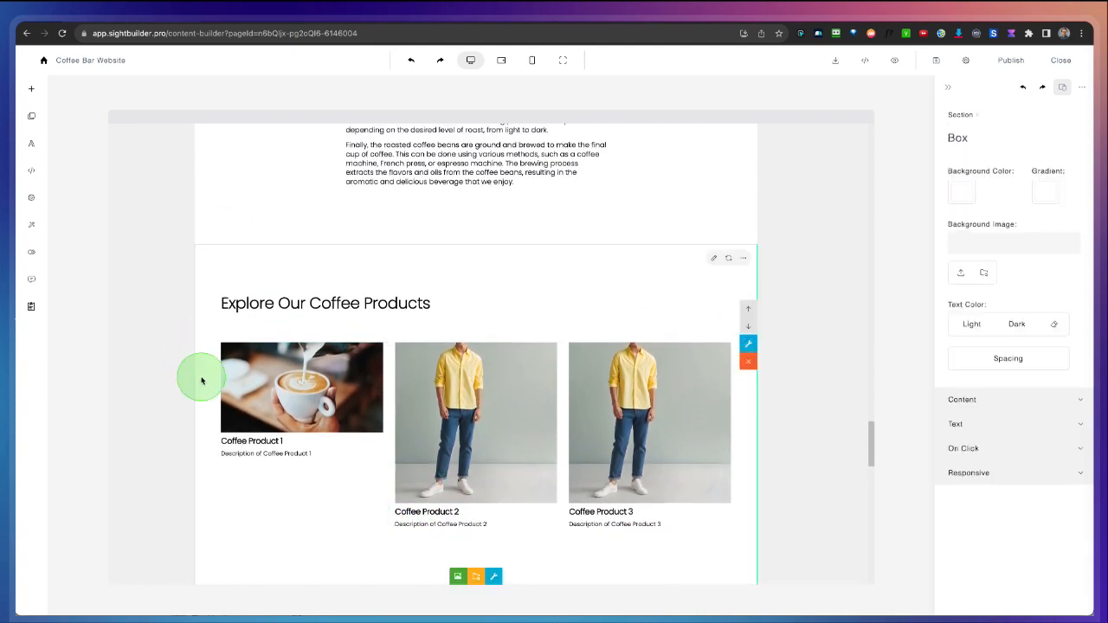
scroll(381, 376, up, 6)
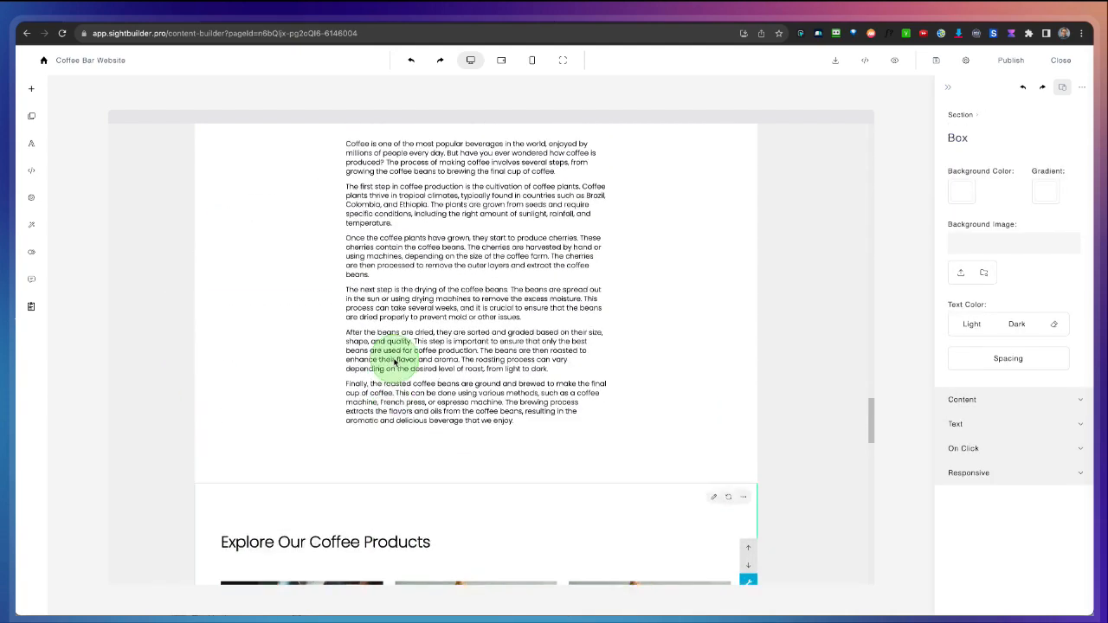
Select the coffee production article's text and set the AI Assistant to Edit Selected Block mode
click(333, 240)
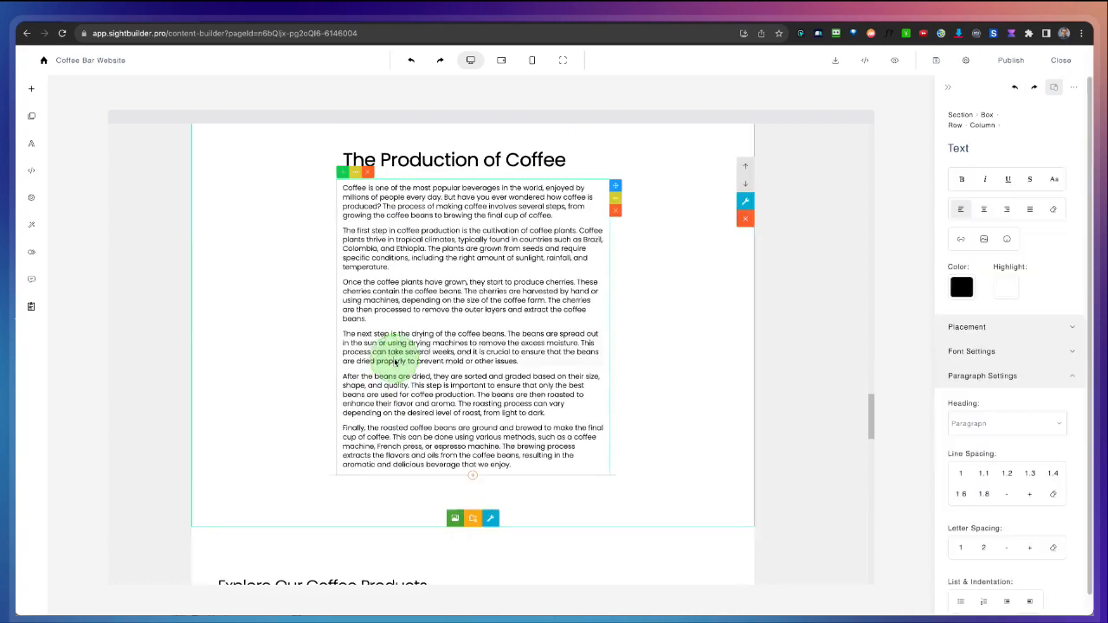
click(30, 280)
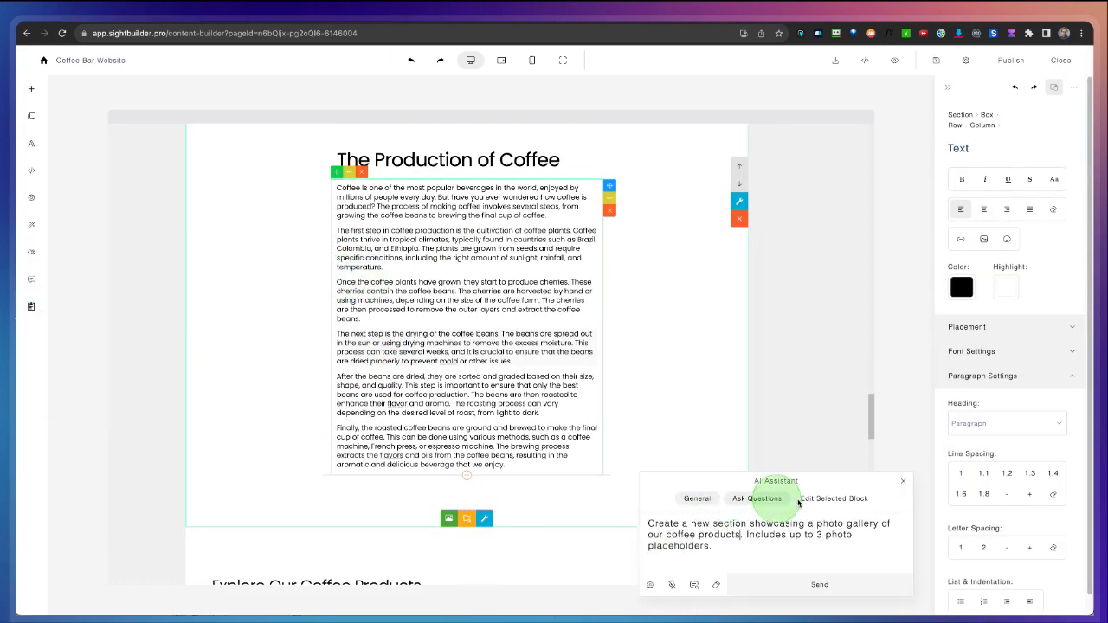
click(823, 500)
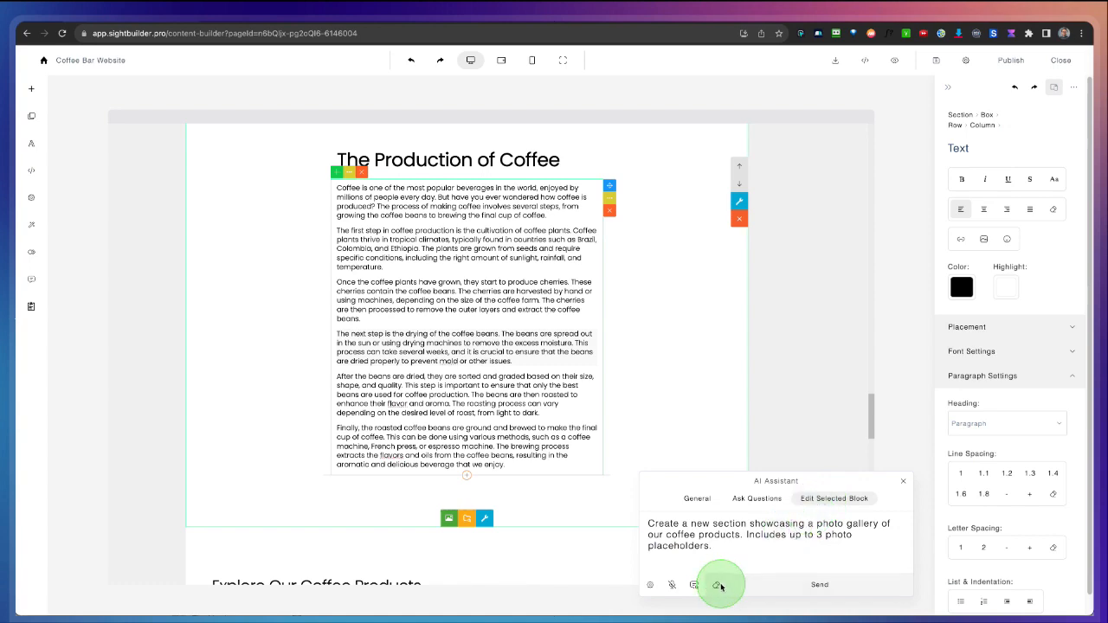
Examine the AI Assistant's example prompts, particularly those for editing a selected block, and close the list
click(690, 588)
scroll(370, 366, down, 5)
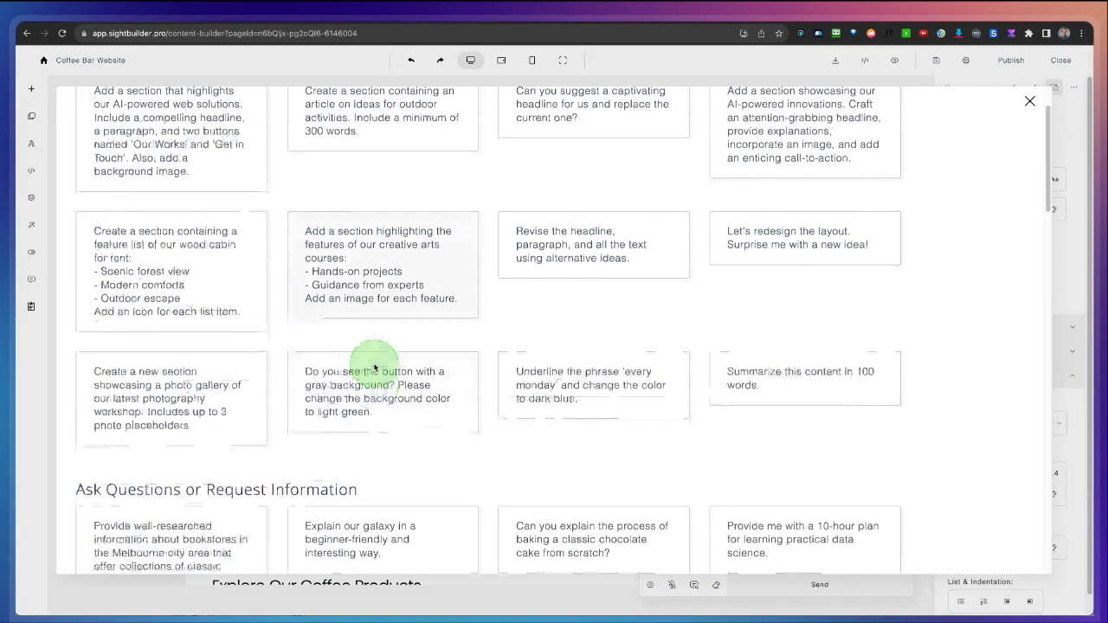
scroll(239, 350, up, 5)
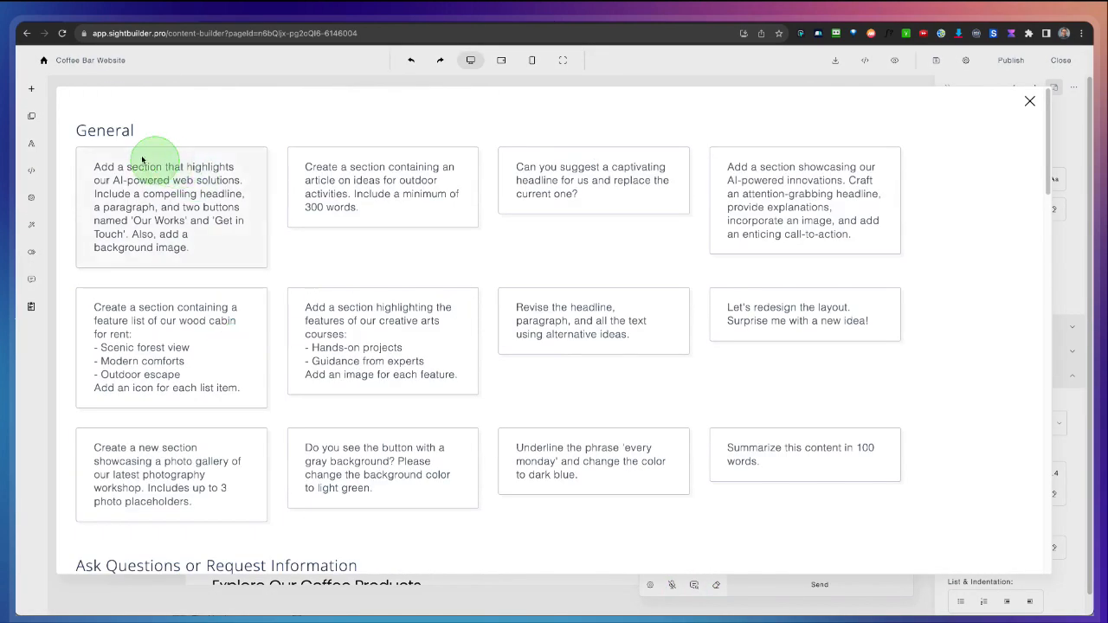
click(1029, 102)
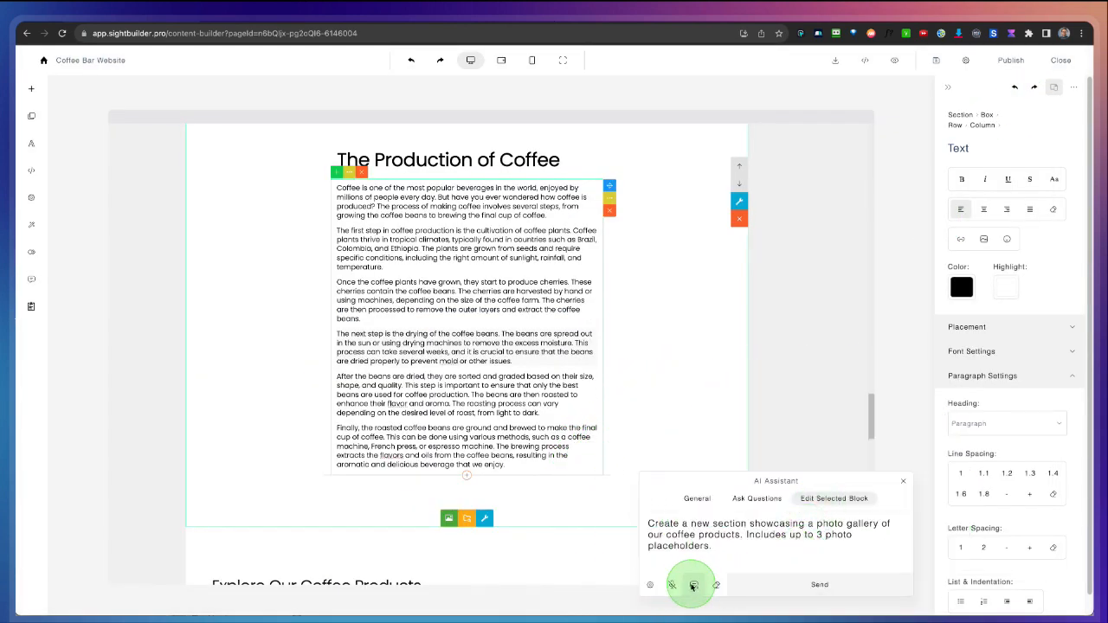
click(692, 586)
scroll(371, 347, down, 7)
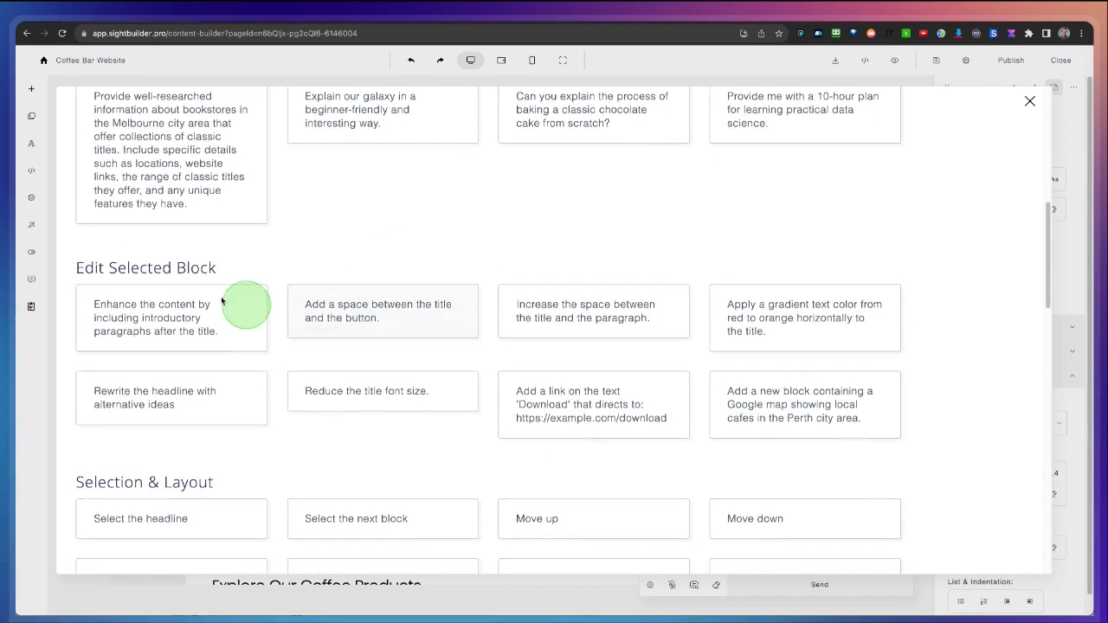
scroll(194, 368, down, 1)
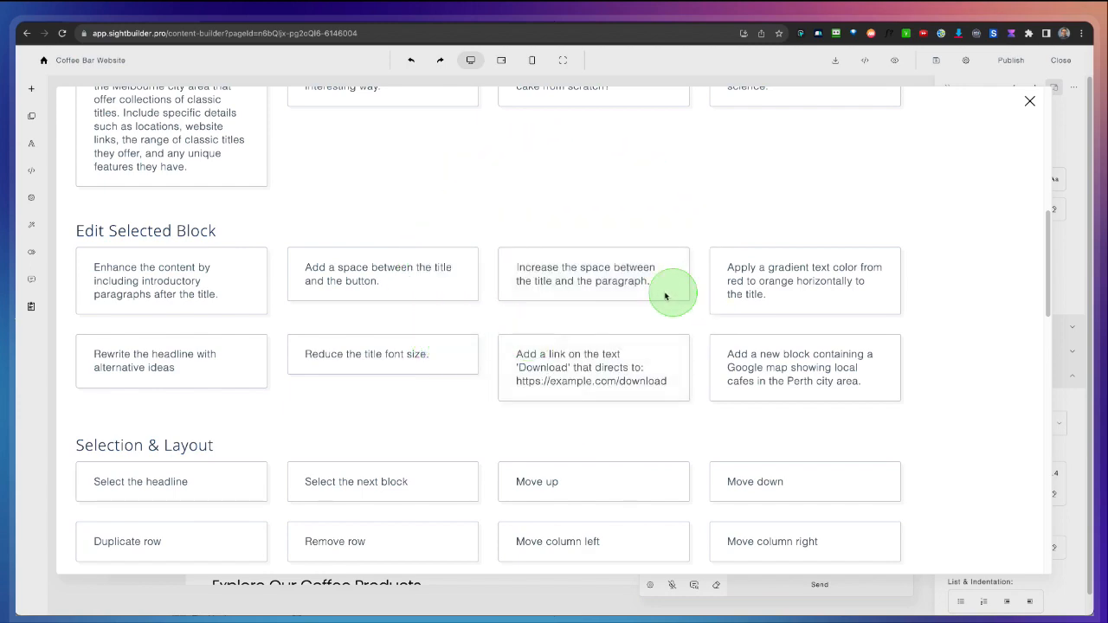
scroll(420, 341, up, 2)
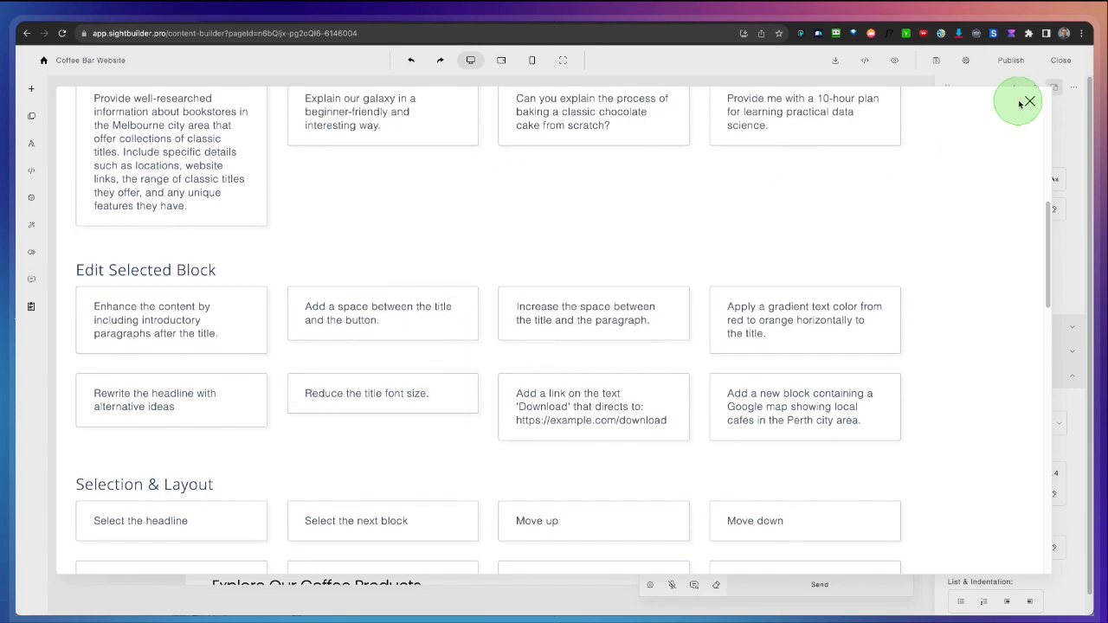
click(1027, 102)
Have the AI Assistant give the article text a yellow background, and undo that change
scroll(752, 309, up, 2)
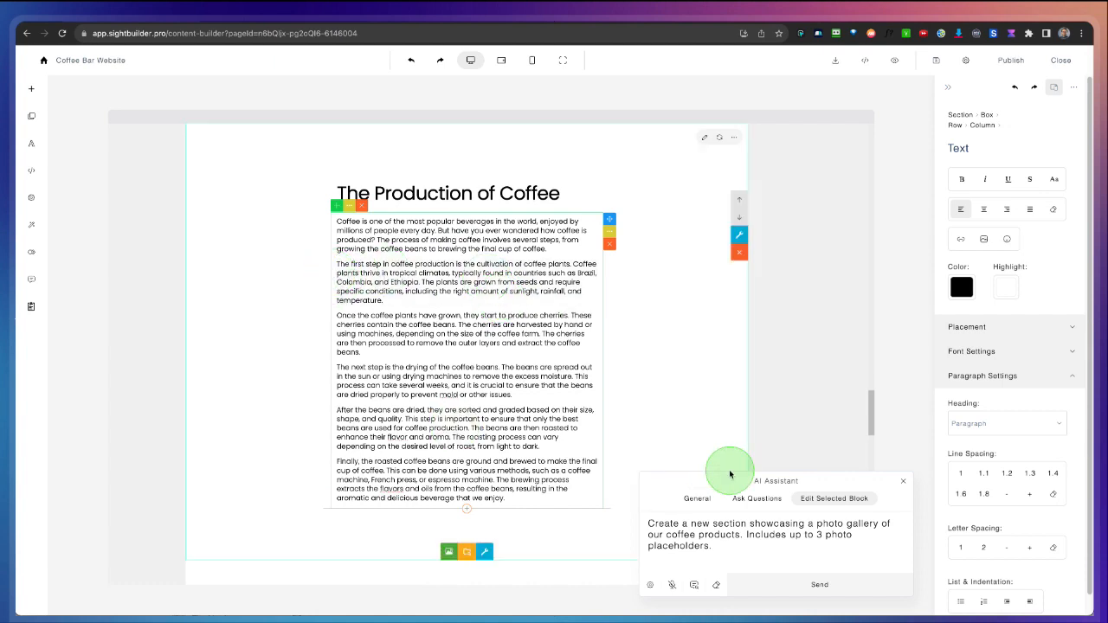
drag(754, 549, 638, 530)
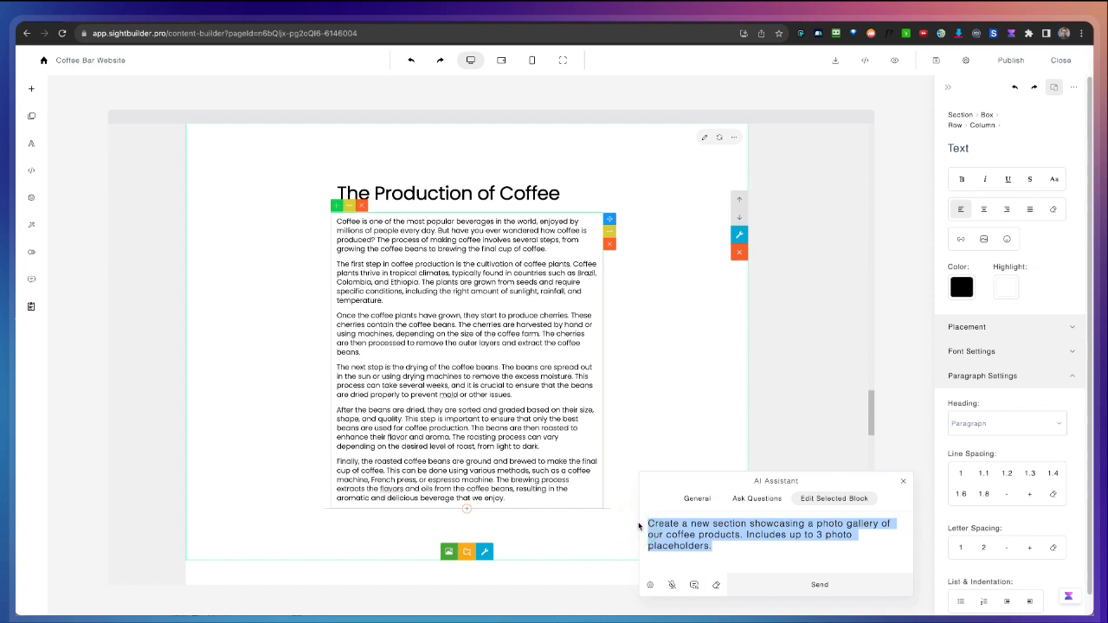
text(A)
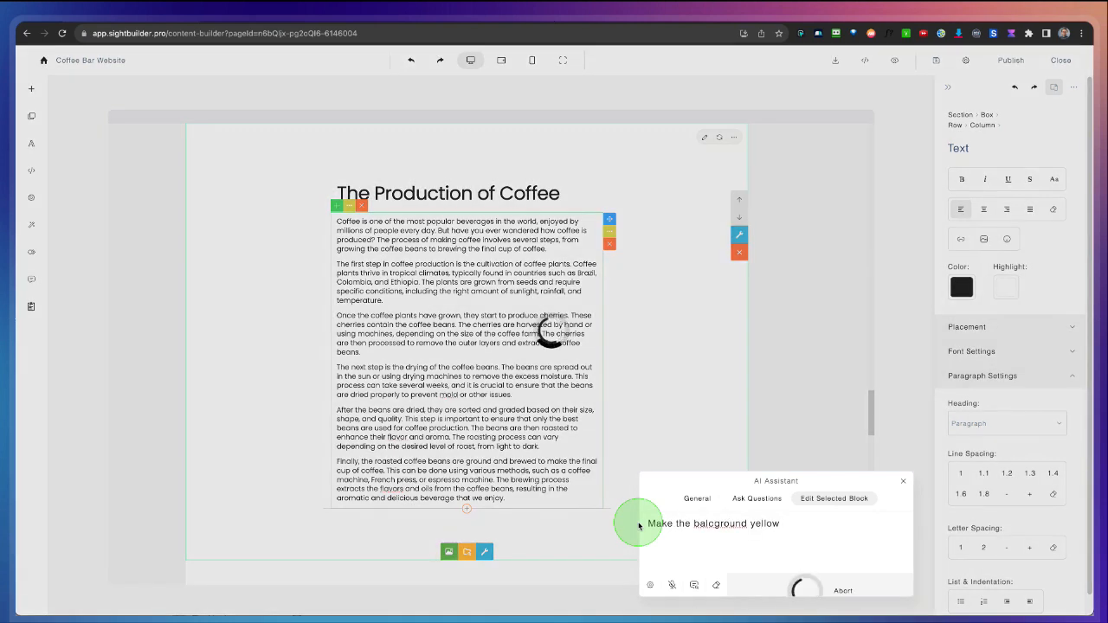
double_click(714, 525)
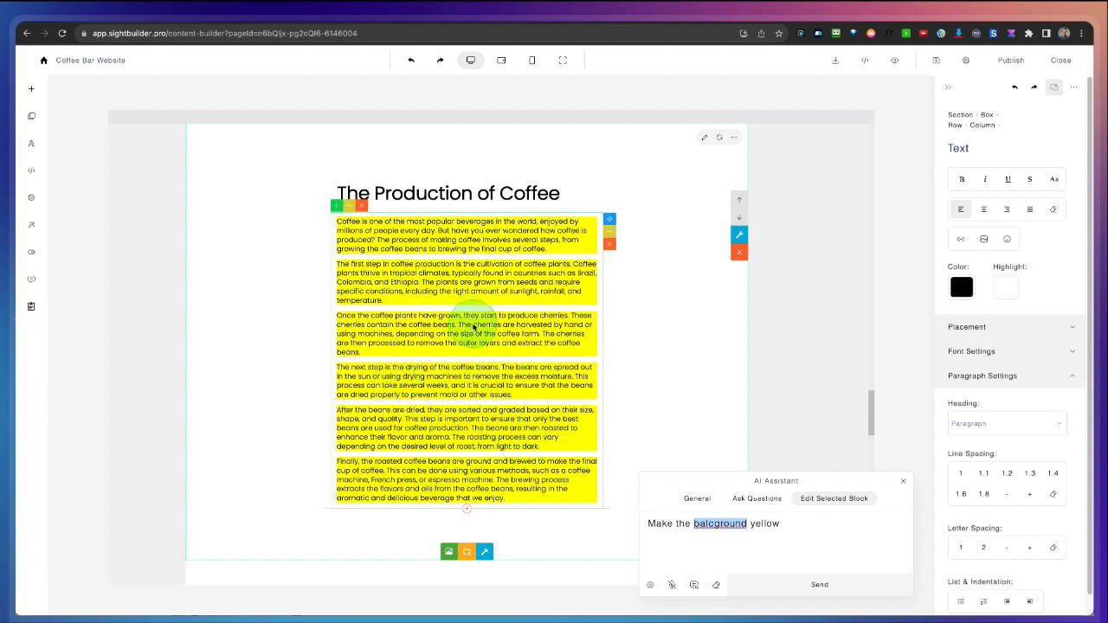
click(327, 309)
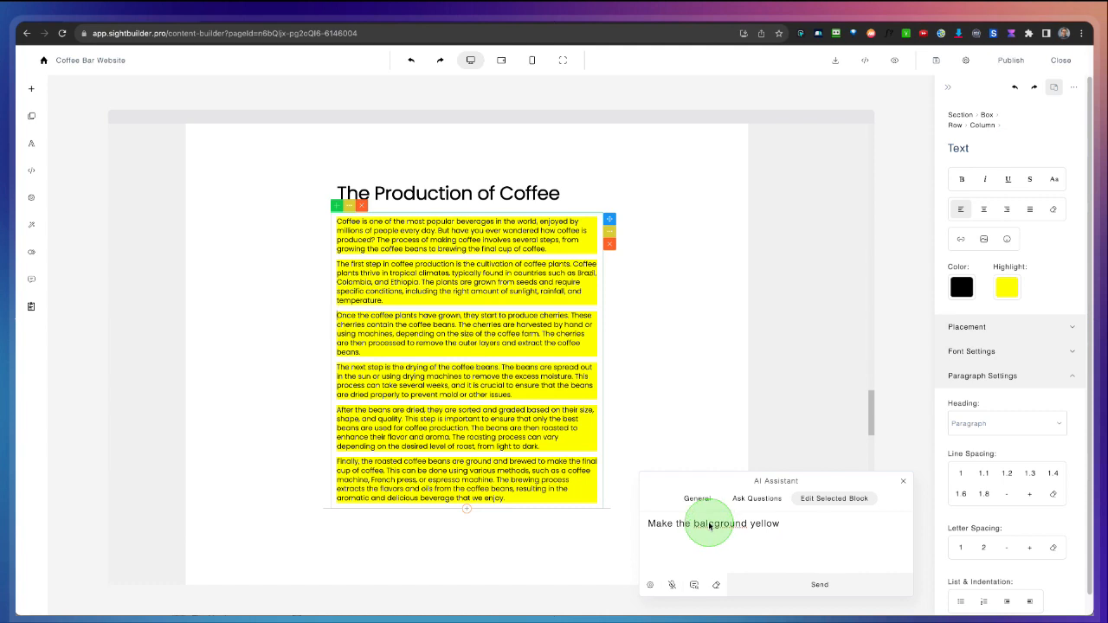
click(411, 59)
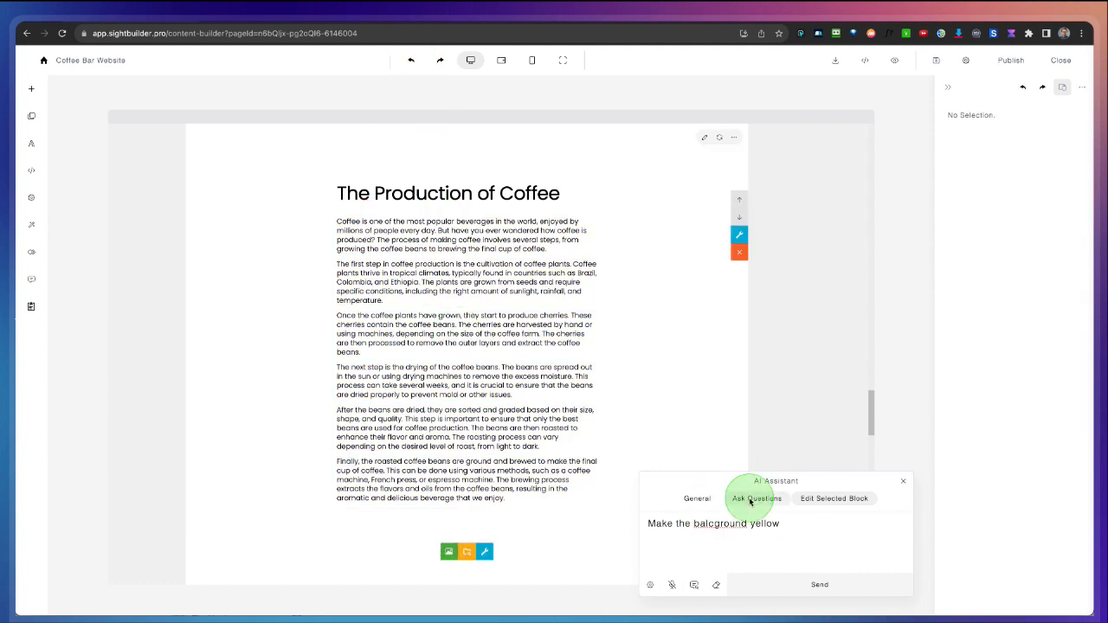
Apply the AI Assistant prompt "Add a 2 pixel blue border" to the selected coffee production article text
triple_click(740, 524)
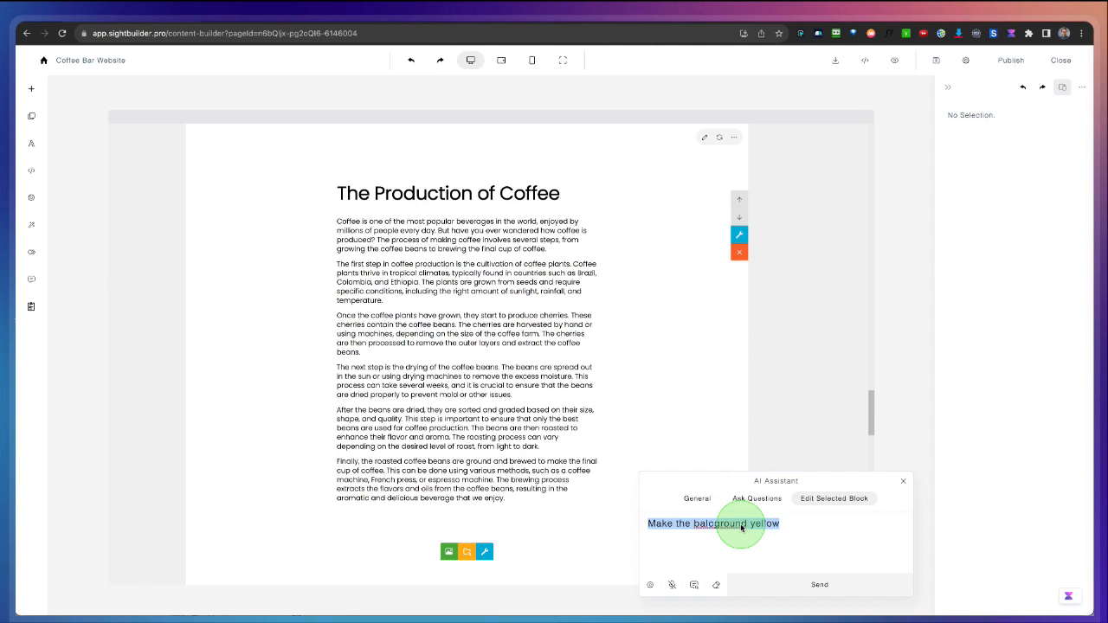
text(Add)
text( a 1 pixel blue border)
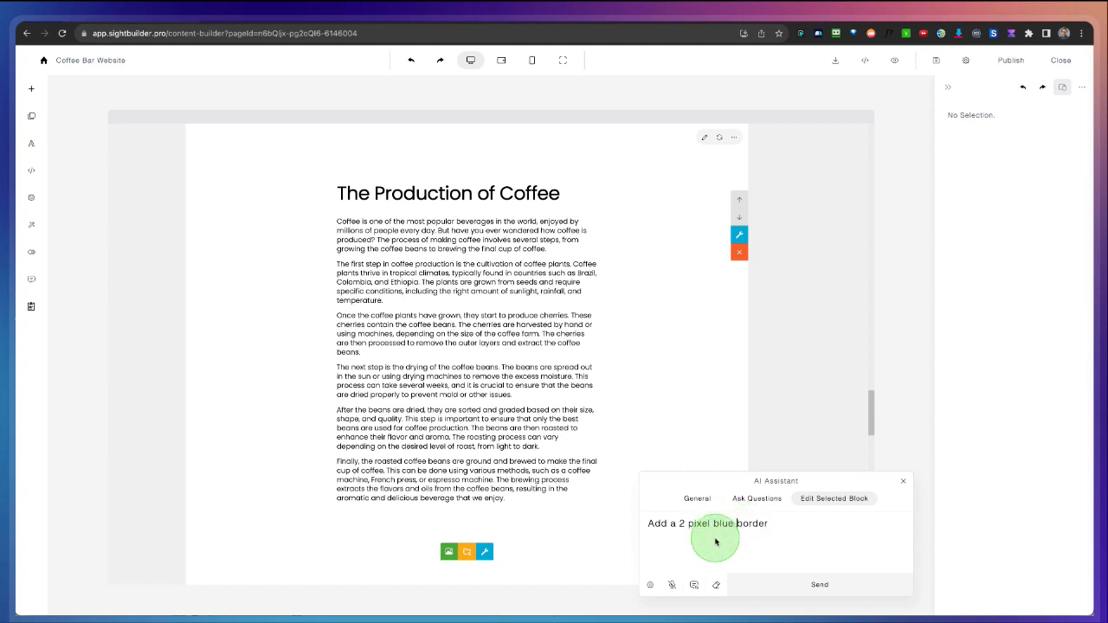
key(Return)
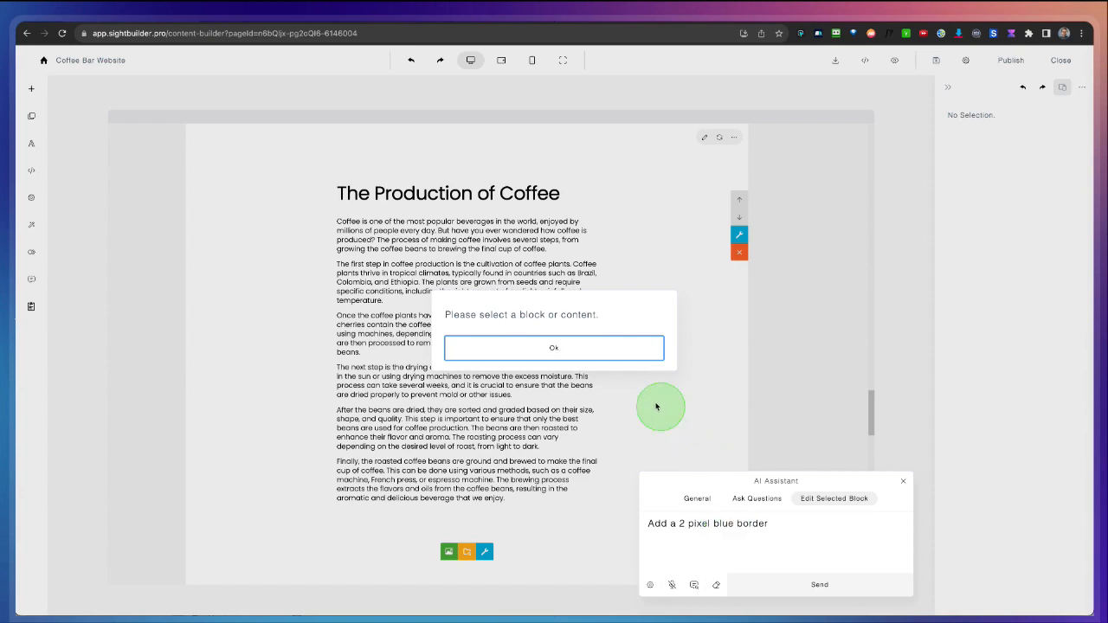
click(526, 347)
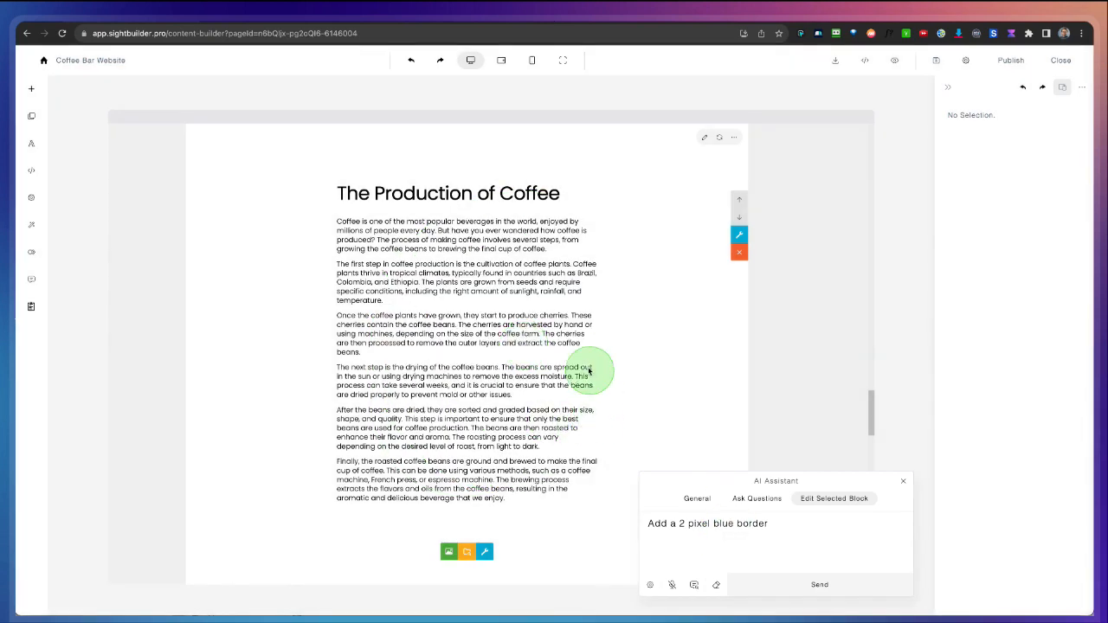
click(588, 362)
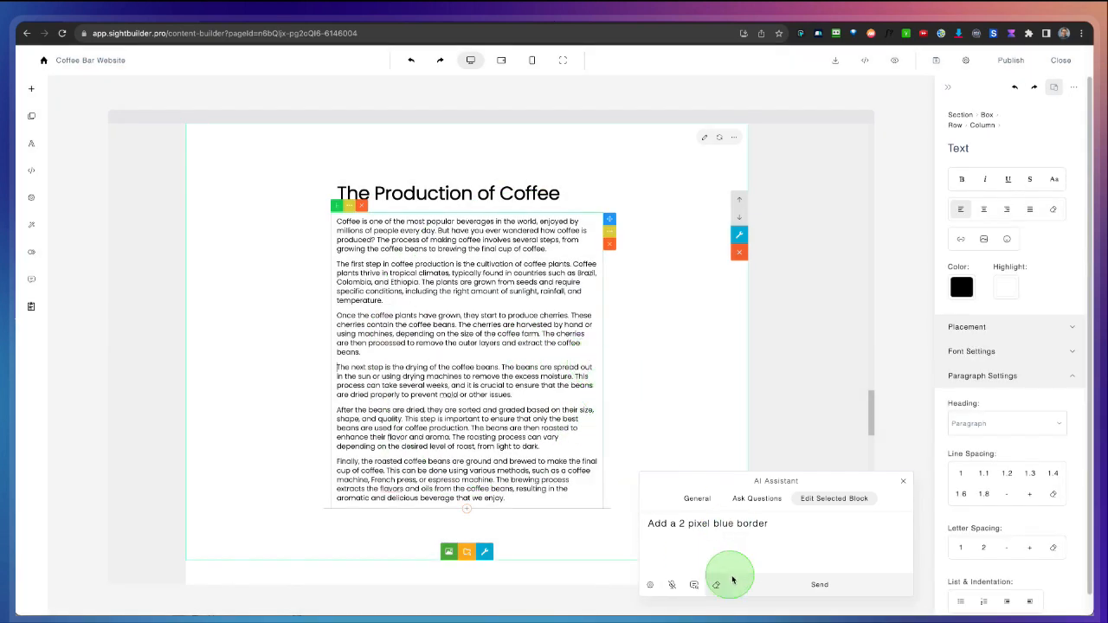
click(799, 585)
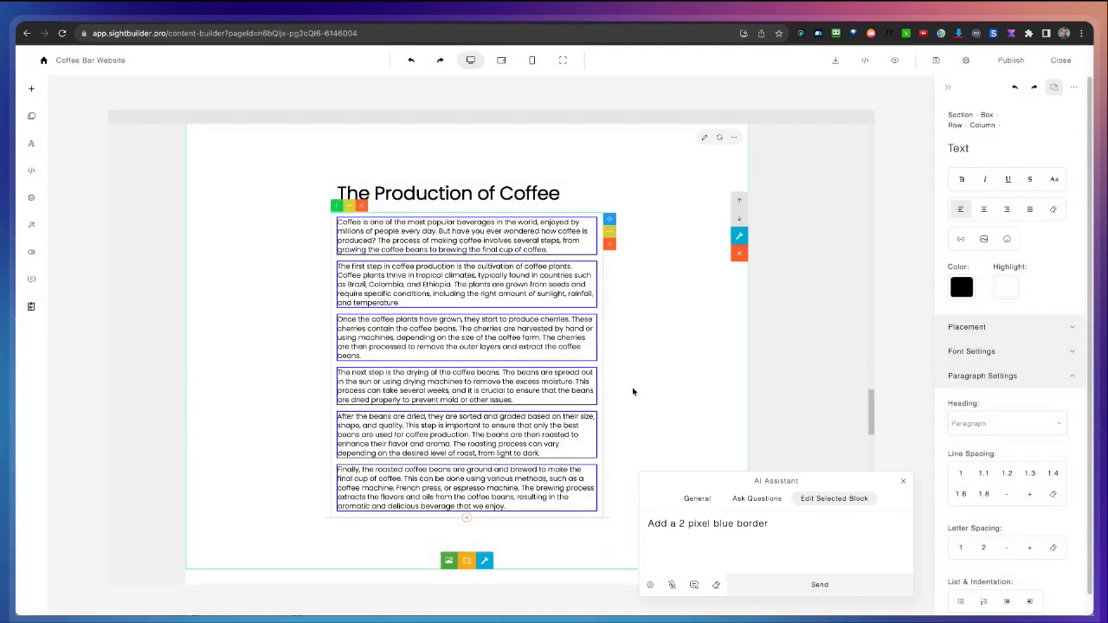
Look over the borders around the article's paragraphs with the text block deselected
click(631, 370)
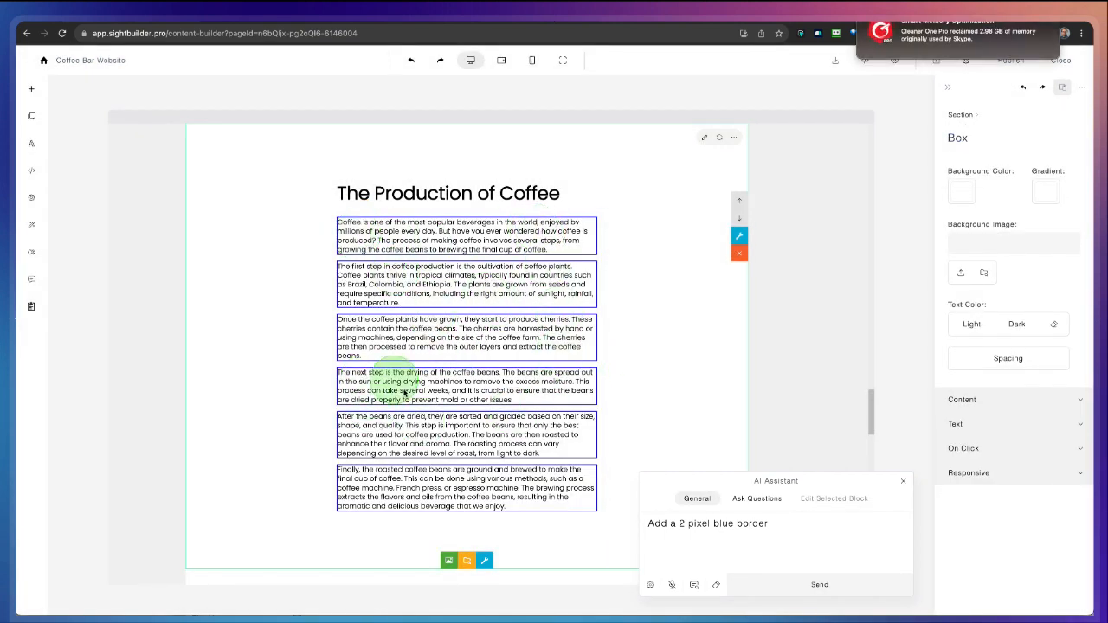
triple_click(726, 531)
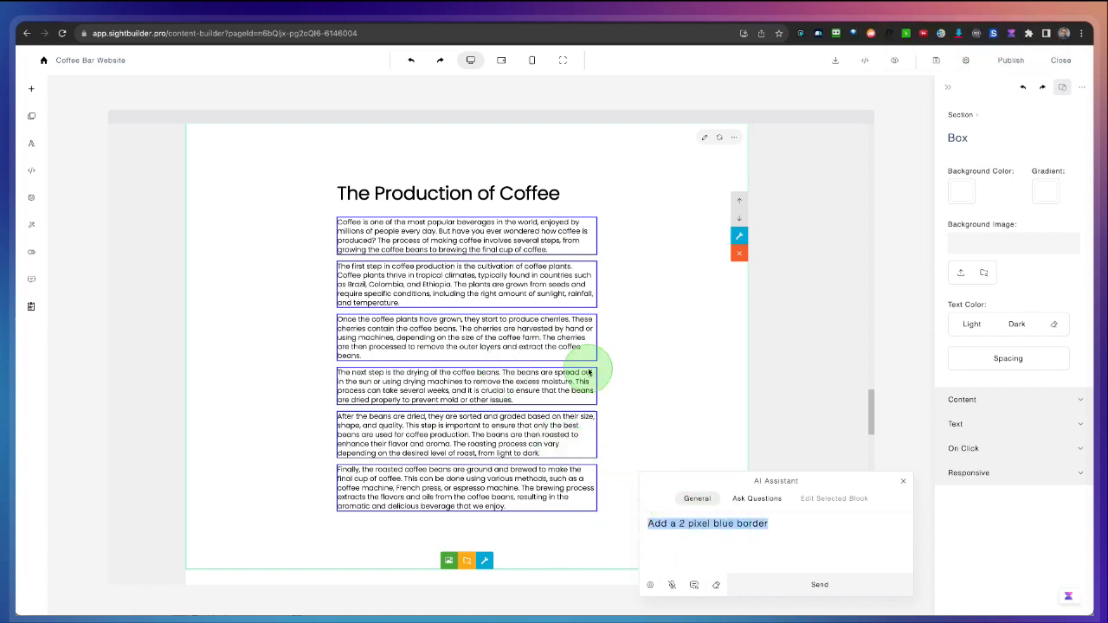
scroll(571, 398, up, 2)
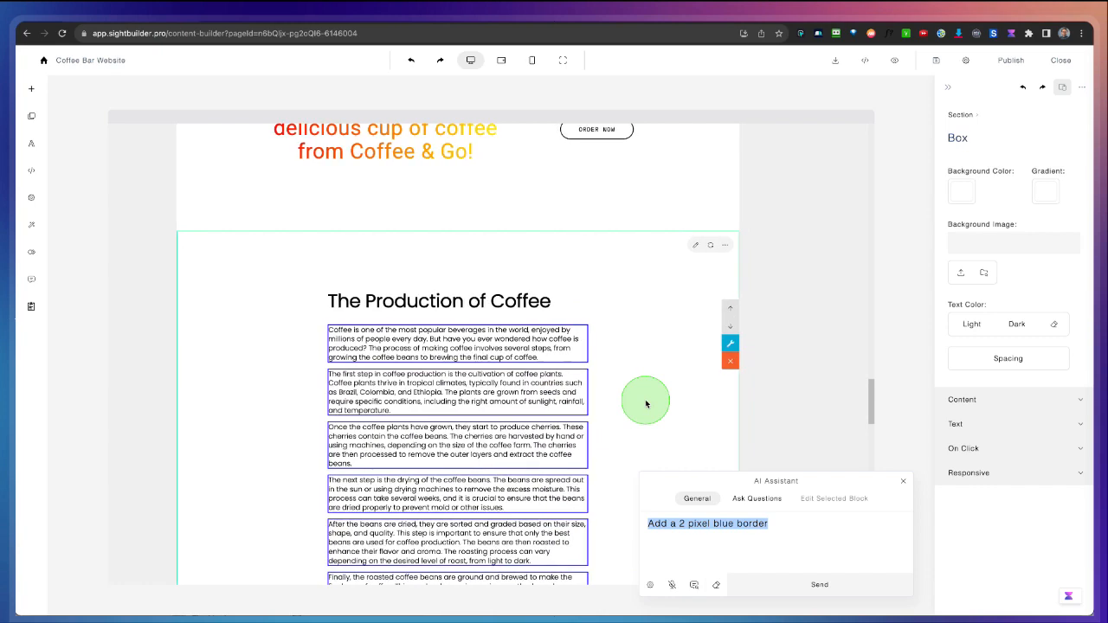
click(633, 357)
scroll(238, 378, down, 2)
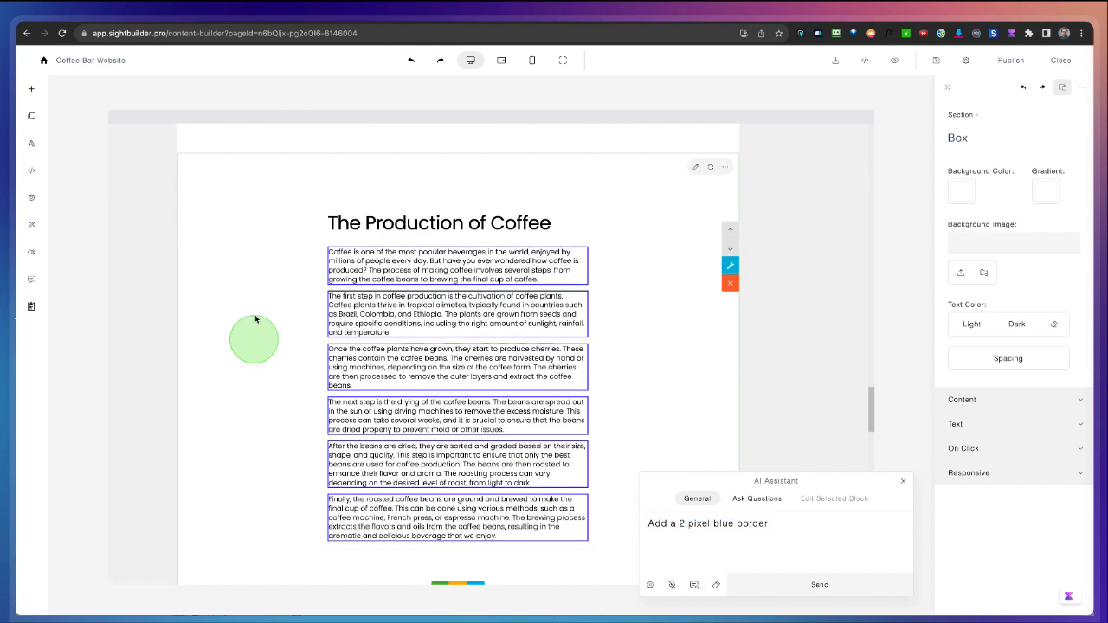